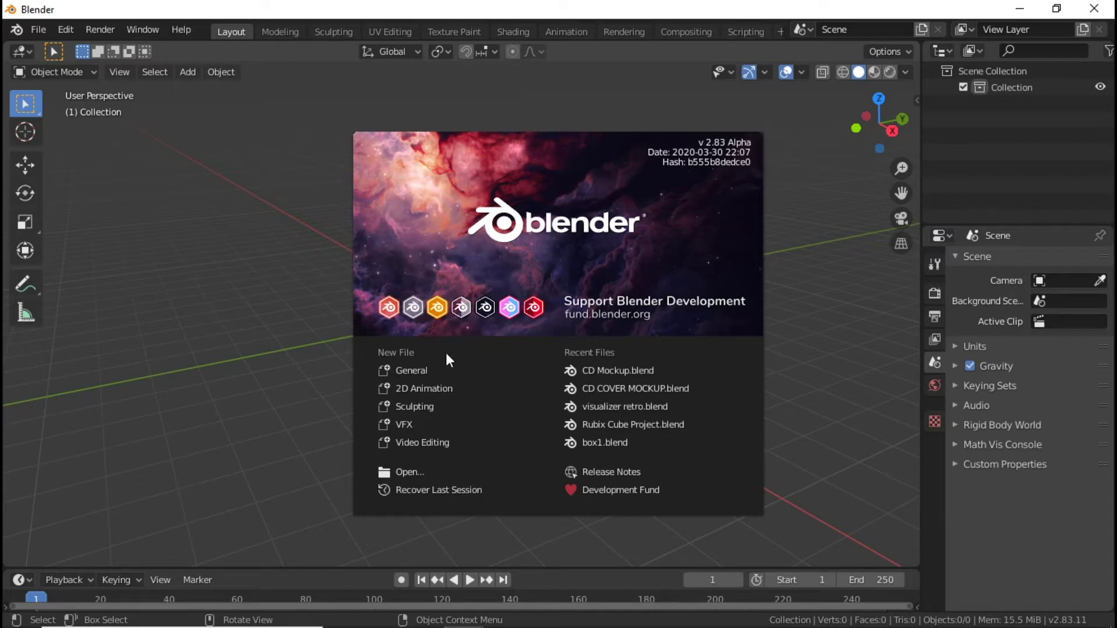
Check the Input preferences, including the Emulate Numpad option, and close the preferences.
left_click(316, 312)
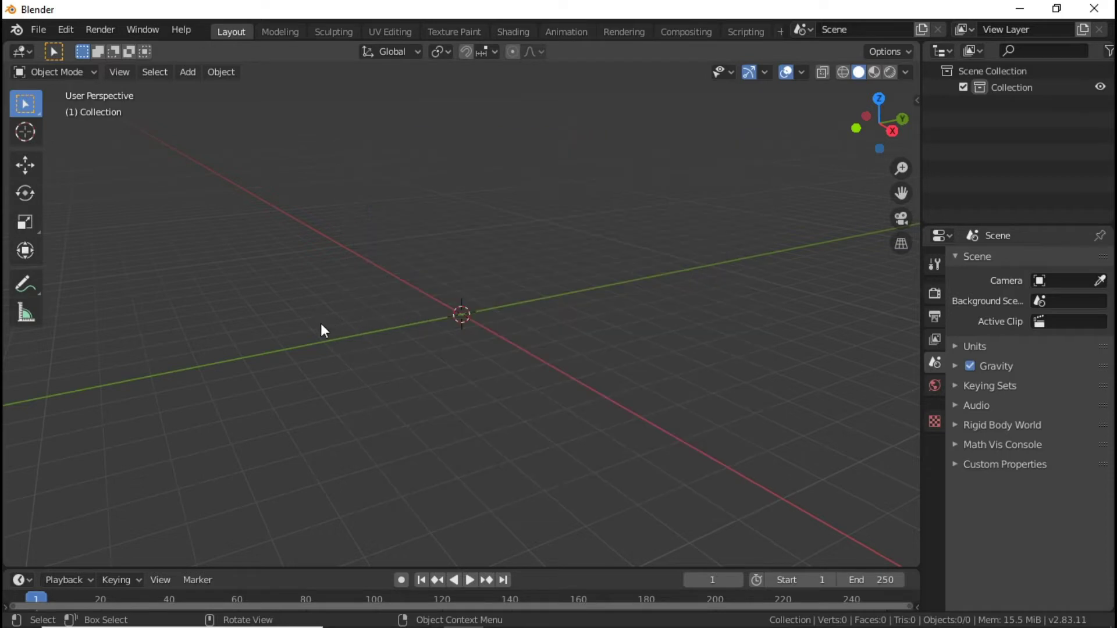
left_click(65, 29)
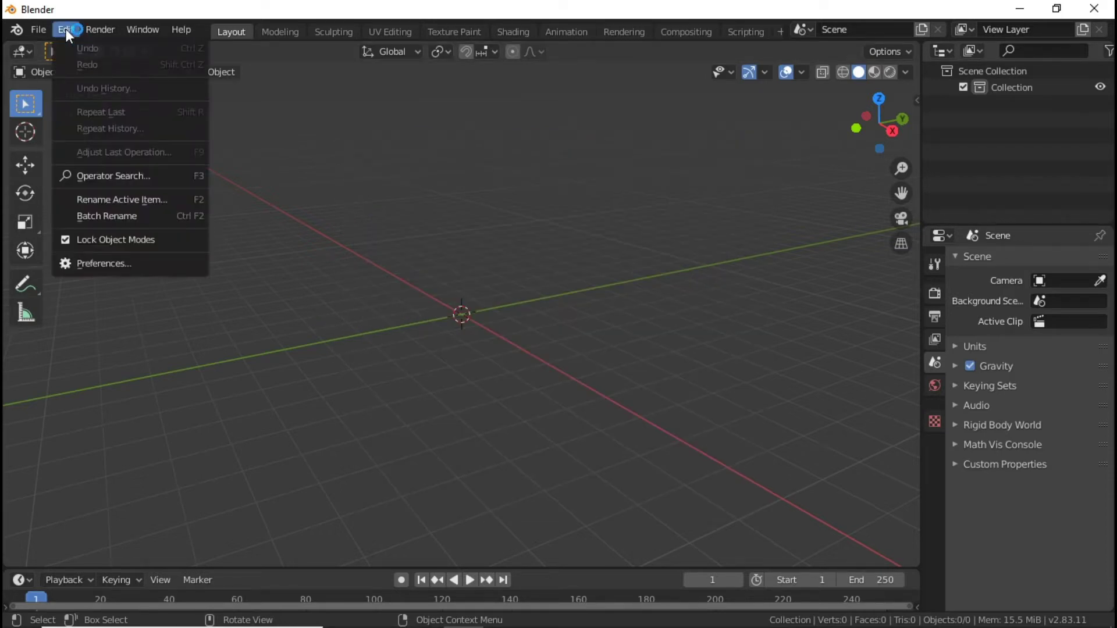
left_click(135, 262)
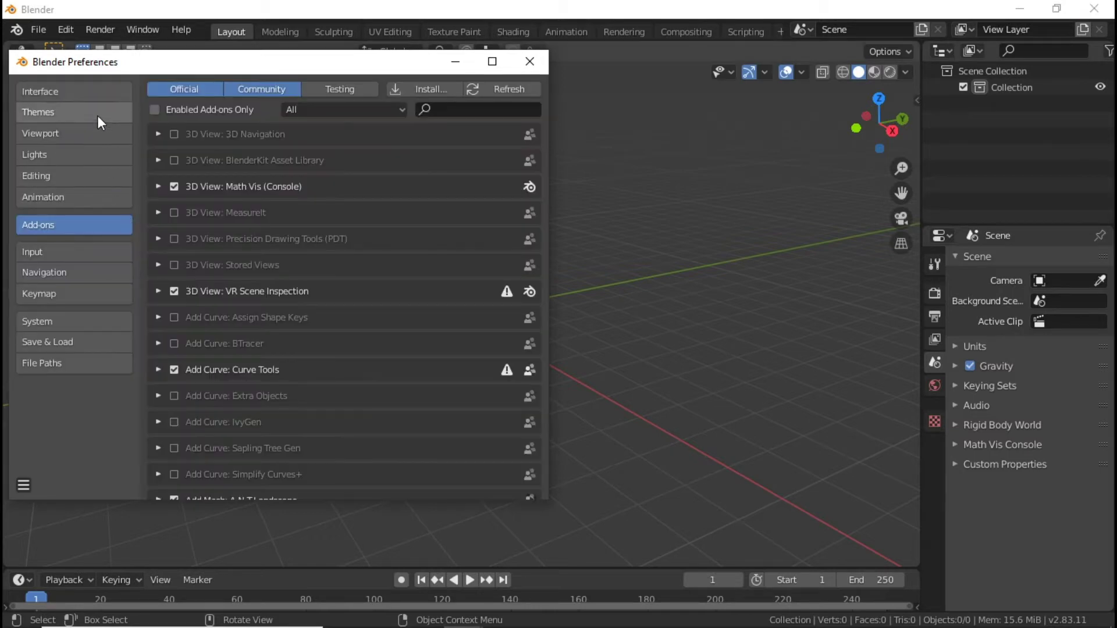
left_click(88, 90)
left_click(52, 251)
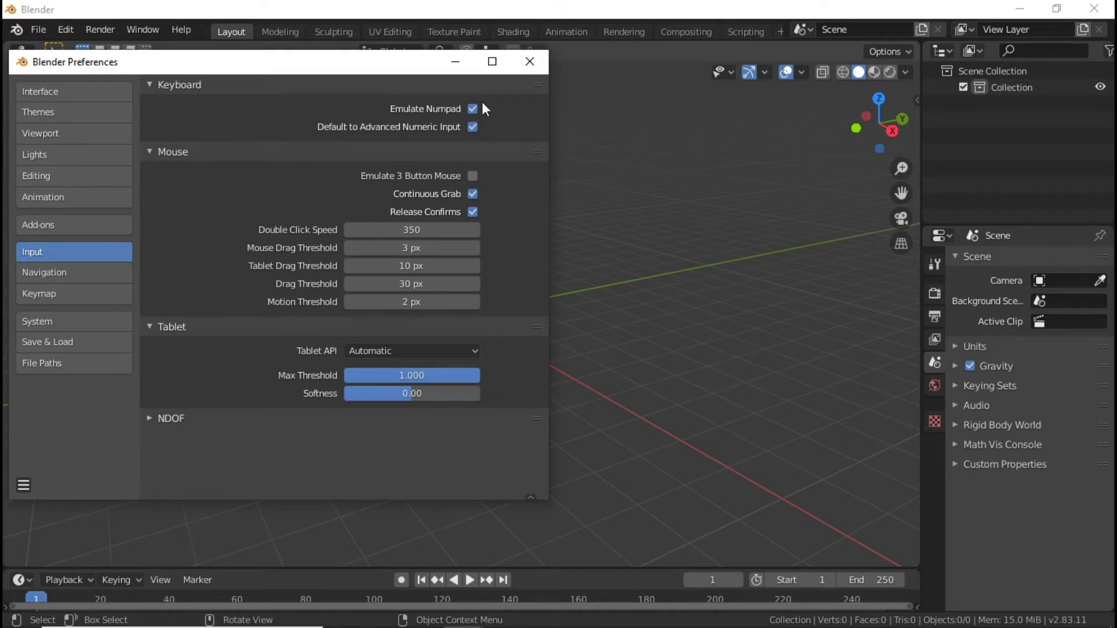
left_click(530, 63)
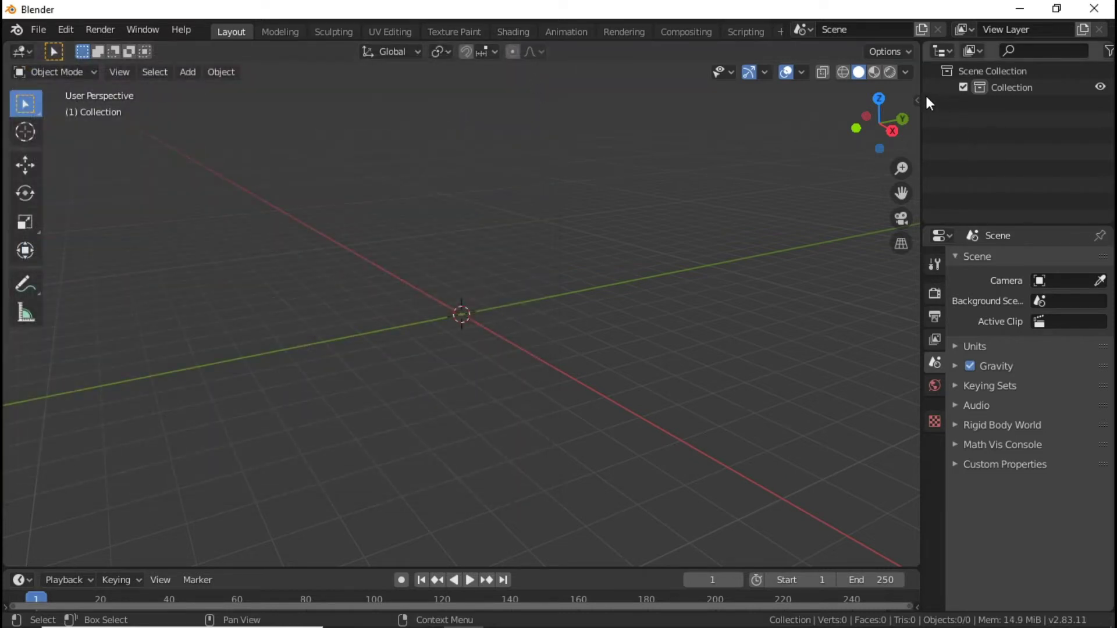
Enable the Screencast Keys display for the 3D viewport.
key("n")
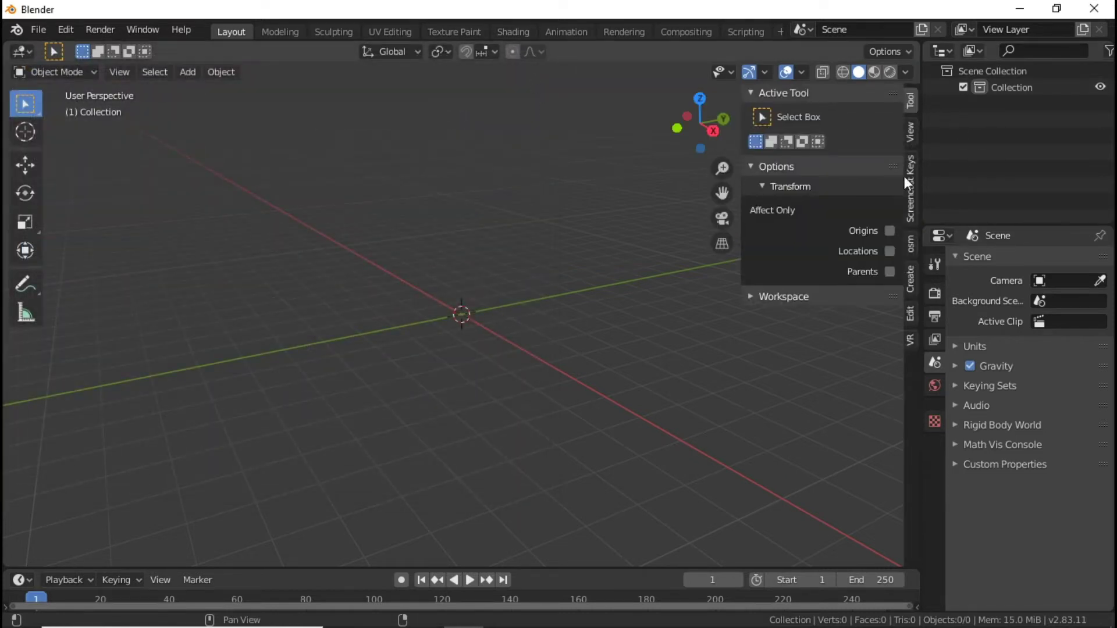
left_click(912, 189)
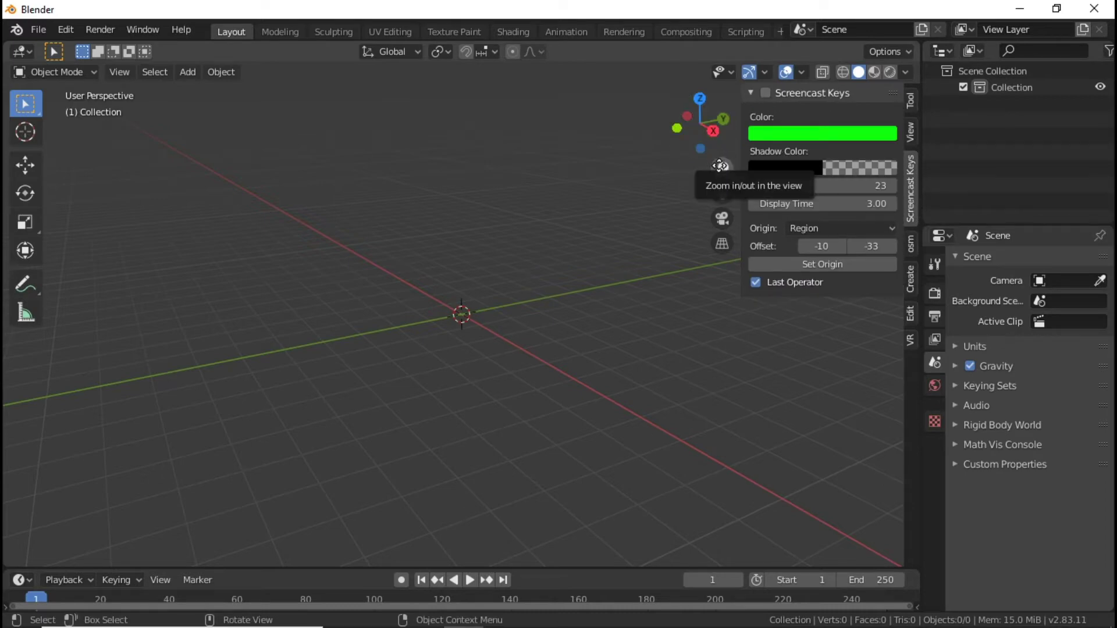
key("n")
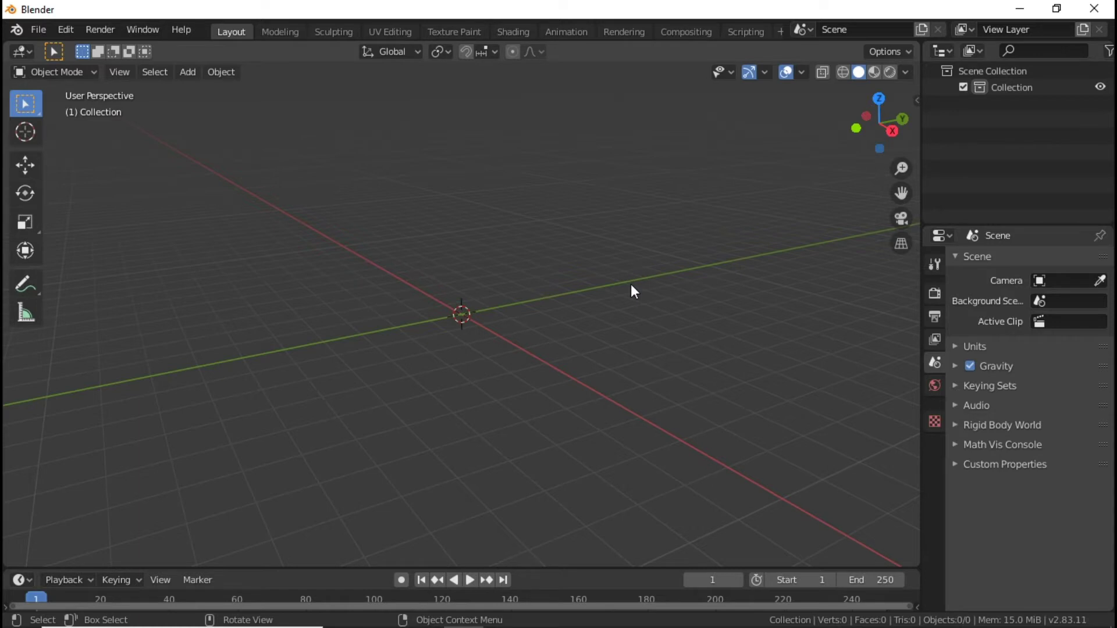
key("shift+a")
key("shift+a")
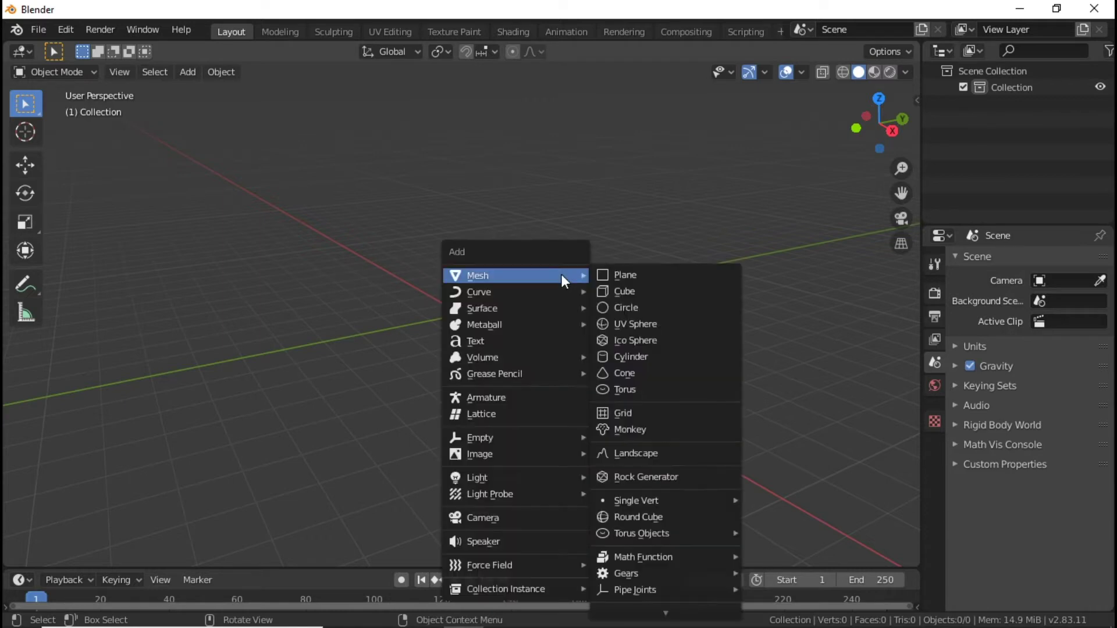
left_click(916, 103)
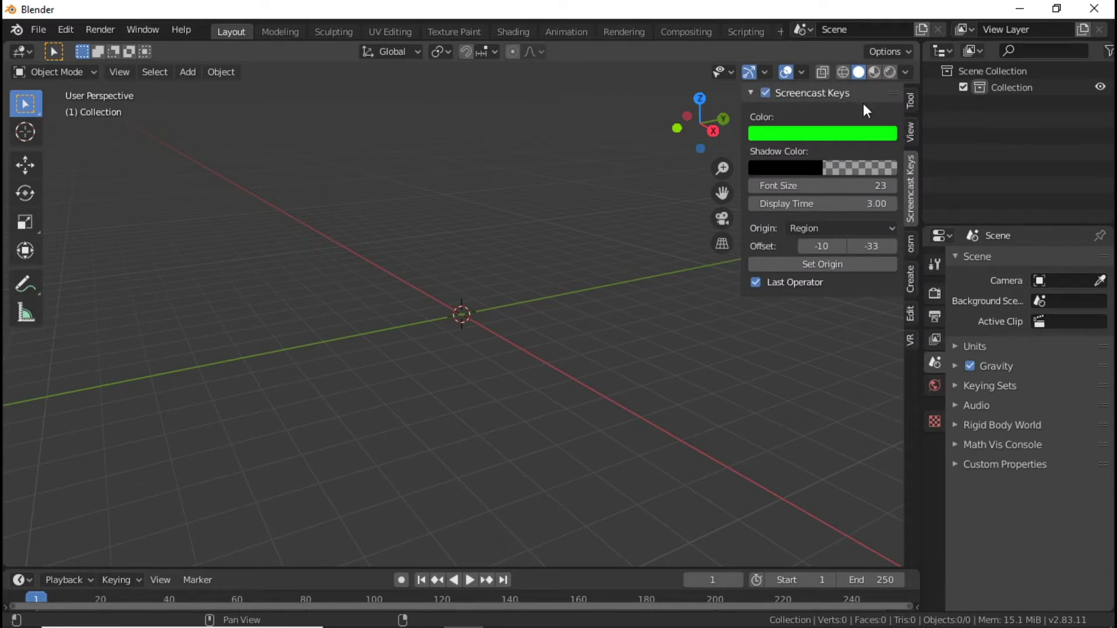
key("n")
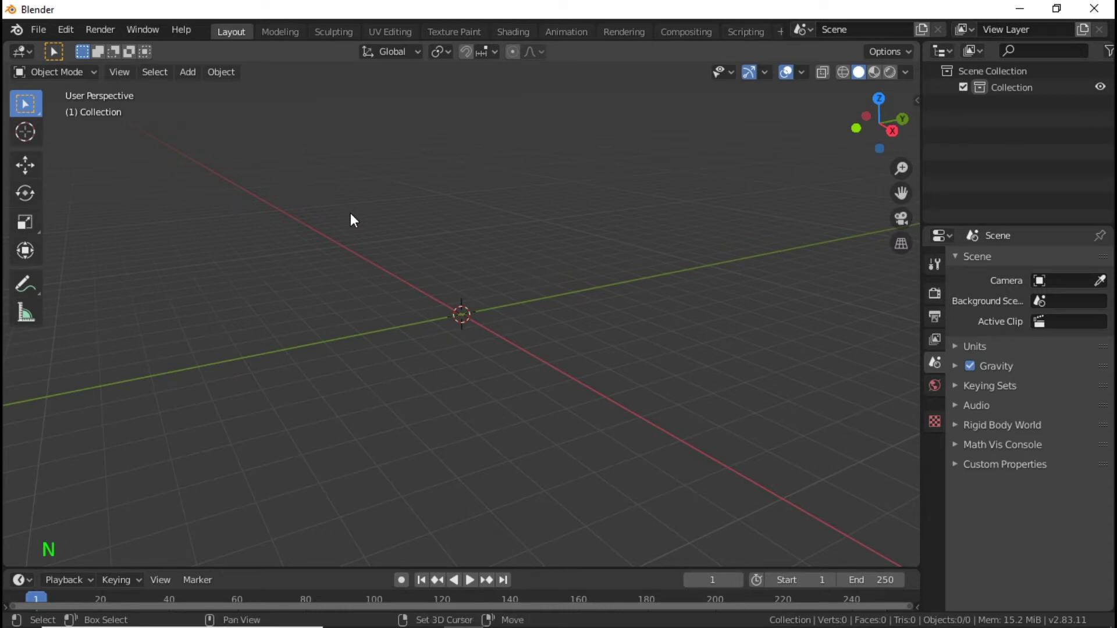
Add a UV sphere at the scene origin with 64 segments and 32 rings.
key("shift+a")
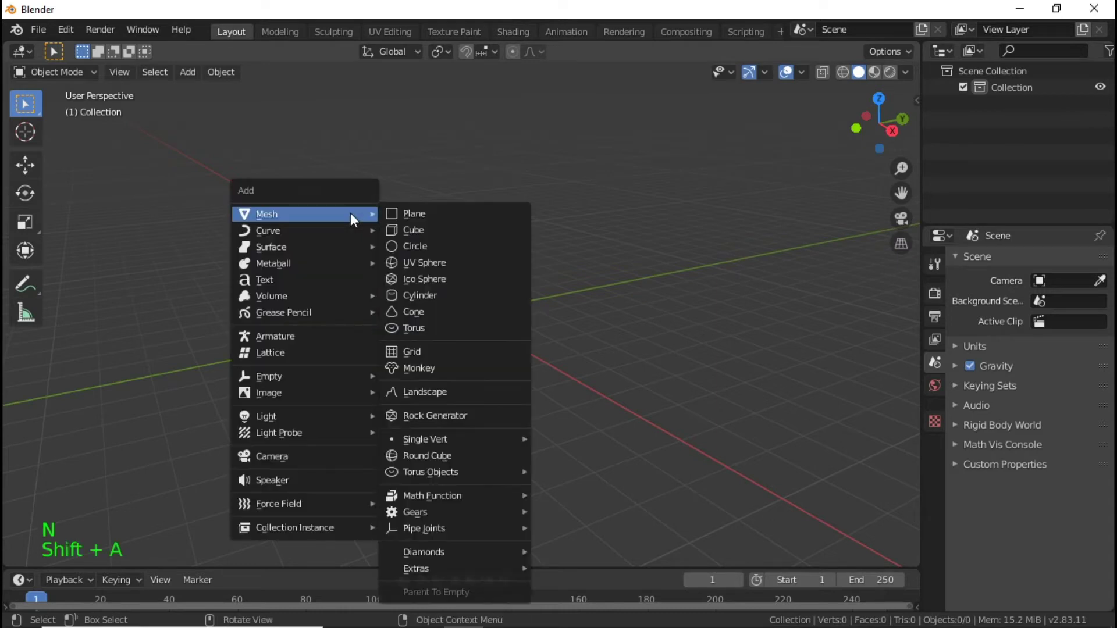
left_click(482, 262)
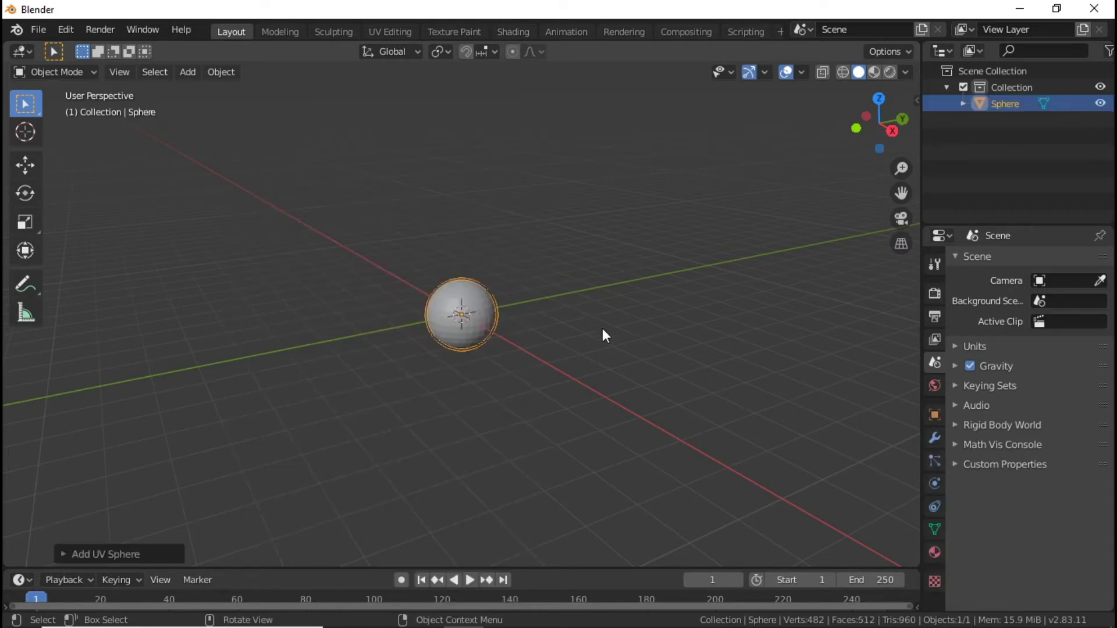
left_click(86, 554)
double_click(224, 375)
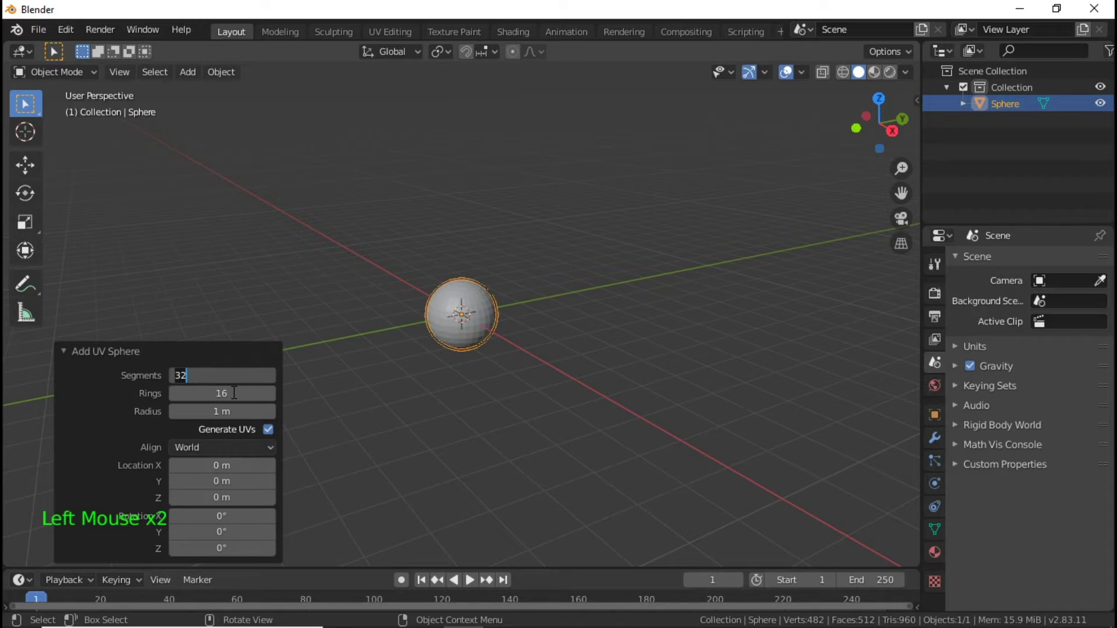
type("64")
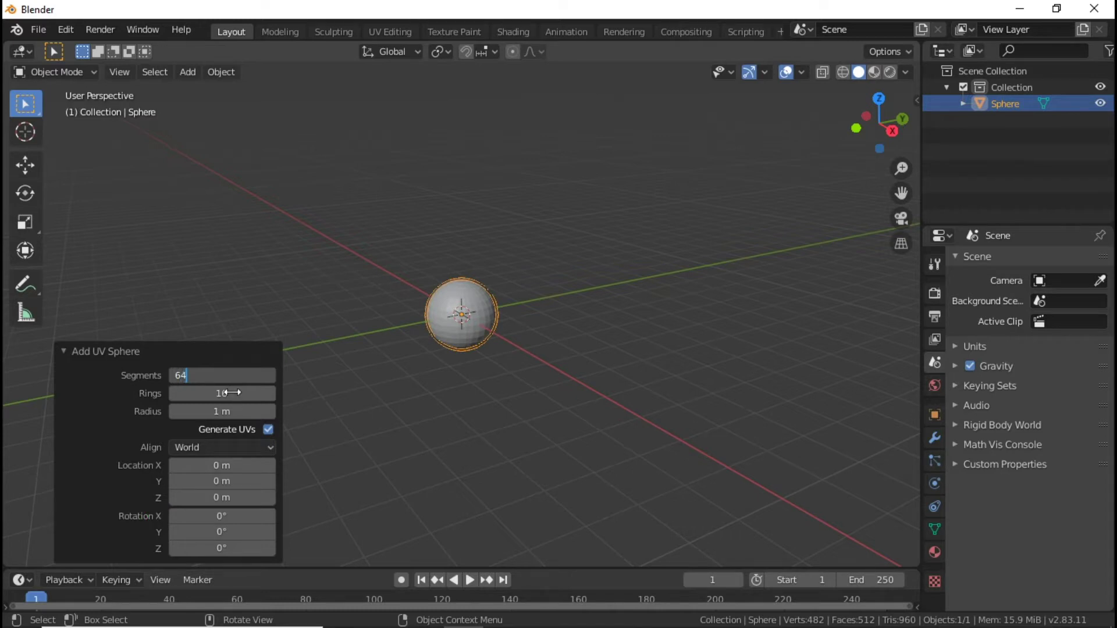
key("Return")
left_click(232, 393)
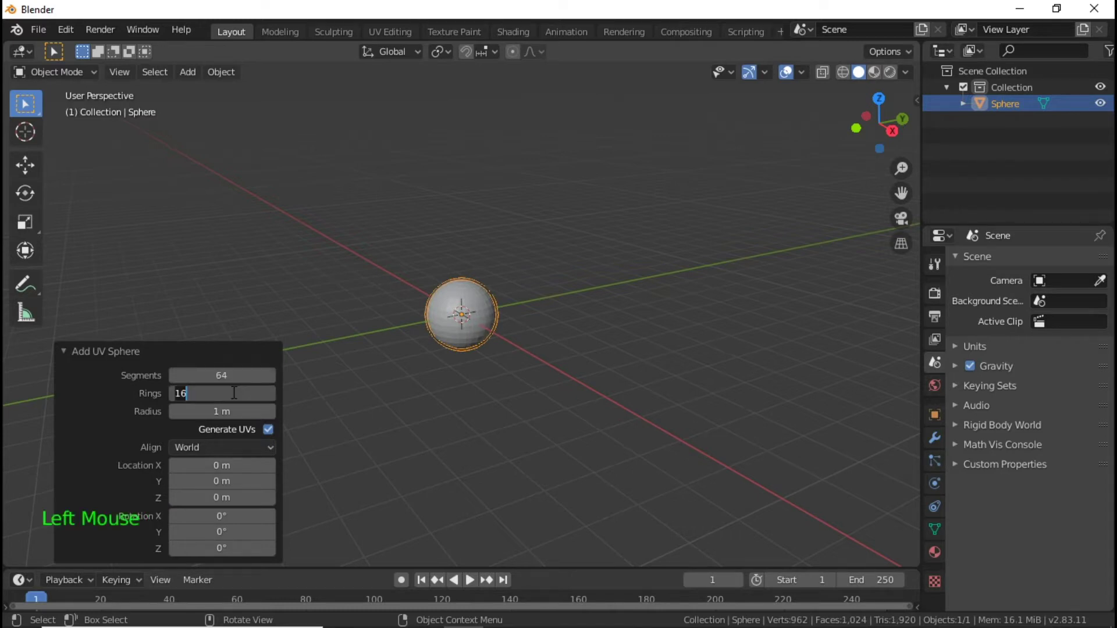
type("32")
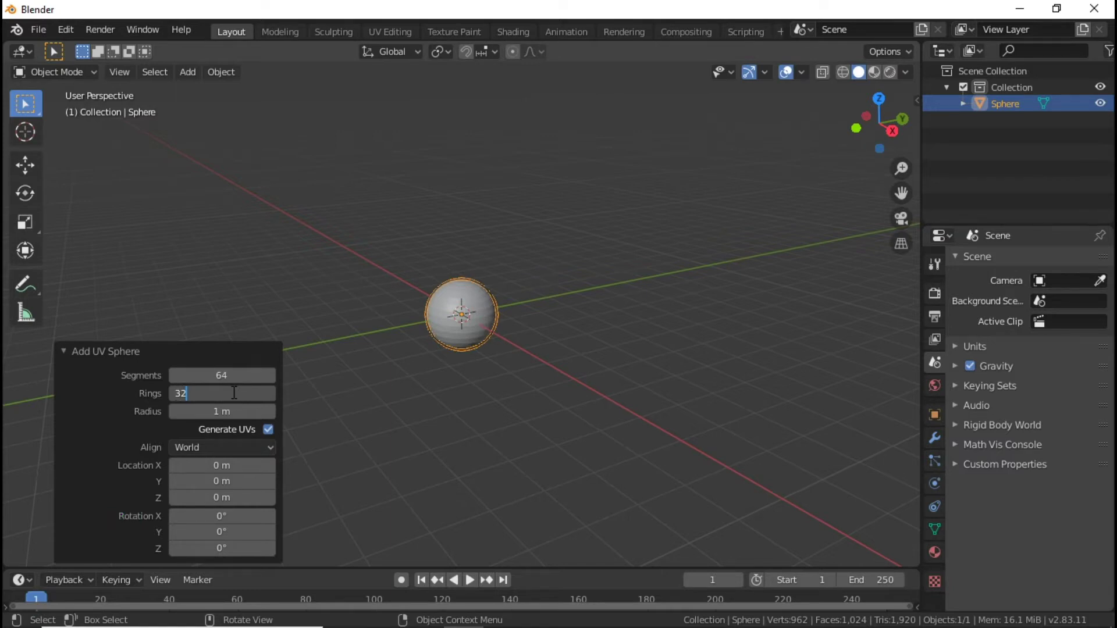
key("Return")
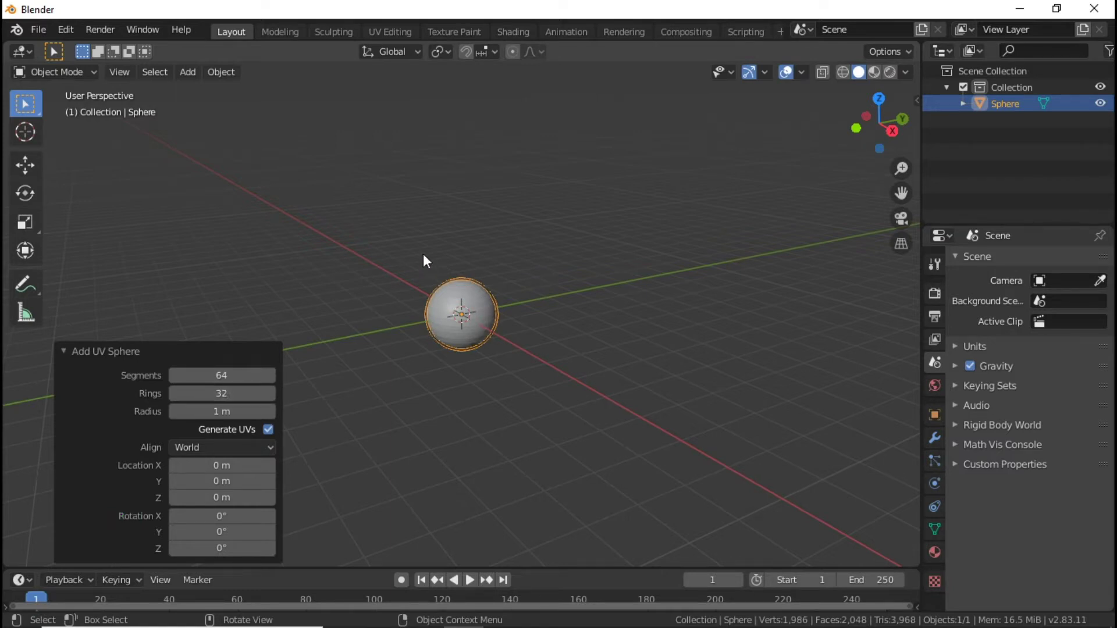
key("Tab")
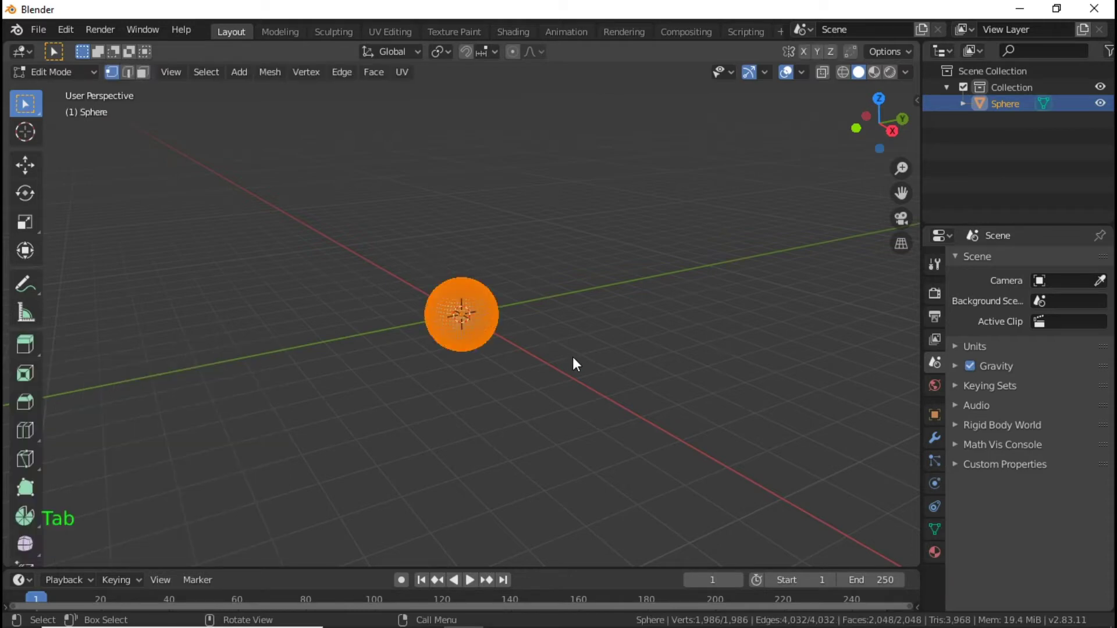
key("KP_7")
scroll(572, 357, "up", 4)
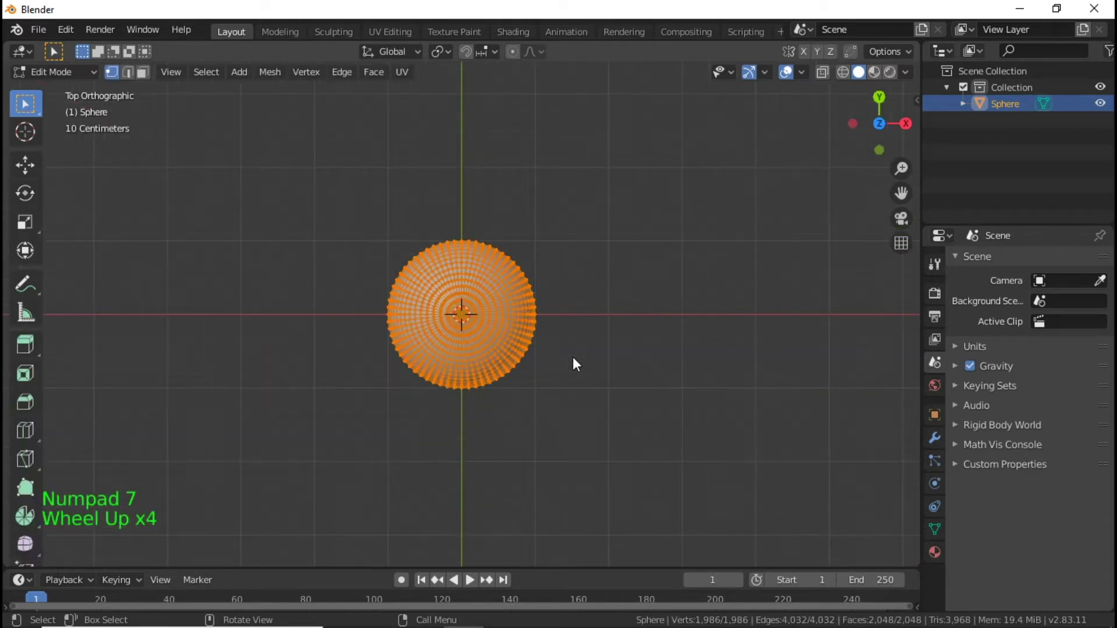
scroll(576, 364, "up", 1)
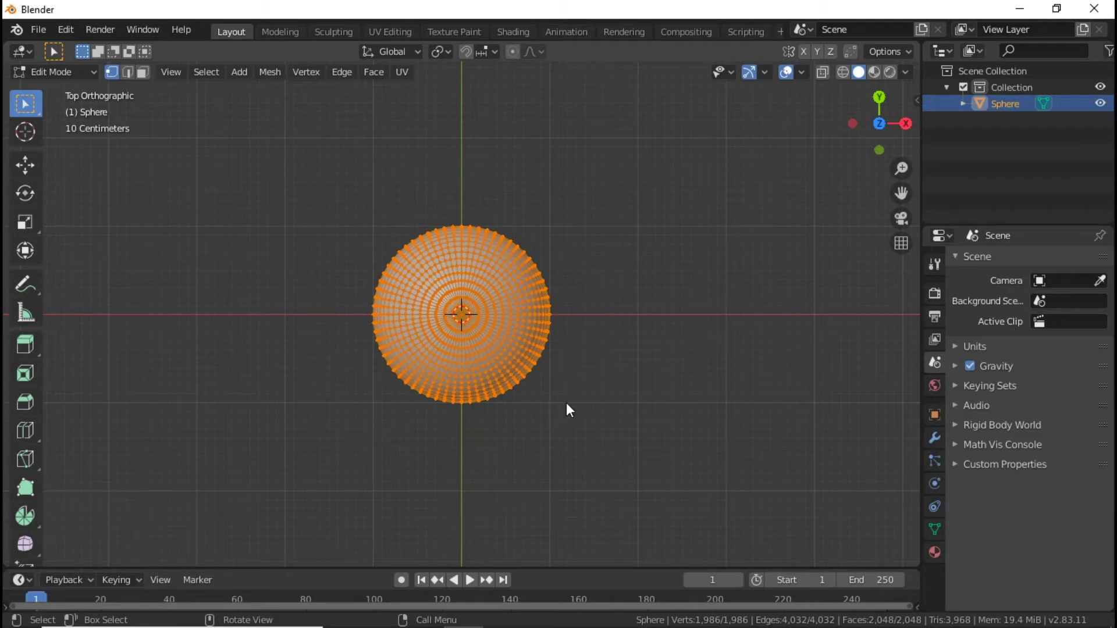
key("Tab")
key("Tab")
key("Tab")
key("Tab")
key("Tab")
mouse_move(554, 413)
middle_mouse_down()
mouse_move(687, 403)
mouse_move(550, 431)
middle_mouse_up()
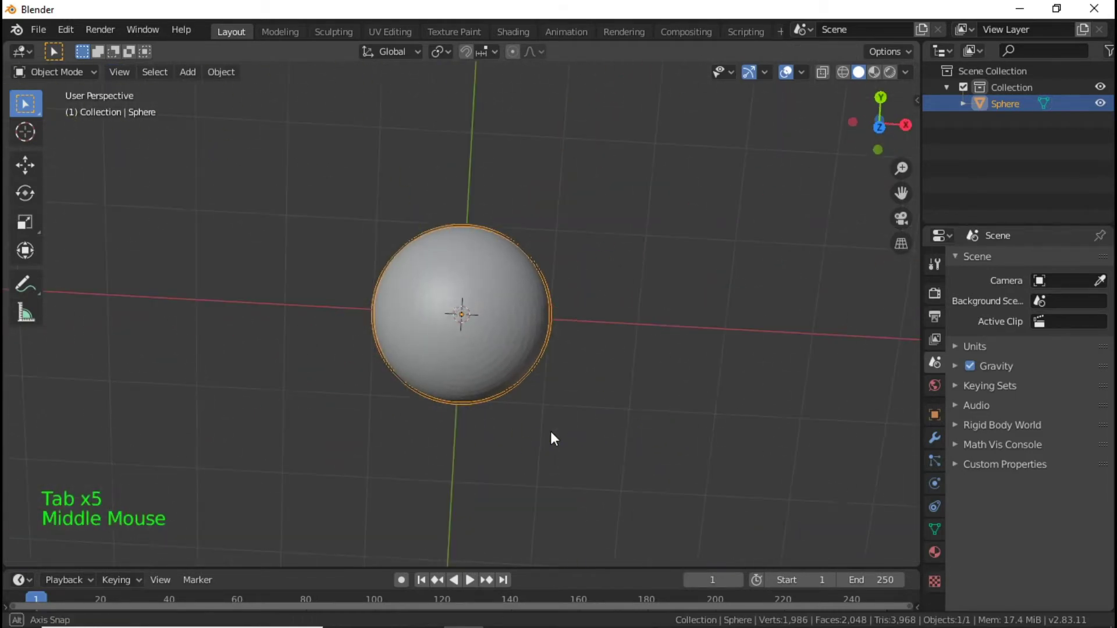
key("a")
key("a")
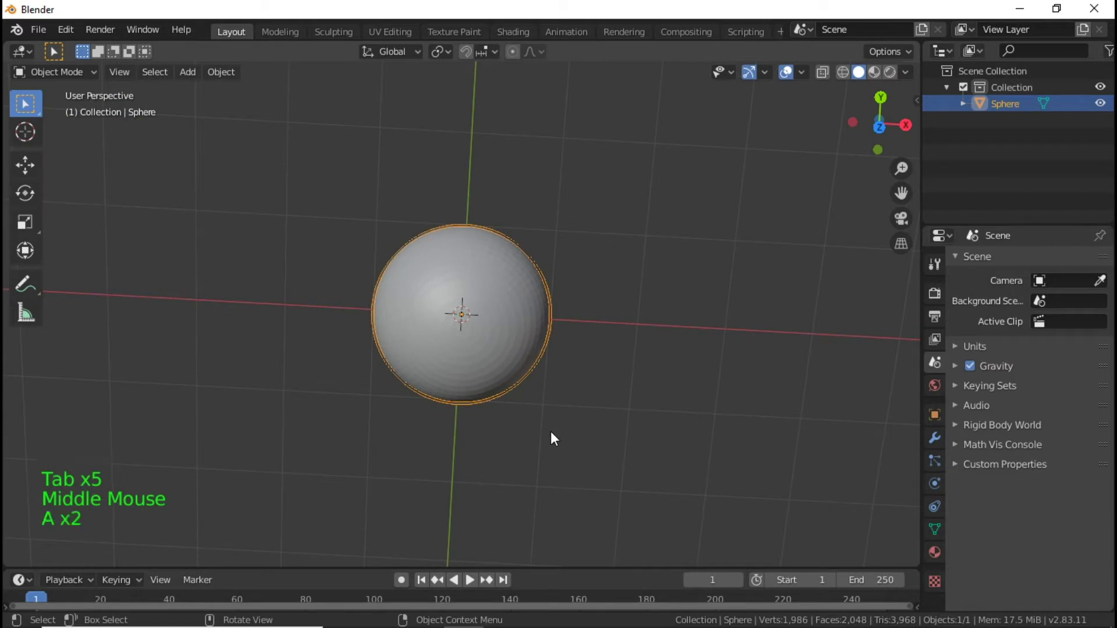
key("a")
key("a")
key("a")
key("a")
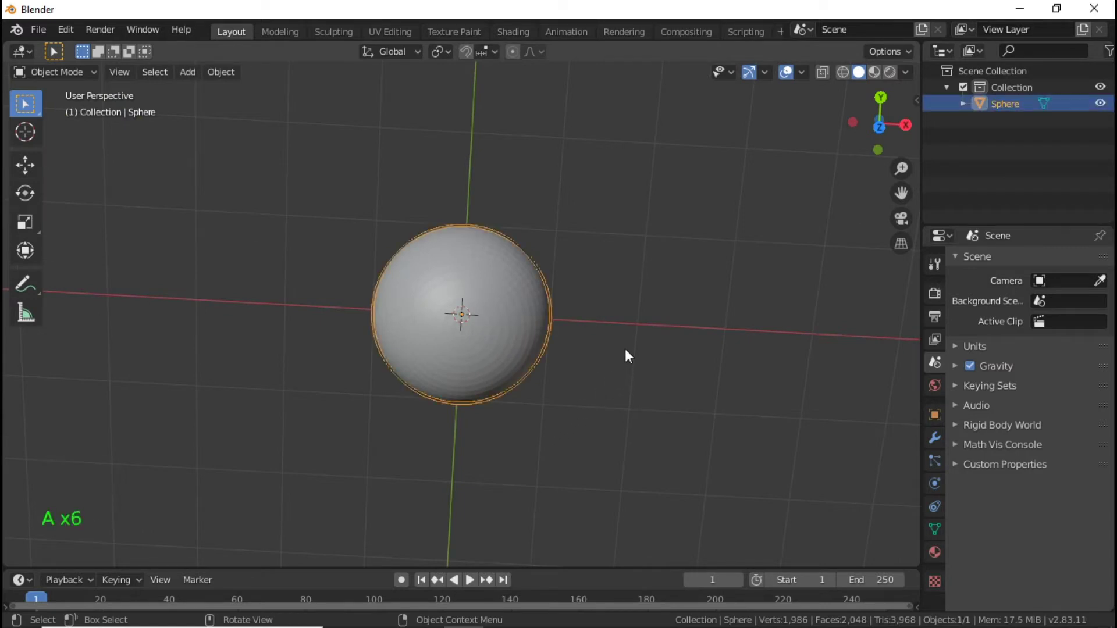
Switch the sphere to Edit Mode and view its mesh straight from the top.
key("Tab")
middle_click_drag(625, 358, 813, 323)
key("KP_7")
middle_click_drag(601, 332, 789, 363, "shift")
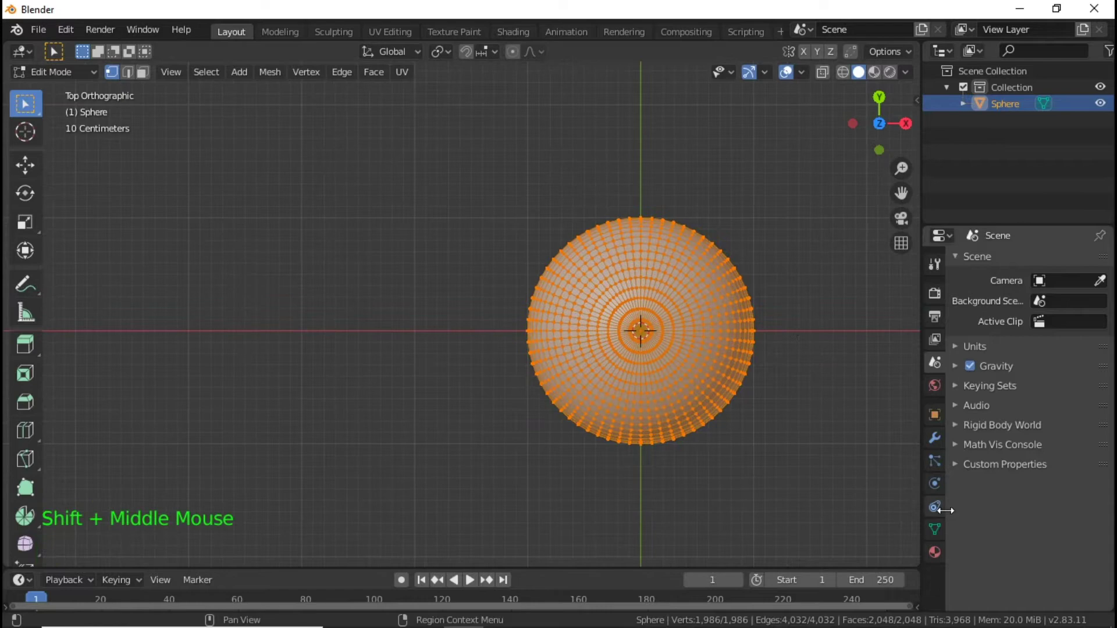
Create a new material for the sphere and use an Image Texture as its Base Color.
left_click(935, 552)
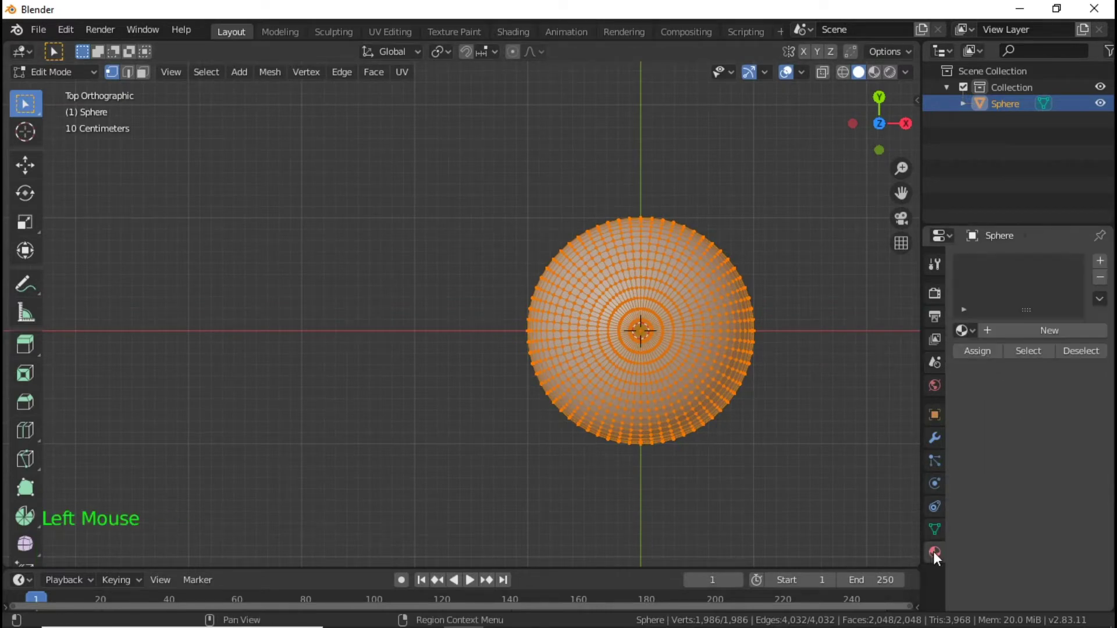
left_click(1053, 330)
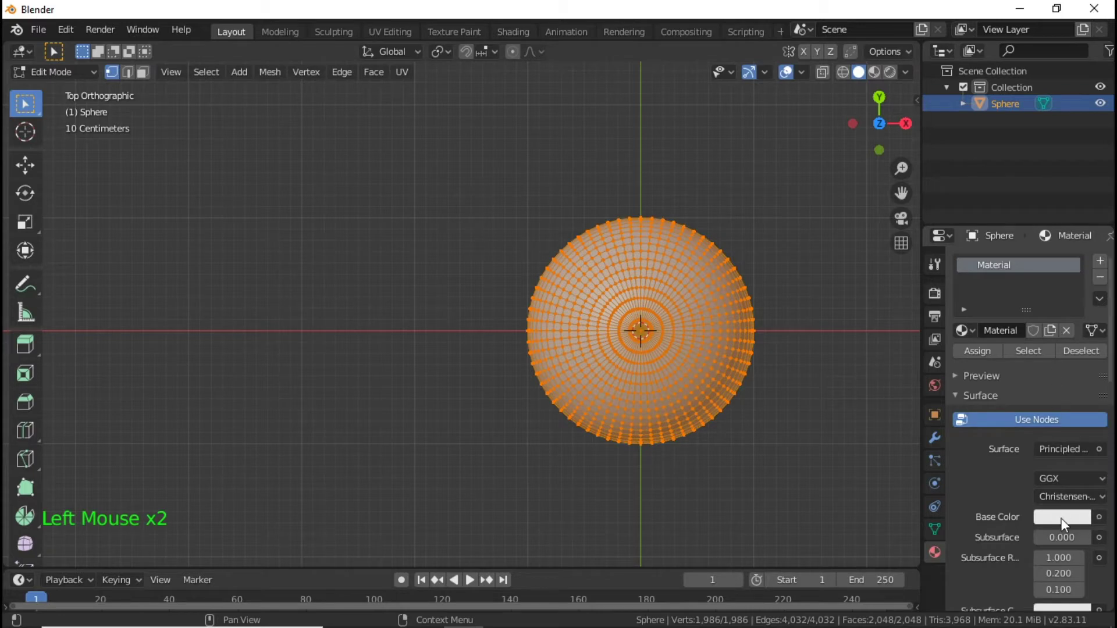
left_click(1099, 518)
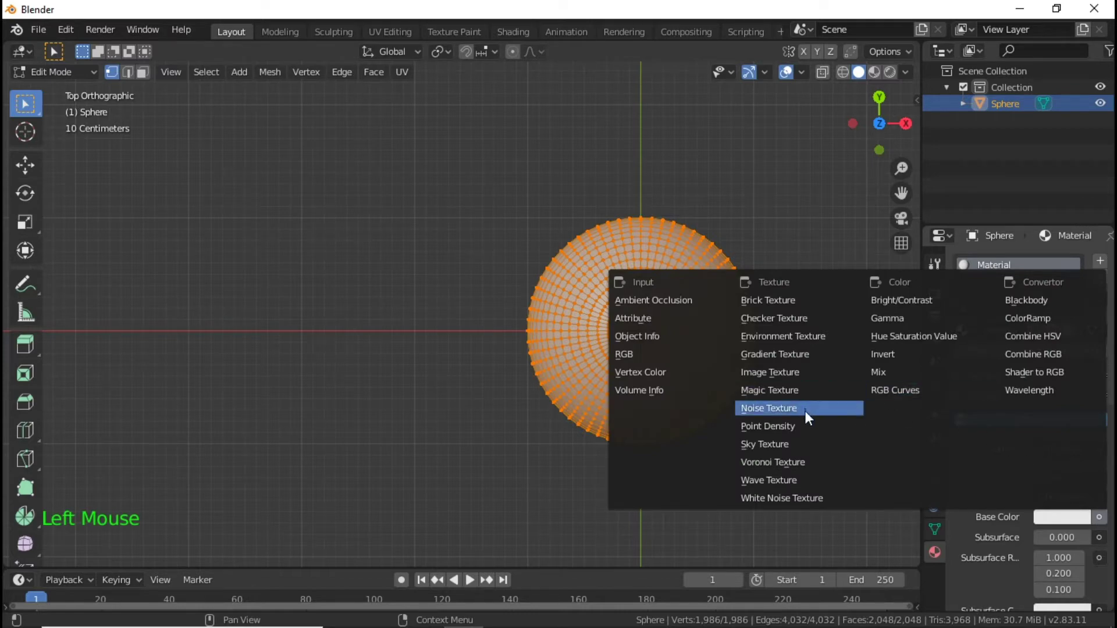
left_click(812, 371)
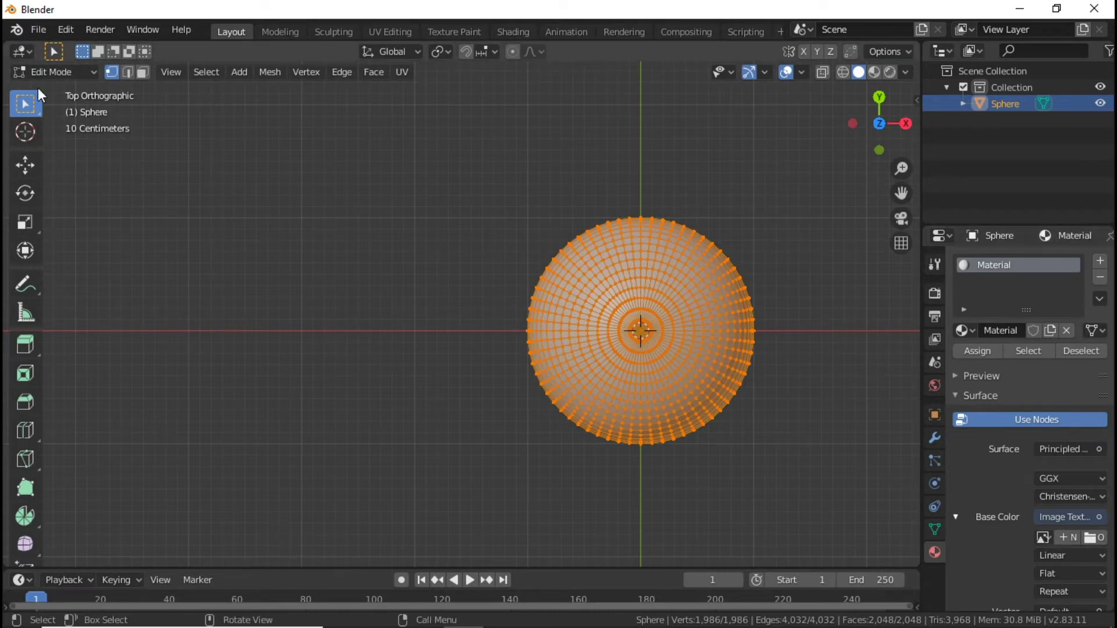
Split the 3D viewport into two side-by-side areas and make one of them a UV Editor.
left_click_drag(6, 44, 496, 127)
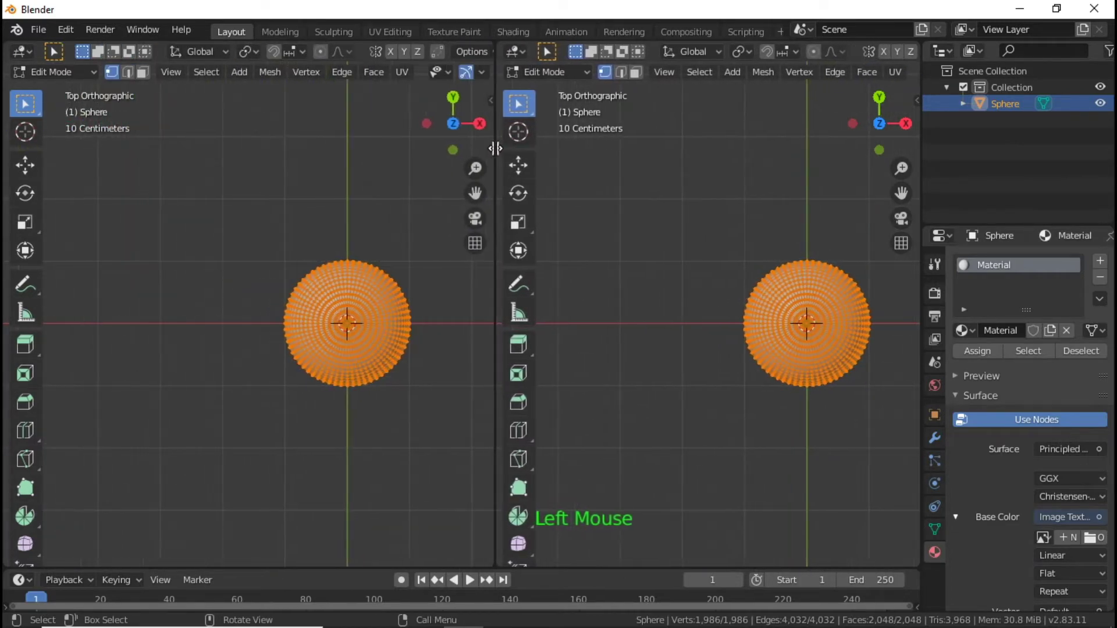
left_click(31, 48)
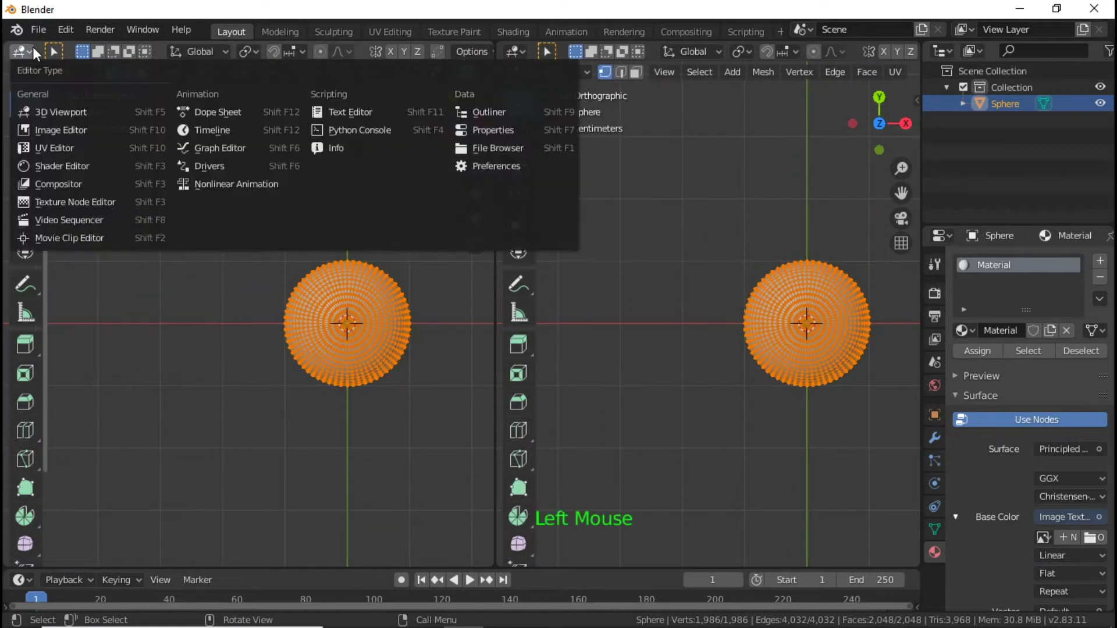
left_click(96, 165)
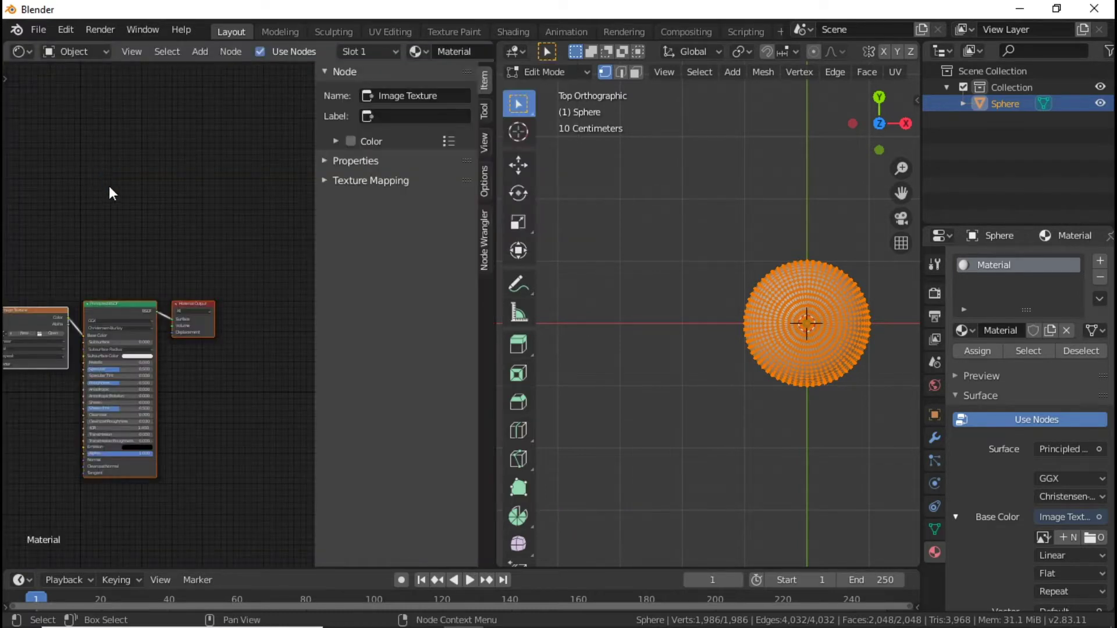
left_click(30, 56)
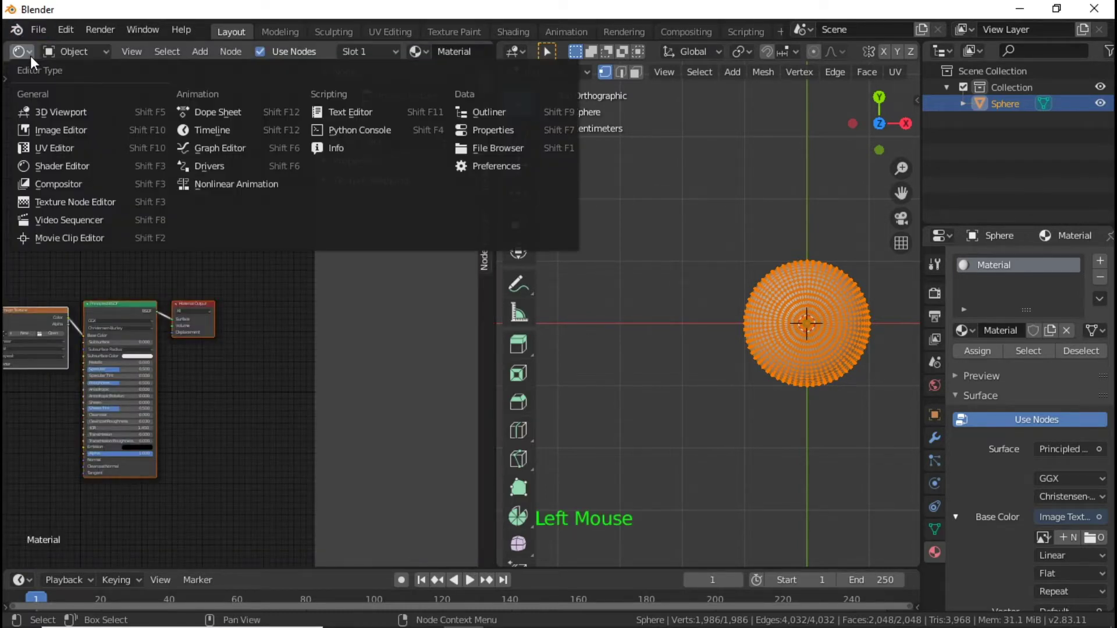
left_click(83, 151)
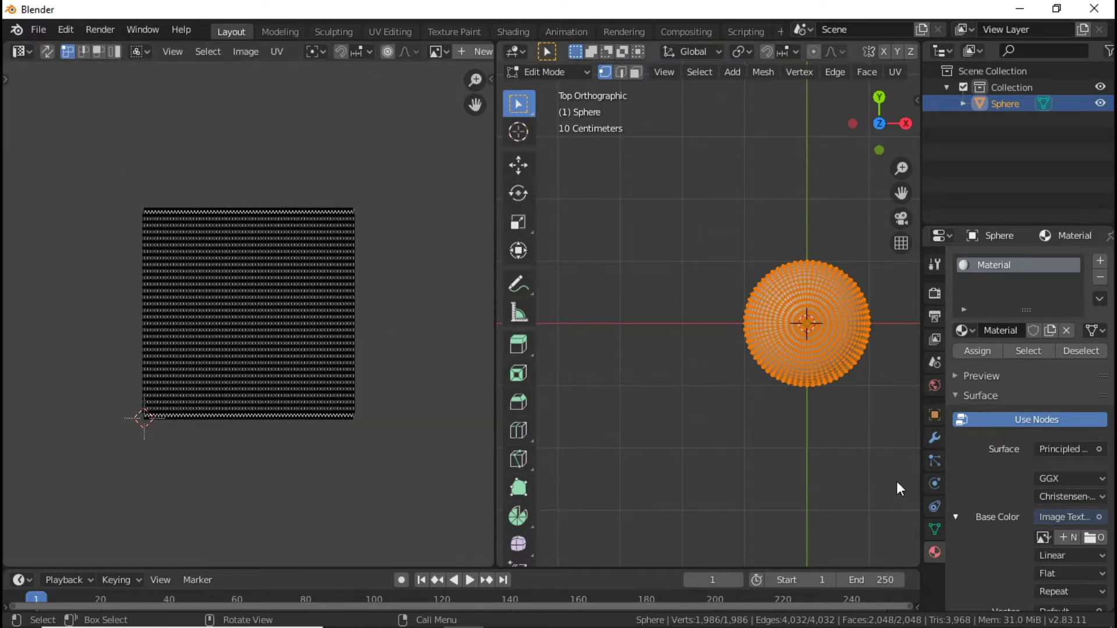
Dismiss the image file browser and merge the UV Editor area back into a single 3D viewport.
left_click(1095, 539)
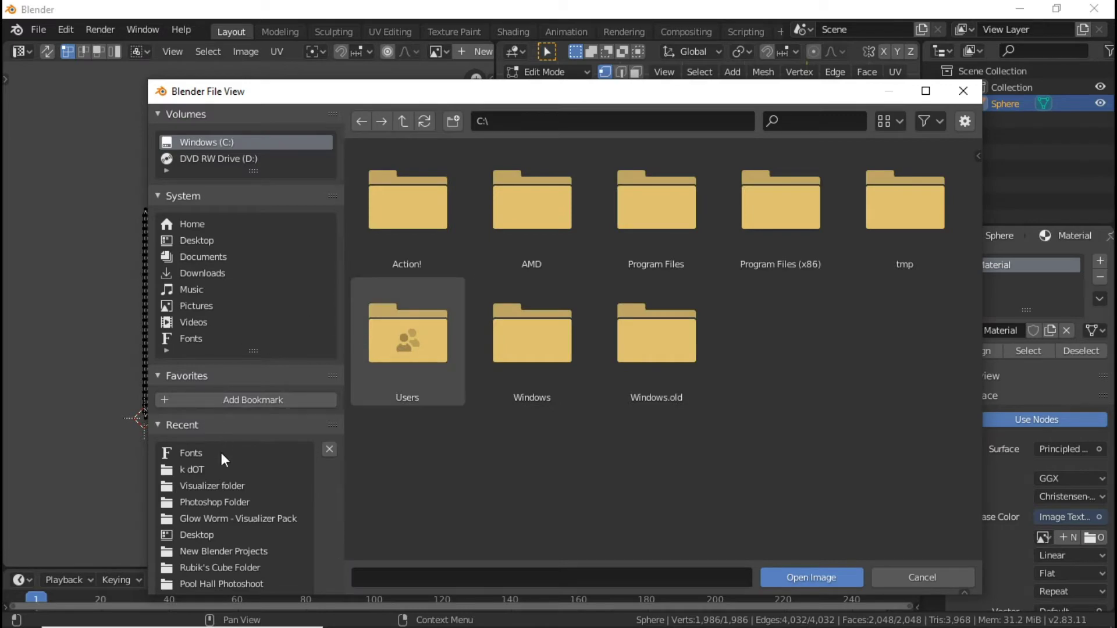
left_click(975, 90)
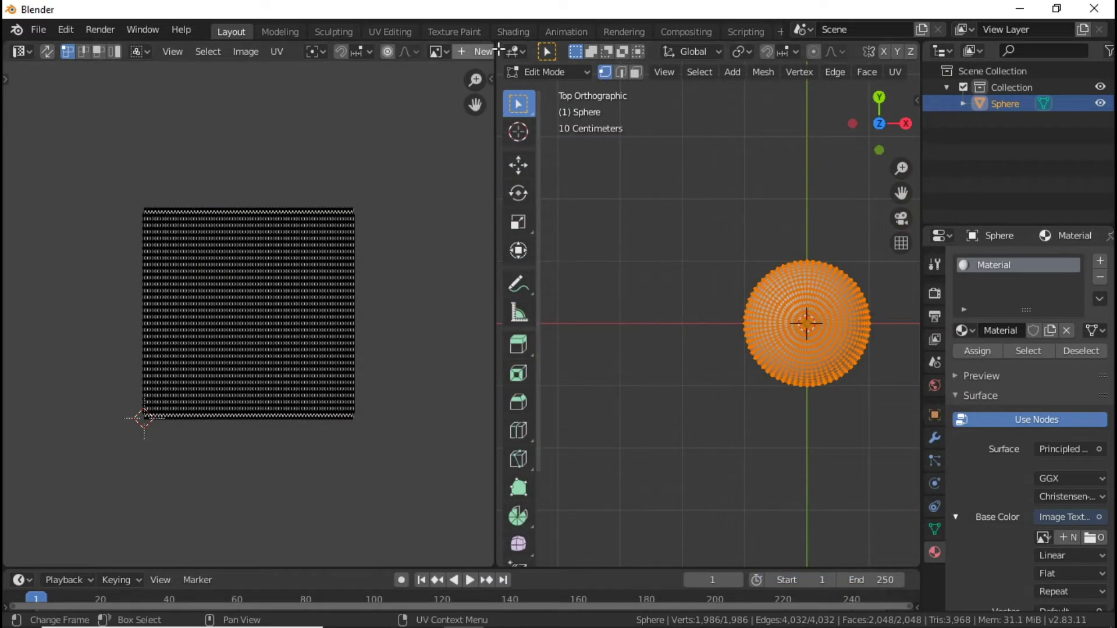
left_click_drag(490, 61, 240, 138)
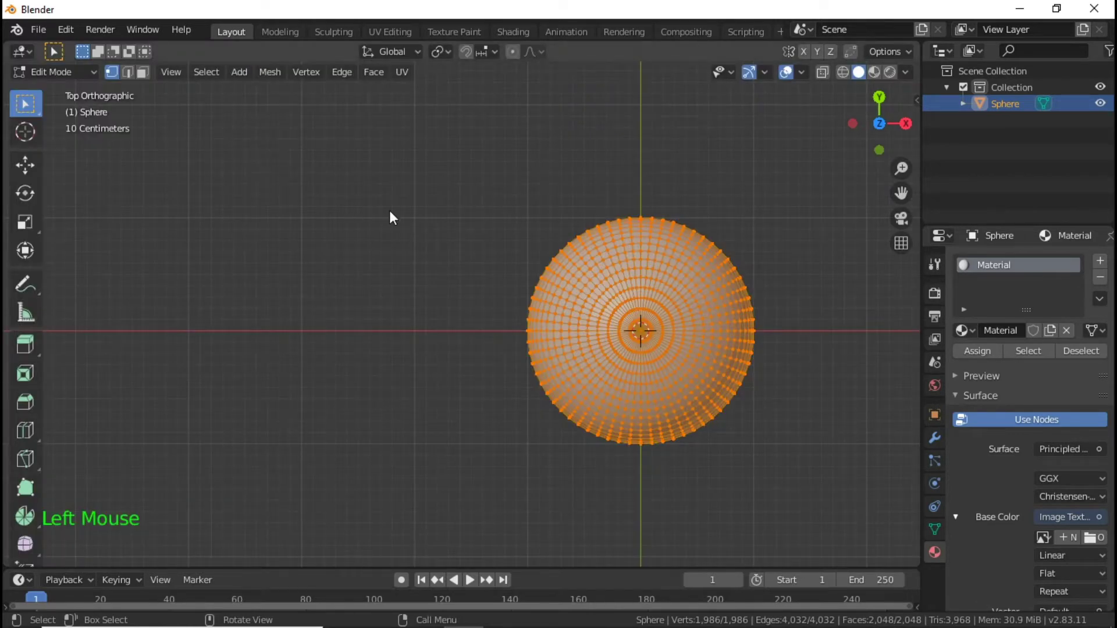
Return the sphere to Object Mode and shade it smooth.
key("Tab")
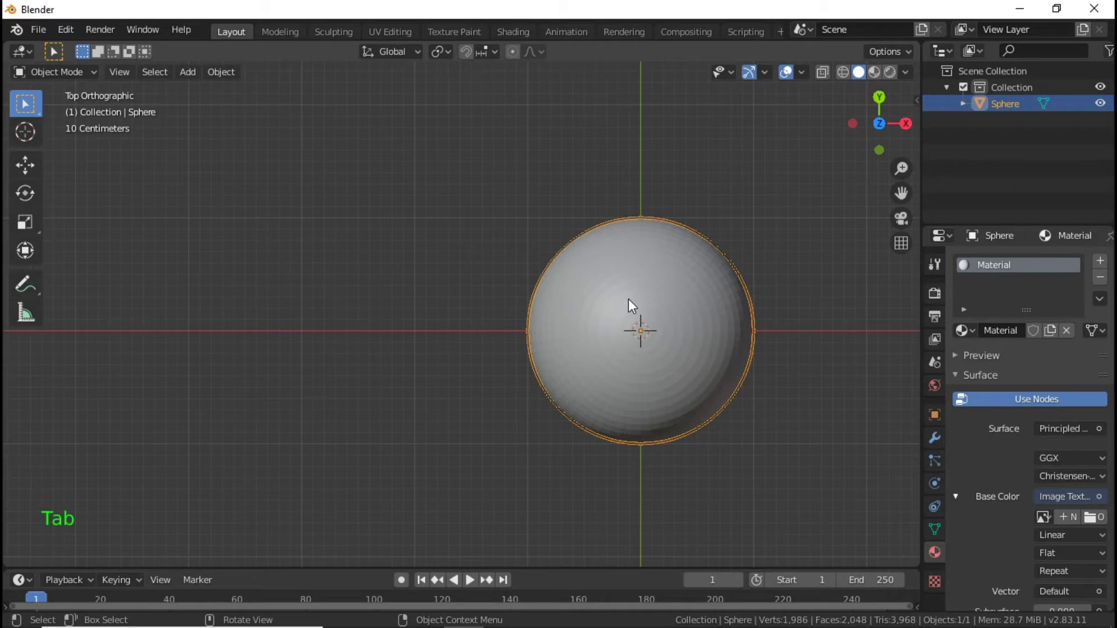
middle_click_drag(619, 310, 666, 253)
right_click(669, 257)
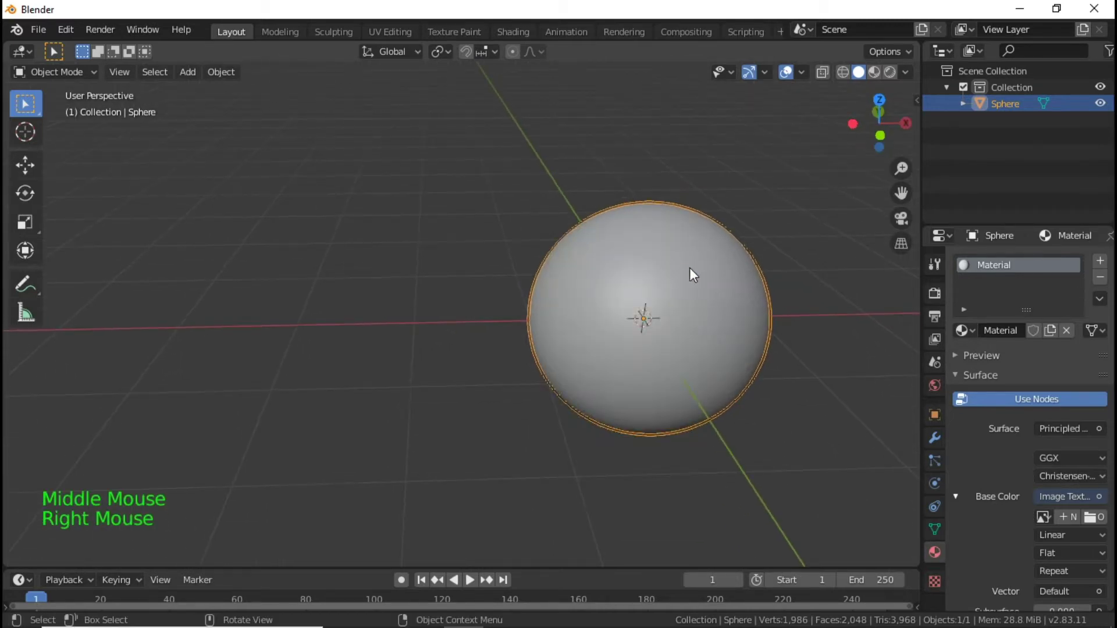
middle_click(690, 271)
Move the sphere about 25.7 m along the X axis, clear of the scene origin.
scroll(599, 317, "down", 6)
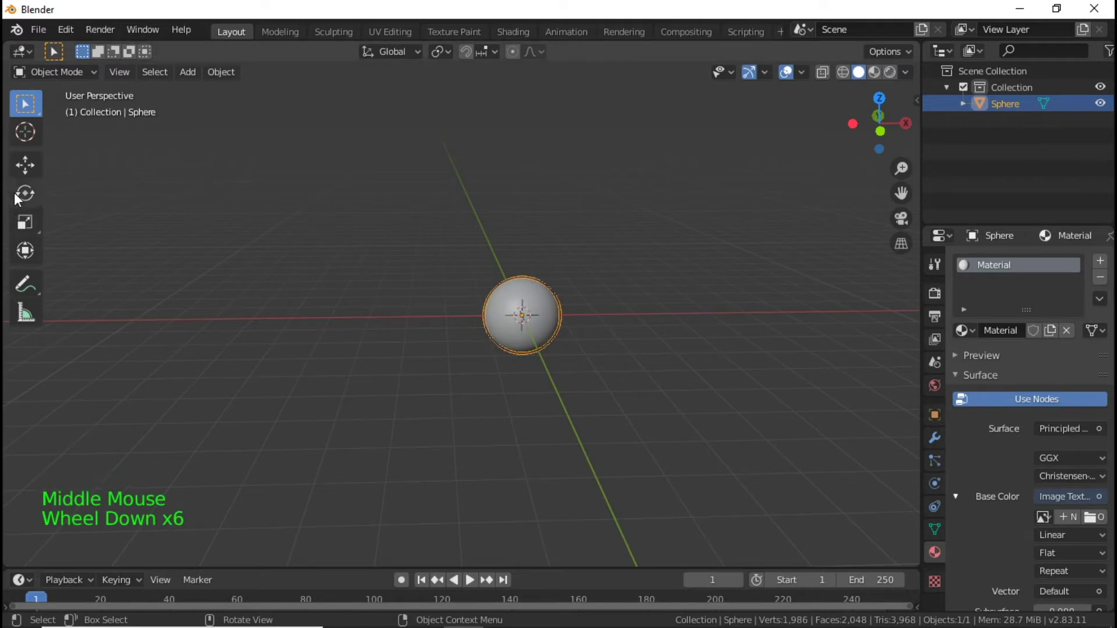
left_click(25, 170)
left_click_drag(583, 312, 551, 277)
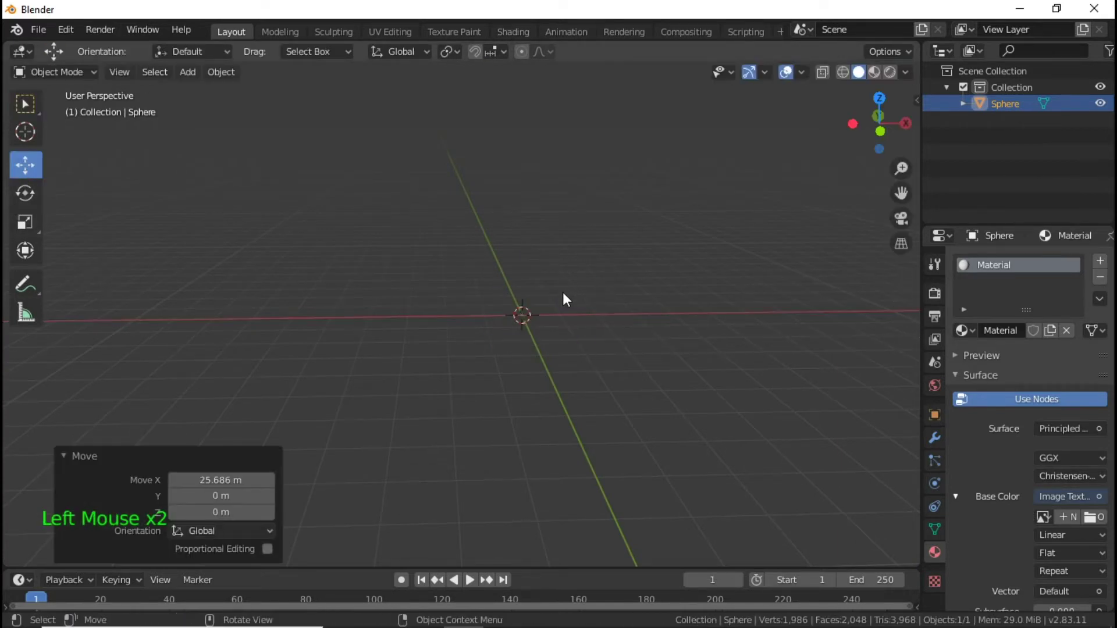
Add a 2 m mesh plane at the scene origin, viewed straight from the top.
key("KP_7")
key("KP_4")
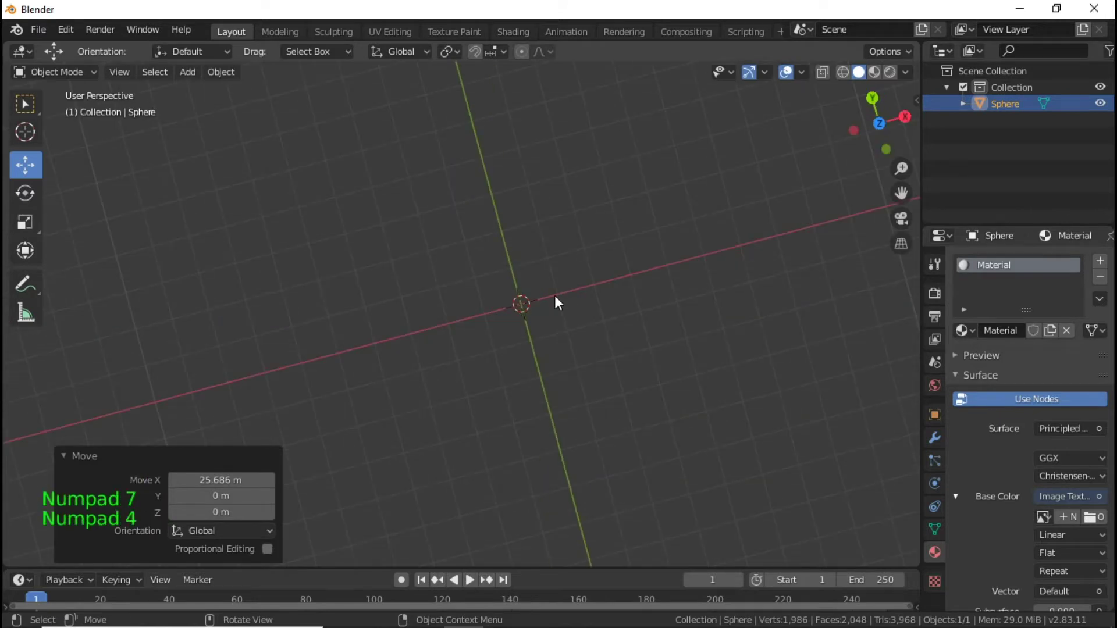
key("KP_7")
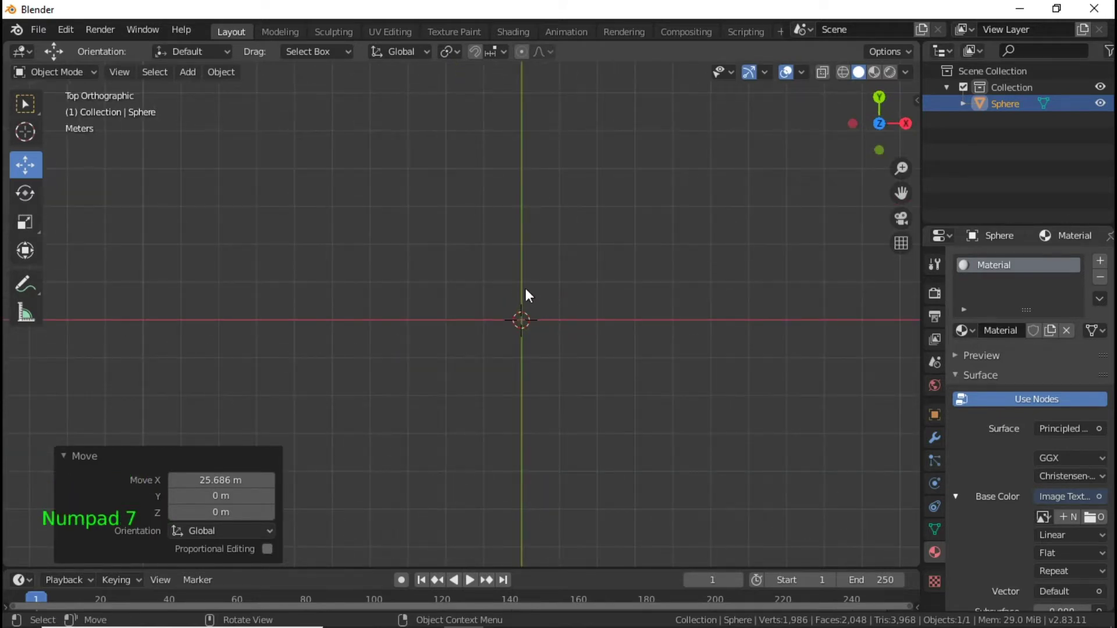
left_click(359, 264)
key("shift+a")
mouse_move(385, 265)
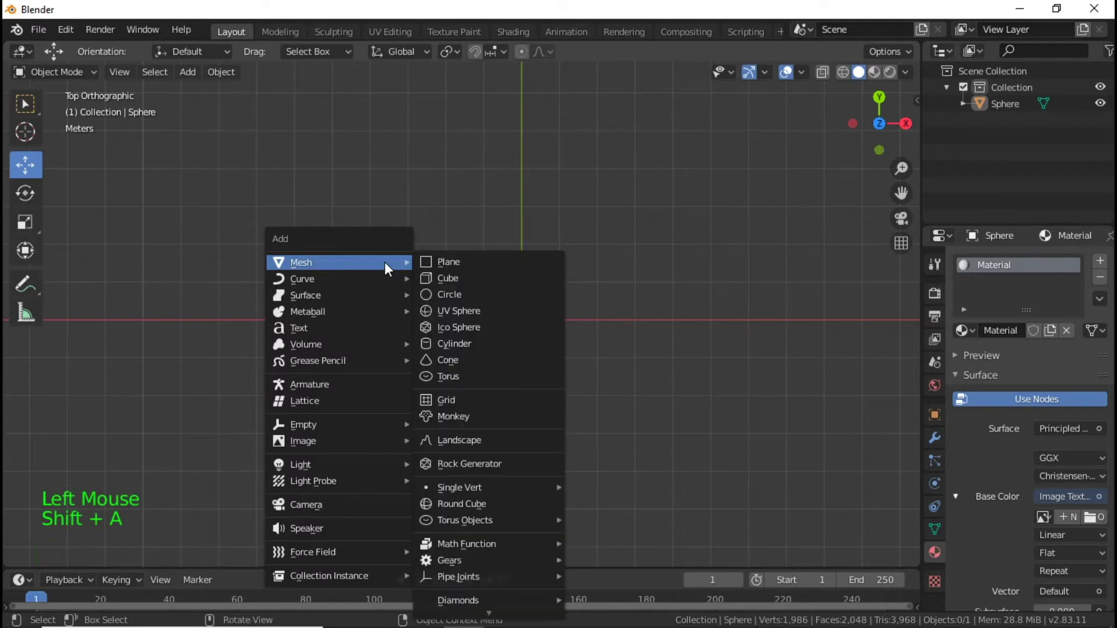
left_click(484, 264)
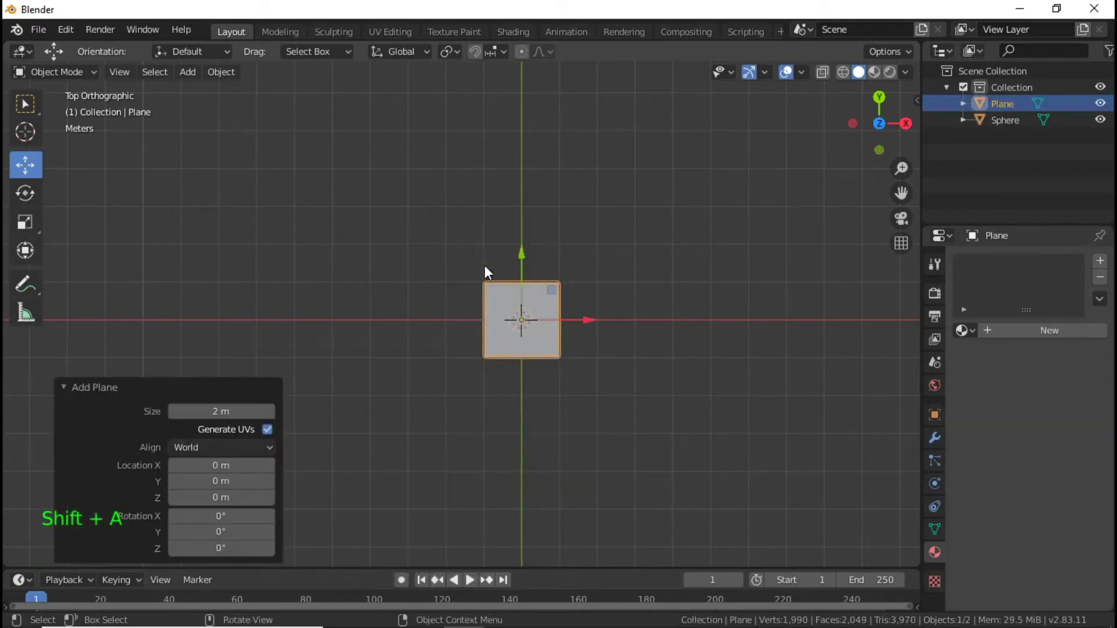
Scale the plane uniformly by a factor of 8.
key("s")
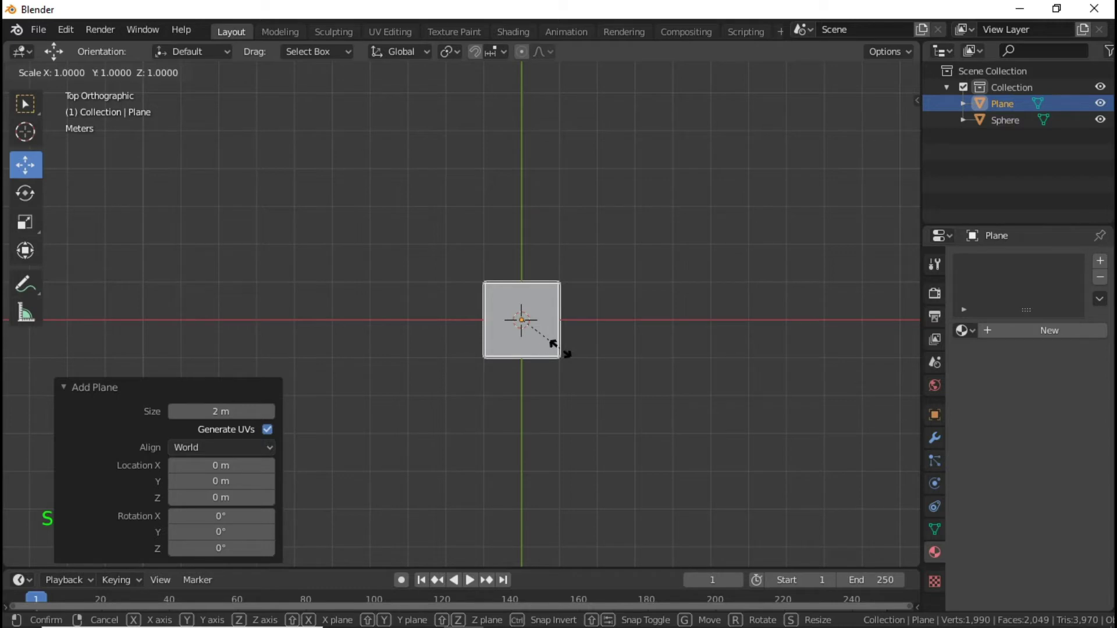
right_click(560, 349)
left_click(64, 385)
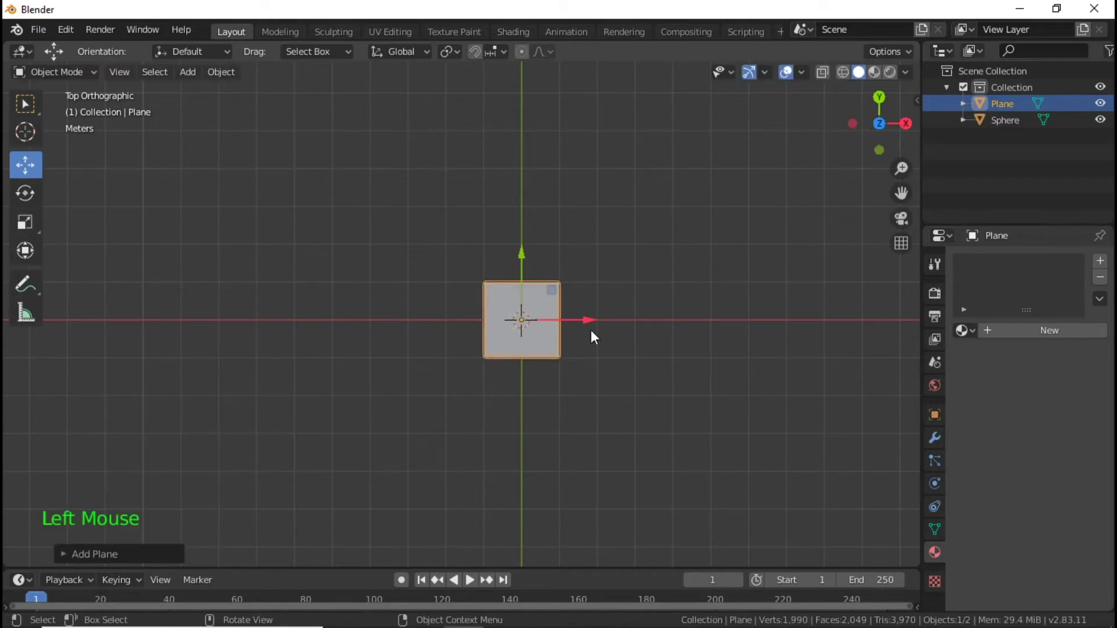
type("s")
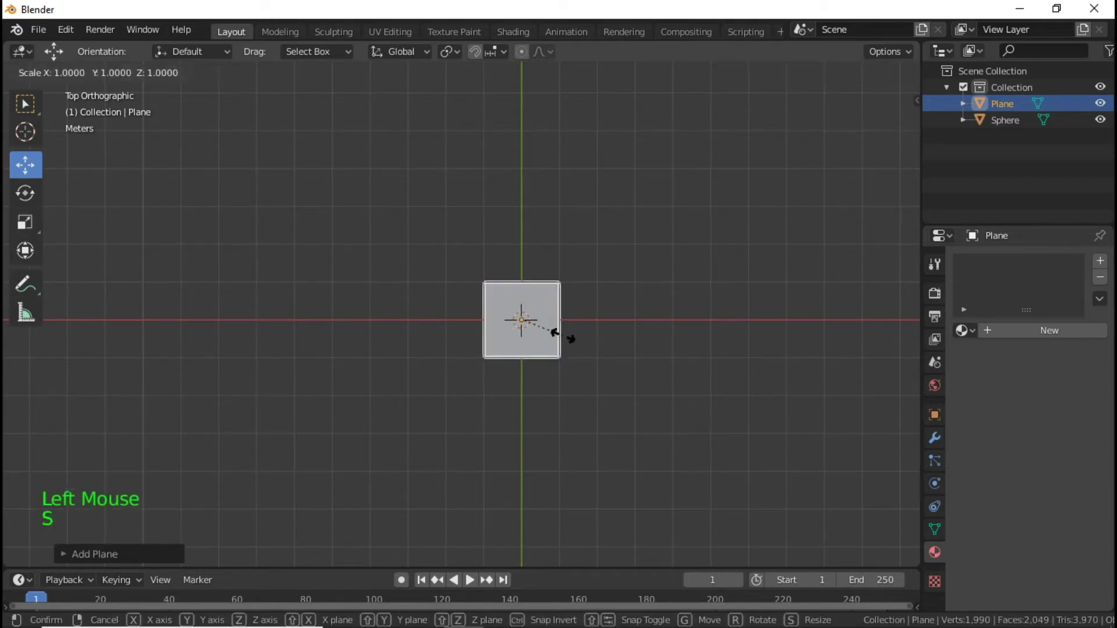
type("8")
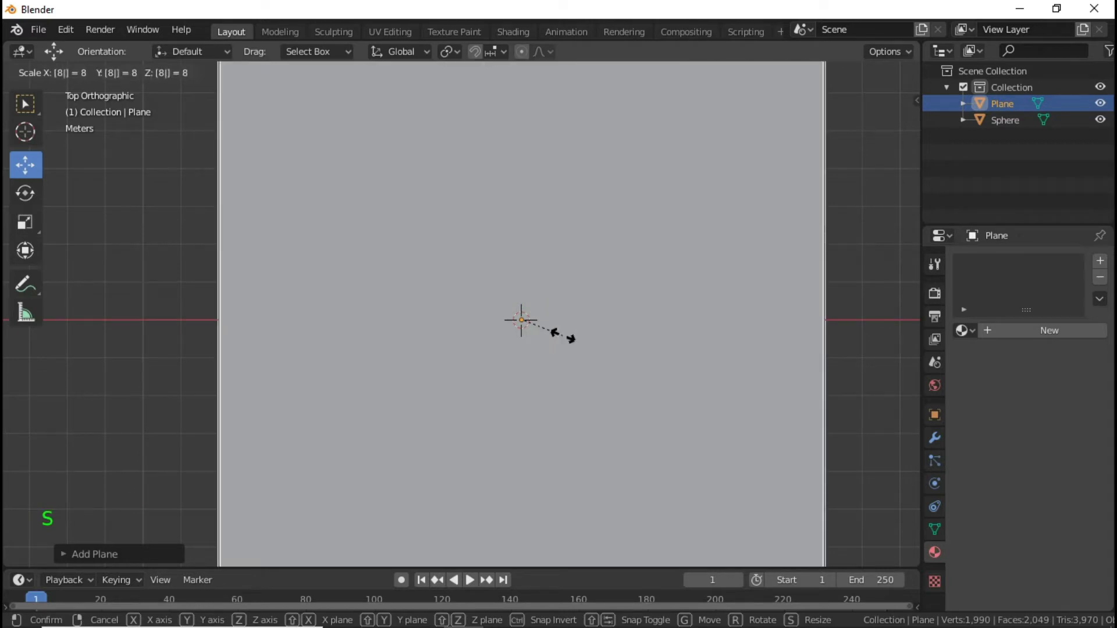
key("Return")
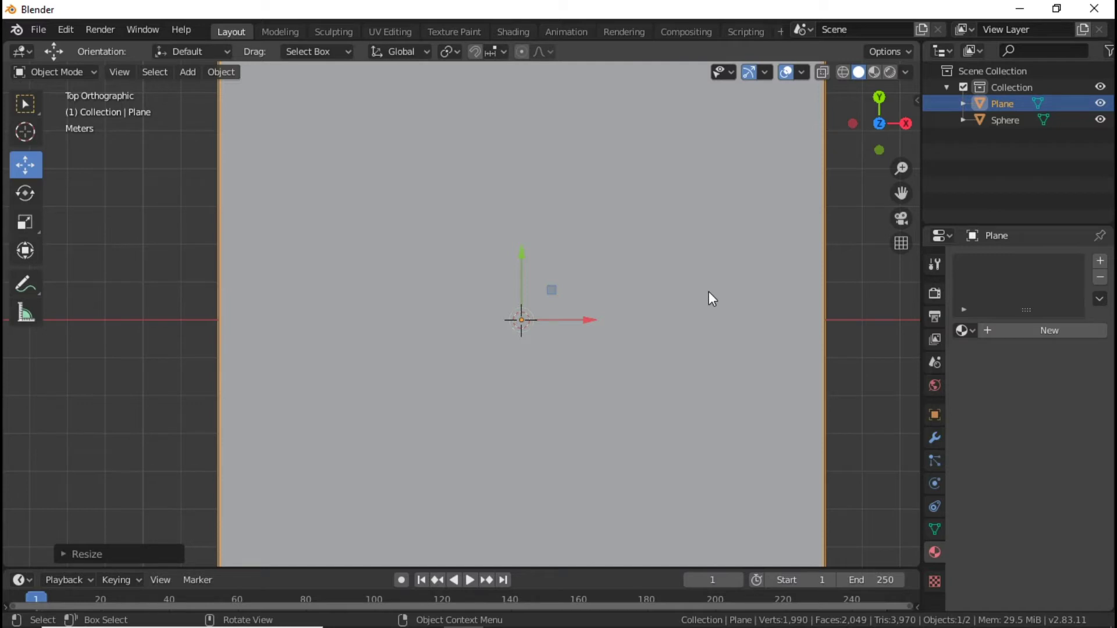
Deselect the plane and add a mesh circle at the scene origin.
left_click(849, 316)
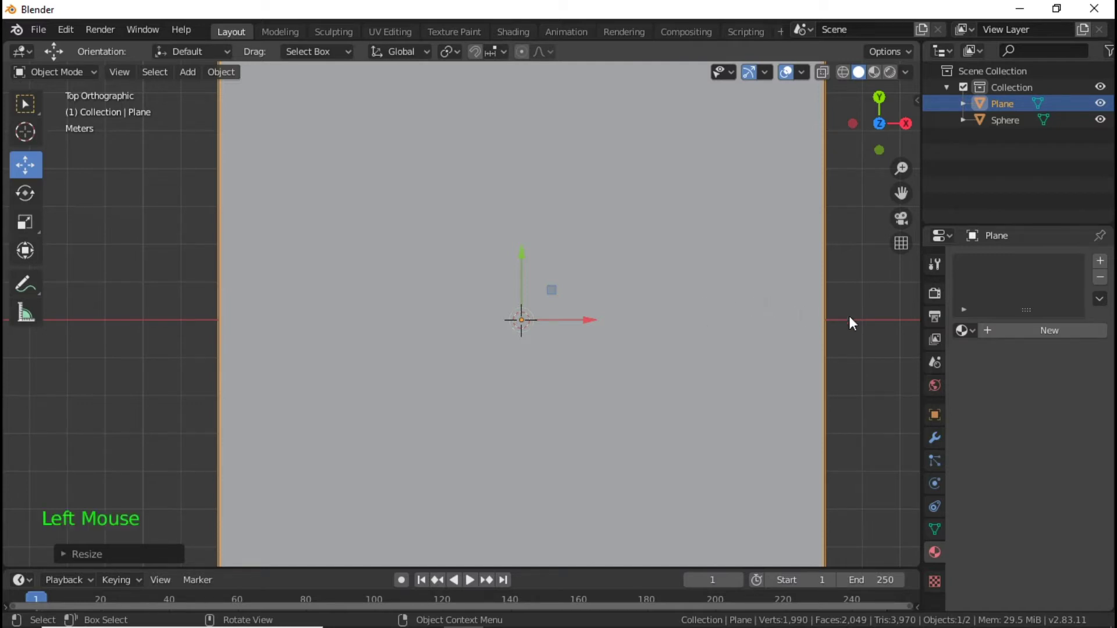
key("shift+a")
mouse_move(327, 284)
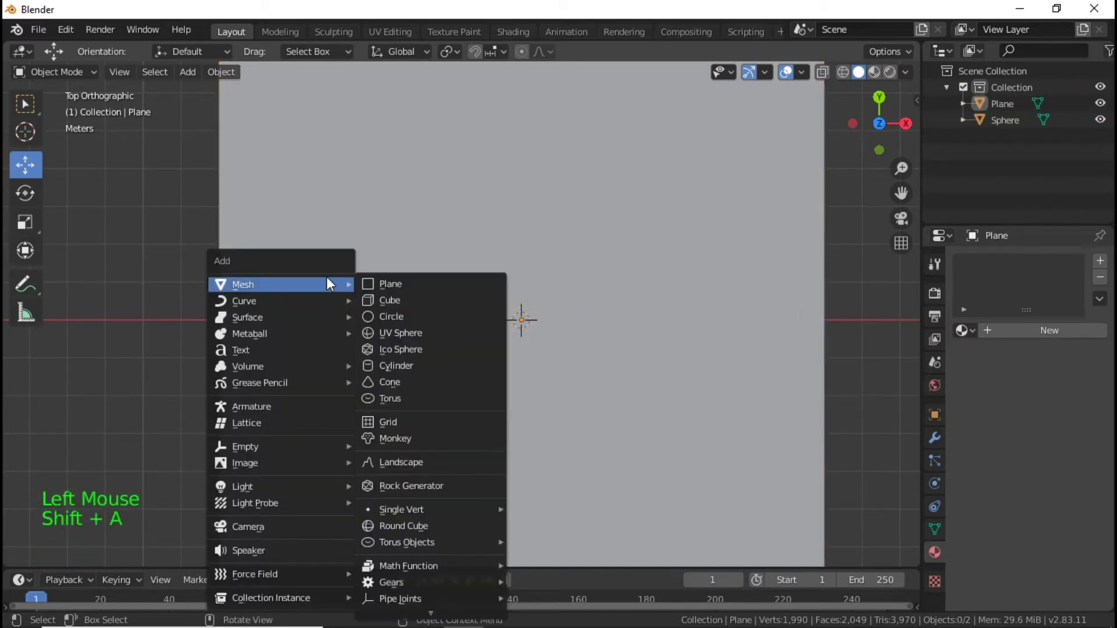
left_click(412, 317)
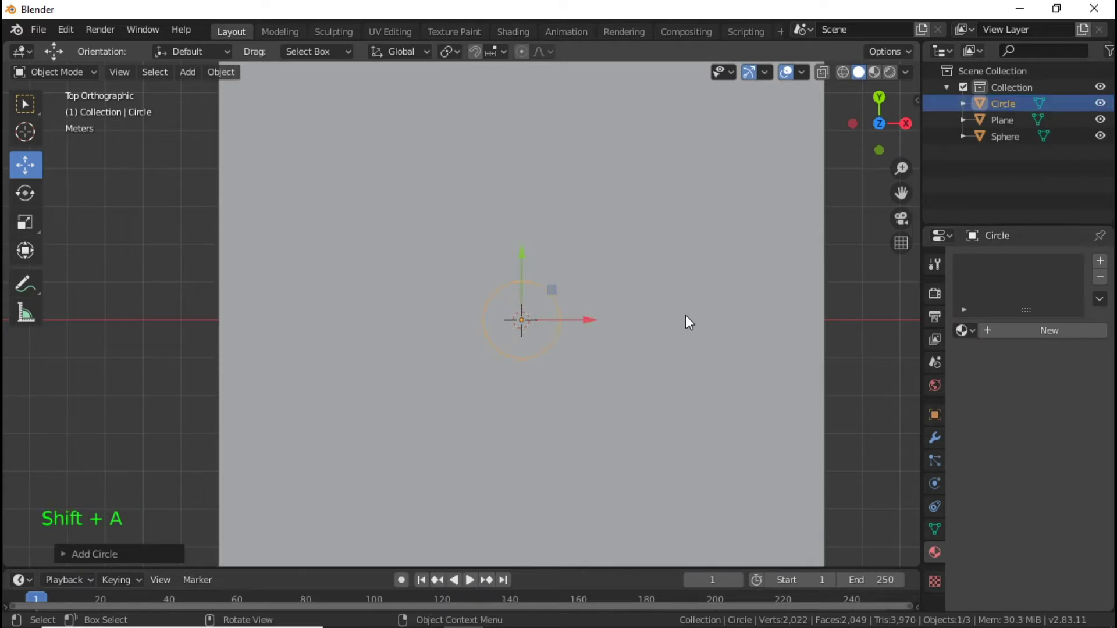
Raise the circle a little above the plane along Z and scale it up moderately.
middle_click_drag(615, 284, 608, 213)
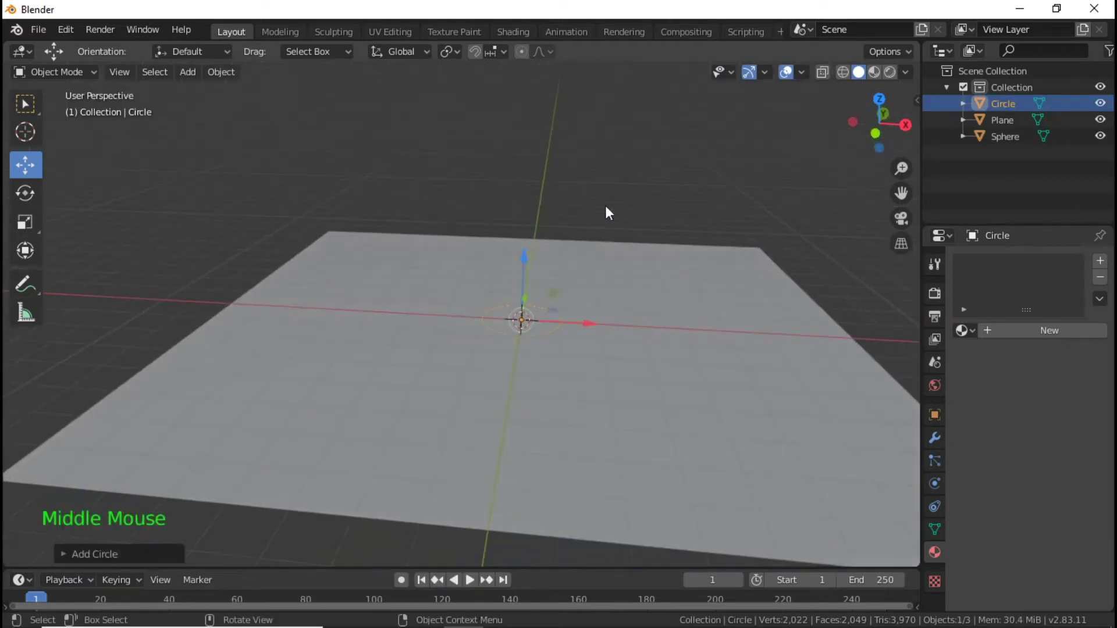
left_click_drag(522, 258, 524, 227)
middle_click_drag(644, 273, 654, 273)
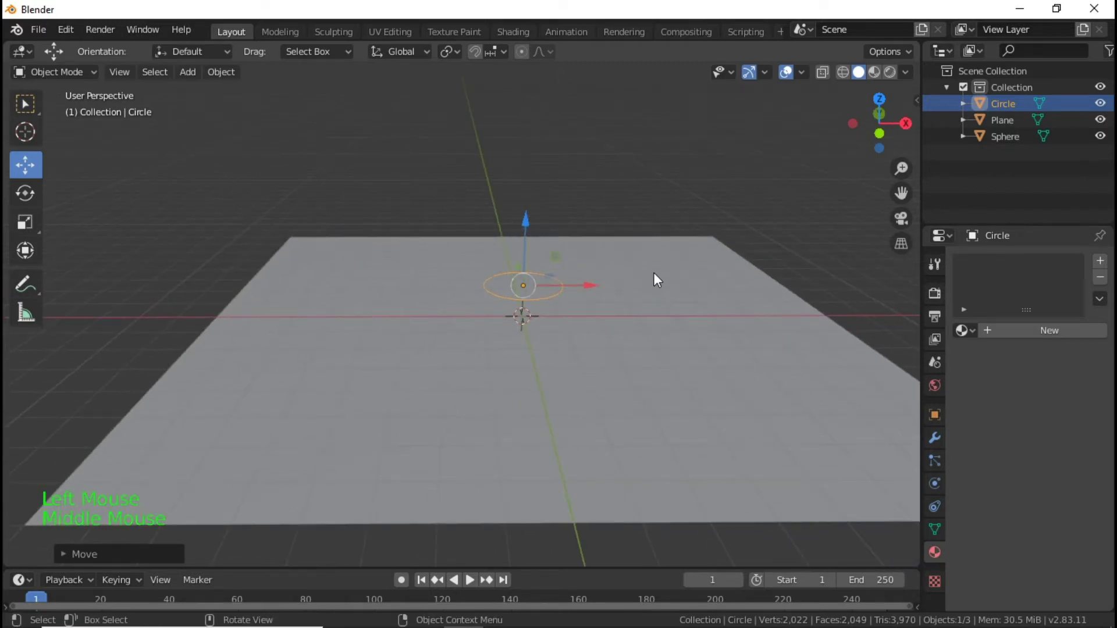
key("s")
left_click(750, 267)
key("KP_7")
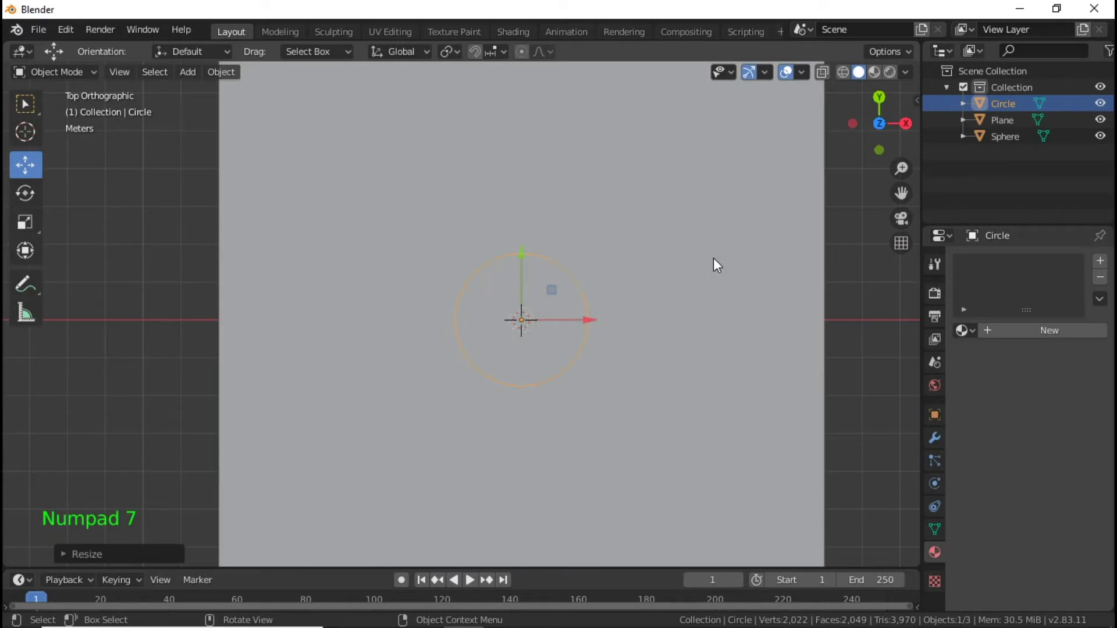
Fill the circle's outline with a face in Edit Mode and return to Object Mode.
key("Tab")
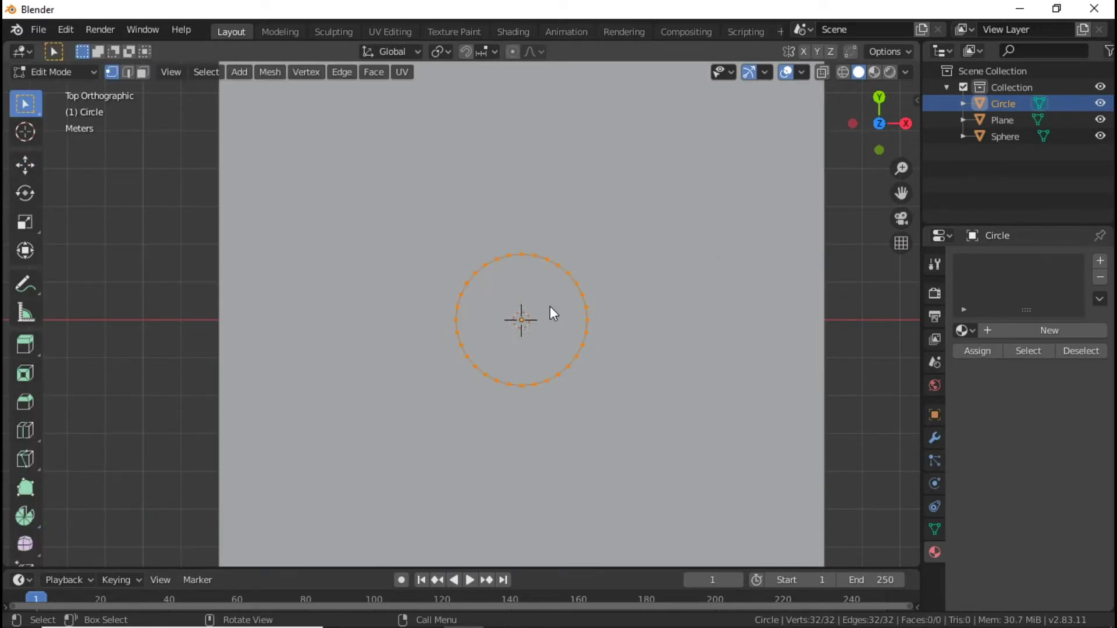
key("f")
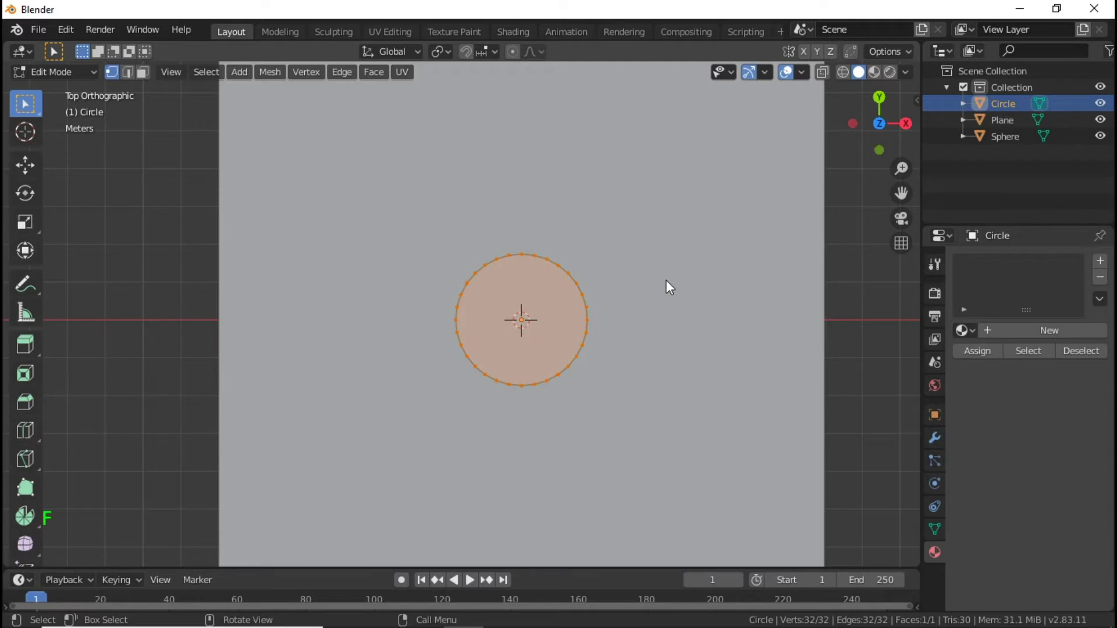
key("Tab")
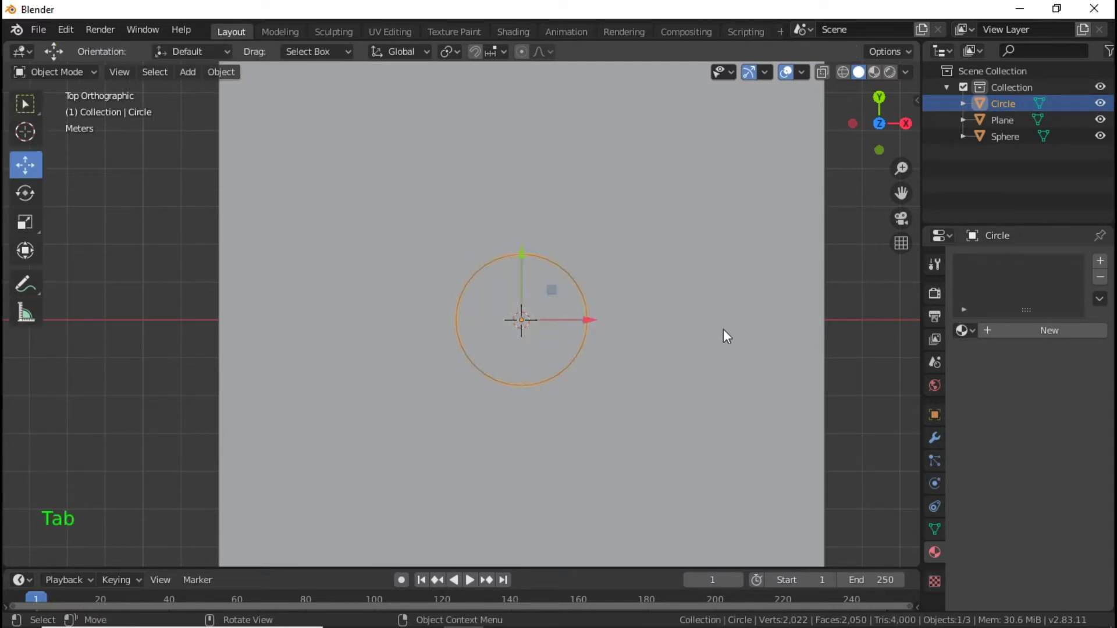
Deselect the circle and add a text object at the scene origin.
left_click(757, 343)
key("shift+a")
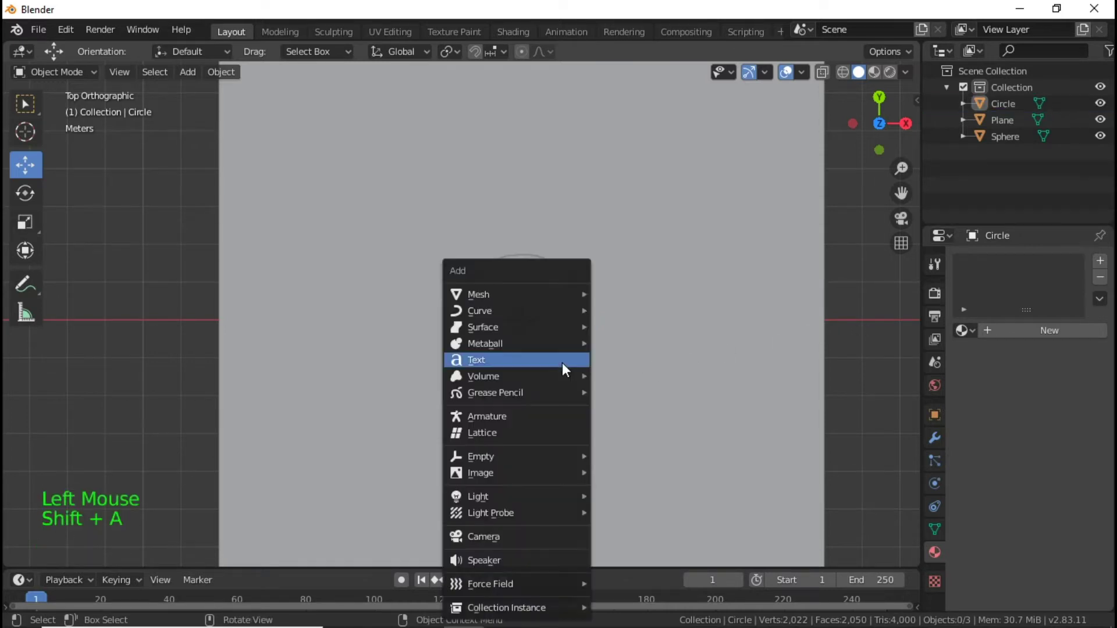
left_click(515, 362)
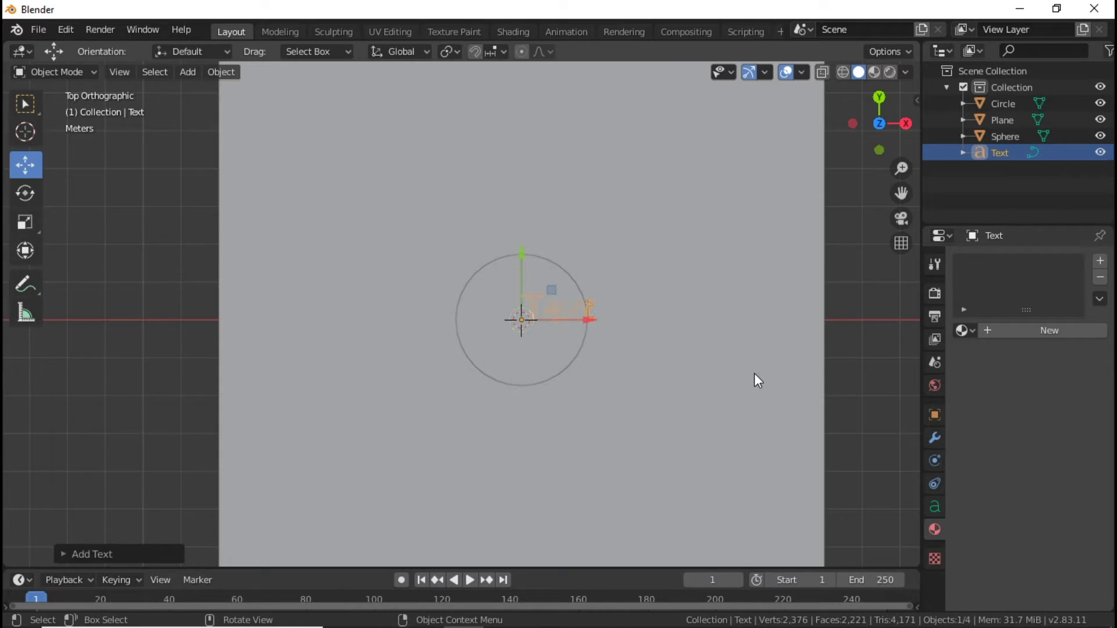
Replace the text object's default wording with "8" and return to Object Mode.
key("Tab")
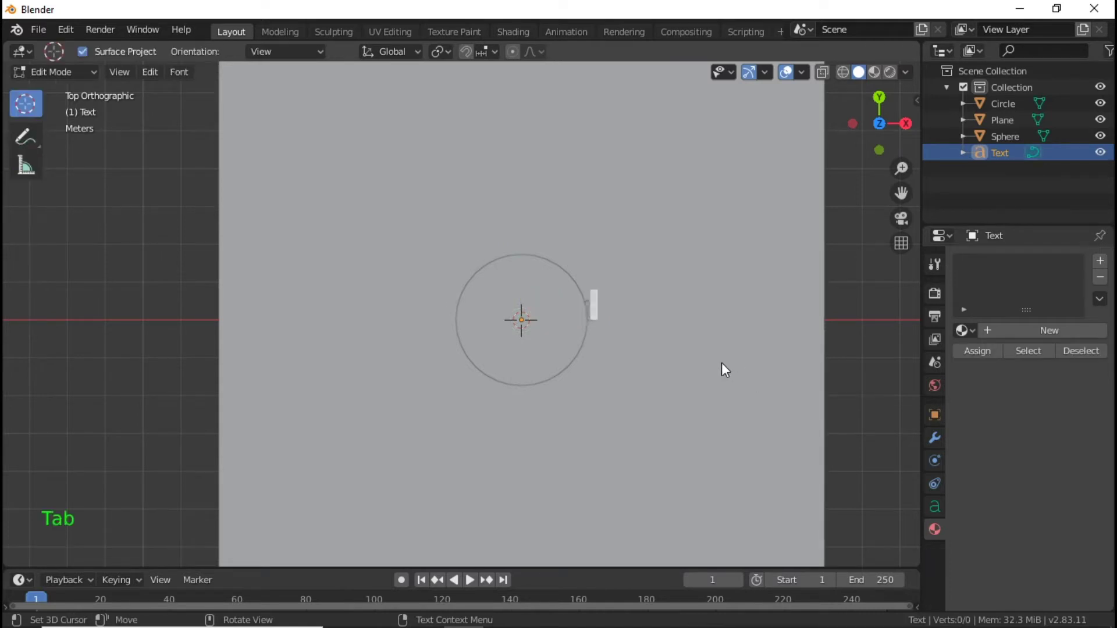
key("BackSpace")
key("BackSpace")
key("BackSpace")
key("BackSpace")
key("BackSpace")
key("BackSpace")
key("BackSpace")
key("BackSpace")
key("BackSpace")
key("BackSpace")
key("BackSpace")
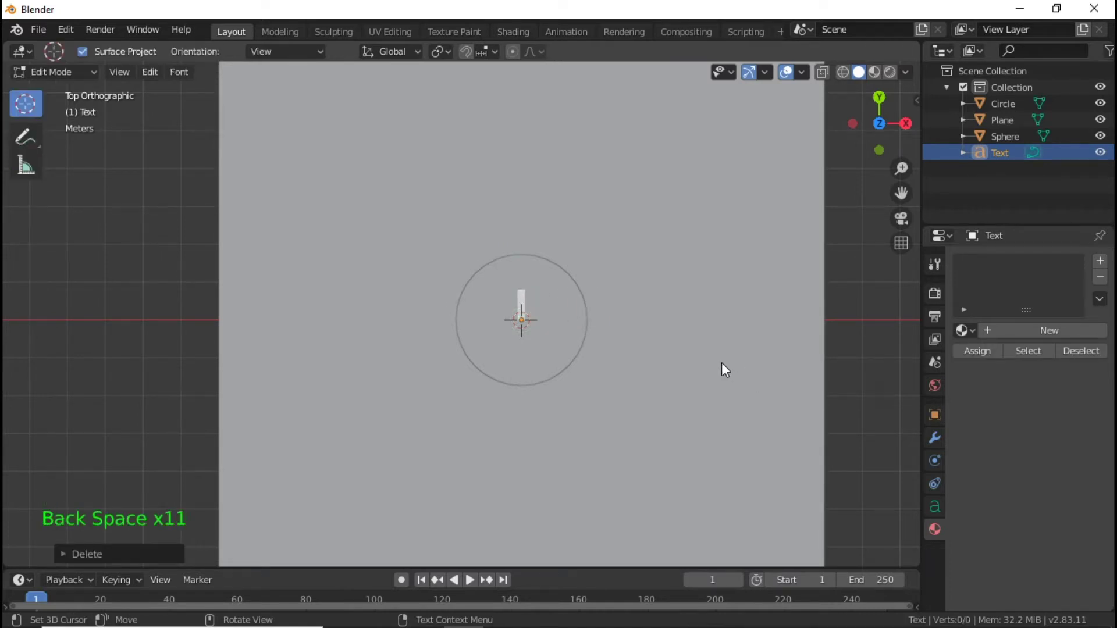
type("8")
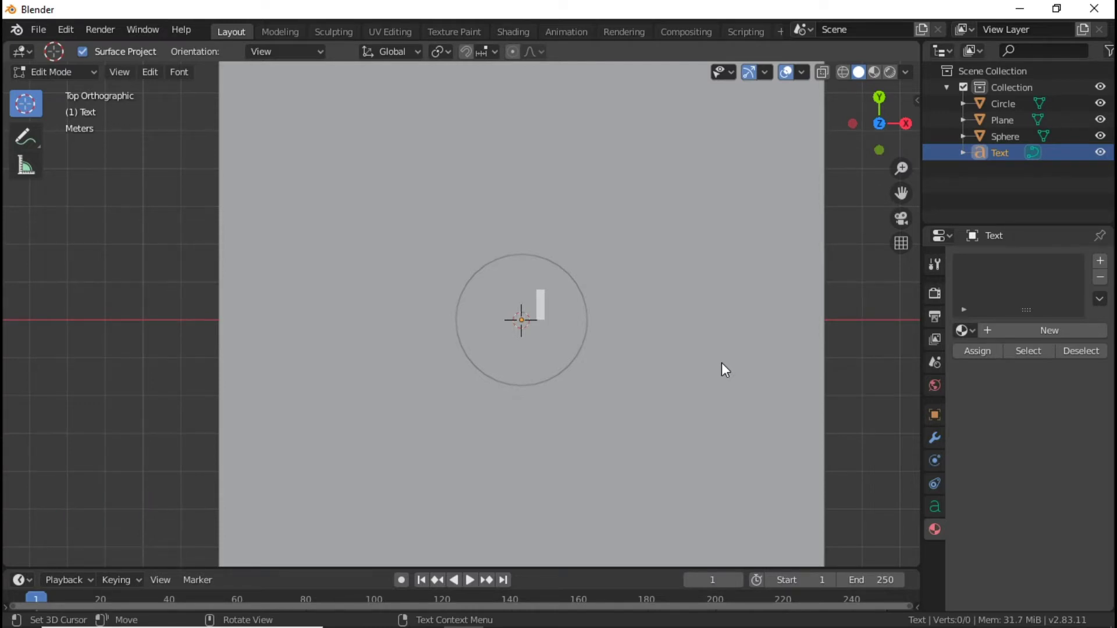
key("Tab")
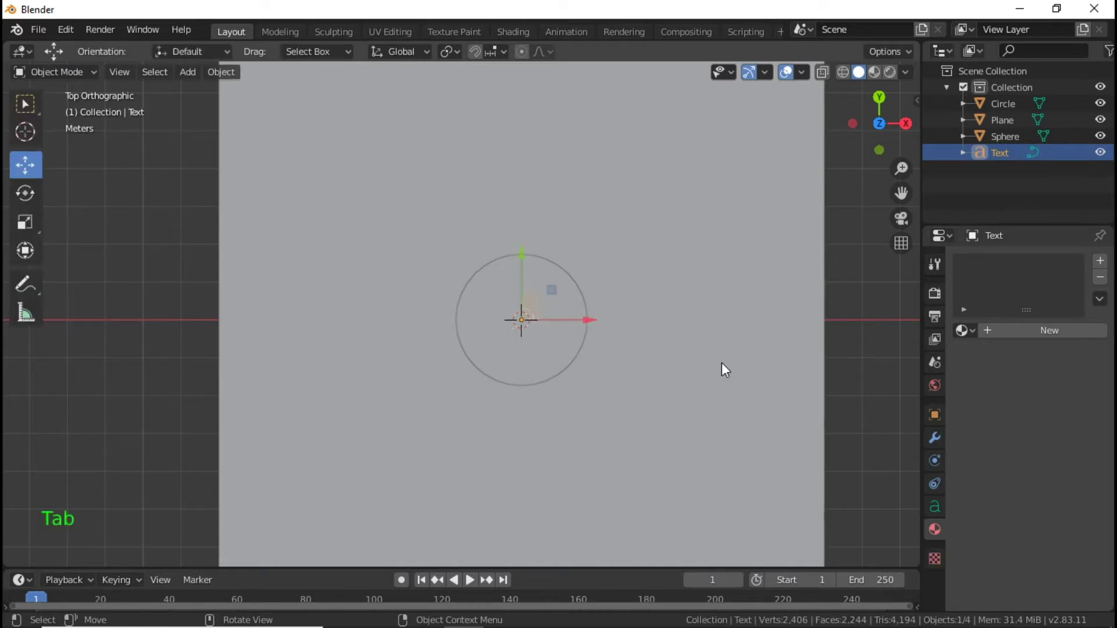
Raise the number 8 along Z until it sits above the circle, and check it from the top.
middle_click_drag(691, 387, 536, 214)
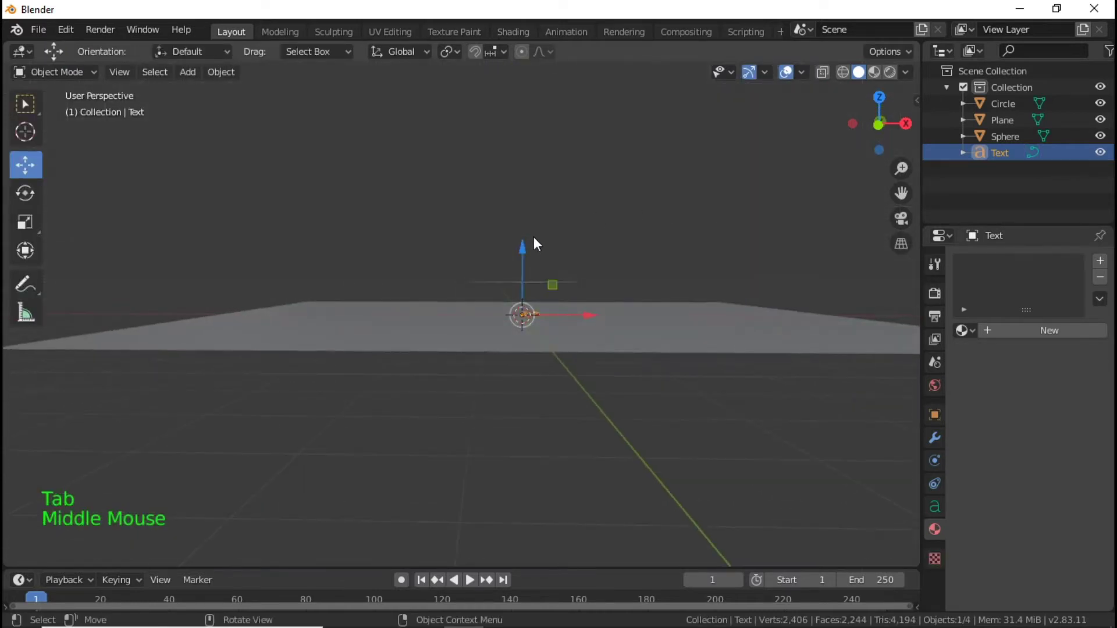
left_click_drag(520, 240, 500, 178)
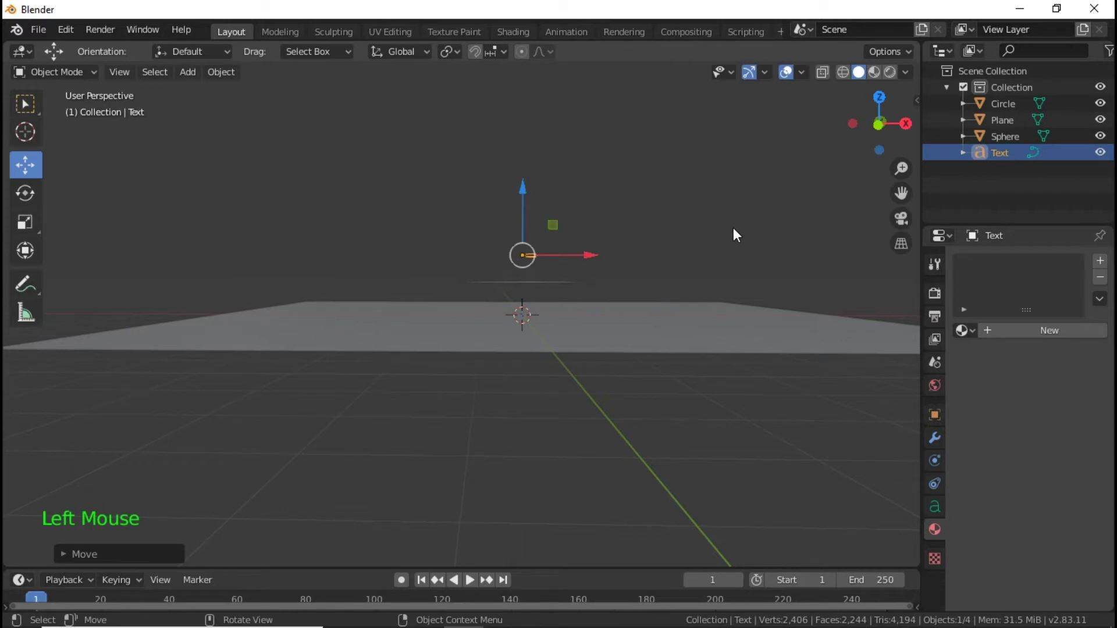
key("KP_7")
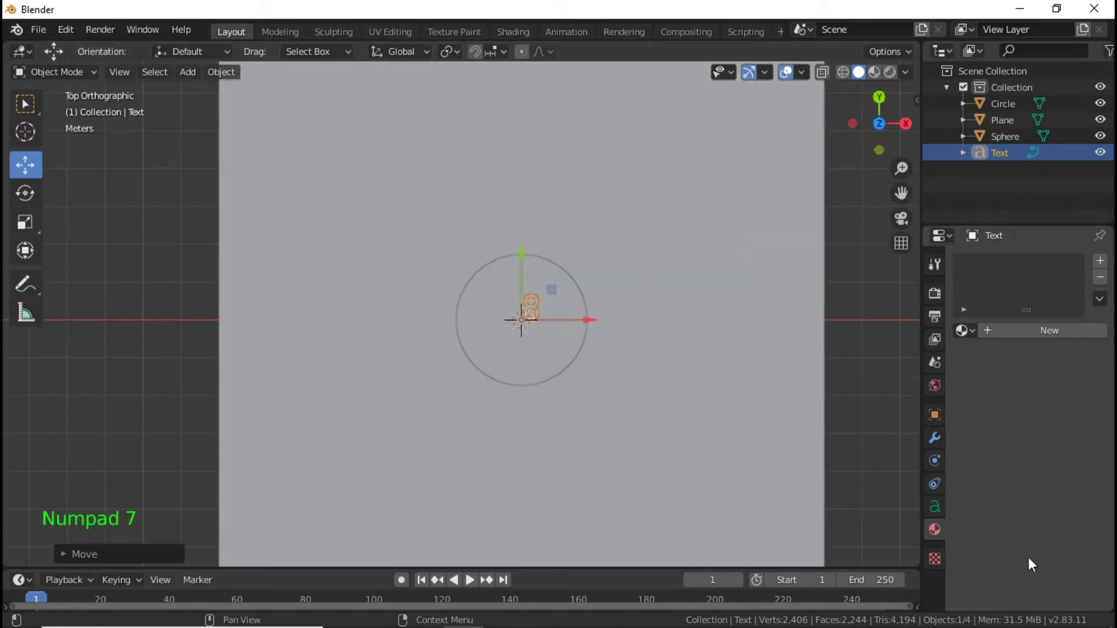
Center the number 8 text's alignment both horizontally and vertically, and check its placement over the circle from the top.
left_click(934, 504)
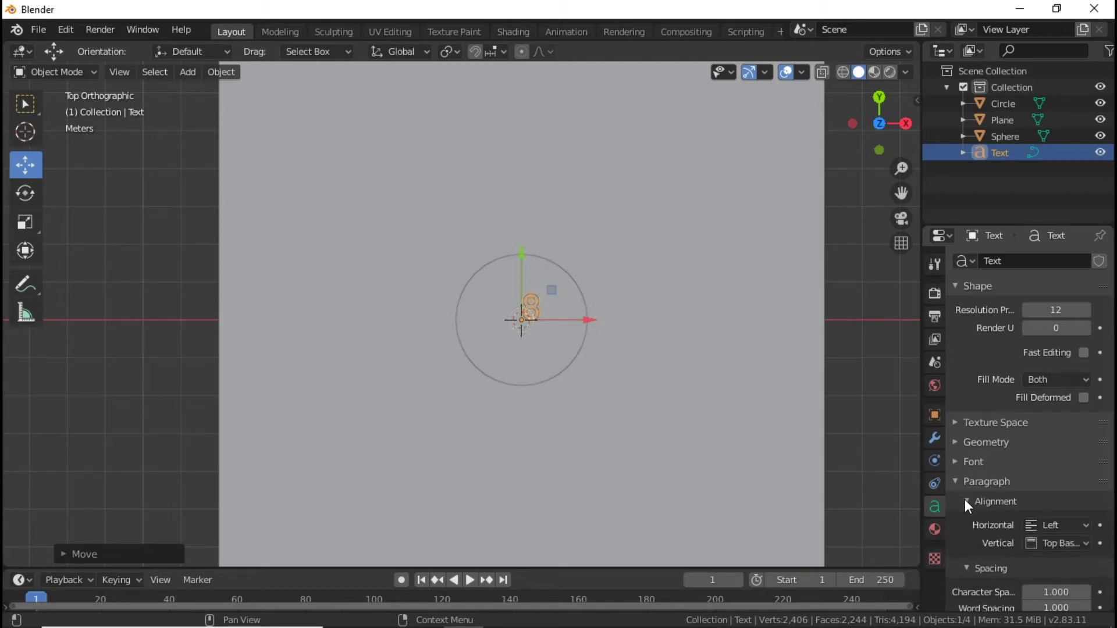
left_click(1077, 525)
left_click(1038, 487)
left_click(1059, 543)
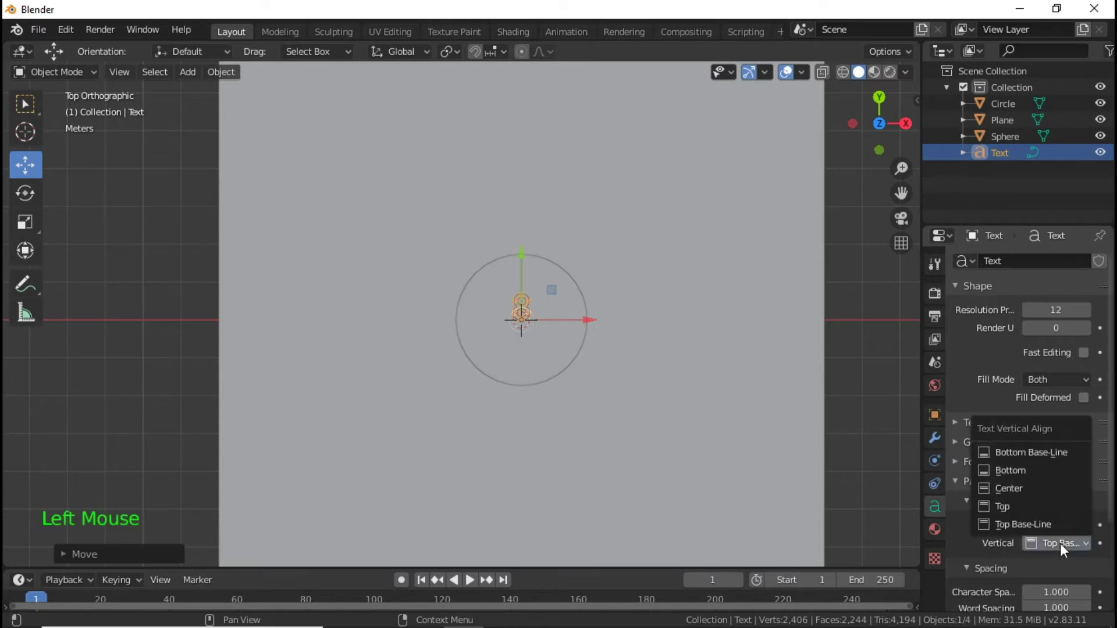
left_click(1049, 490)
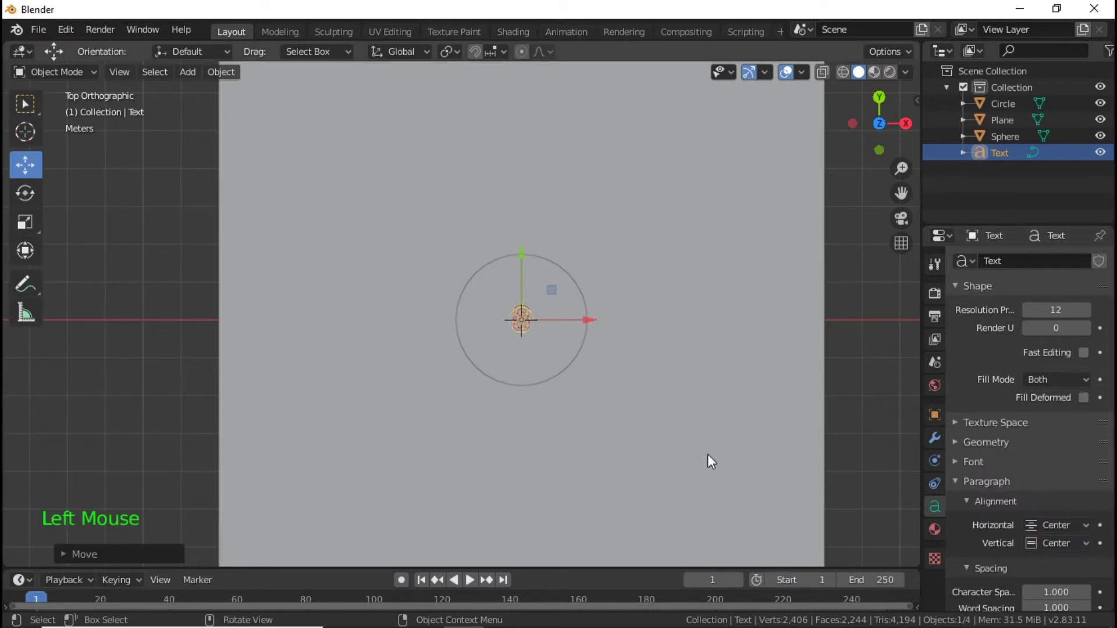
middle_click_drag(708, 454, 625, 387)
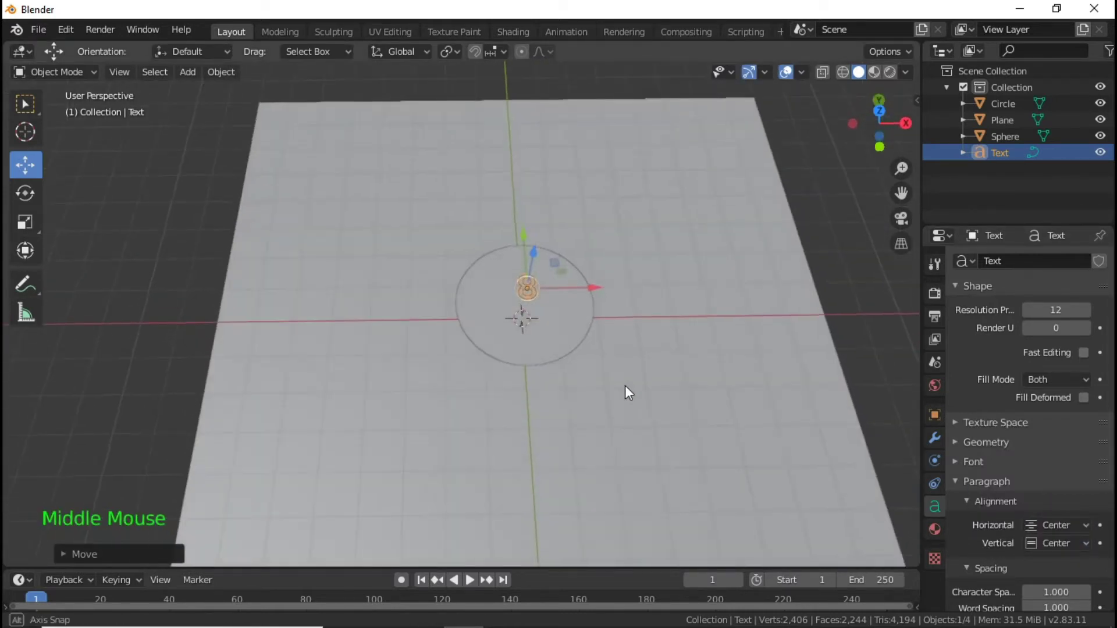
key("KP_7")
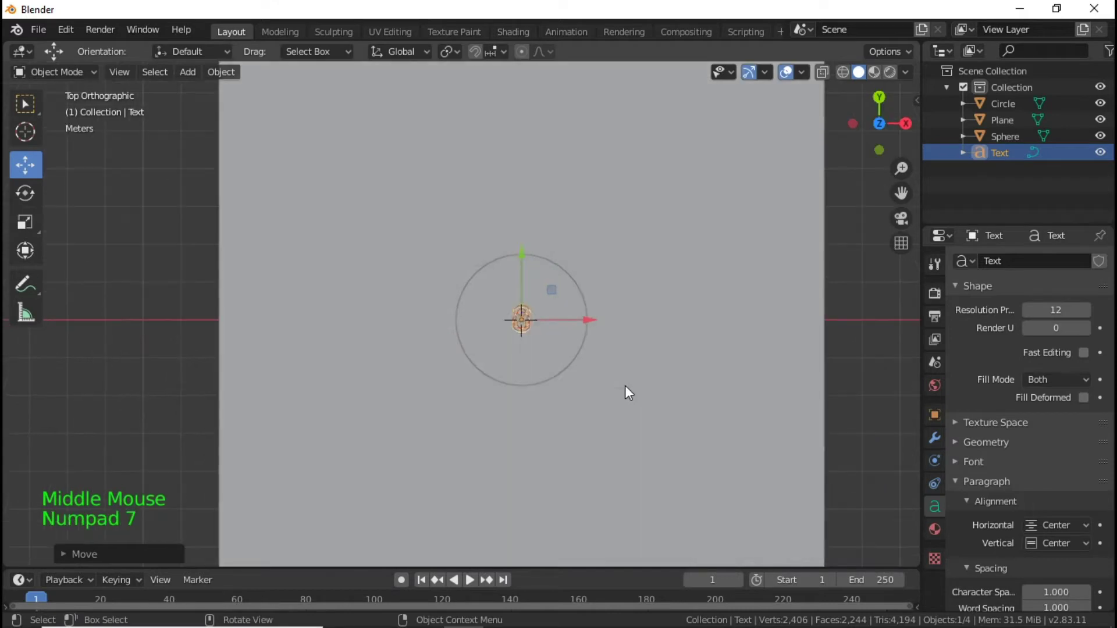
Show the viewport in Material Preview and give the plane a new material with a black base color.
left_click(707, 285)
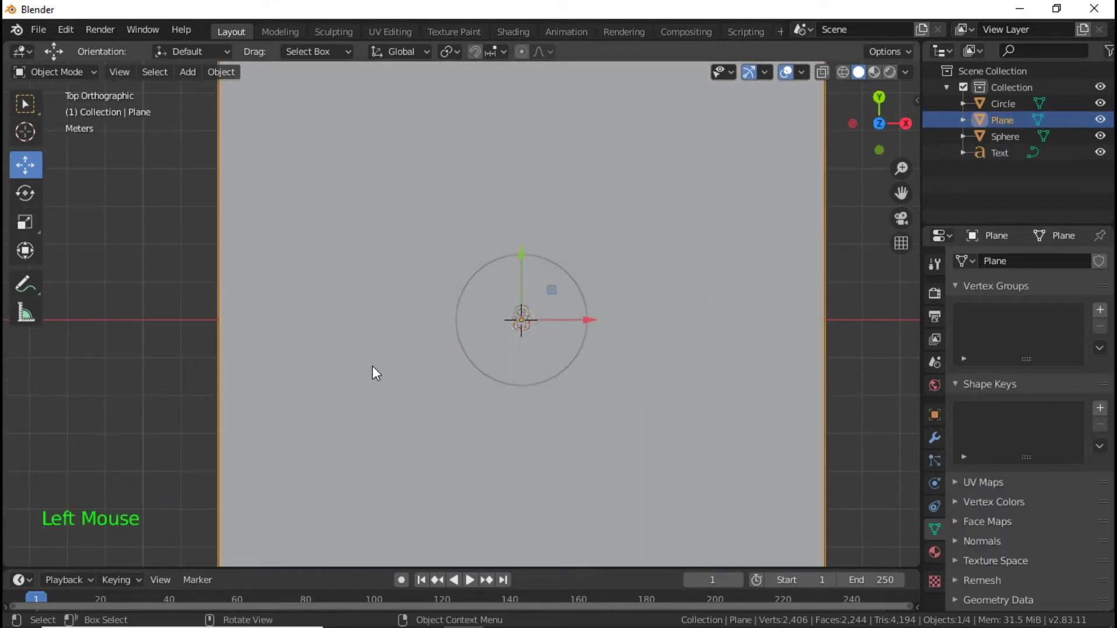
key("z")
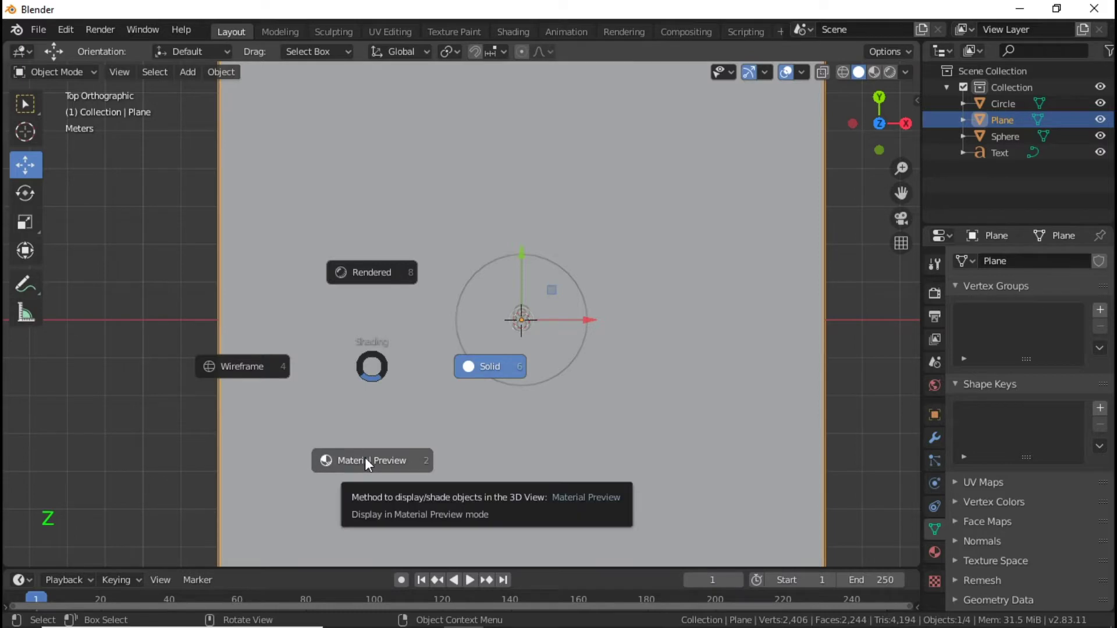
left_click(578, 463)
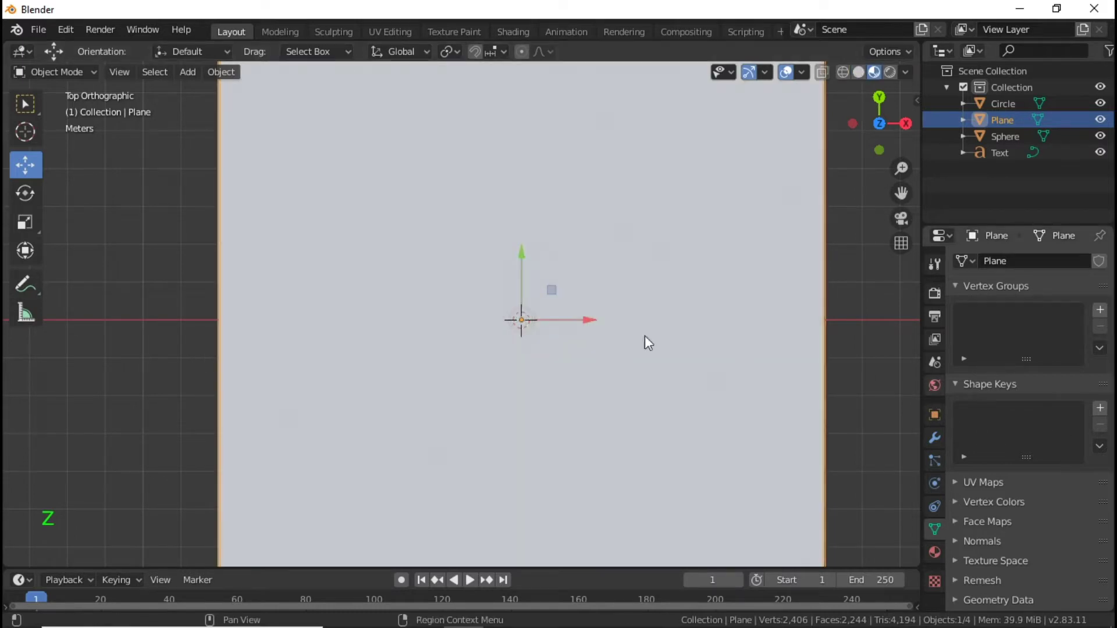
left_click(730, 389)
left_click(935, 552)
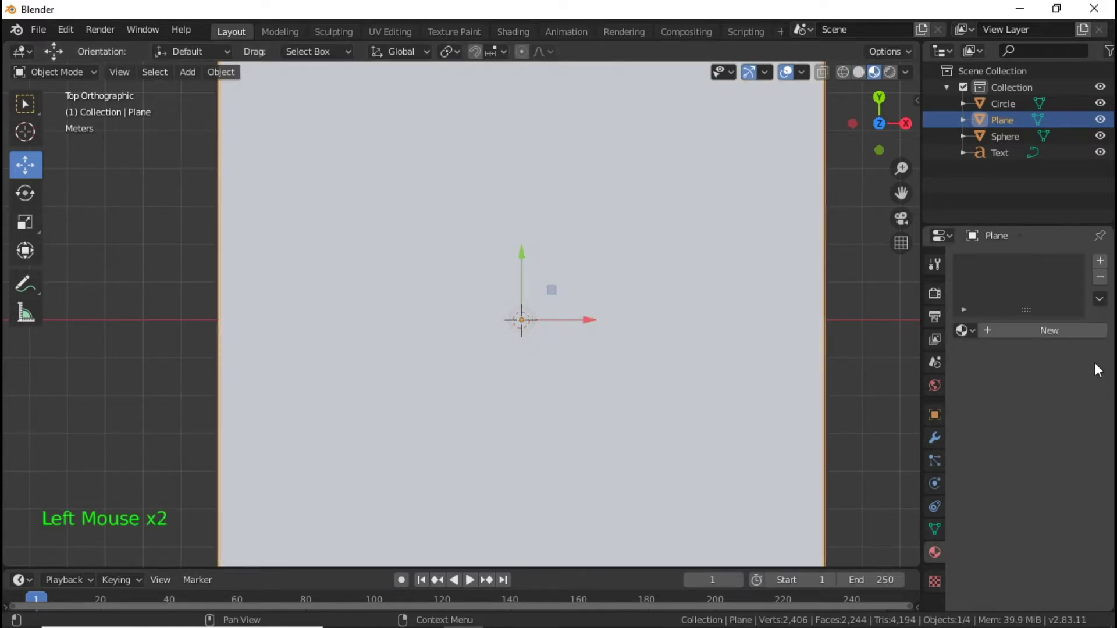
left_click(1077, 329)
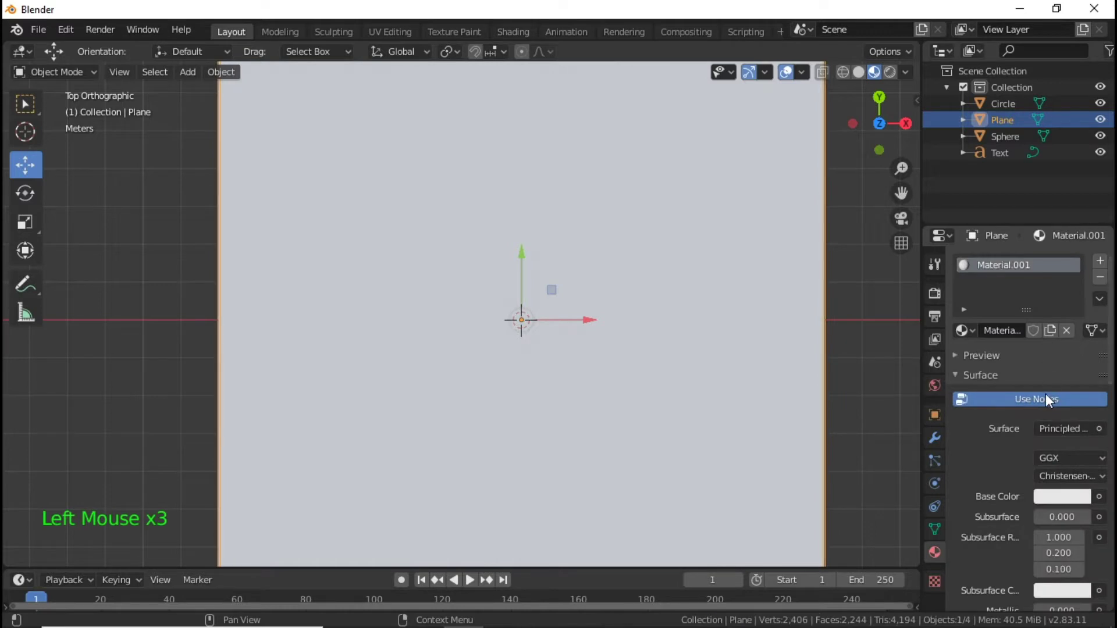
left_click(1067, 495)
left_click_drag(1078, 274, 1077, 381)
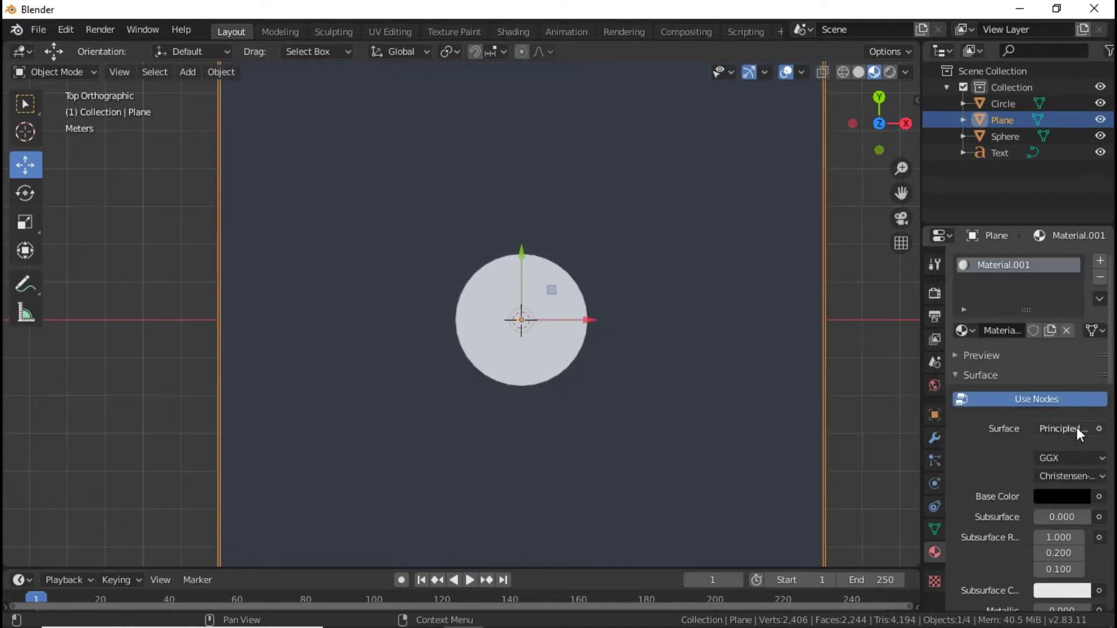
Change the plane material's surface shader to Emission and set its emission color to black.
left_click(1076, 427)
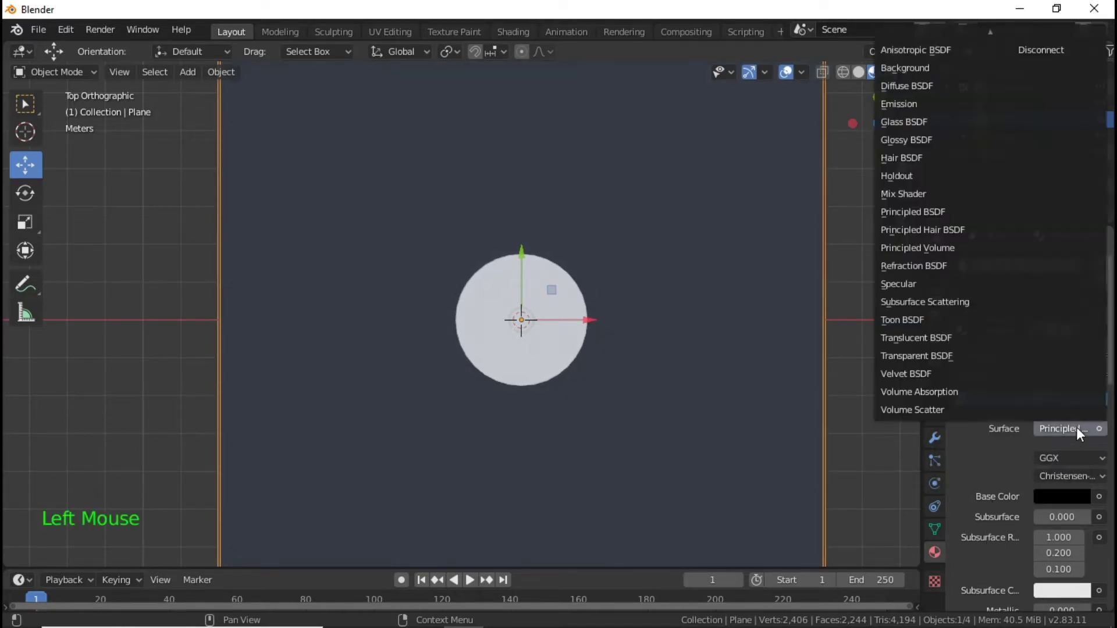
left_click(924, 103)
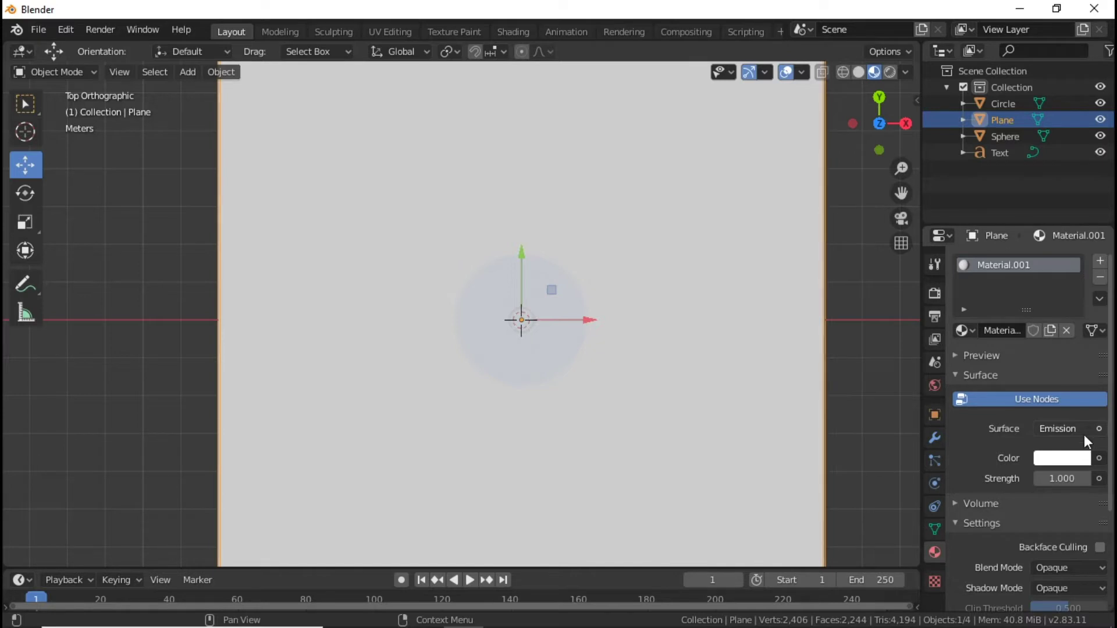
left_click(1064, 459)
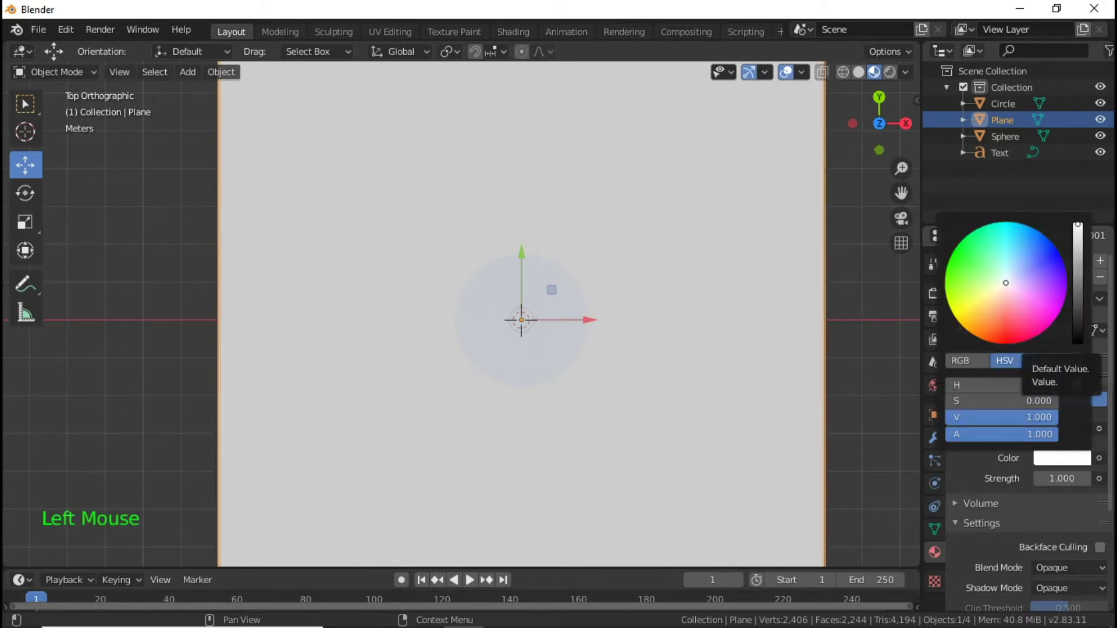
left_click_drag(1076, 243, 1078, 342)
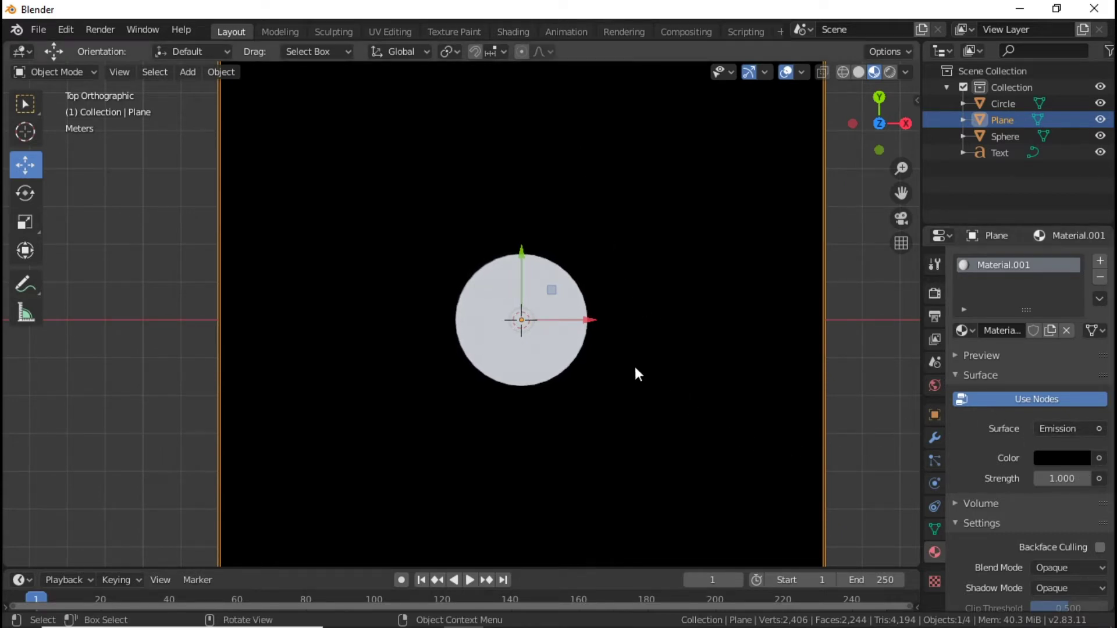
Select the number 8 over the circle and scale it up to about 2.37 times its size.
left_click(520, 308)
left_click(519, 306)
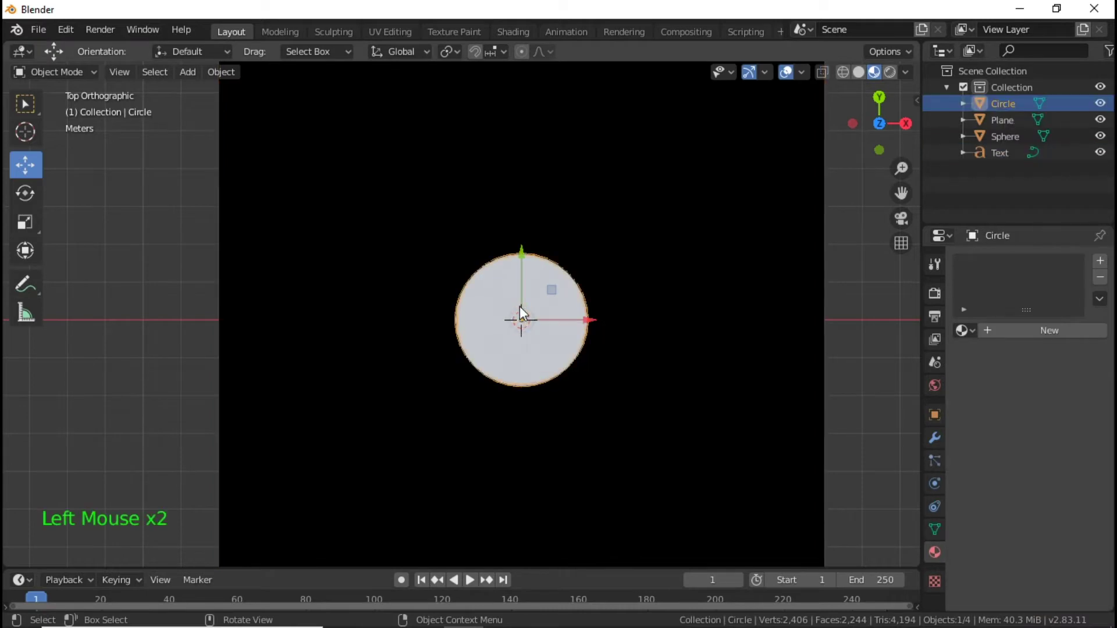
left_click(520, 313)
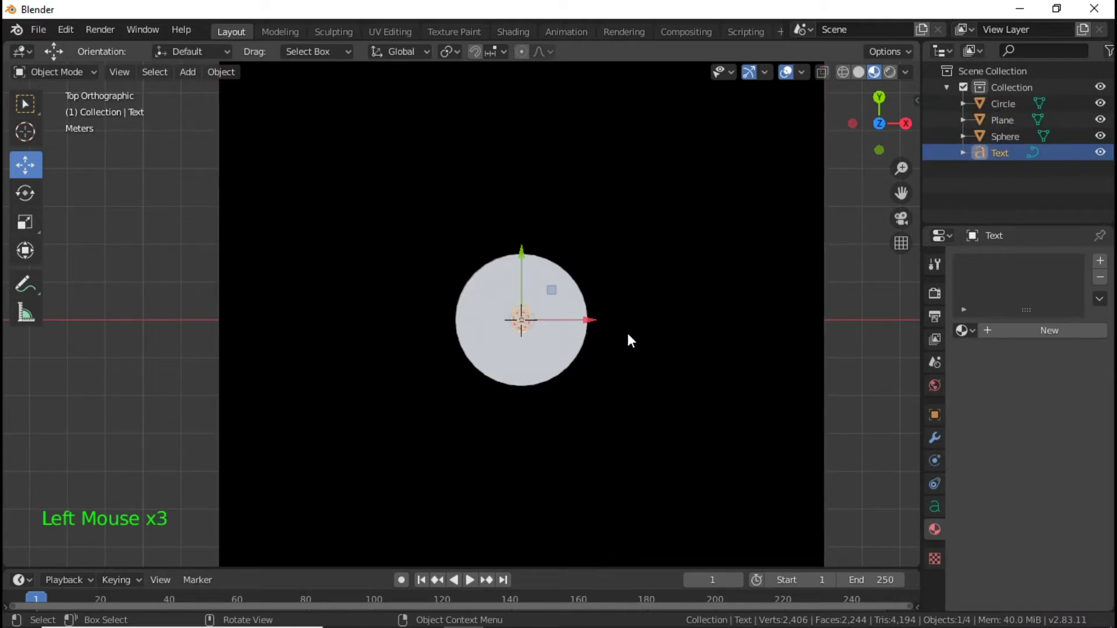
key("s")
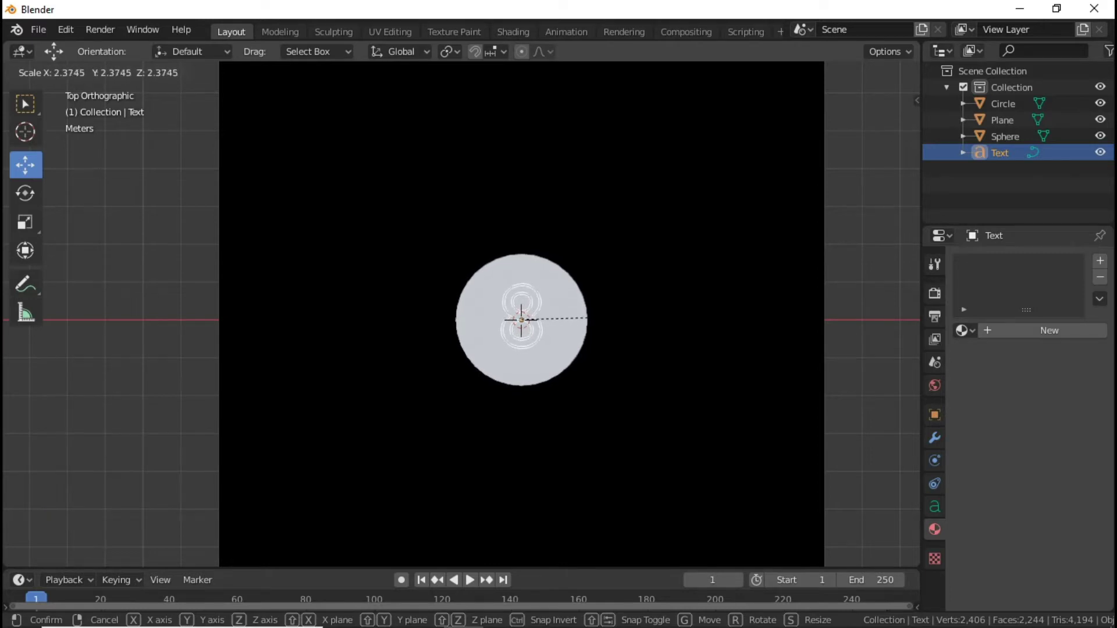
left_click(586, 318)
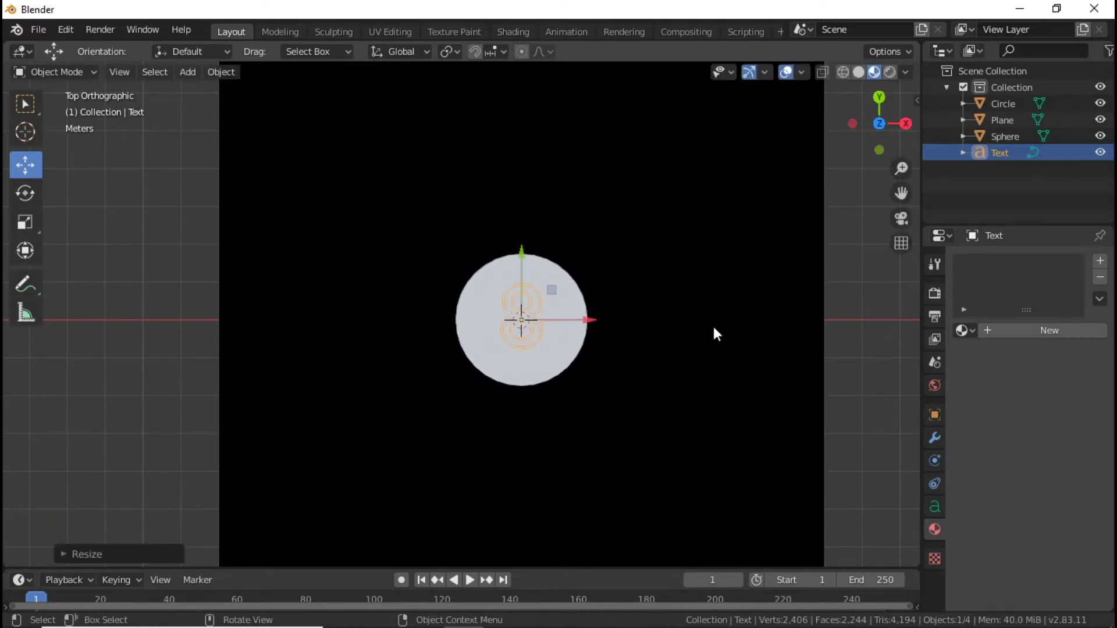
Give the number 8 a new material with an Emission surface shader and a black color.
left_click(1050, 329)
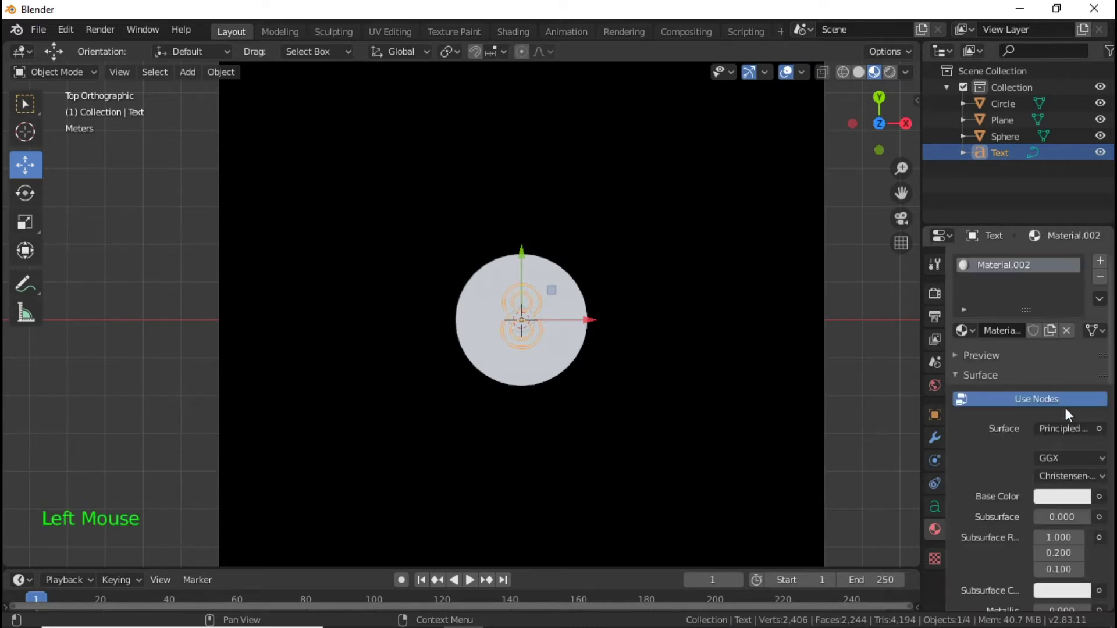
left_click(1067, 431)
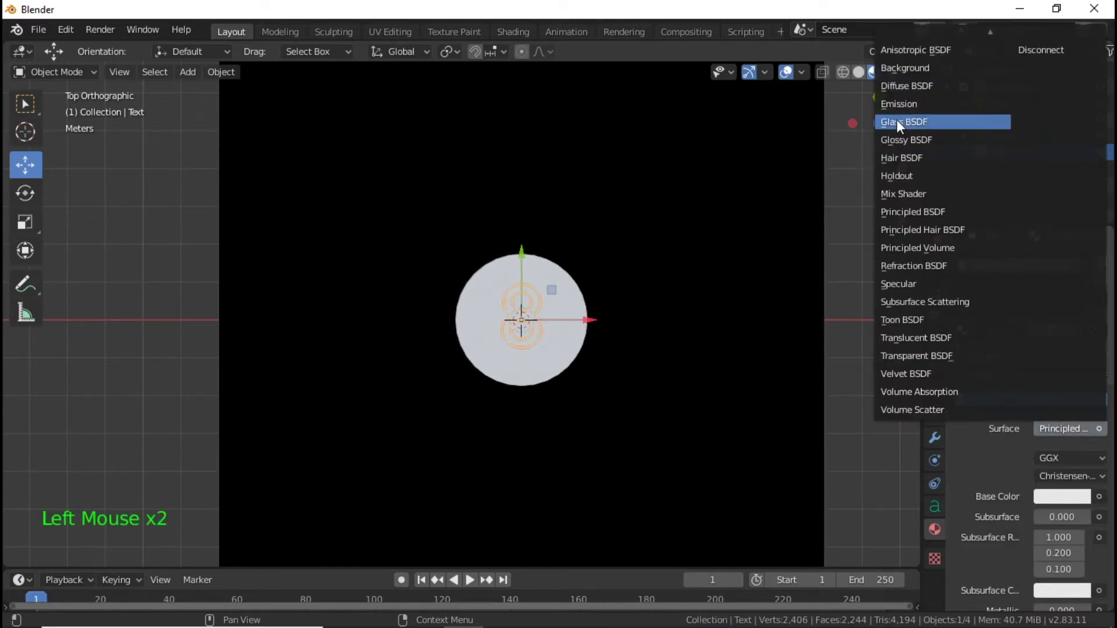
left_click(898, 105)
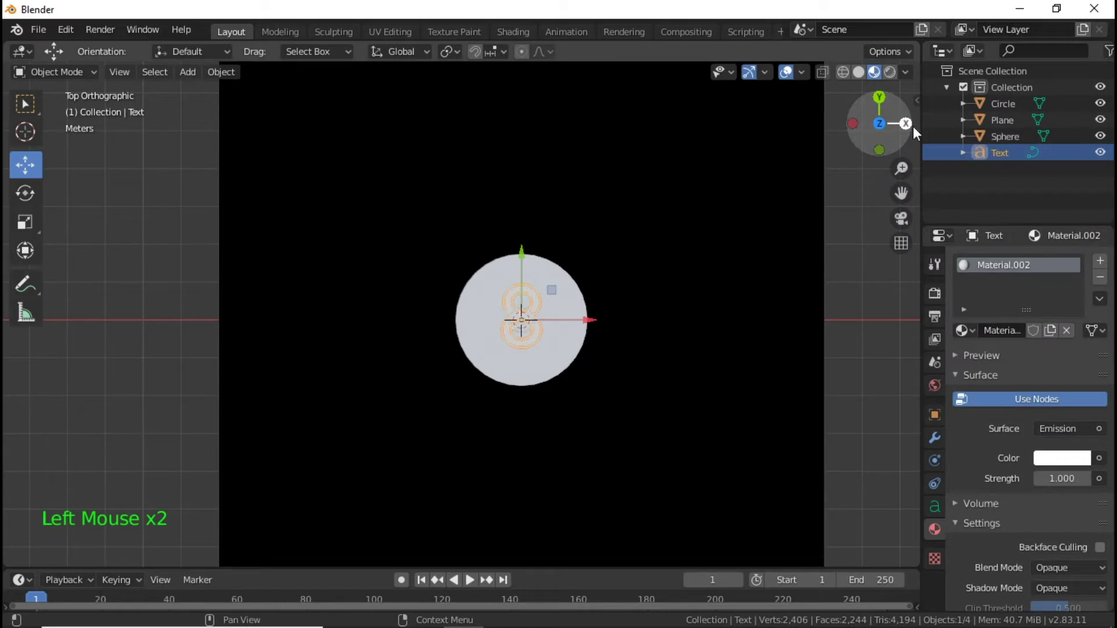
left_click(1072, 458)
left_click_drag(1074, 279, 1073, 344)
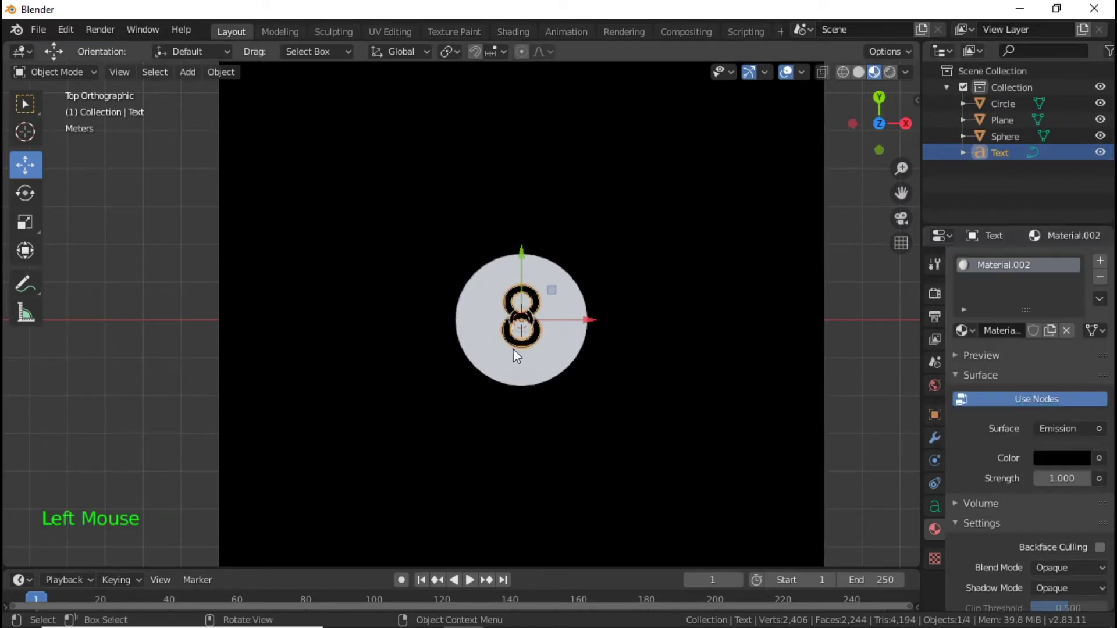
Give the circle a new material with an Emission surface shader and a strength of 50.
left_click(540, 352)
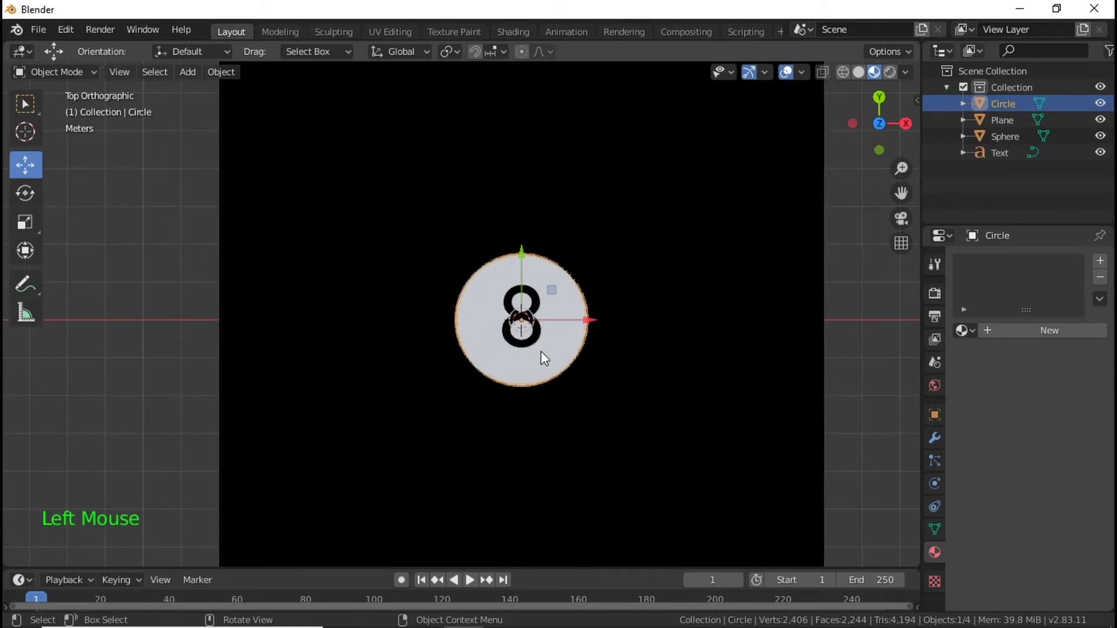
left_click(1070, 330)
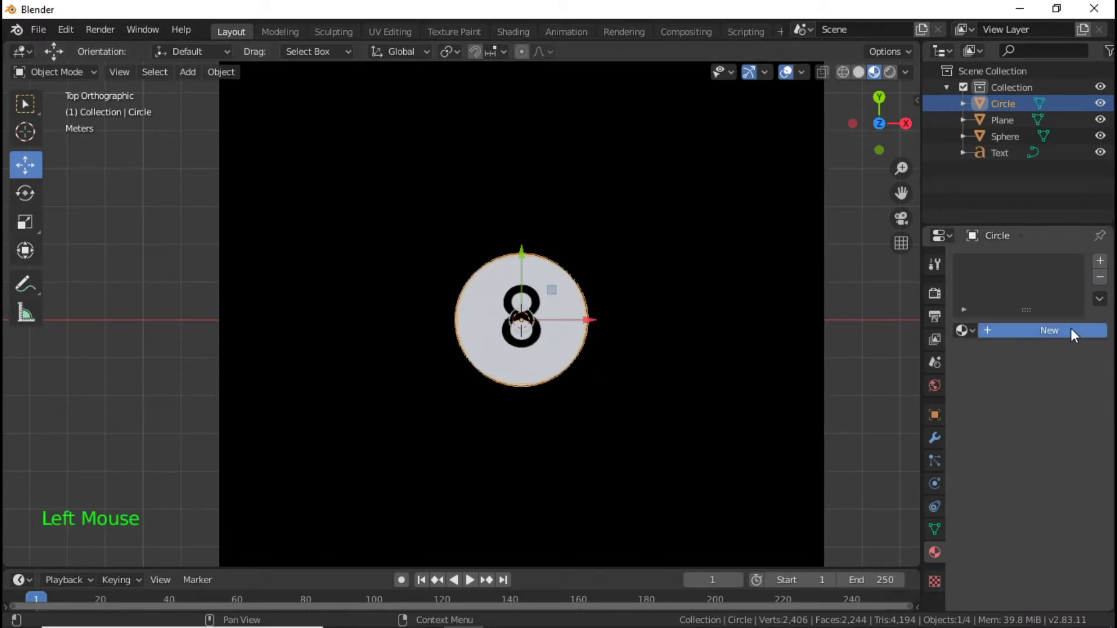
left_click(1073, 431)
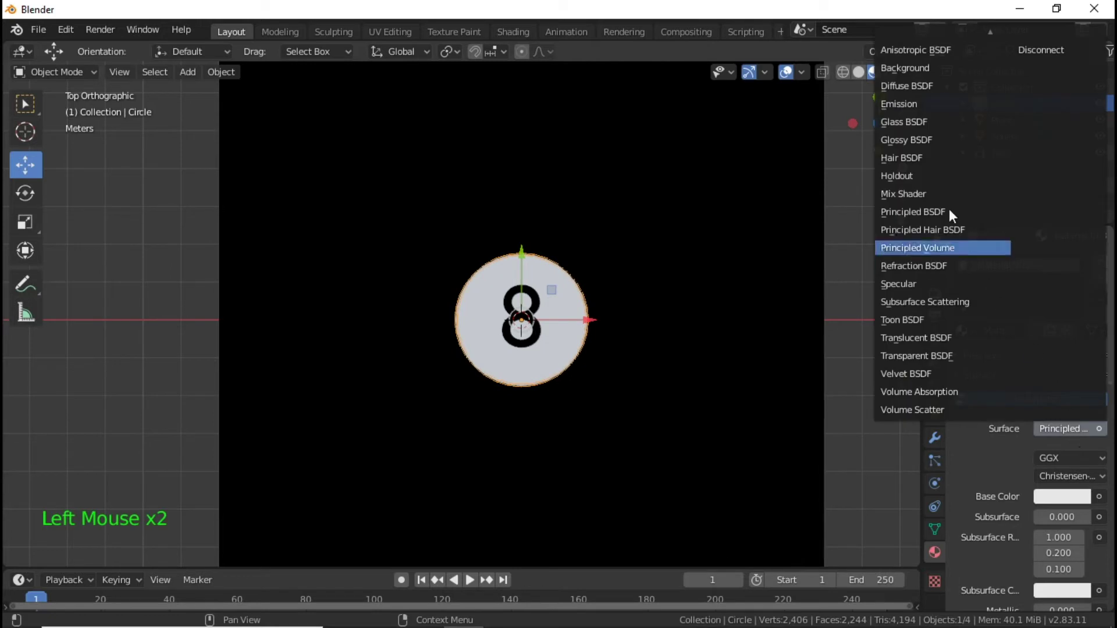
left_click(924, 105)
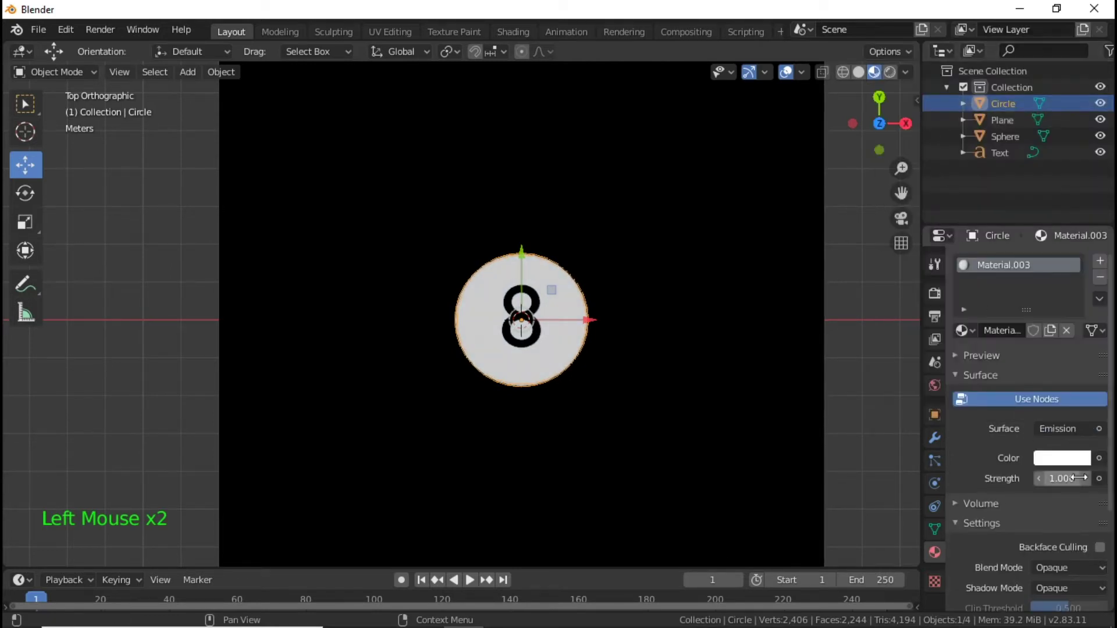
left_click(1057, 478)
type("50")
key("Return")
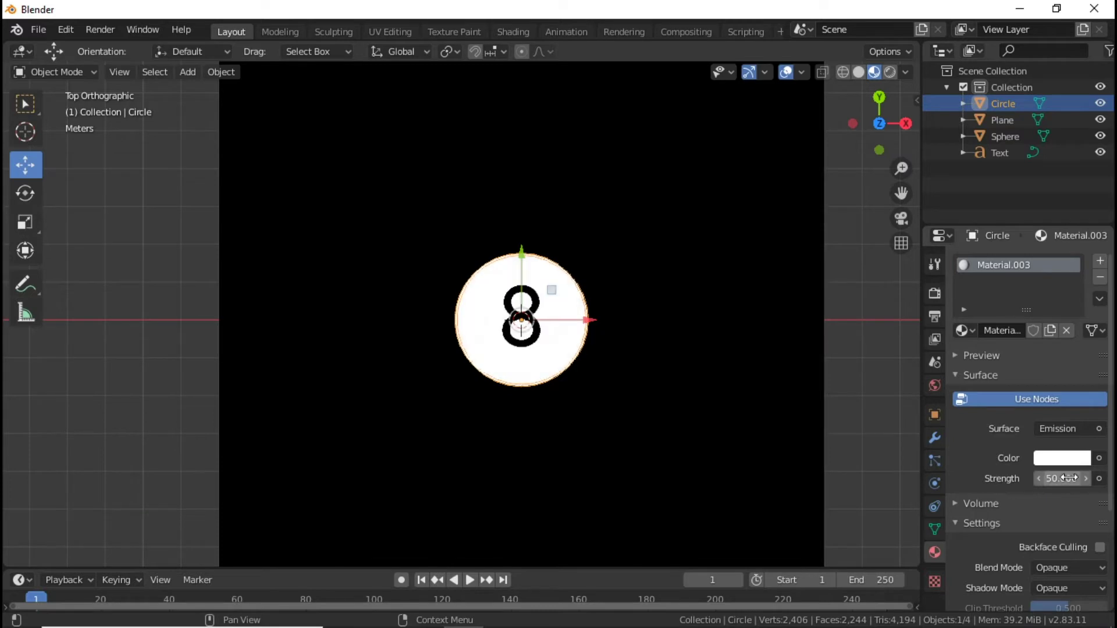
left_click(859, 305)
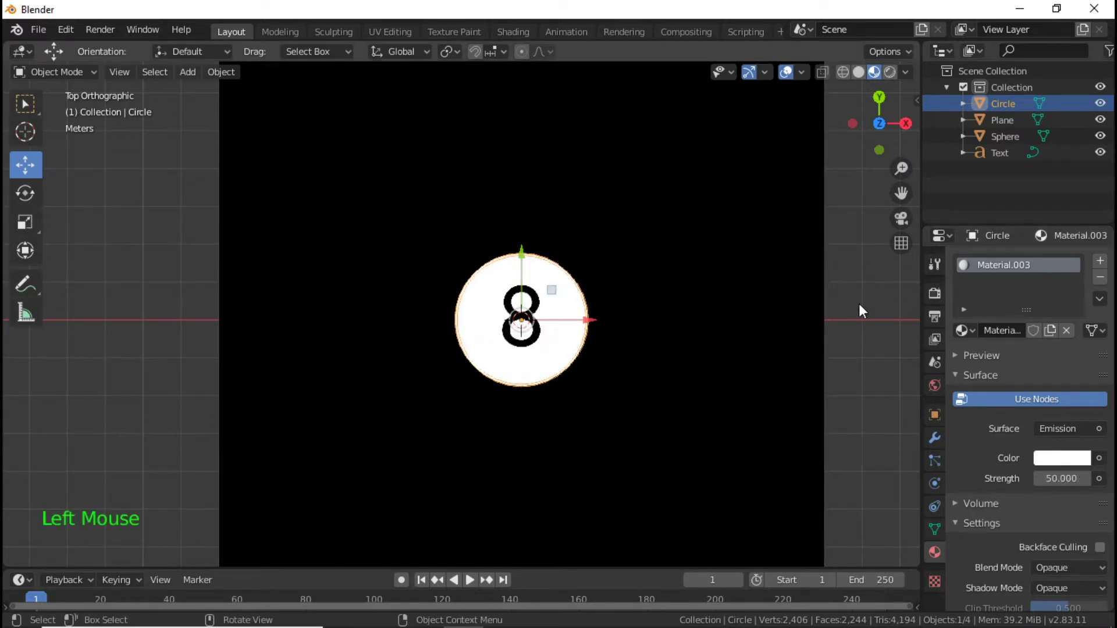
Select the plane, circle and number 8 together in Object Mode and hide them from the viewport.
key("Tab")
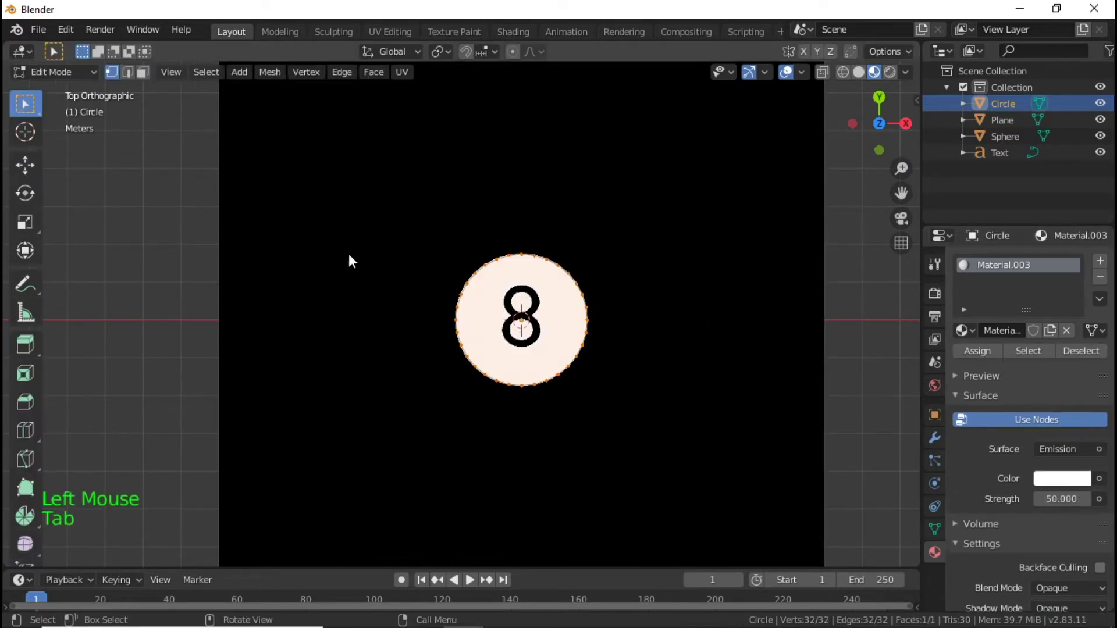
key("Tab")
left_click_drag(176, 167, 468, 306)
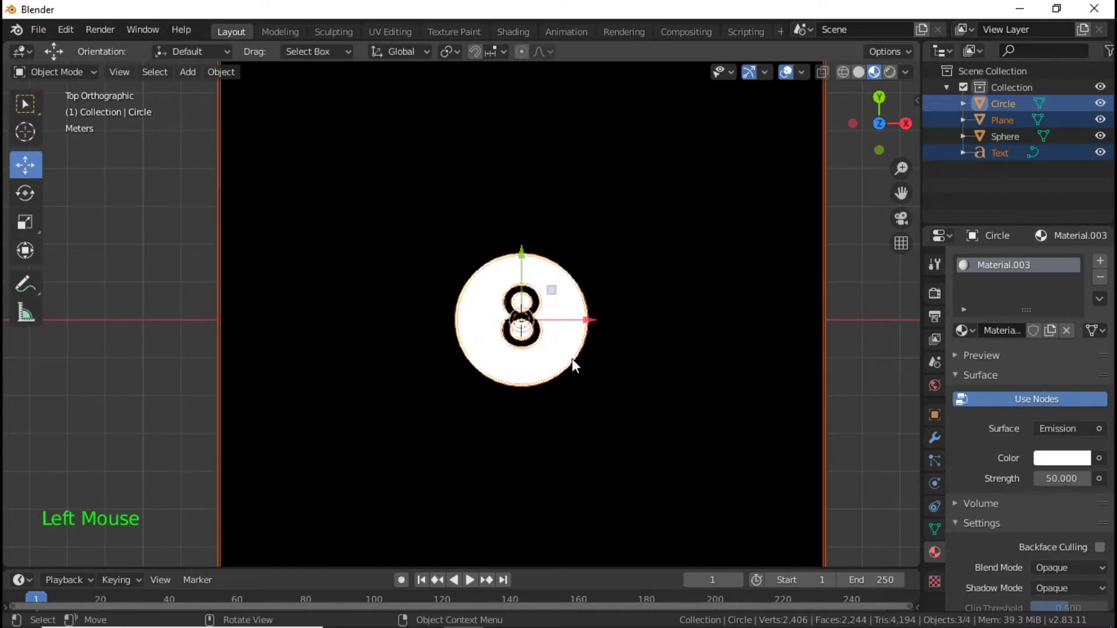
key("h")
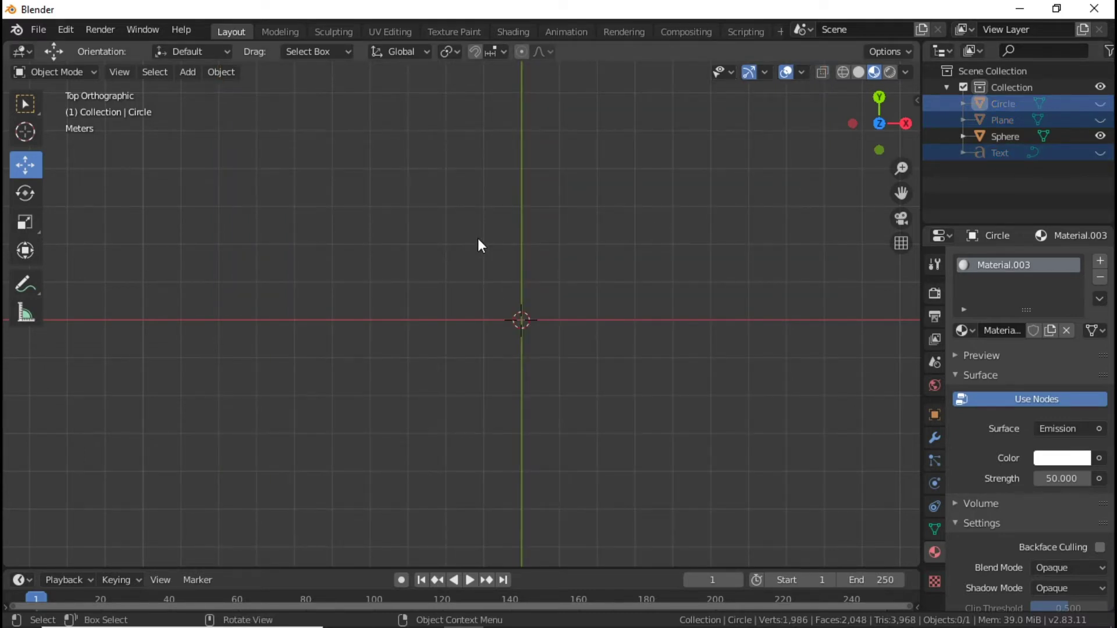
Make the number 8, the plane and the circle visible in the viewport again.
key("ctrl+h")
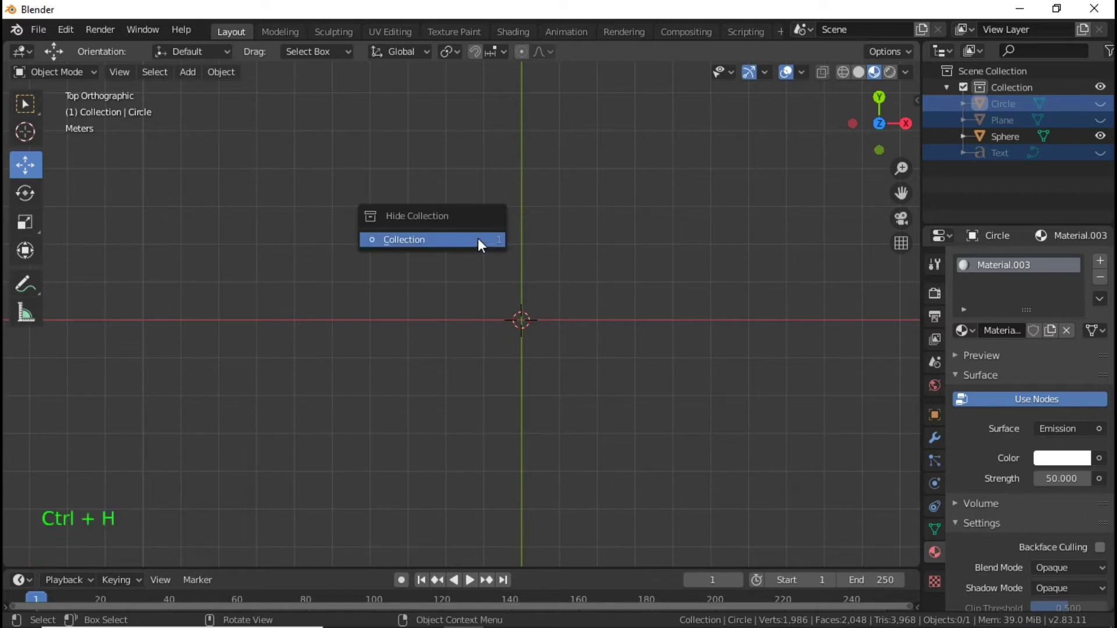
left_click(477, 238)
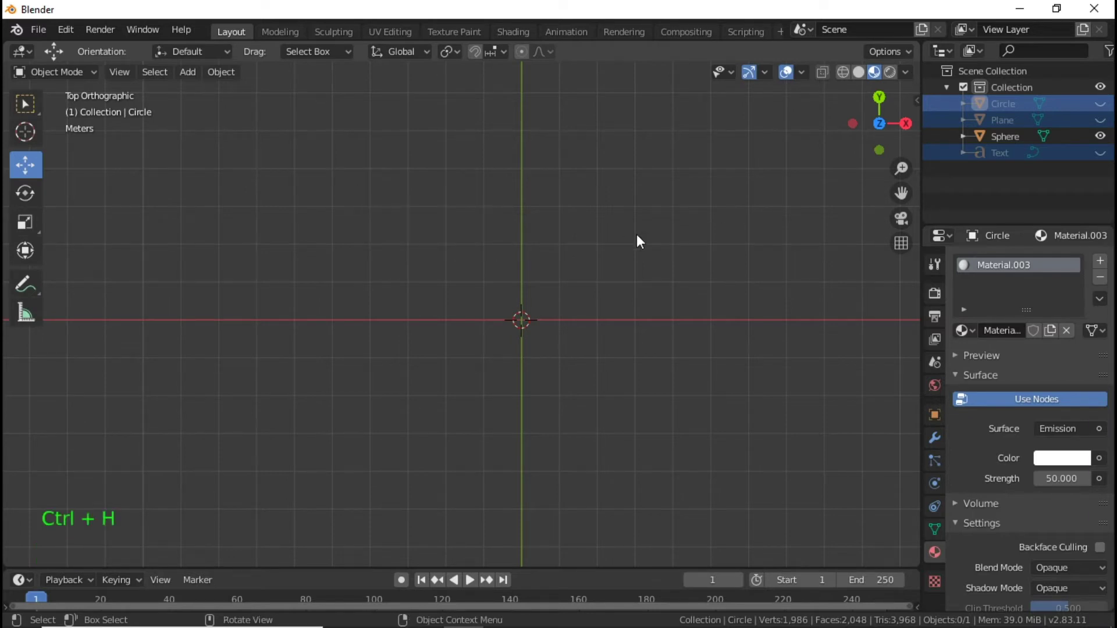
left_click(1101, 152)
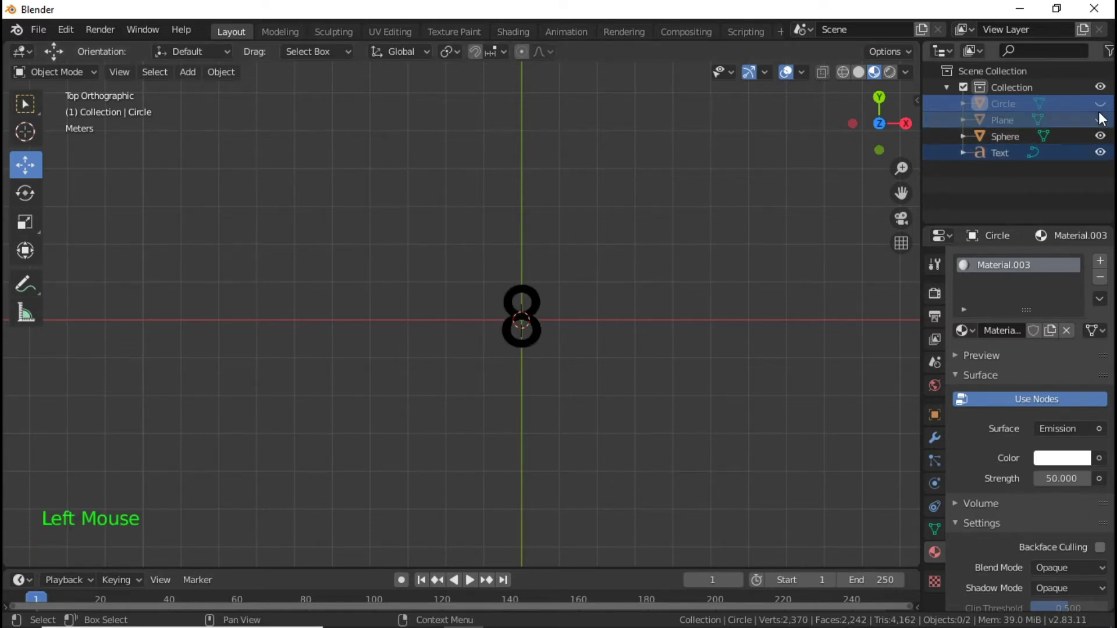
left_click(1101, 119)
left_click(1100, 103)
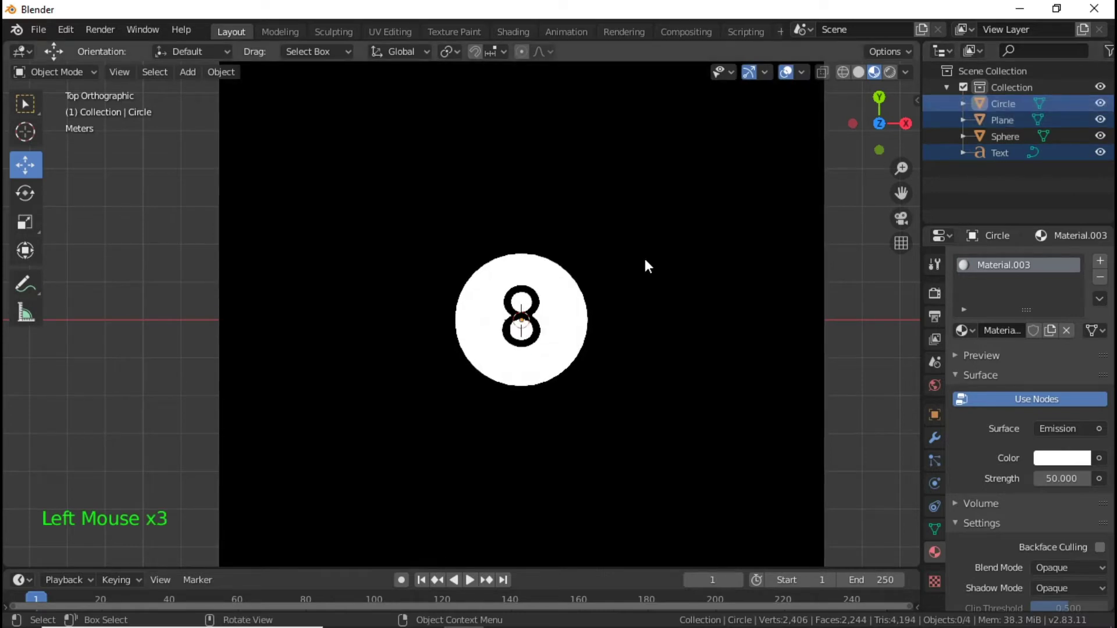
right_click(556, 361)
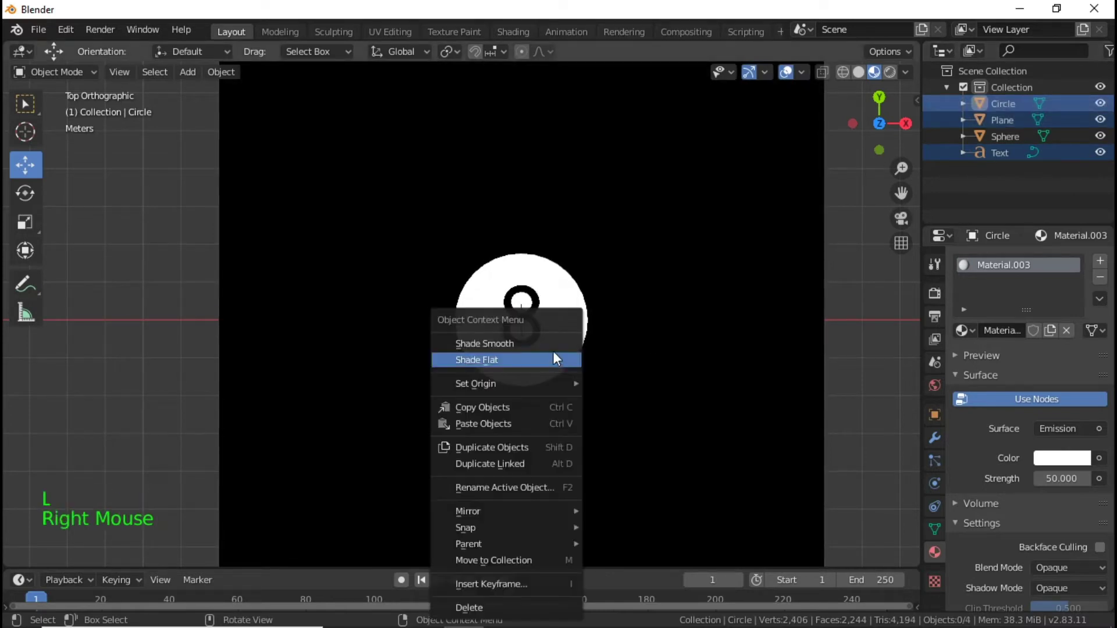
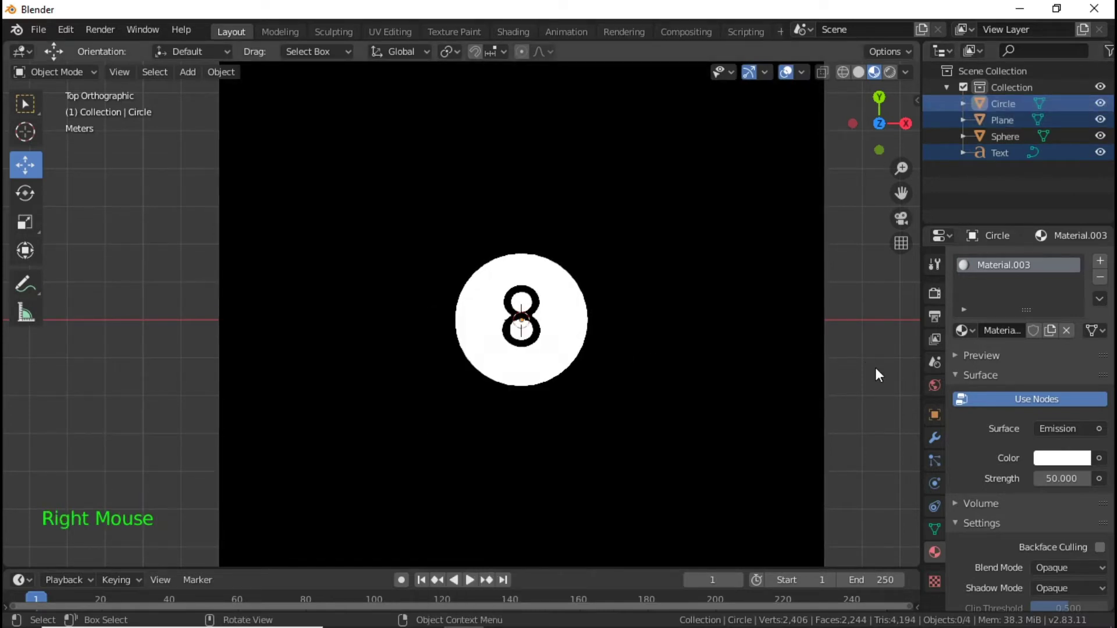
Add a camera and align it to the top view looking down on the plane, circle and number 8.
middle_click_drag(875, 372, 880, 285)
scroll(879, 279, "down", 9)
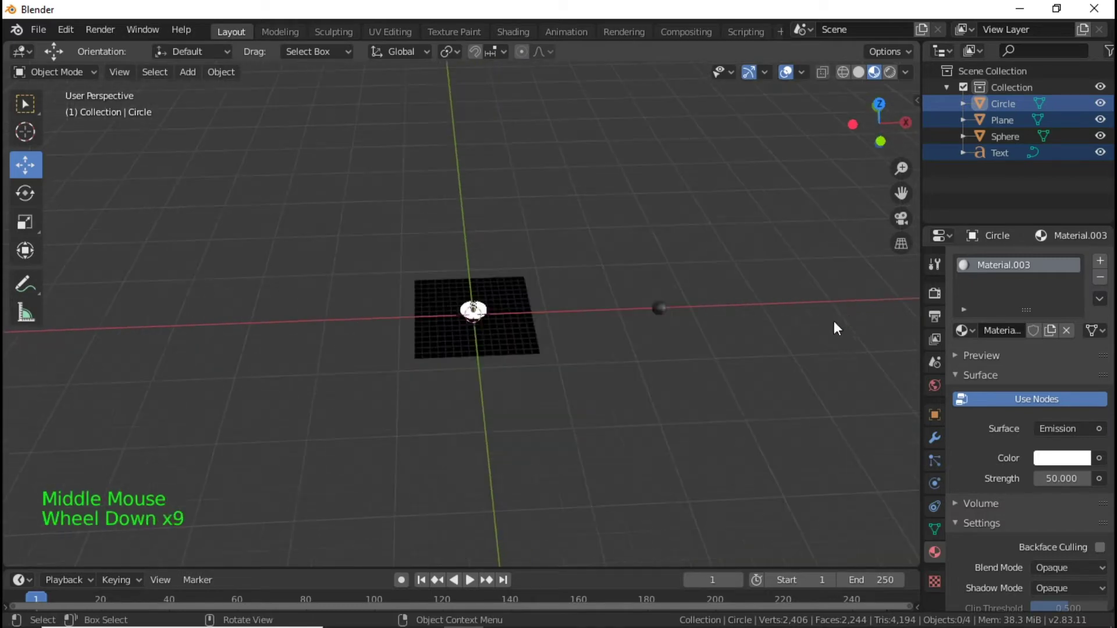
middle_click_drag(835, 324, 813, 393)
scroll(815, 294, "up", 7)
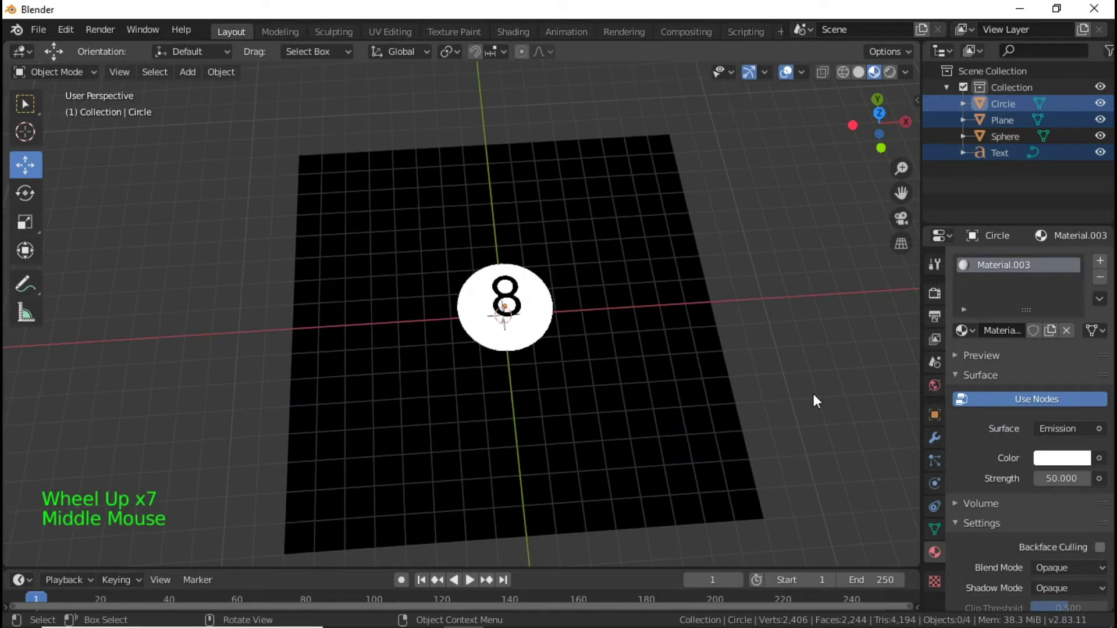
key("KP_7")
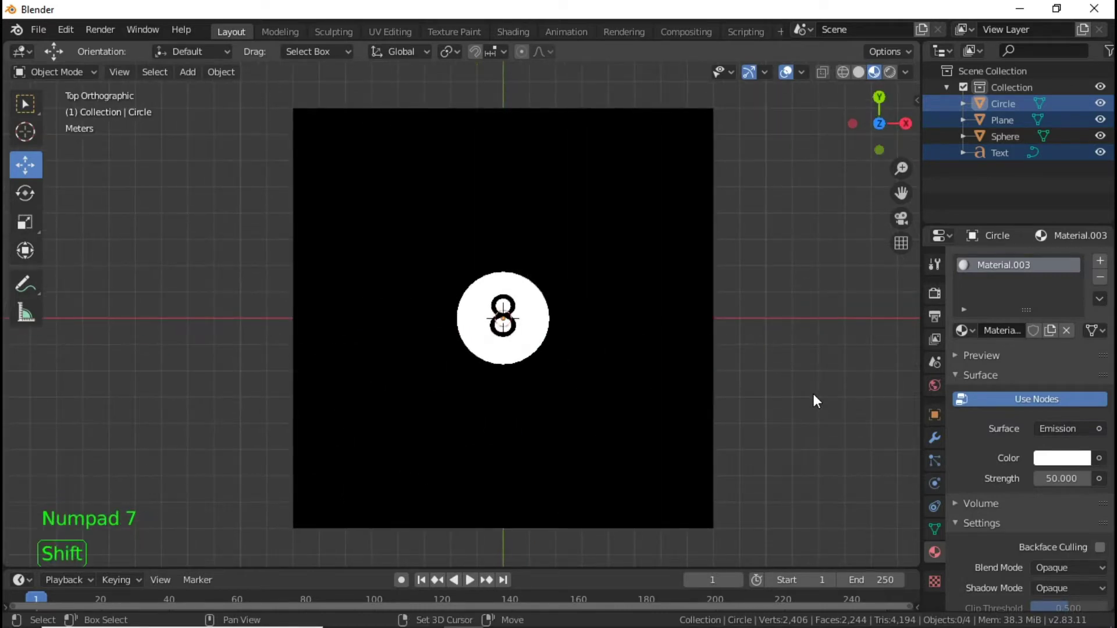
key("shift+a")
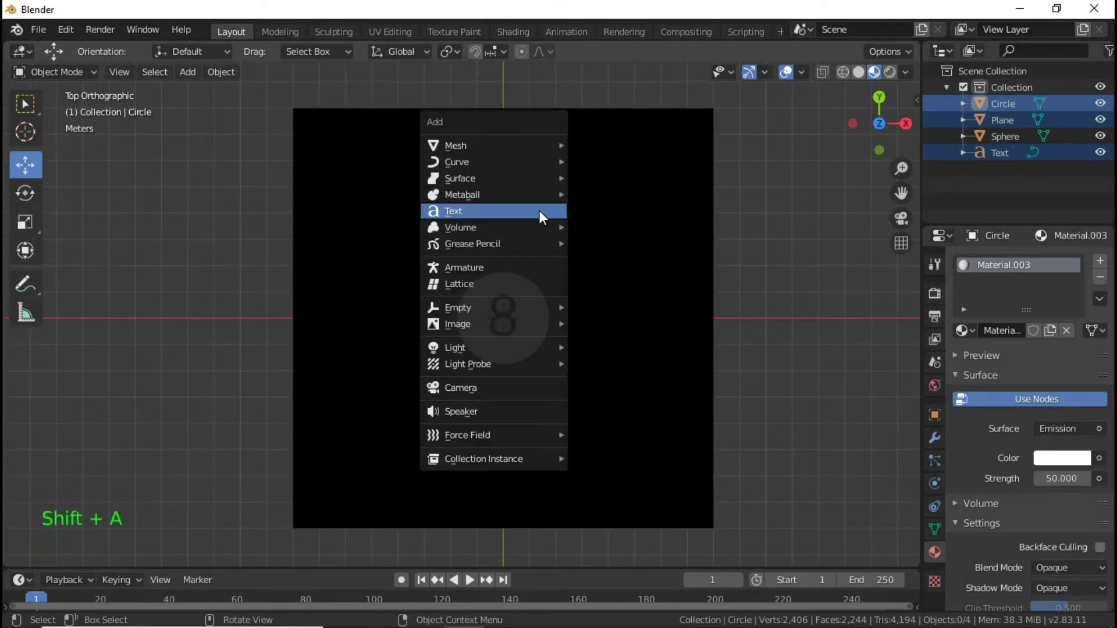
left_click(563, 384)
key("ctrl+alt+KP_0")
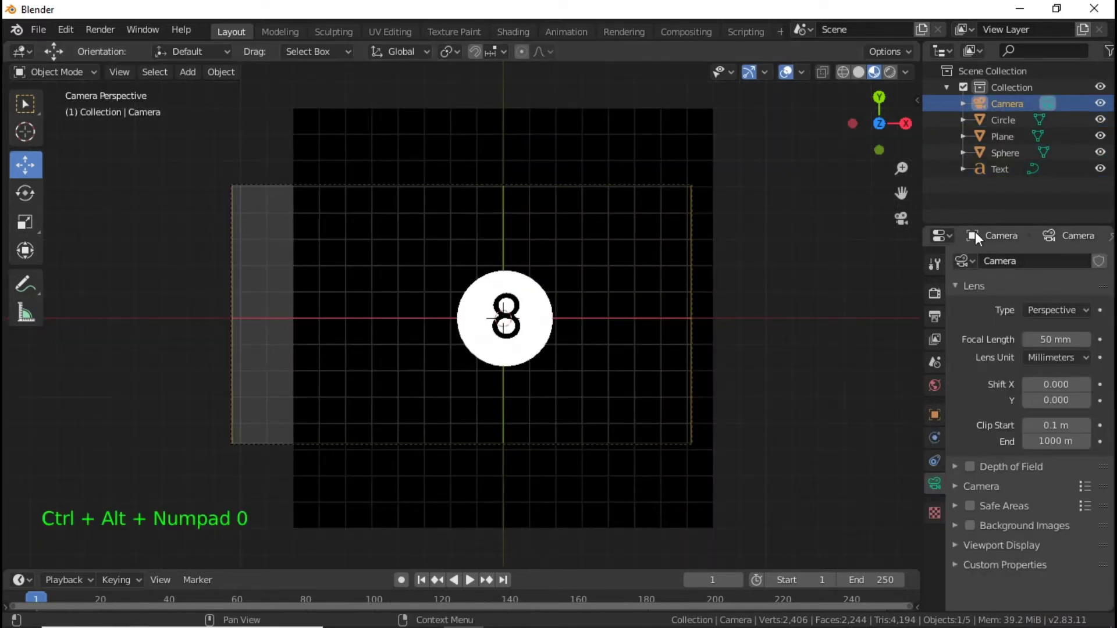
Lock the camera to the view so it follows viewport navigation.
key("n")
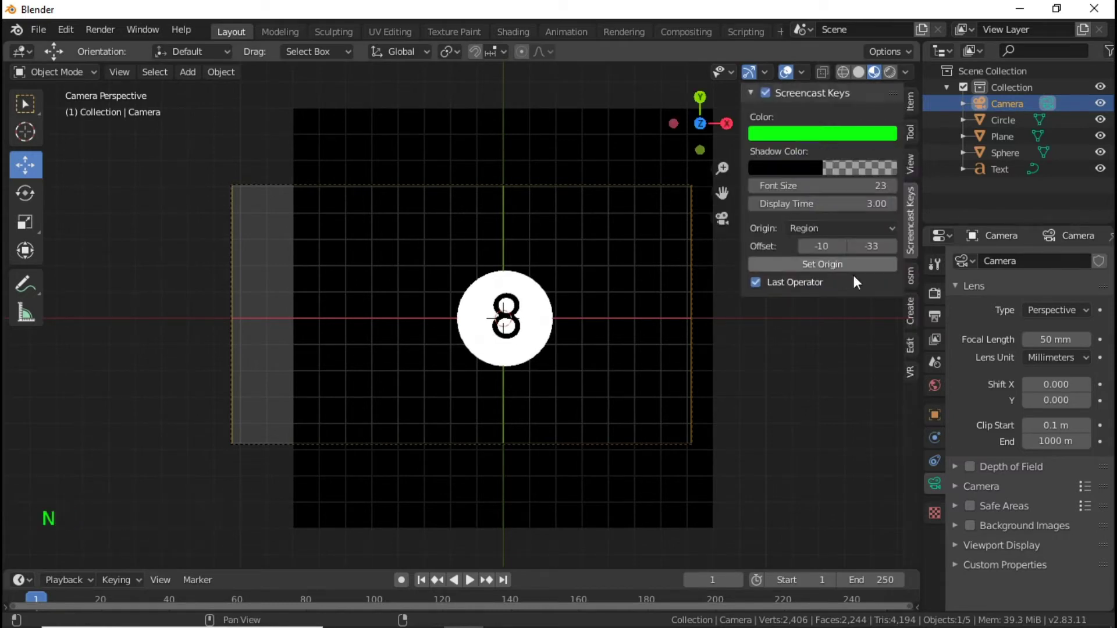
left_click(911, 165)
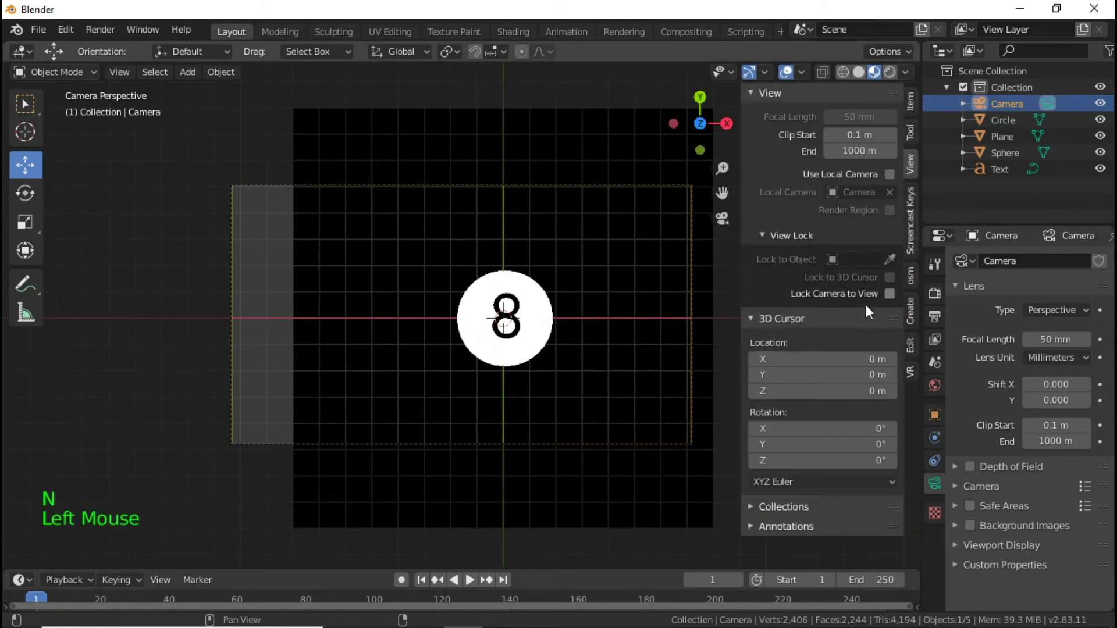
left_click(890, 294)
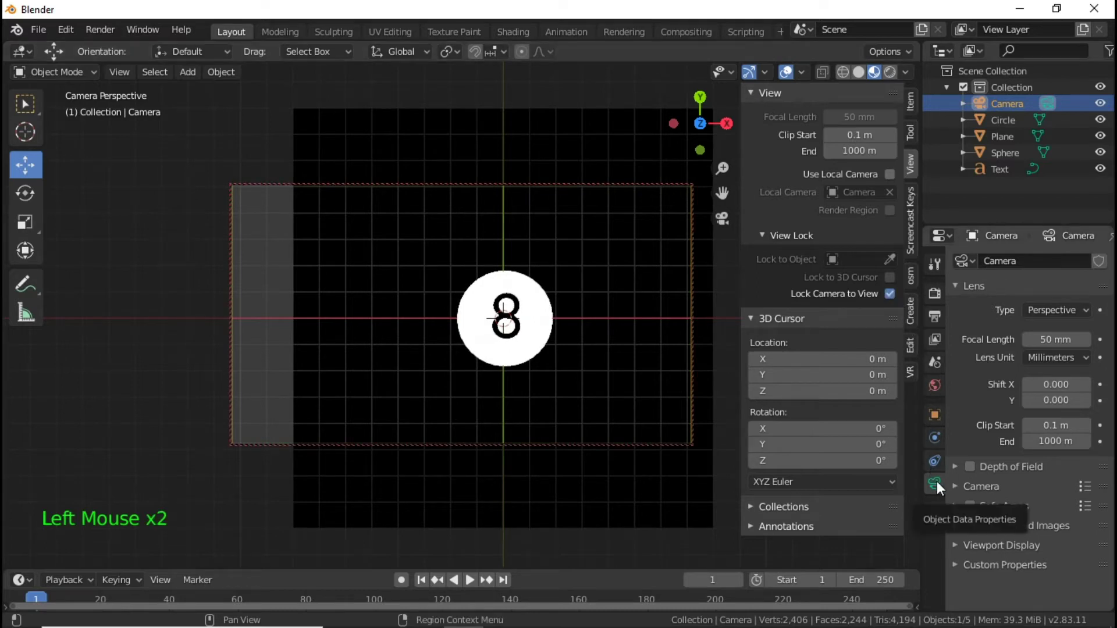
Set the render output's Y resolution to 1920 px for a square frame.
left_click(935, 315)
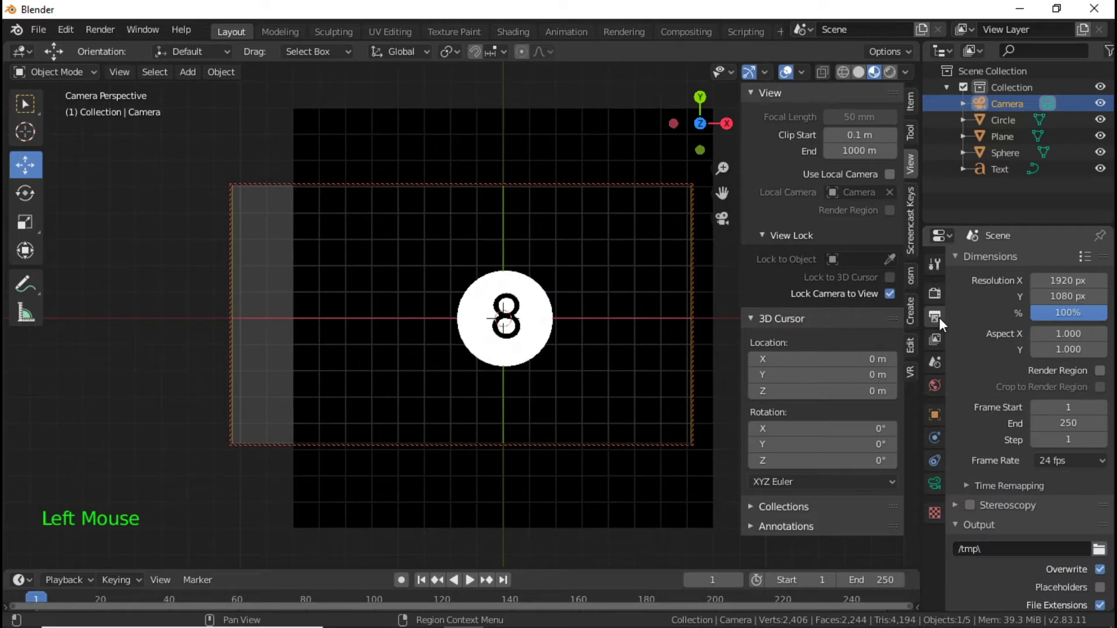
left_click(1068, 297)
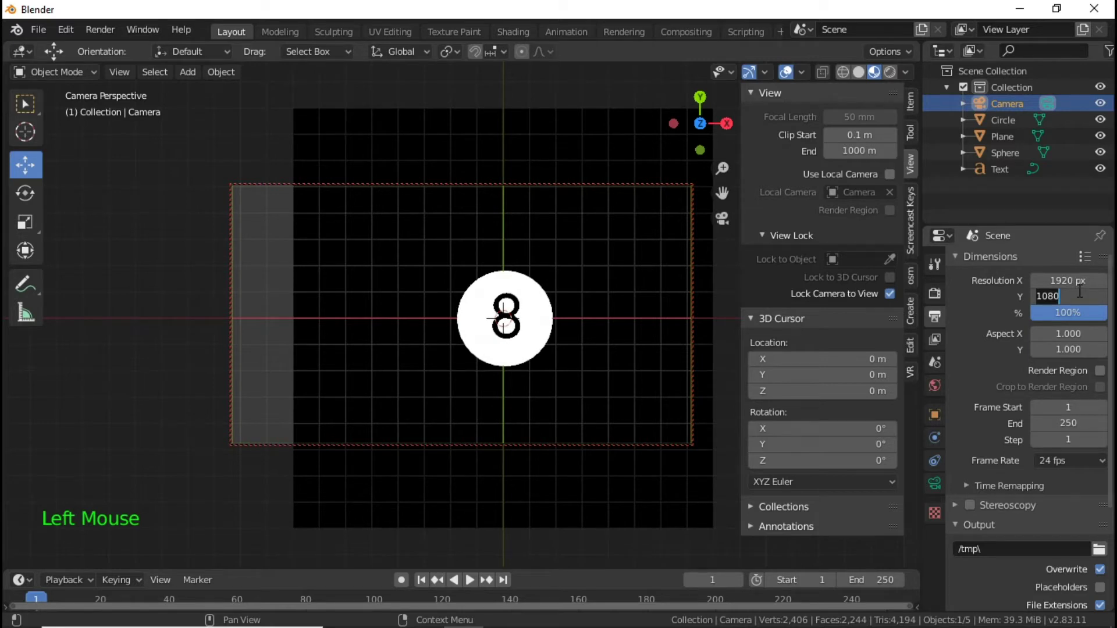
type("1920")
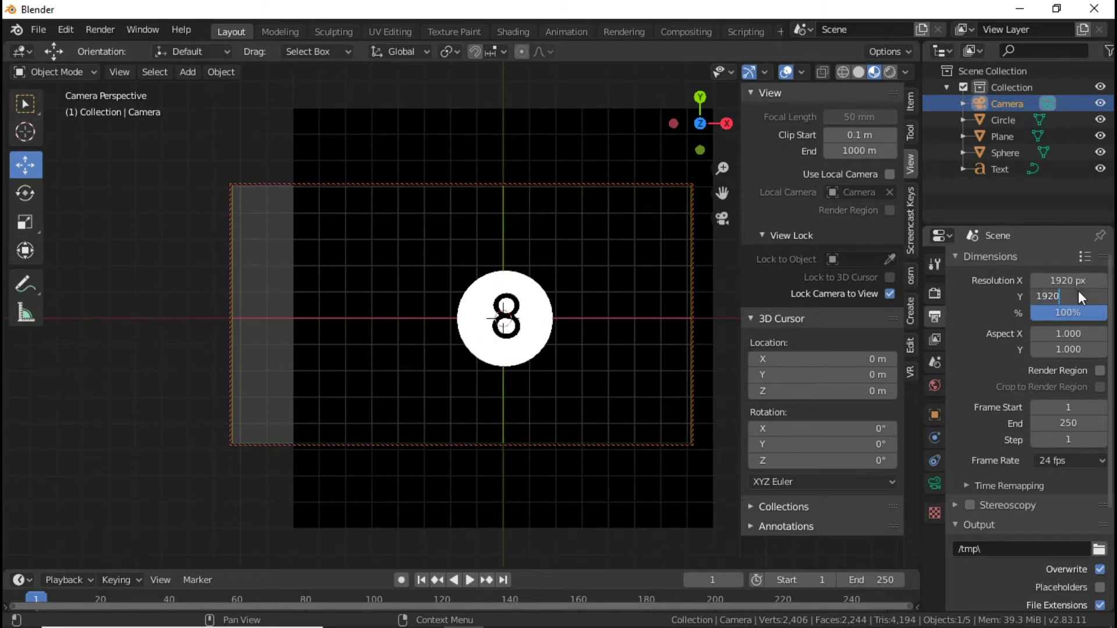
key("Return")
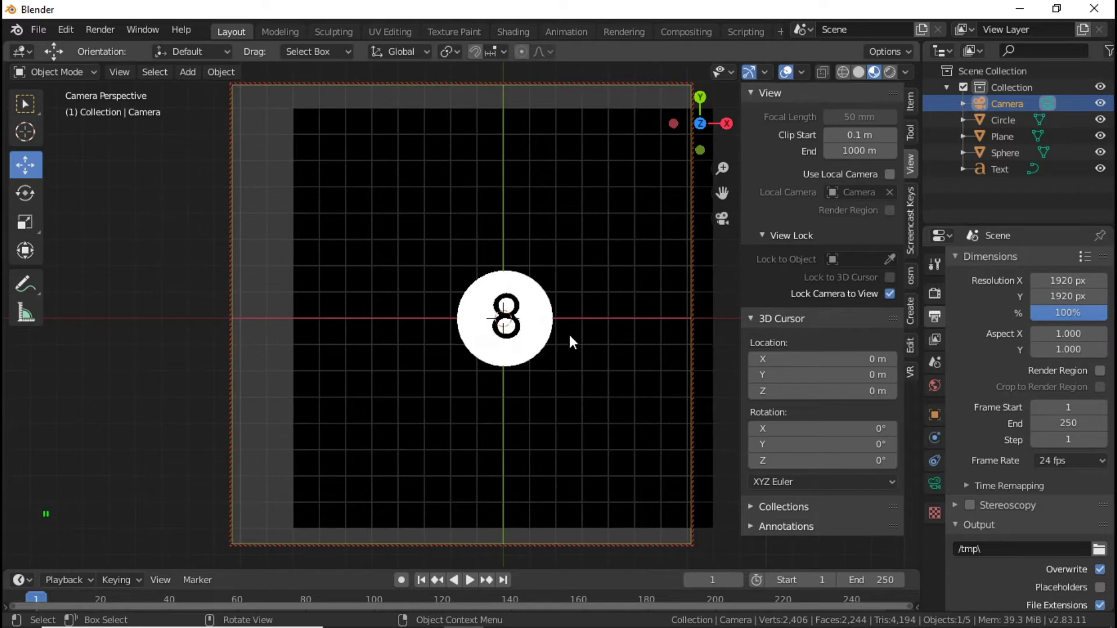
Realign the camera to the top view and bring it closer until the black plane fills the whole frame around the disc.
middle_click_drag(576, 356, 553, 378)
key("KP_7")
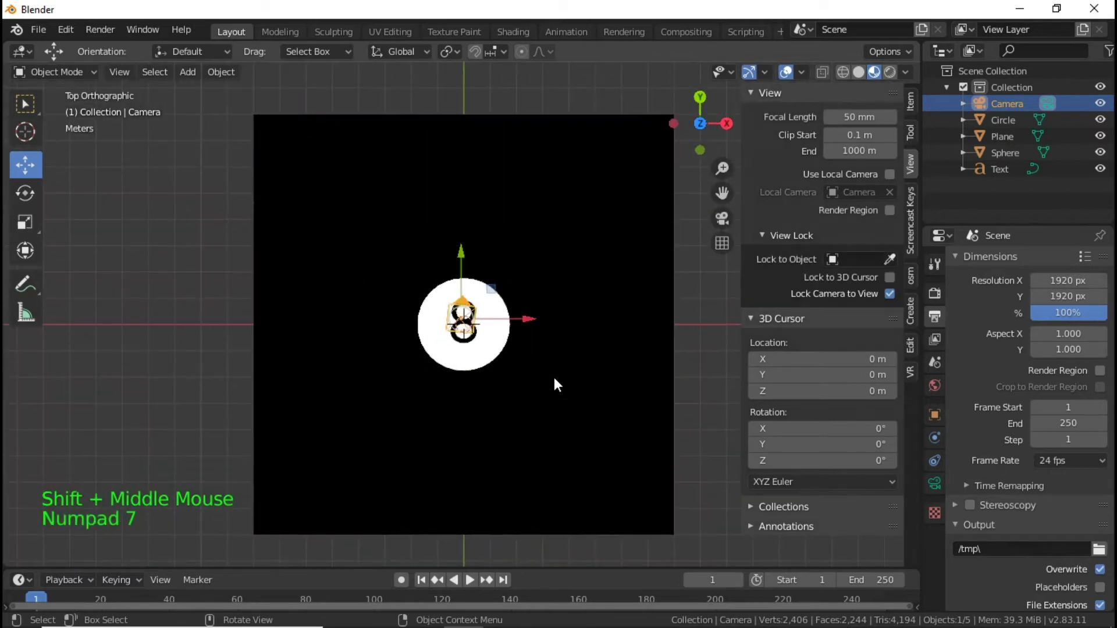
key("ctrl+alt+KP_0")
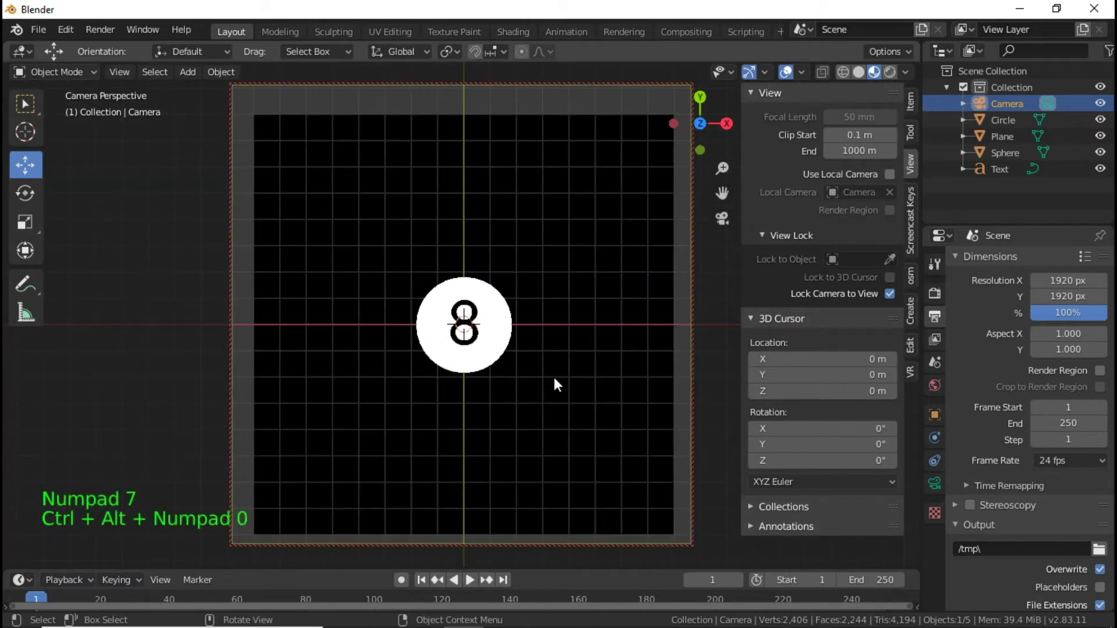
scroll(555, 378, "up", 2)
scroll(555, 380, "up", 1)
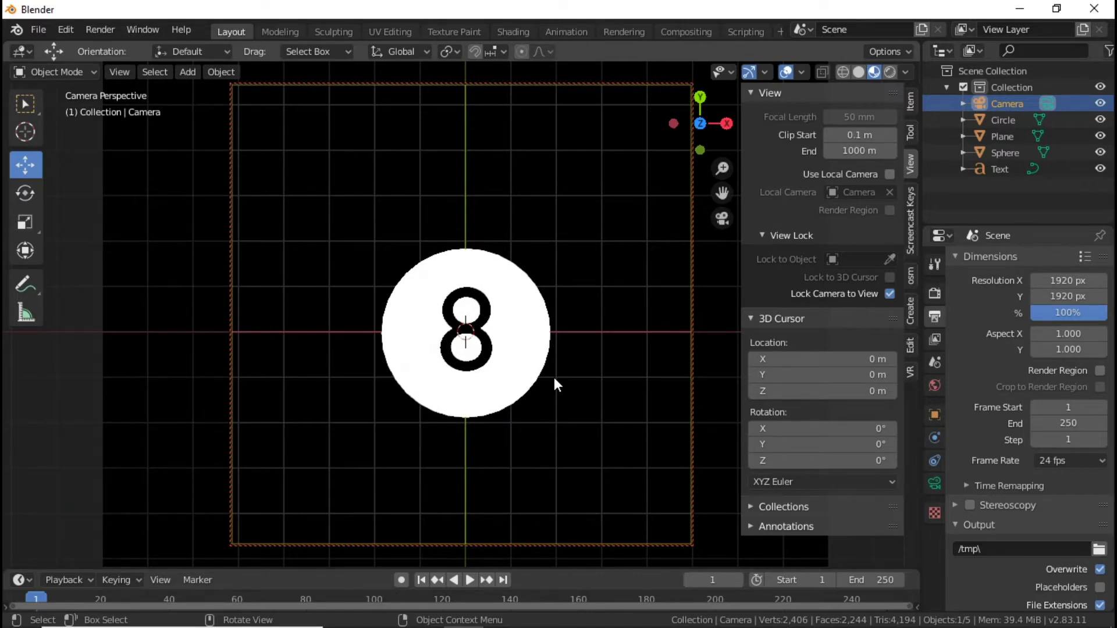
scroll(554, 377, "down", 1)
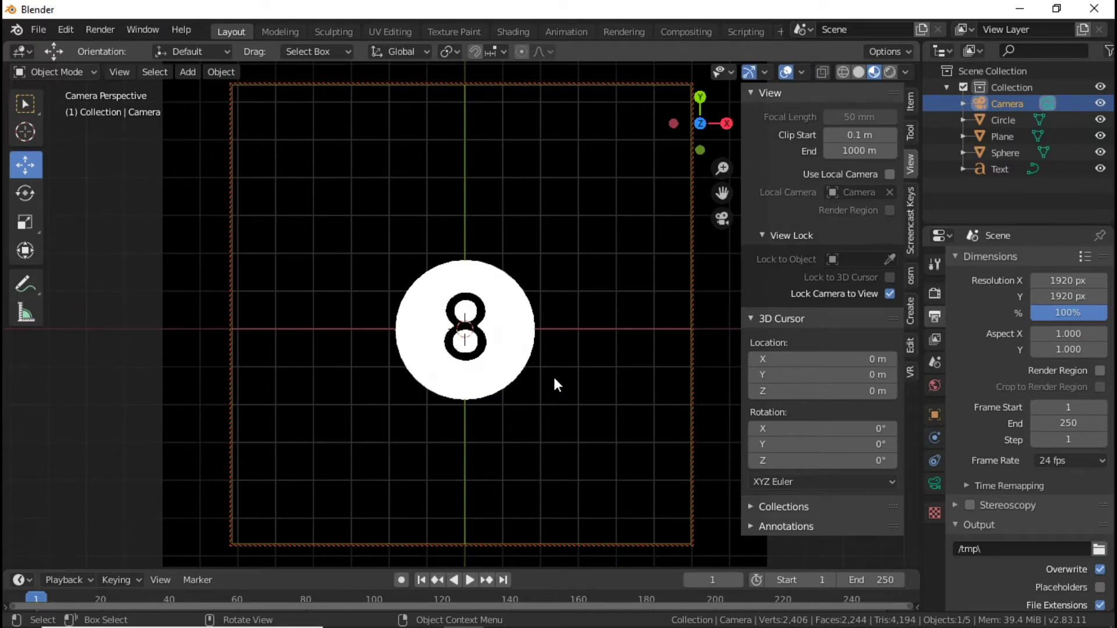
scroll(554, 378, "up", 1)
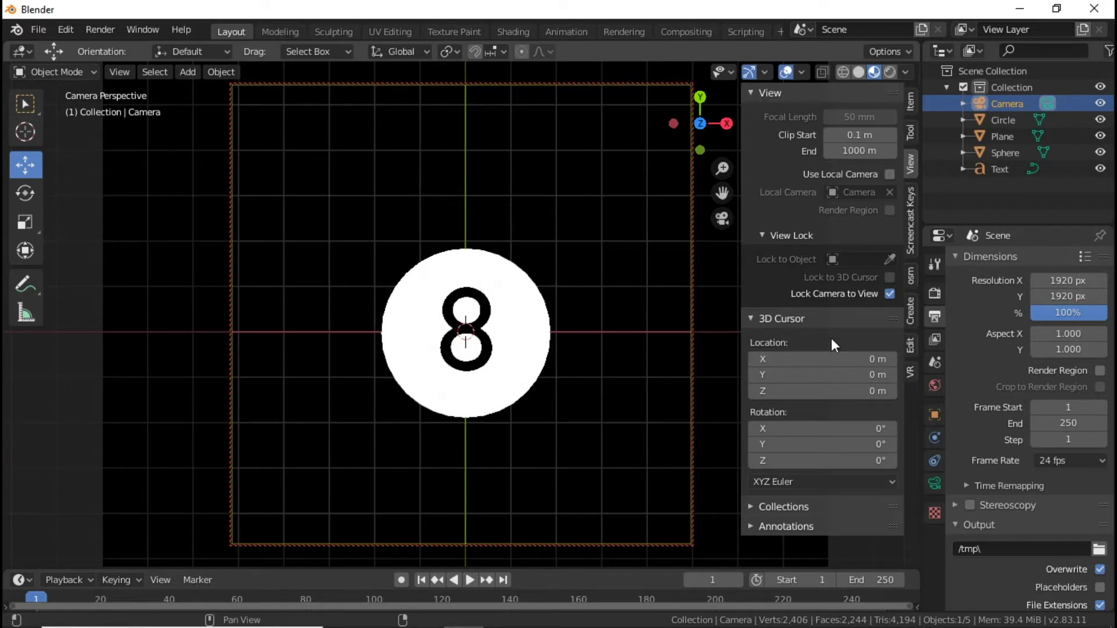
key("n")
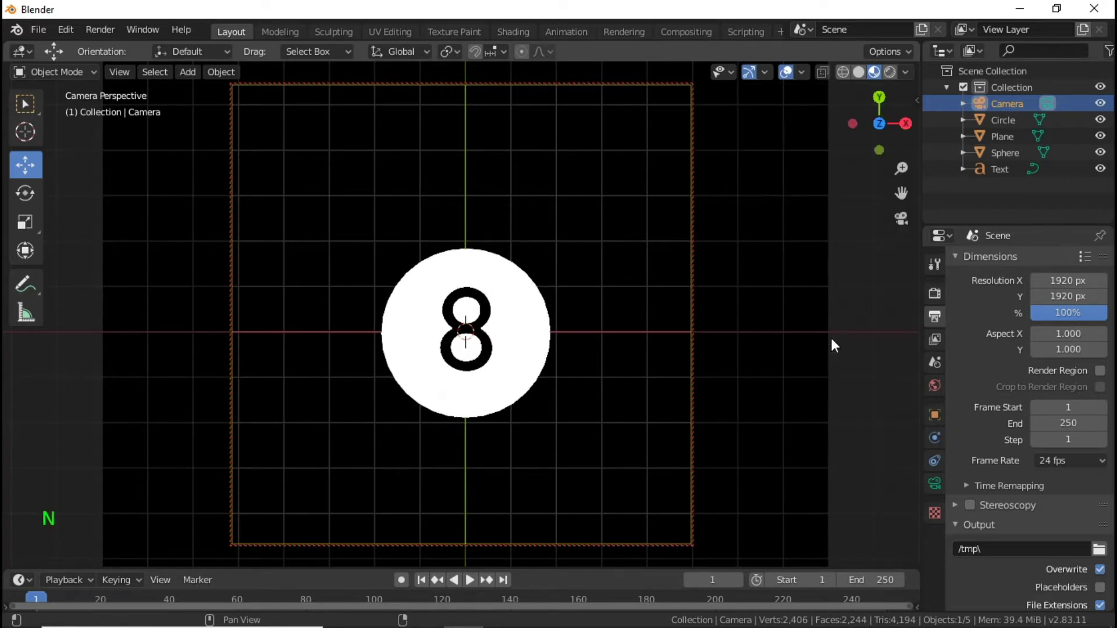
Add a point light and move it away from the disc to the plane's side edge, outside the camera frame.
left_click(838, 305)
key("shift+a")
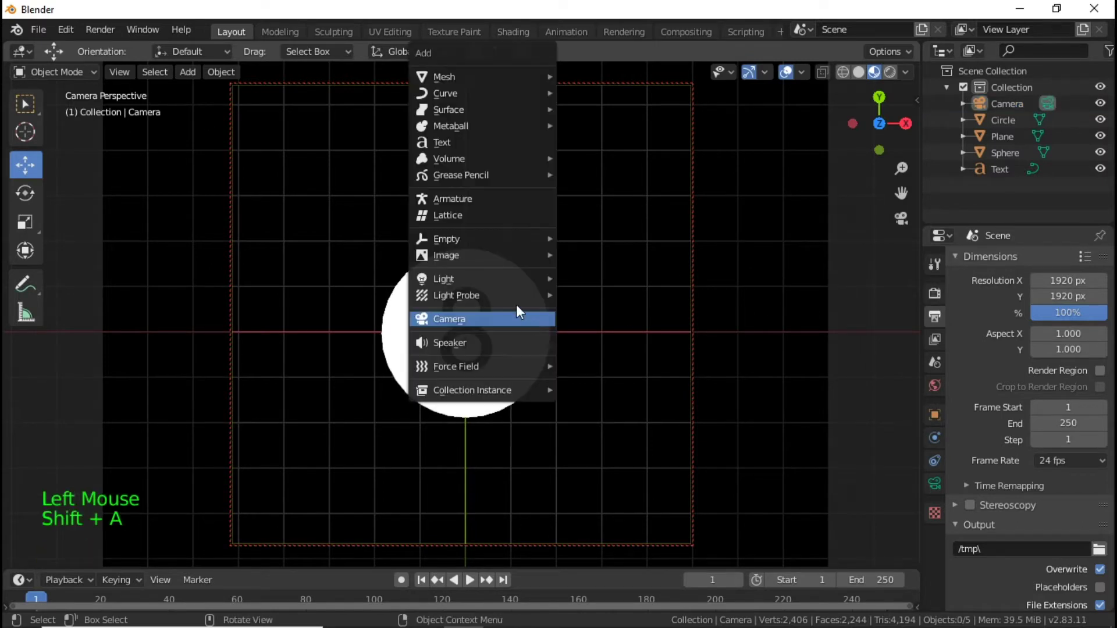
mouse_move(499, 298)
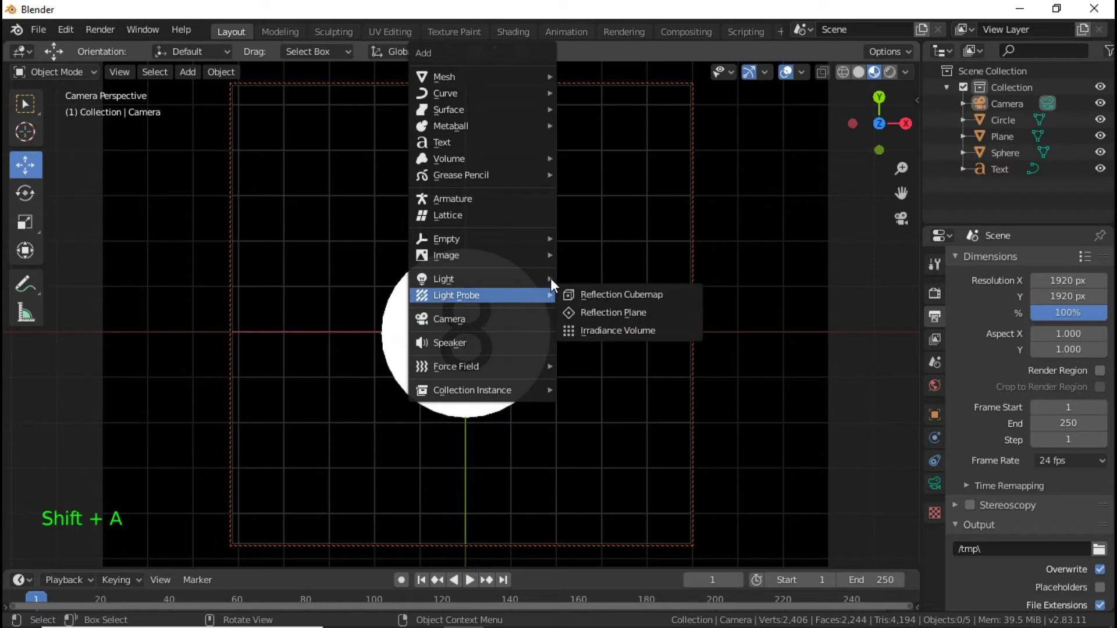
mouse_move(518, 281)
left_click(594, 280)
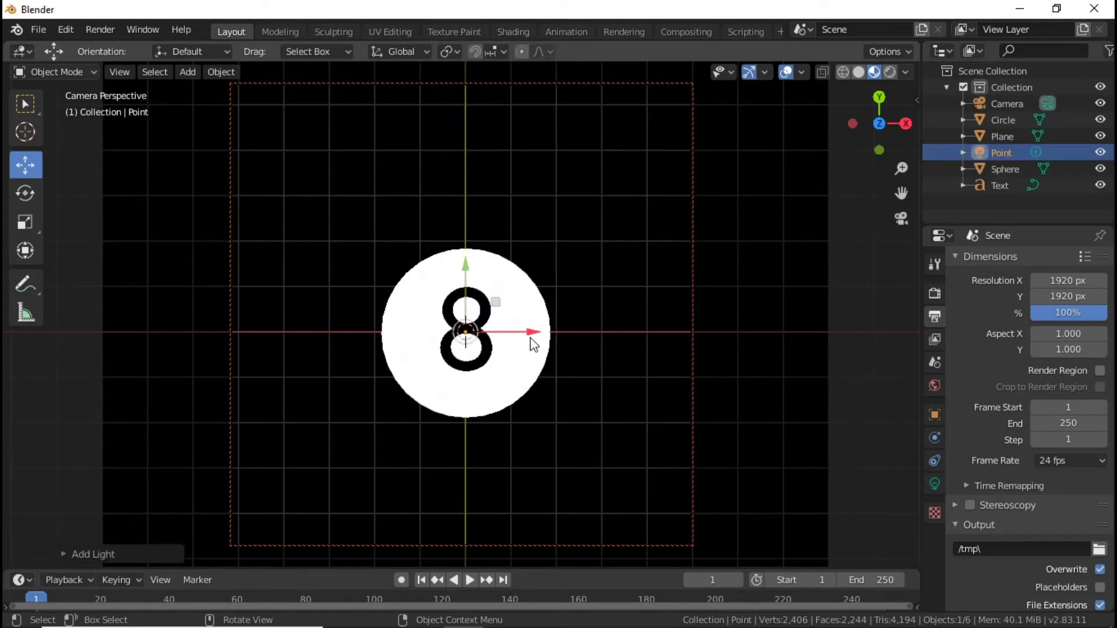
left_click_drag(531, 332, 421, 374)
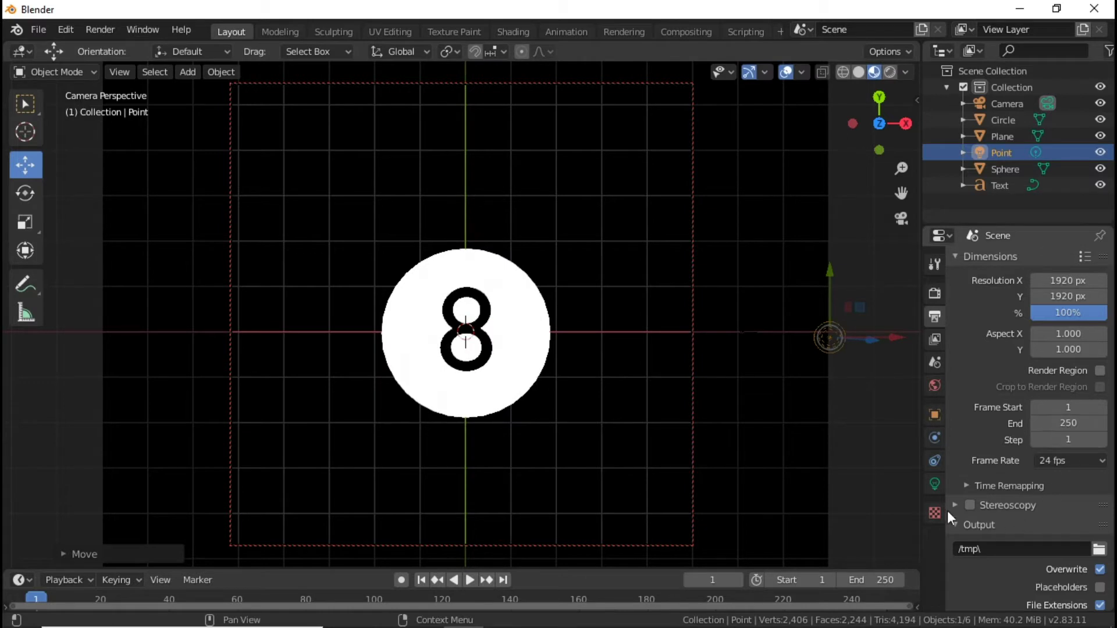
Raise the point light's power to 5122.5 W and move the light back toward the circle, still outside the frame.
left_click(935, 484)
left_click_drag(1051, 368, 1100, 367)
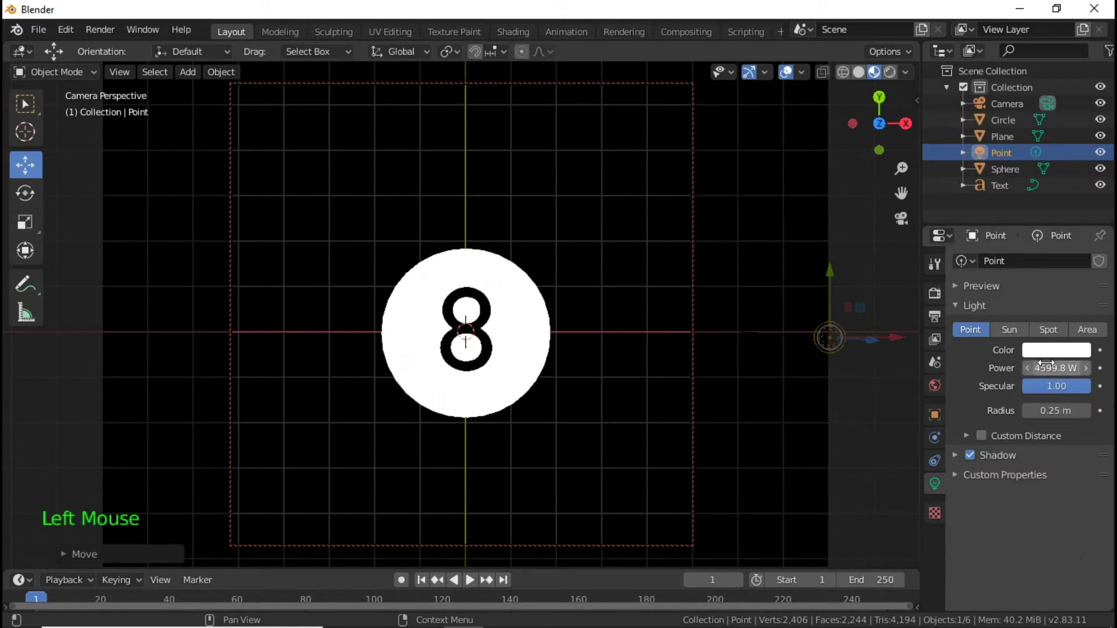
left_click_drag(1054, 368, 1079, 368)
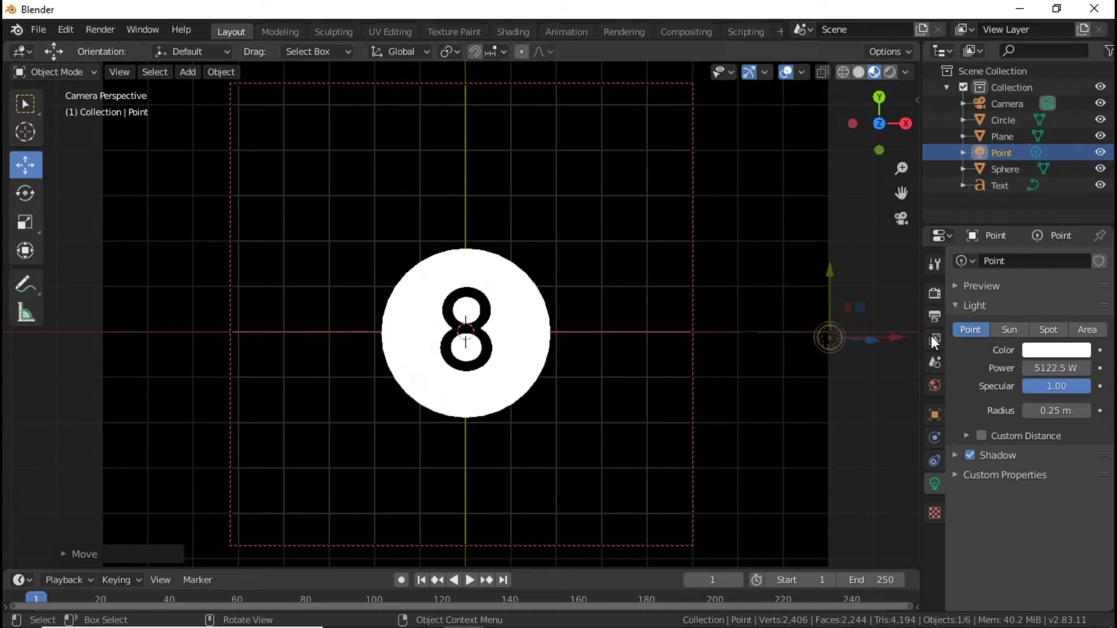
left_click_drag(885, 338, 801, 336)
double_click(851, 294)
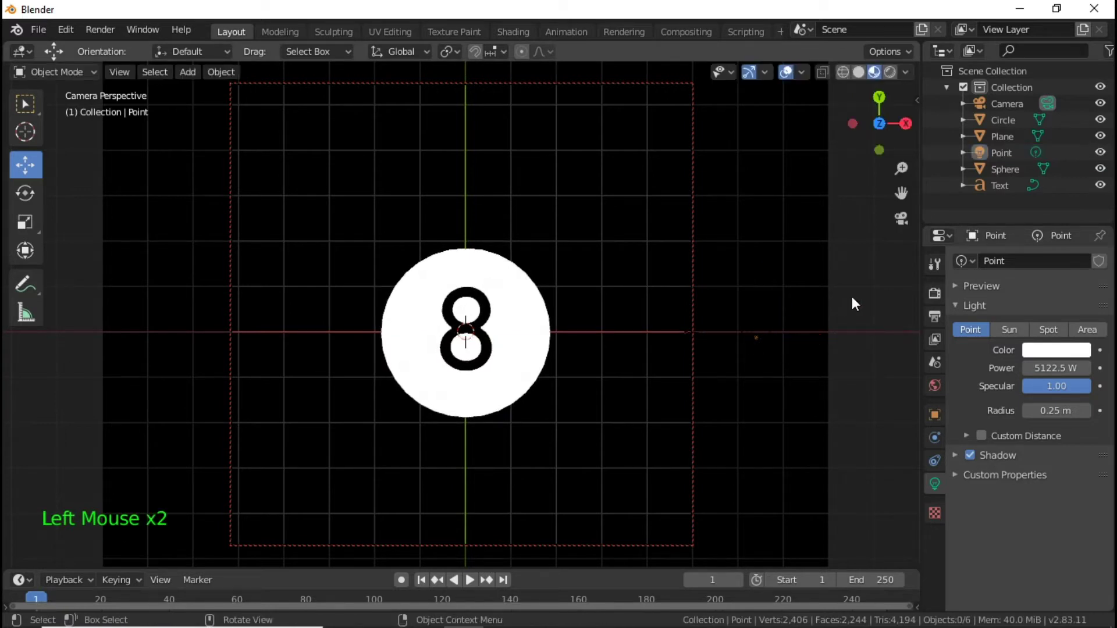
Add a cube at the origin and scale it up until it extends well beyond the plane and encloses the scene.
key("shift+a")
mouse_move(550, 330)
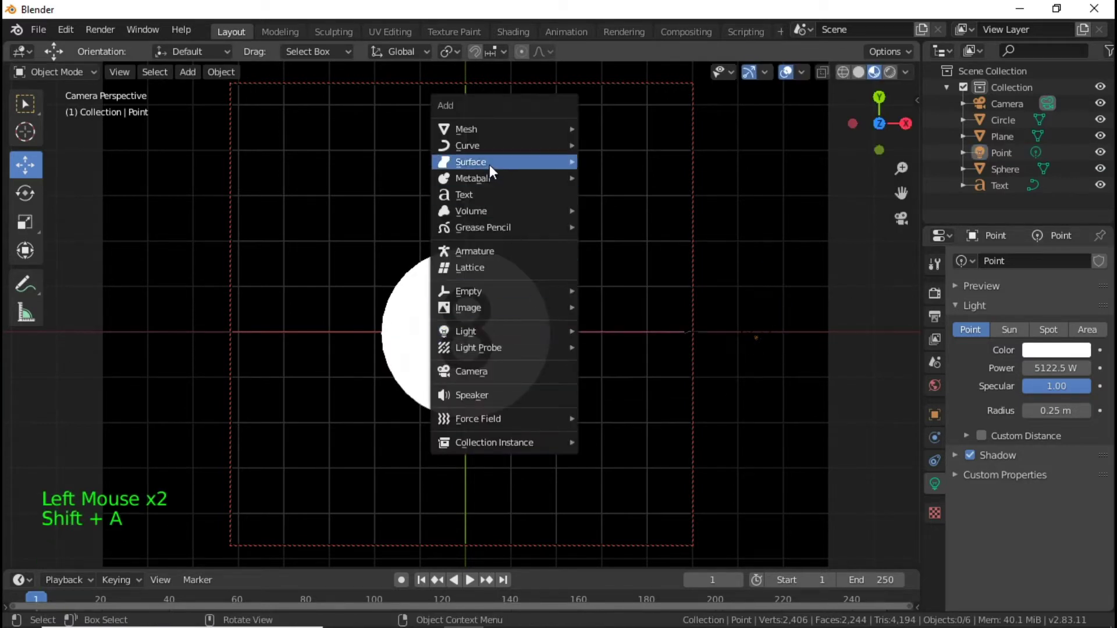
mouse_move(490, 131)
left_click(638, 149)
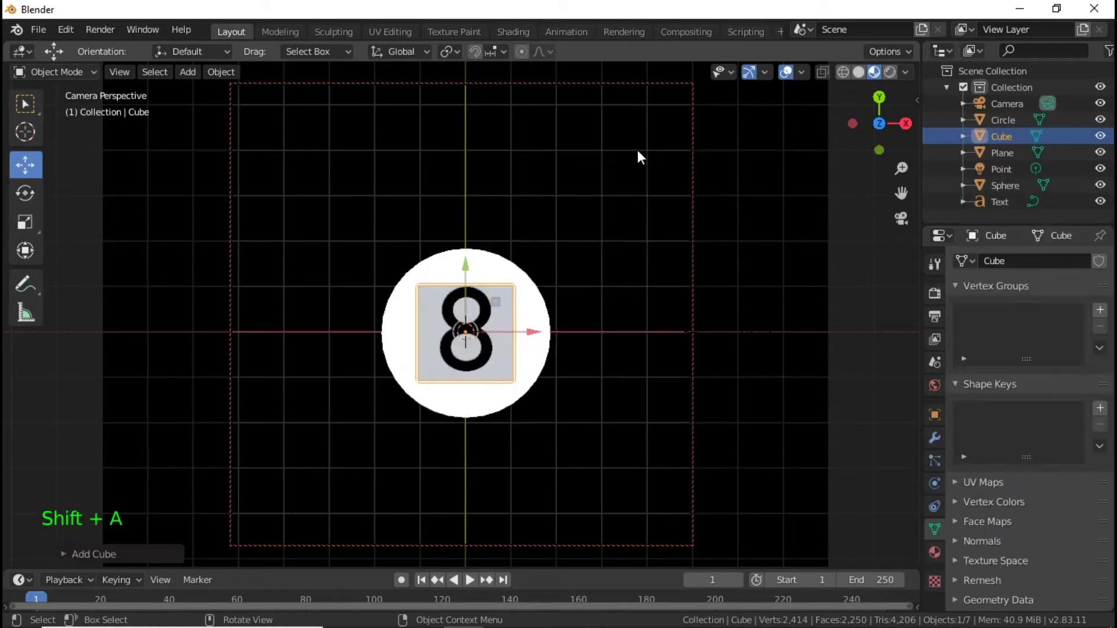
key("s")
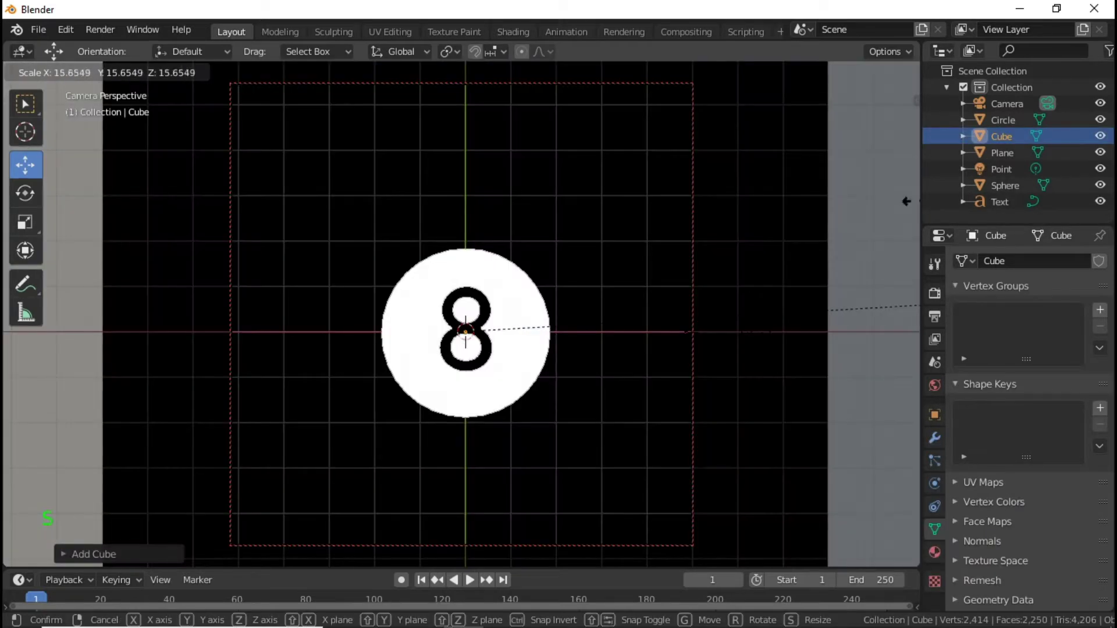
left_click(4, 351)
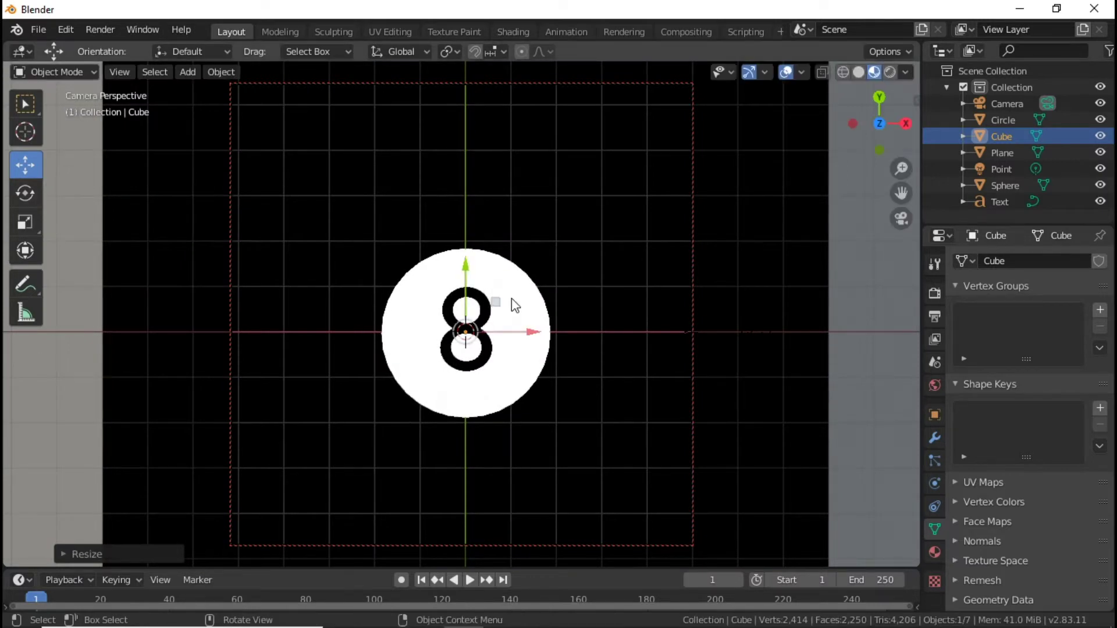
Move the point light slightly closer to the disc along X and raise its power to 5525.3 W.
middle_click(544, 304)
scroll(549, 302, "down", 15)
scroll(547, 306, "up", 2)
scroll(543, 305, "up", 5)
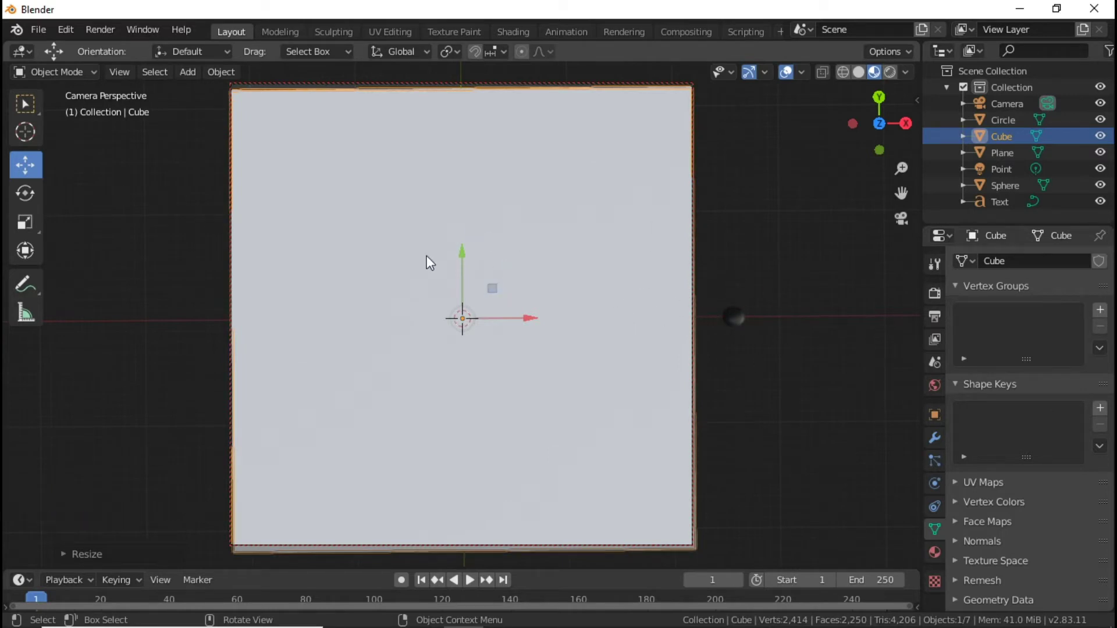
scroll(434, 270, "up", 8)
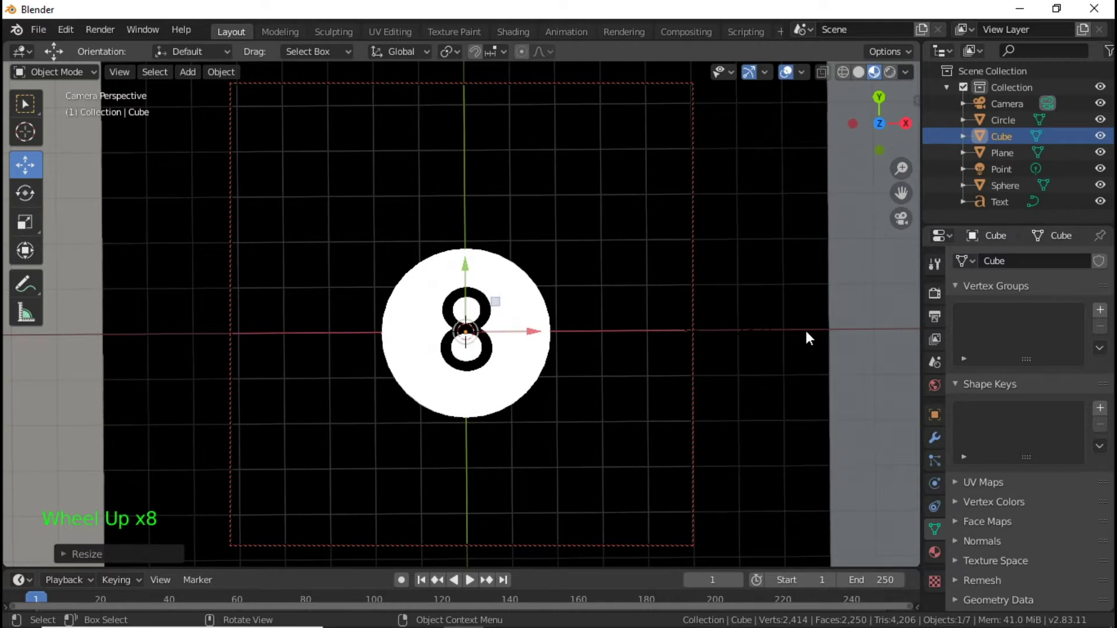
double_click(758, 335)
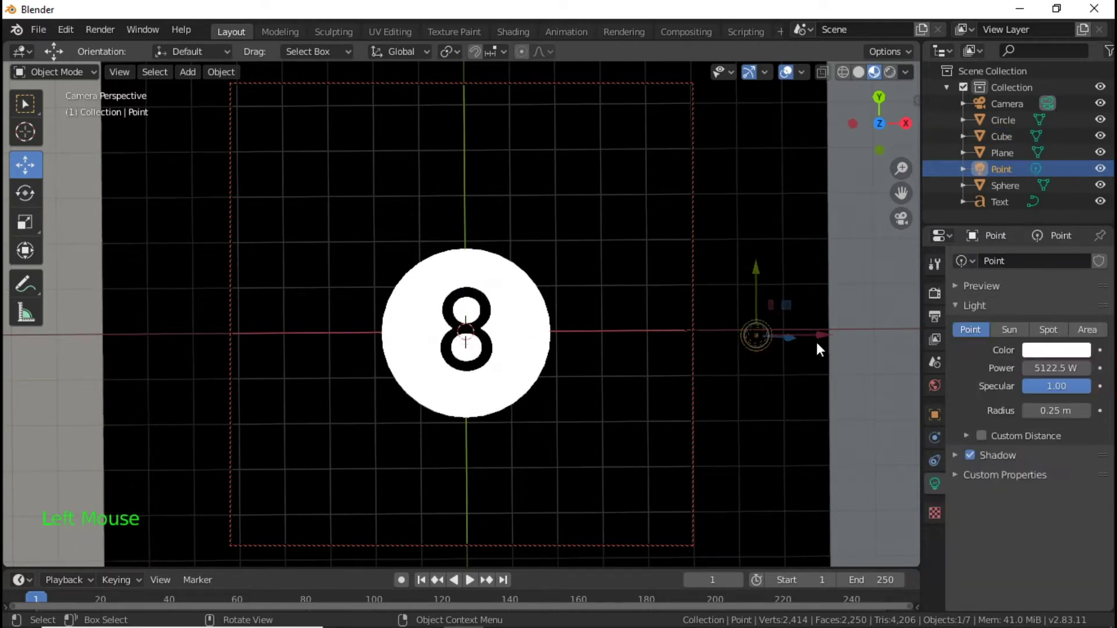
left_click_drag(816, 336, 796, 335)
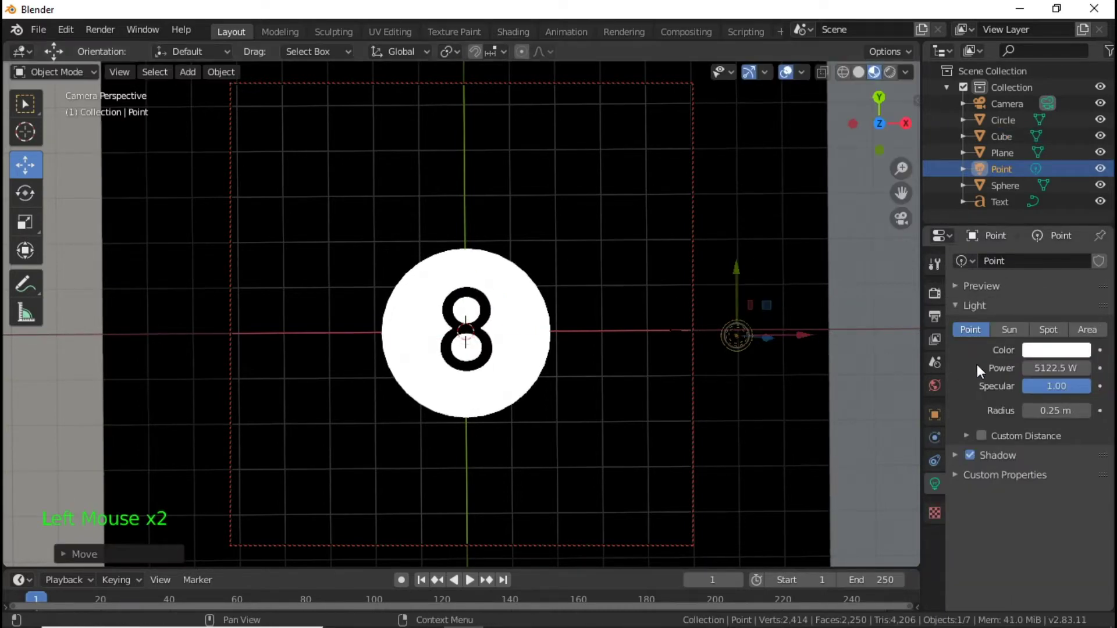
mouse_move(1053, 368)
left_mouse_down()
mouse_move(1074, 368)
mouse_move(1052, 375)
left_mouse_up()
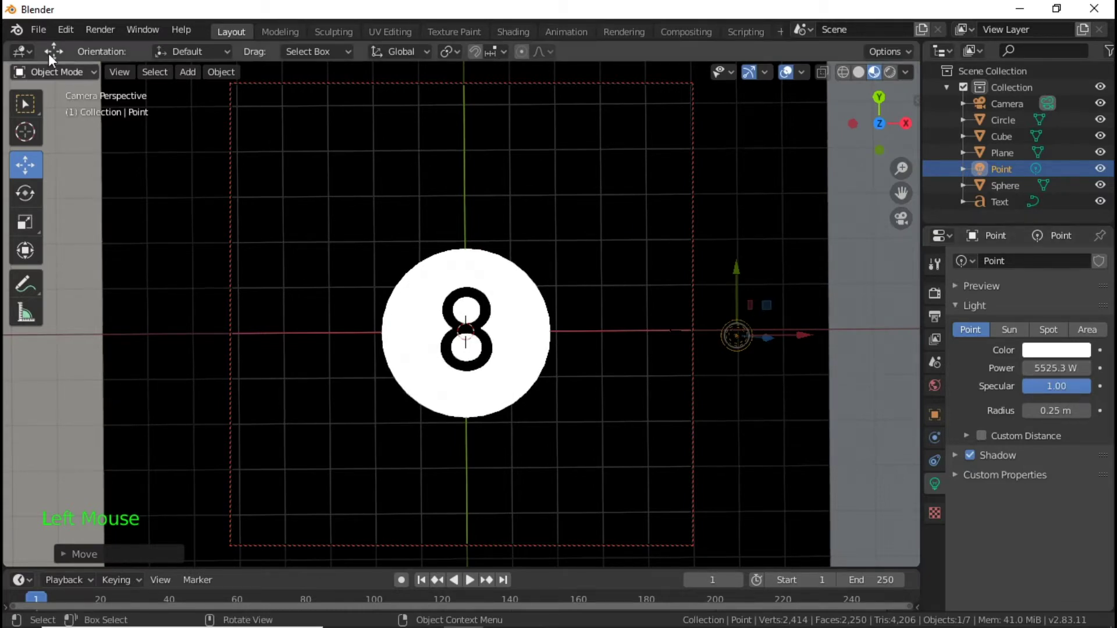
Render the camera image and examine the whole frame around the number 8 disc.
left_click(100, 29)
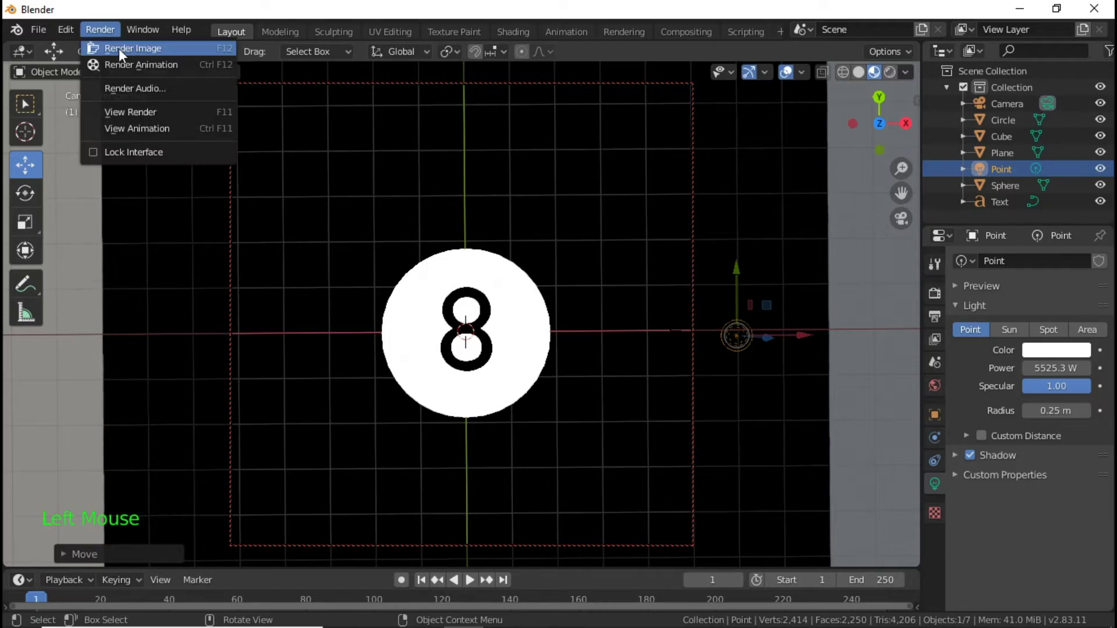
left_click(119, 46)
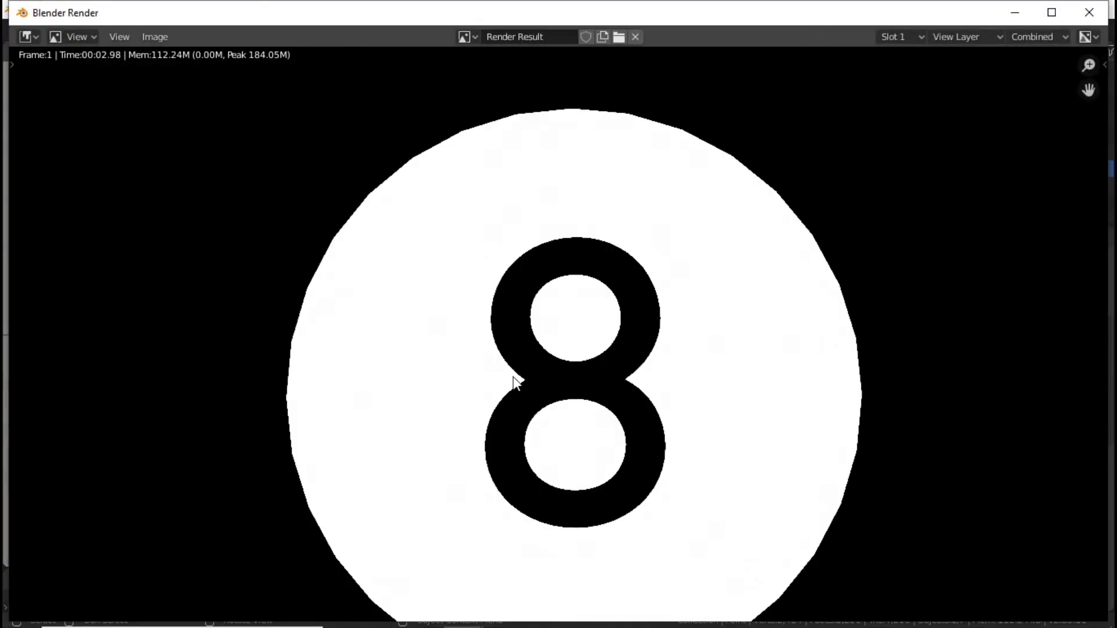
scroll(535, 362, "down", 6)
scroll(560, 366, "up", 2)
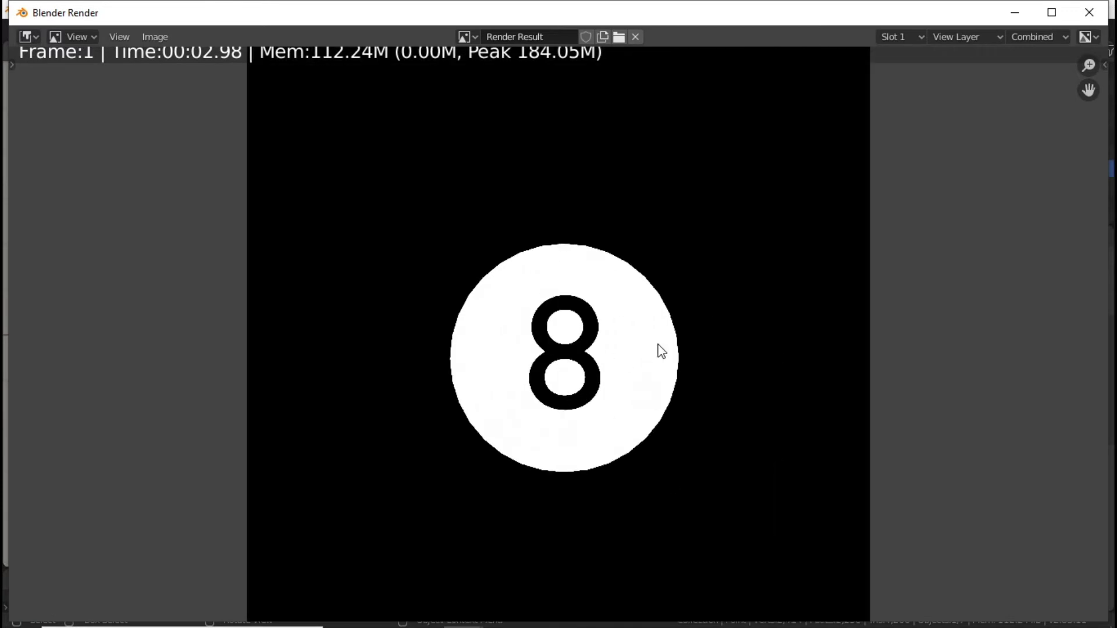
scroll(582, 308, "down", 1)
Check the Pool Hall Photoshoot folder as the render's save location, and close the file dialog and render window without saving.
left_click(155, 36)
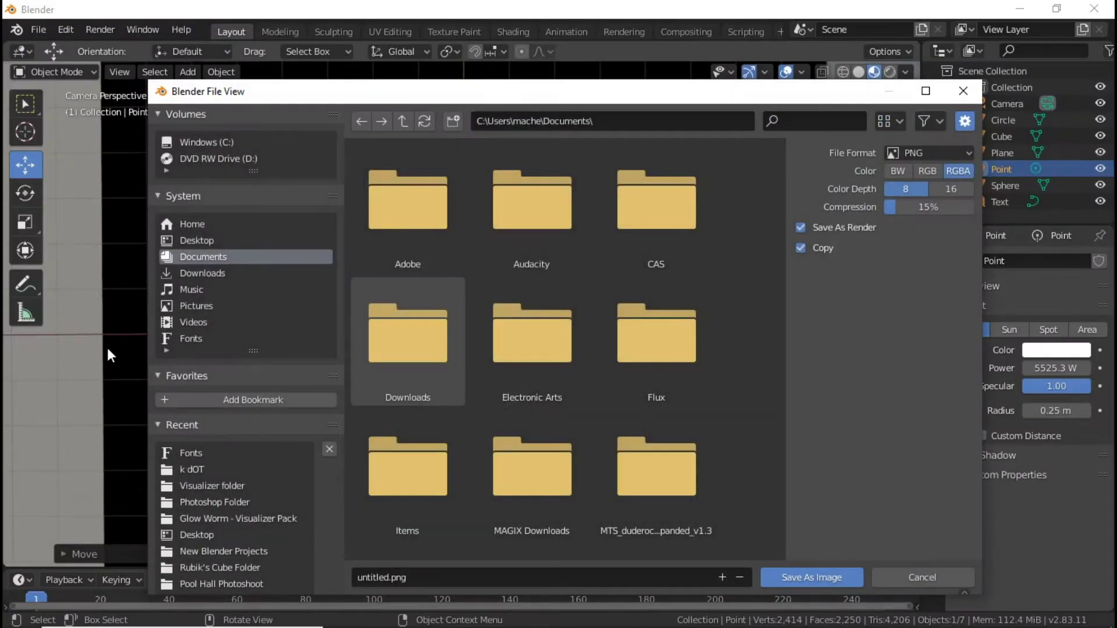
left_click(232, 583)
scroll(526, 472, "down", 1)
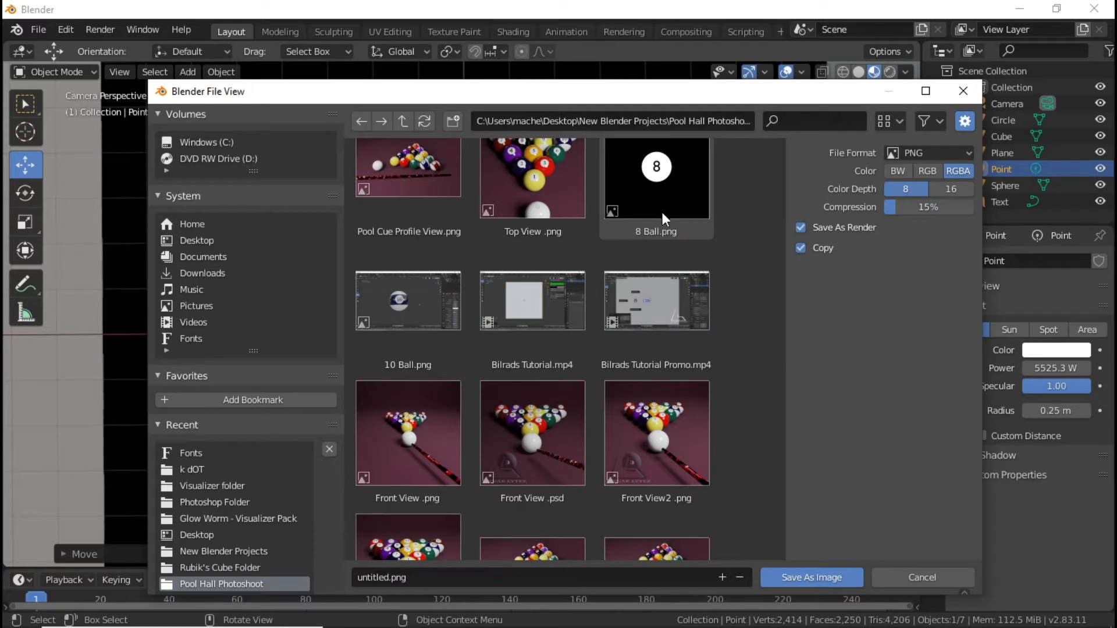
scroll(663, 233, "up", 1)
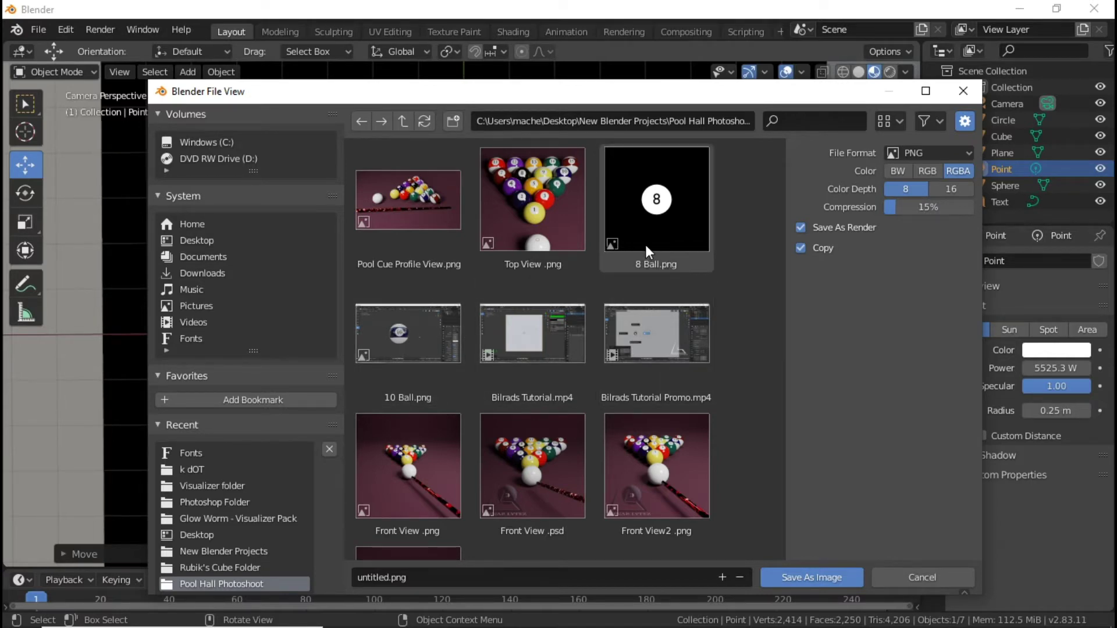
left_click(966, 88)
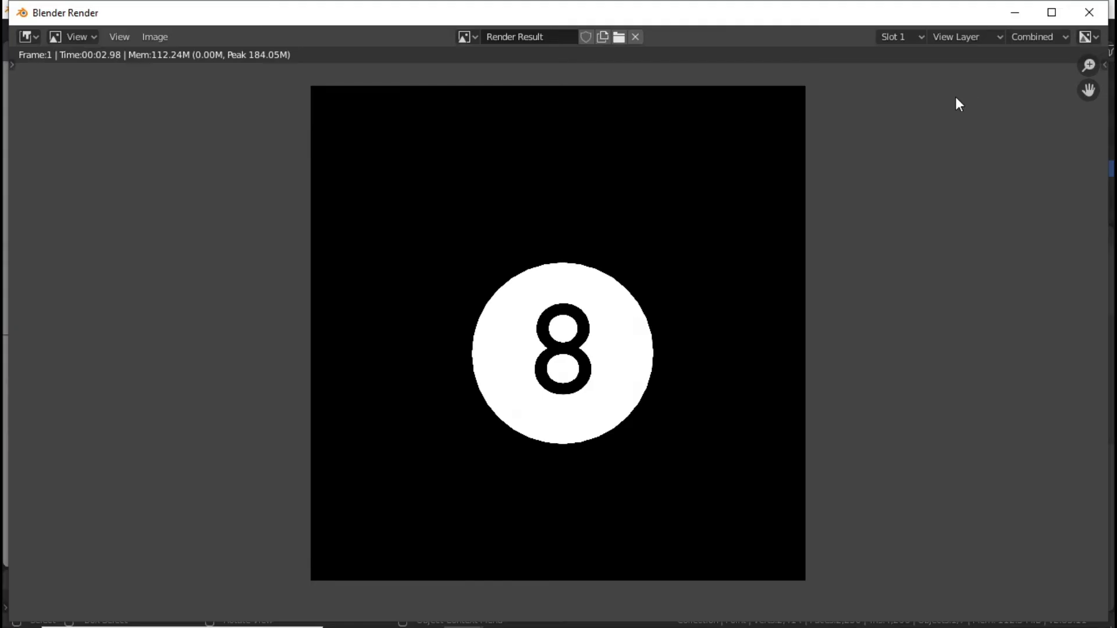
left_click(1098, 12)
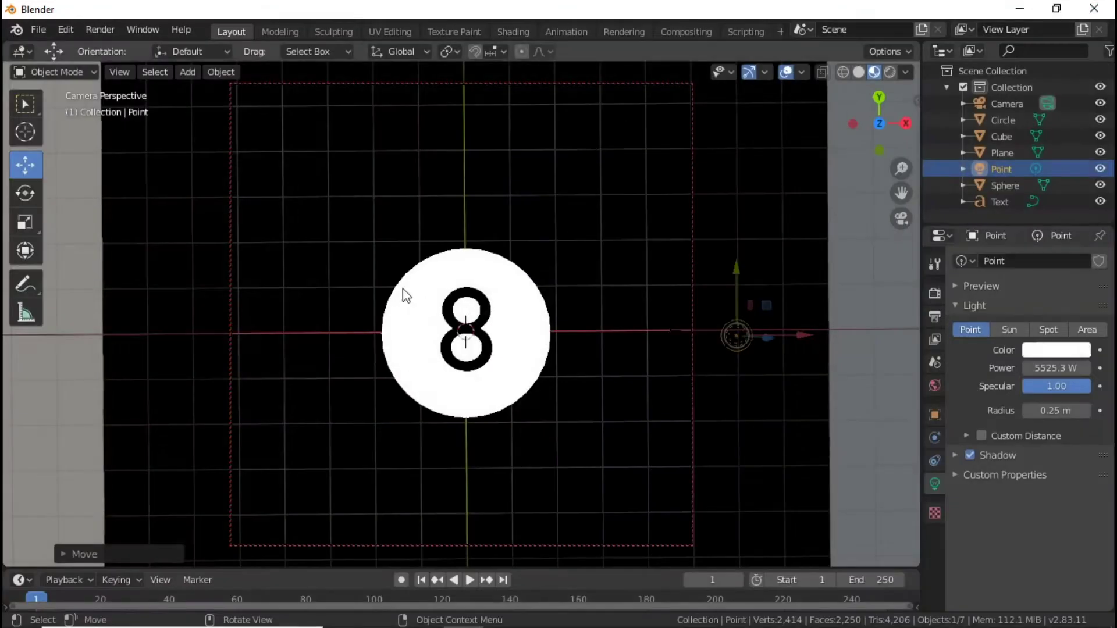
Delete the camera, circle, cube, plane and text, keeping only the point light and the sphere.
scroll(157, 216, "down", 3)
scroll(294, 241, "up", 2)
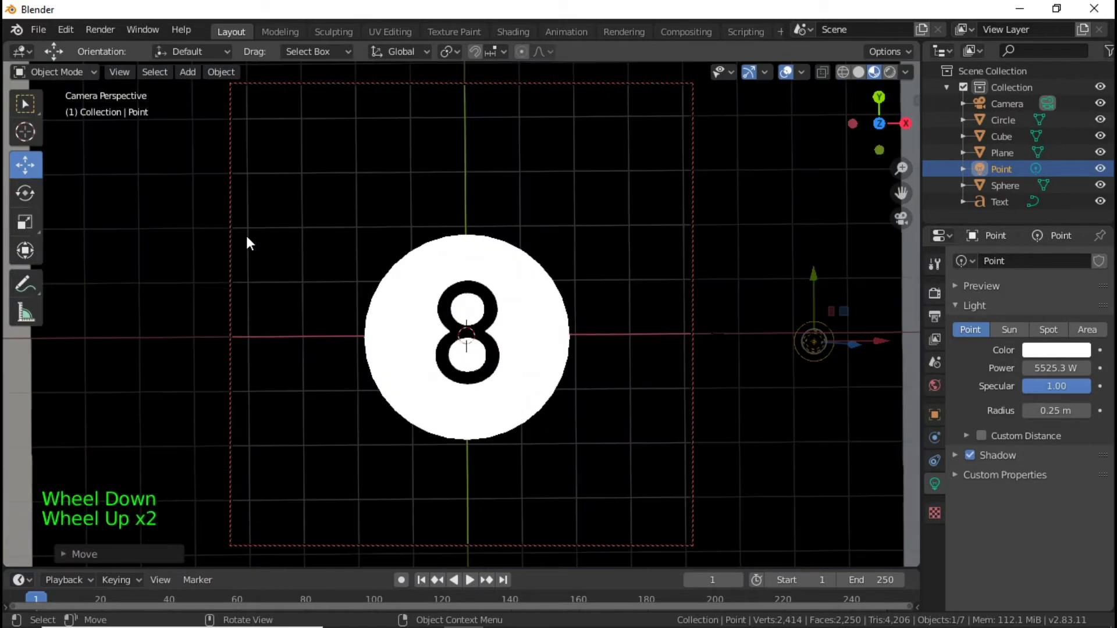
left_click_drag(10, 378, 832, 486)
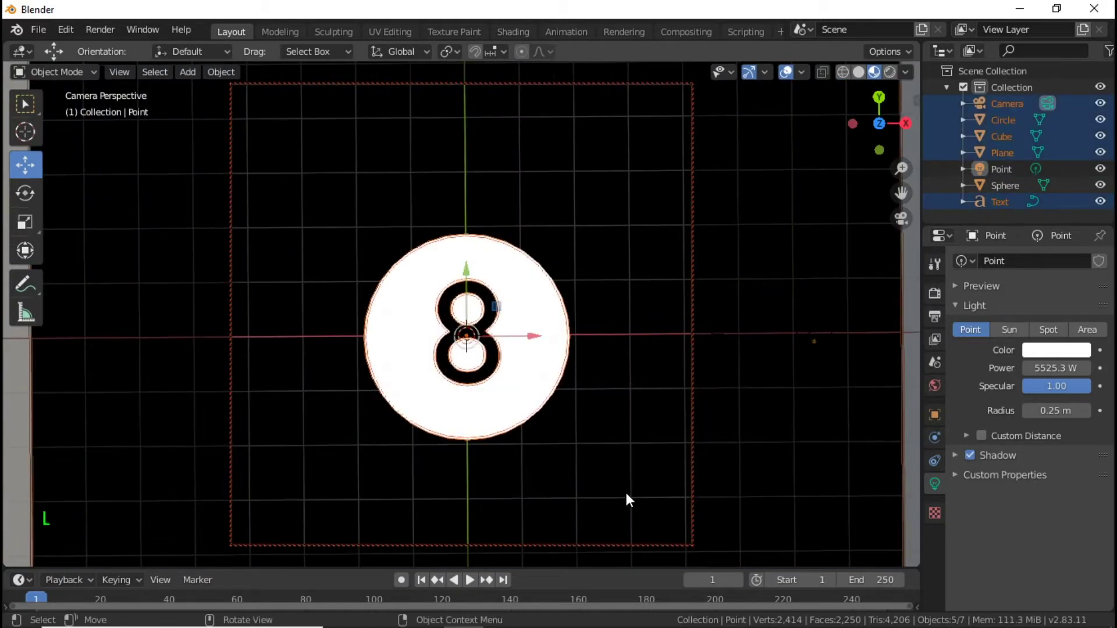
right_click(574, 312)
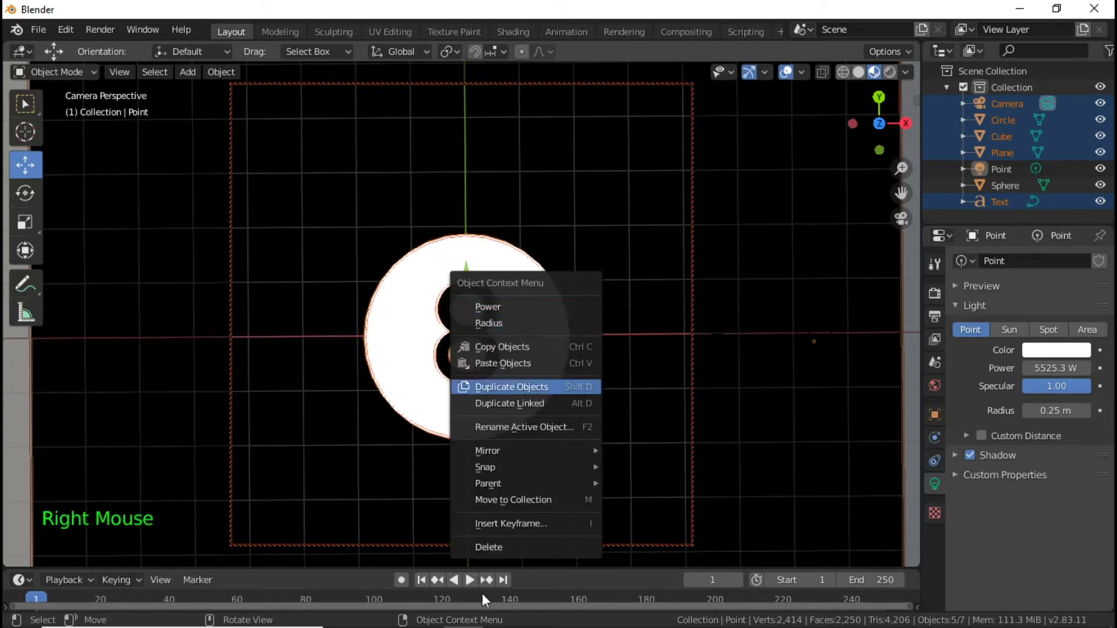
right_click(516, 488)
left_click(457, 608)
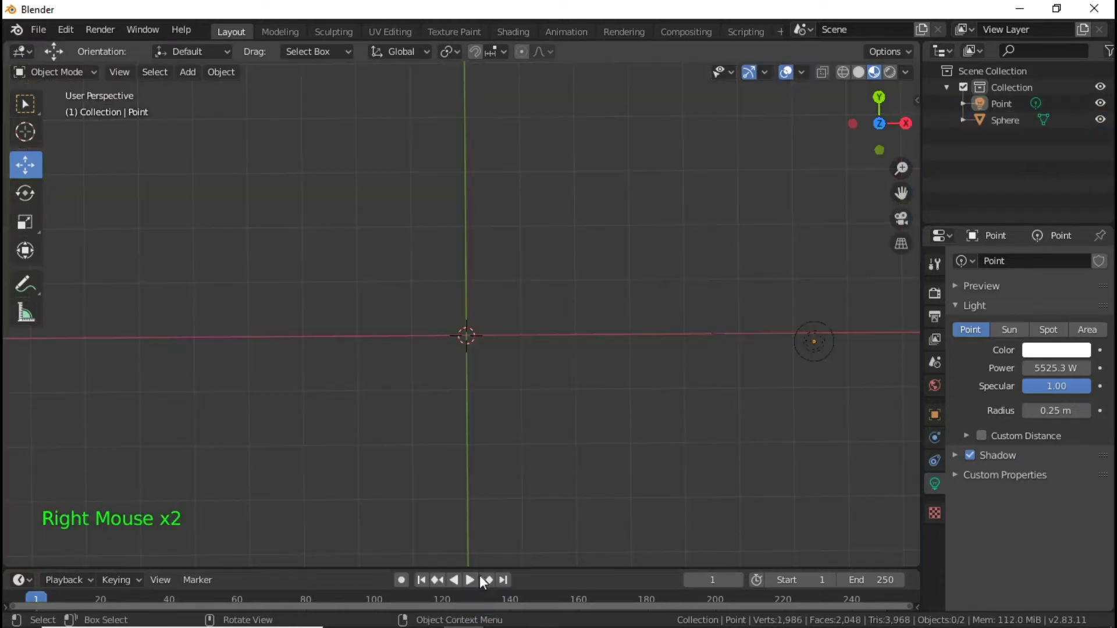
Move the sphere along the X axis back to near the world origin.
scroll(586, 331, "down", 5)
scroll(587, 333, "down", 3)
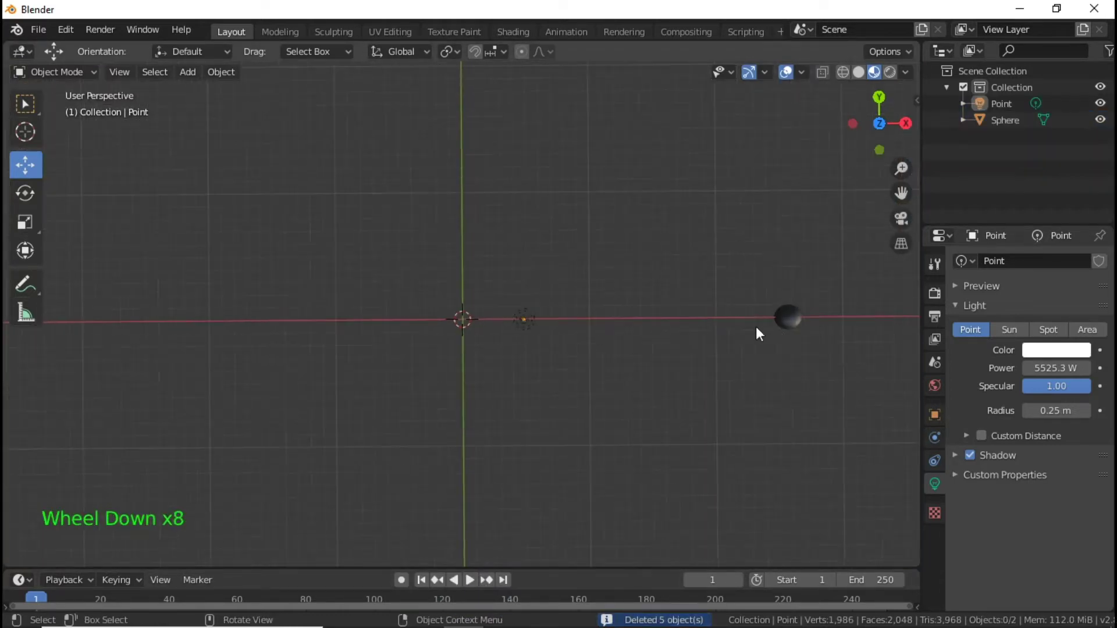
left_click(789, 318)
left_click_drag(854, 319, 518, 348)
scroll(518, 348, "up", 1)
middle_click(519, 348)
scroll(519, 347, "up", 11)
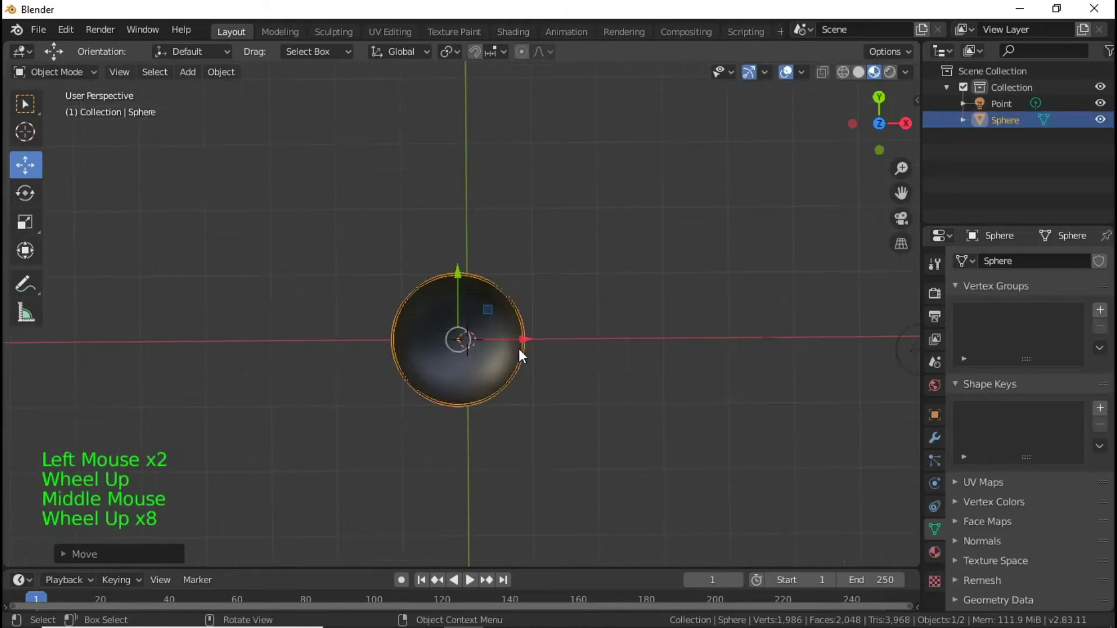
scroll(561, 365, "down", 2)
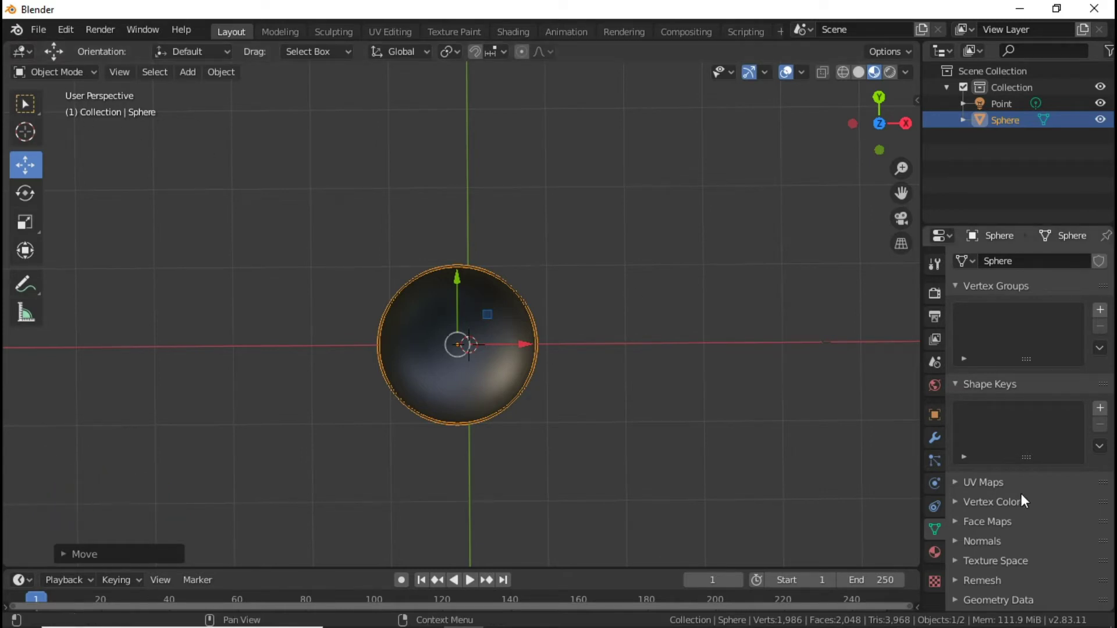
Load 8 Ball.png from the Pool Hall Photoshoot folder as the sphere material's Base Color image texture.
left_click(933, 553)
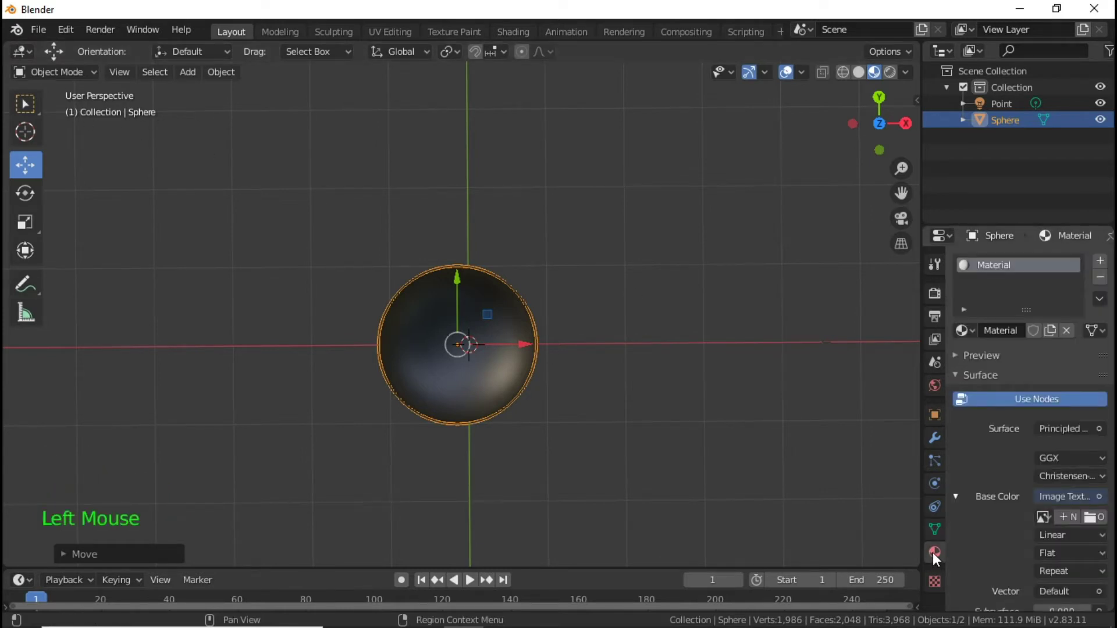
left_click(1094, 517)
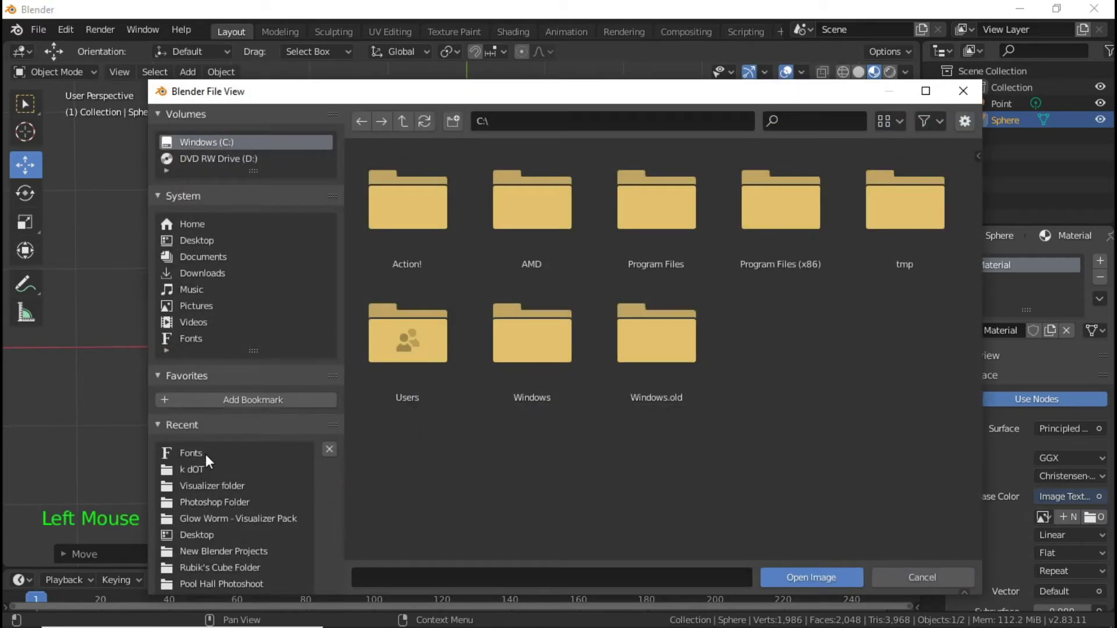
left_click(235, 584)
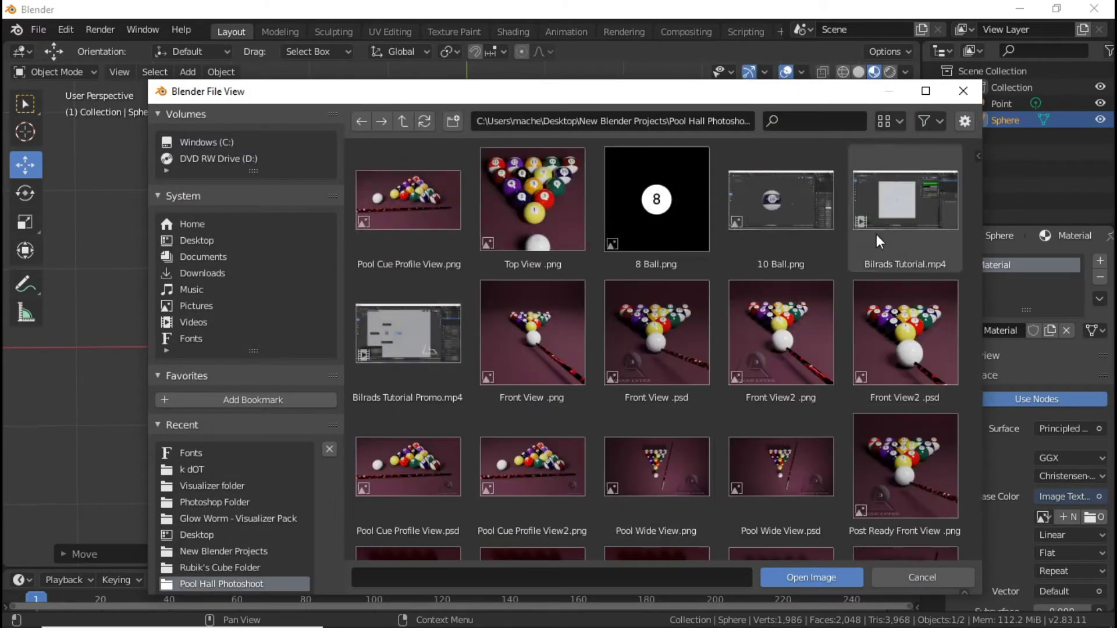
double_click(643, 203)
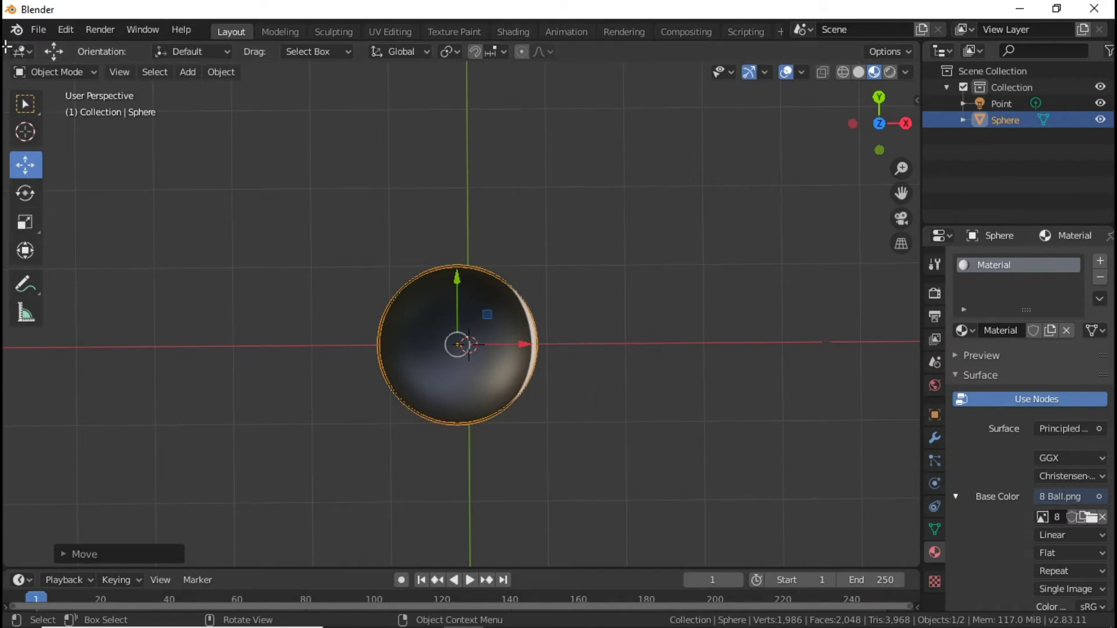
Split the 3D viewport into two side-by-side areas and make one of them a UV Editor.
left_click_drag(10, 61, 553, 119)
left_click(36, 54)
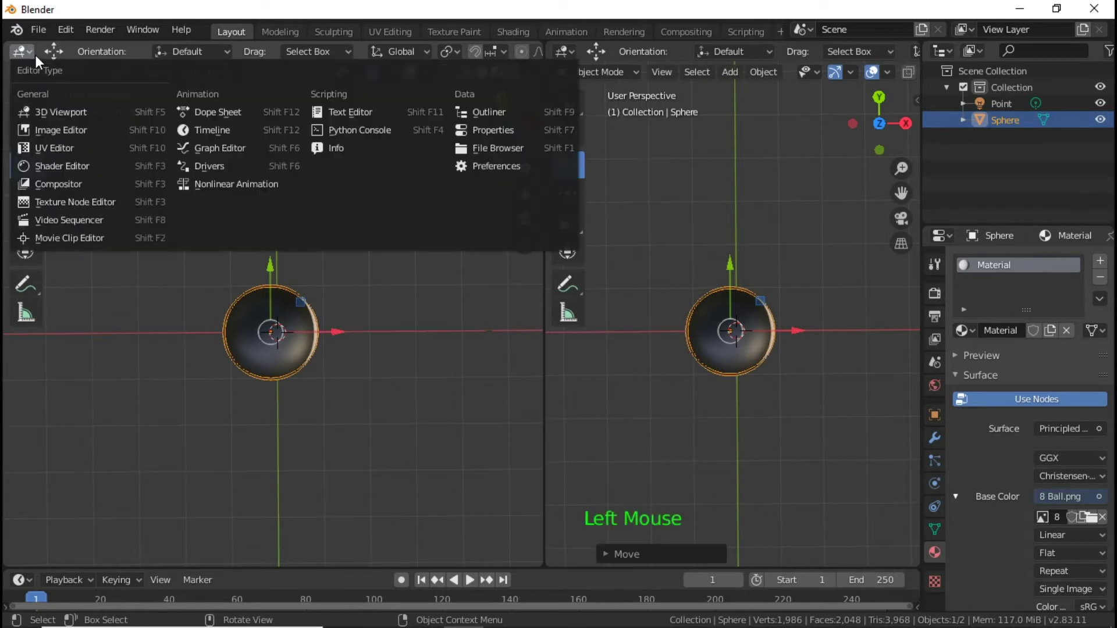
left_click(89, 147)
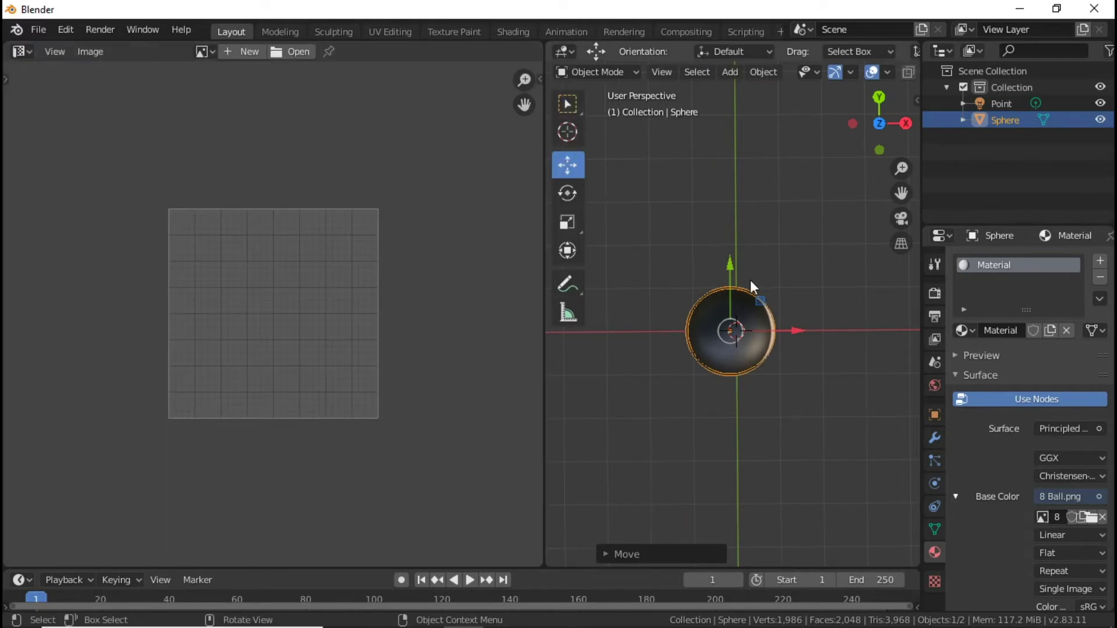
left_click(1089, 519)
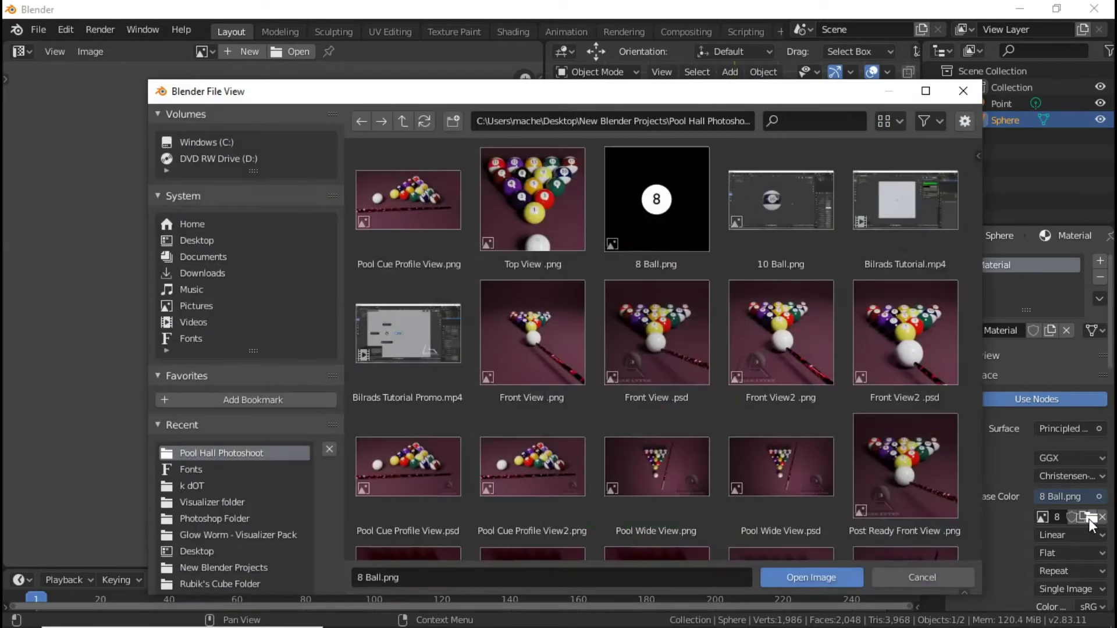
double_click(656, 199)
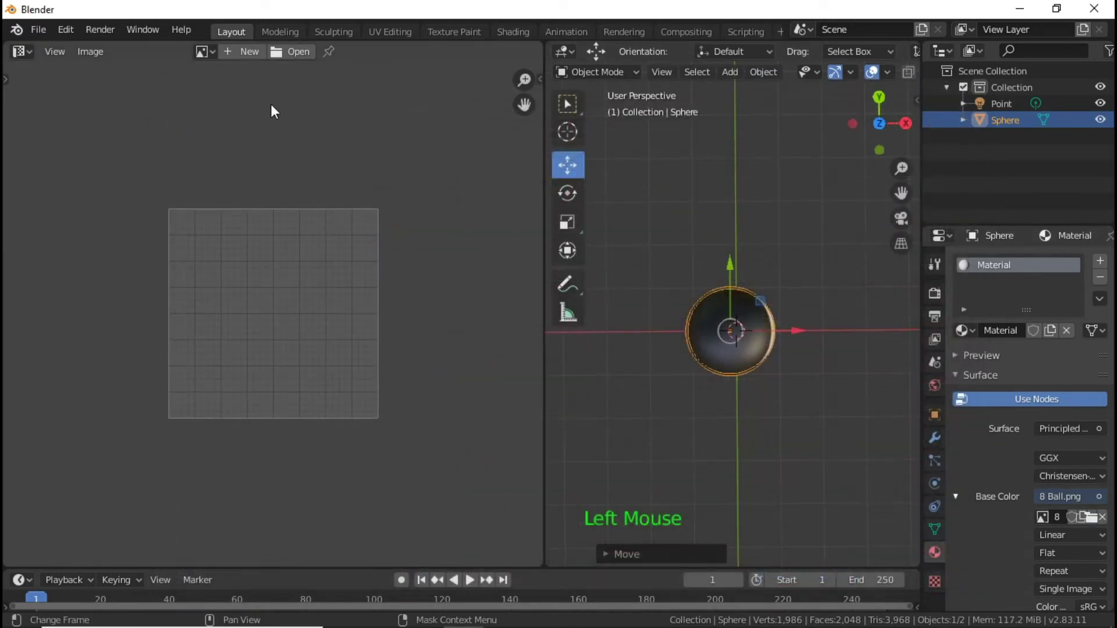
left_click(1104, 518)
left_click(1099, 496)
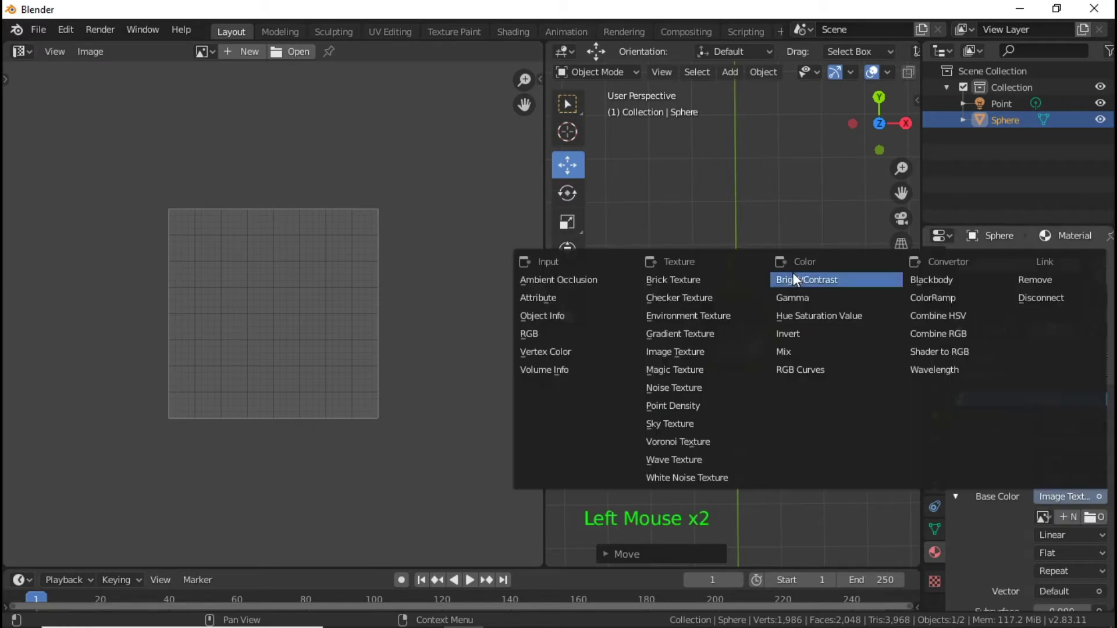
left_click(997, 277)
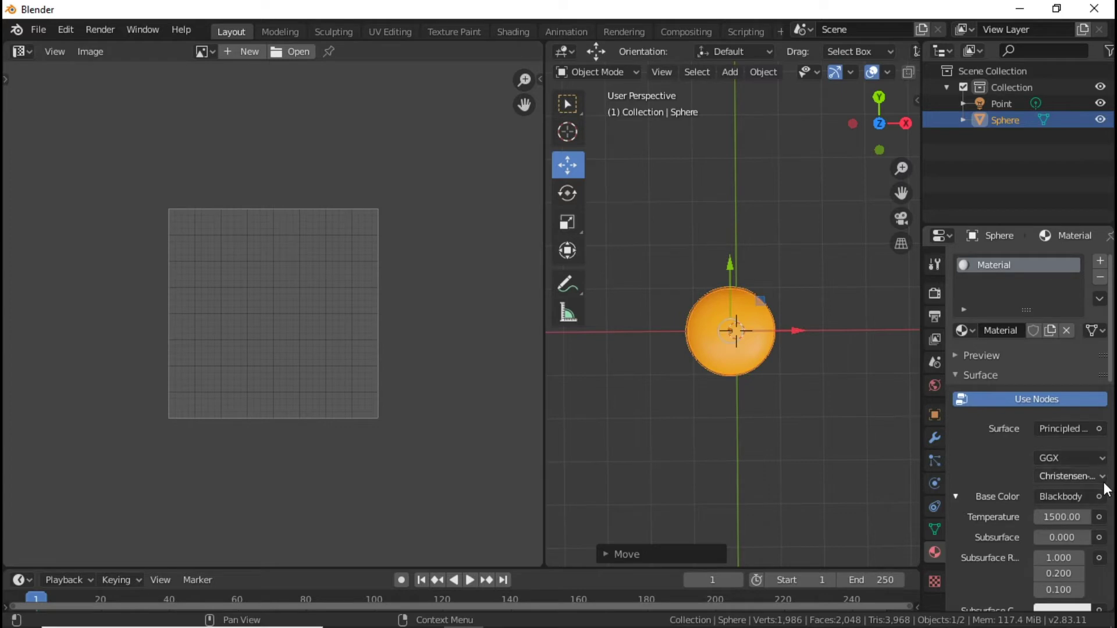
key("ctrl")
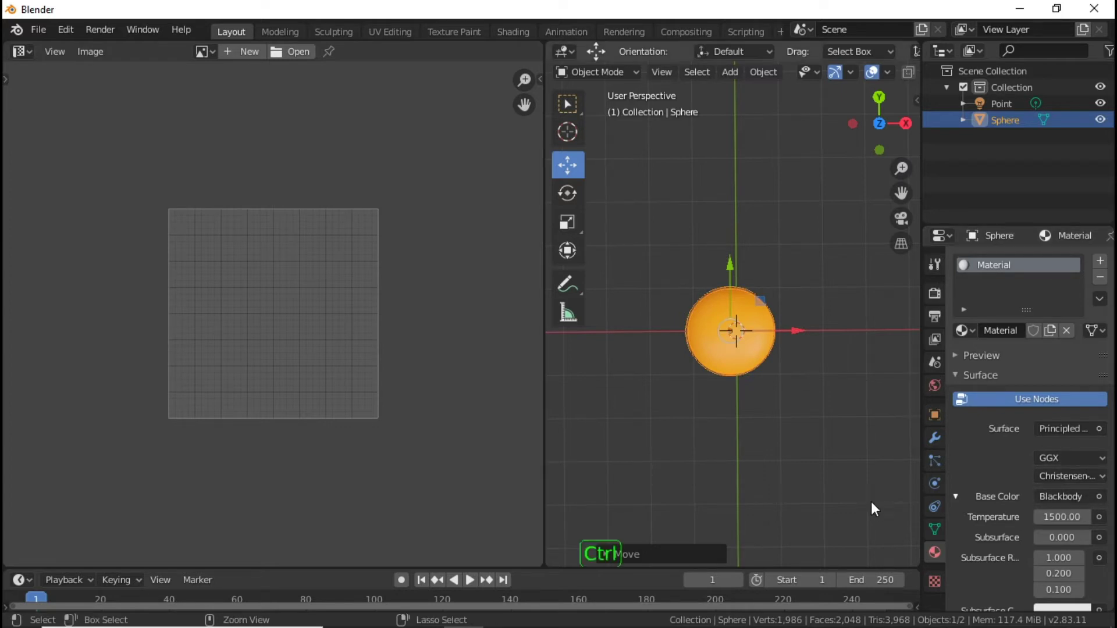
key("ctrl+z")
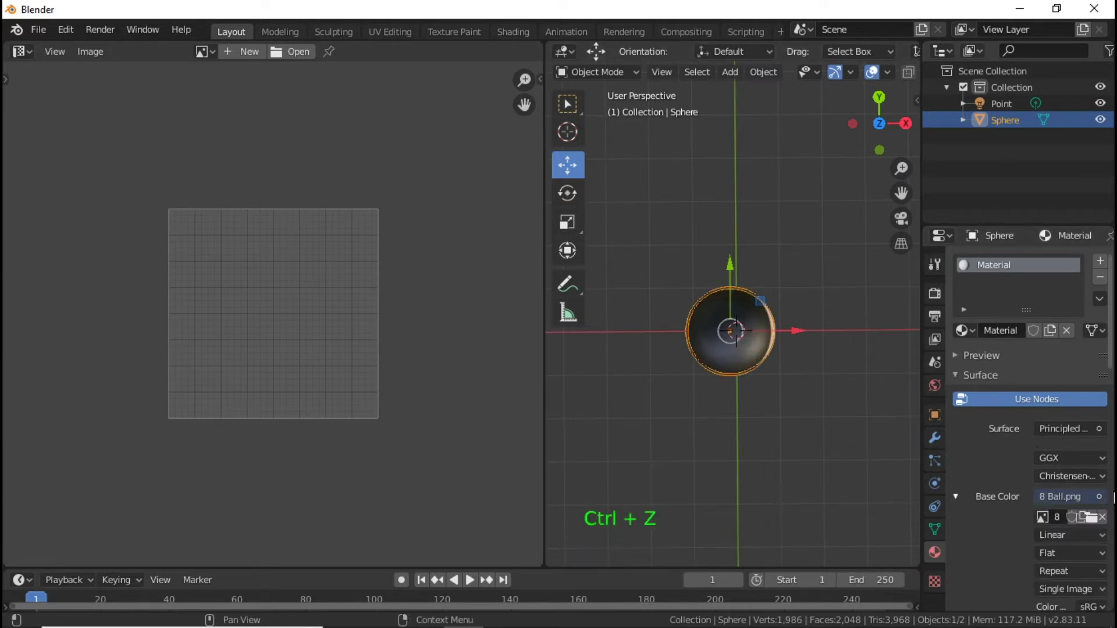
Remove the existing texture from the sphere material's Base Color and assign a fresh Image Texture to it.
left_click(1100, 496)
left_click(1059, 282)
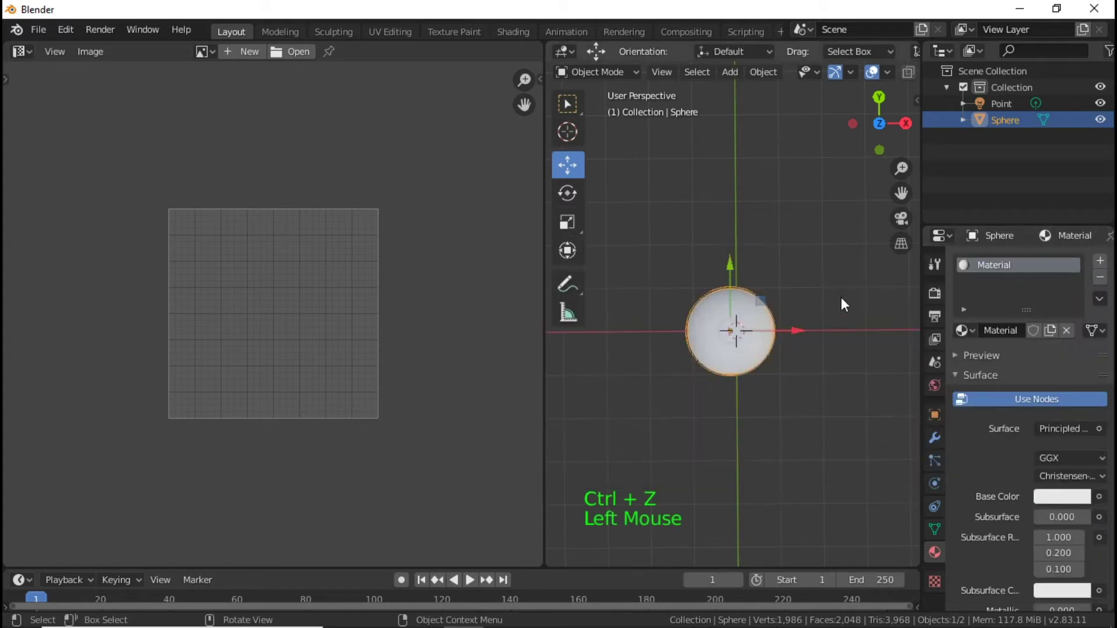
left_click(1099, 496)
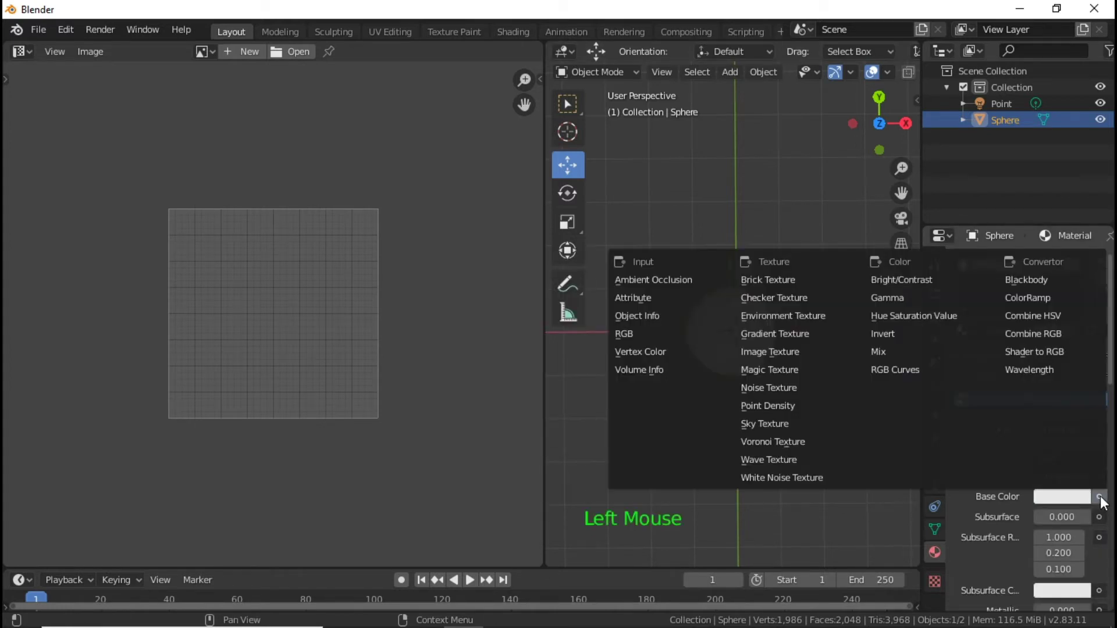
left_click(801, 348)
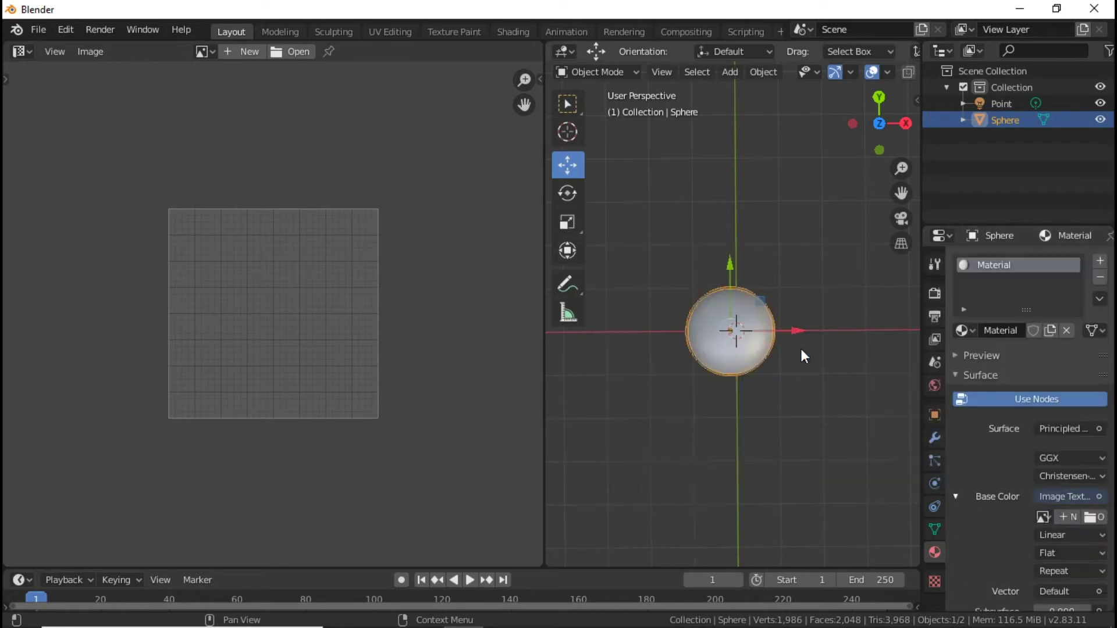
Load 8 Ball.png from the Pool Hall Photoshoot folder into the sphere material's Base Color image texture.
left_click(1092, 520)
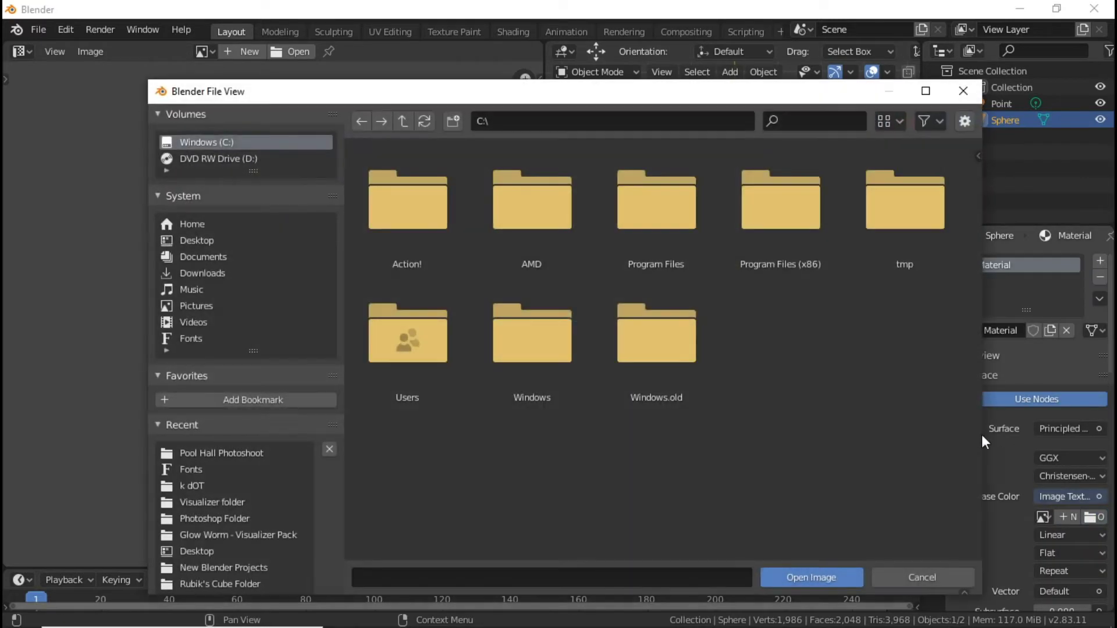
left_click(260, 453)
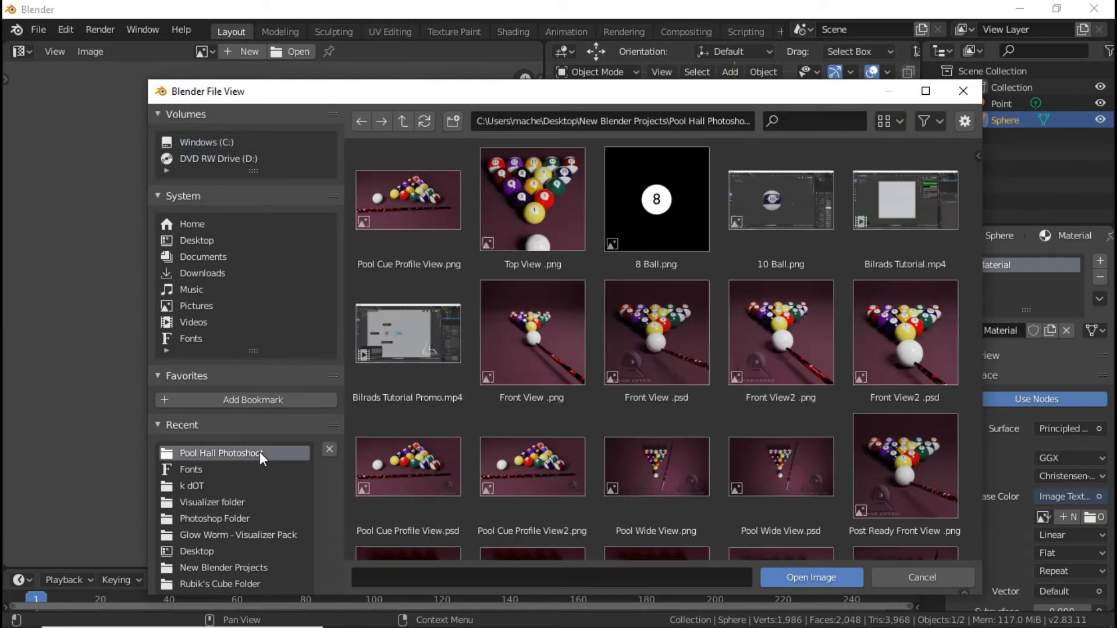
double_click(634, 228)
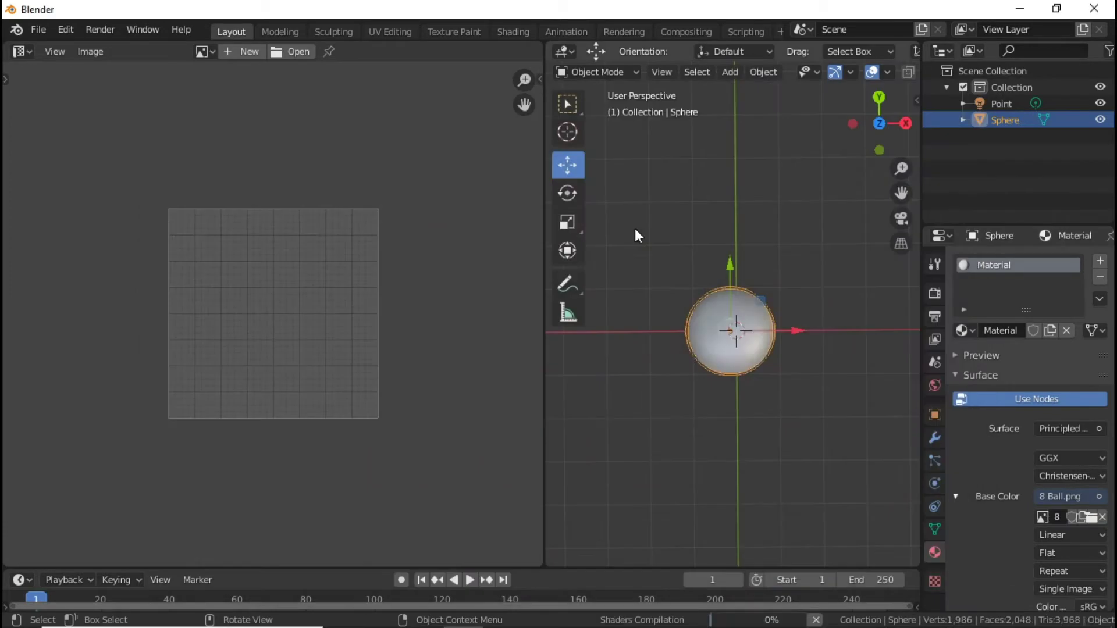
Open 8 Ball.png from the Pool Hall Photoshoot folder in the UV Editor.
left_click(292, 50)
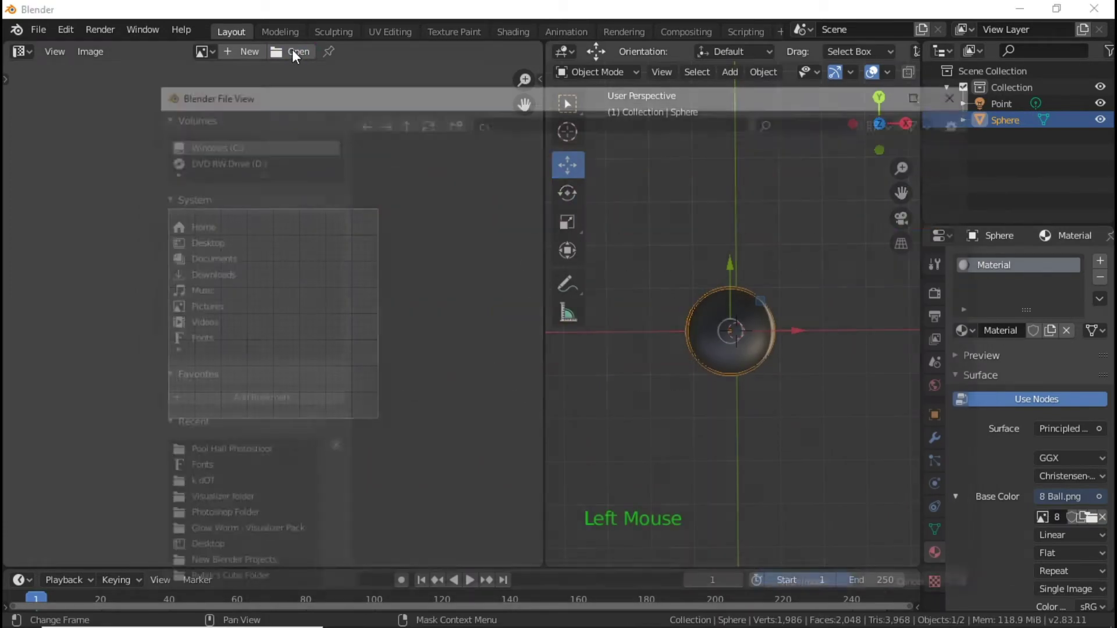
left_click(259, 453)
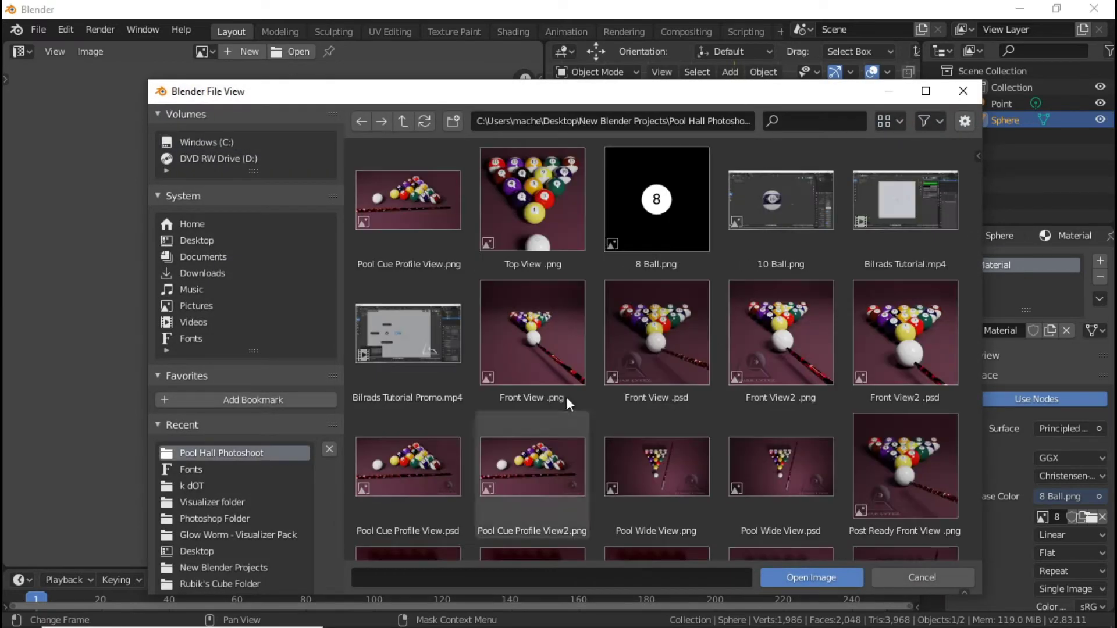
double_click(655, 197)
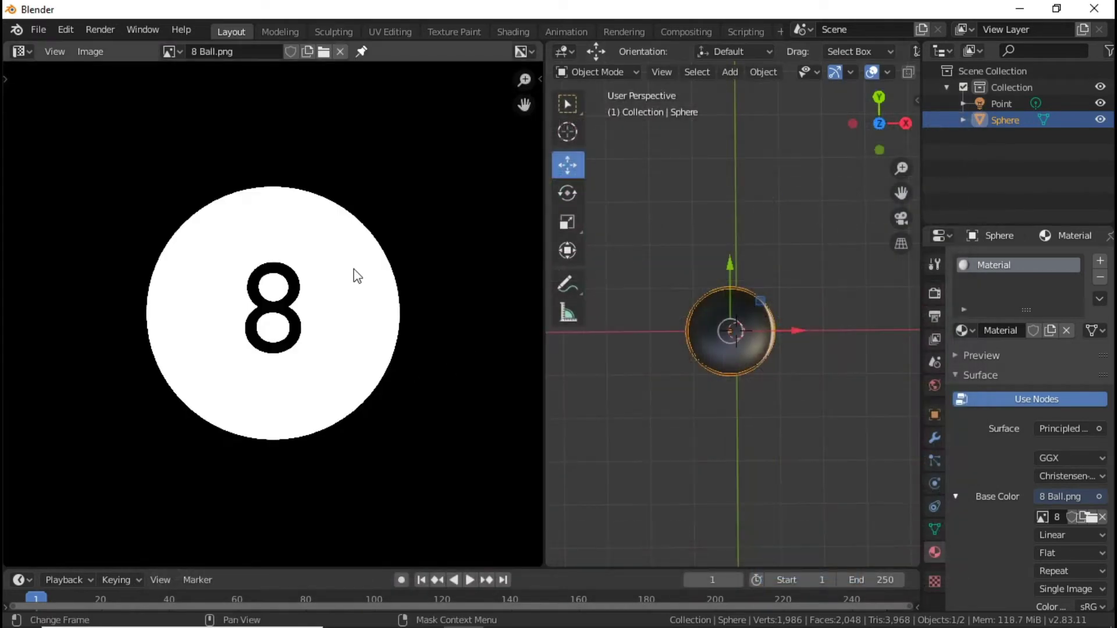
scroll(351, 267, "down", 3)
scroll(353, 262, "up", 1)
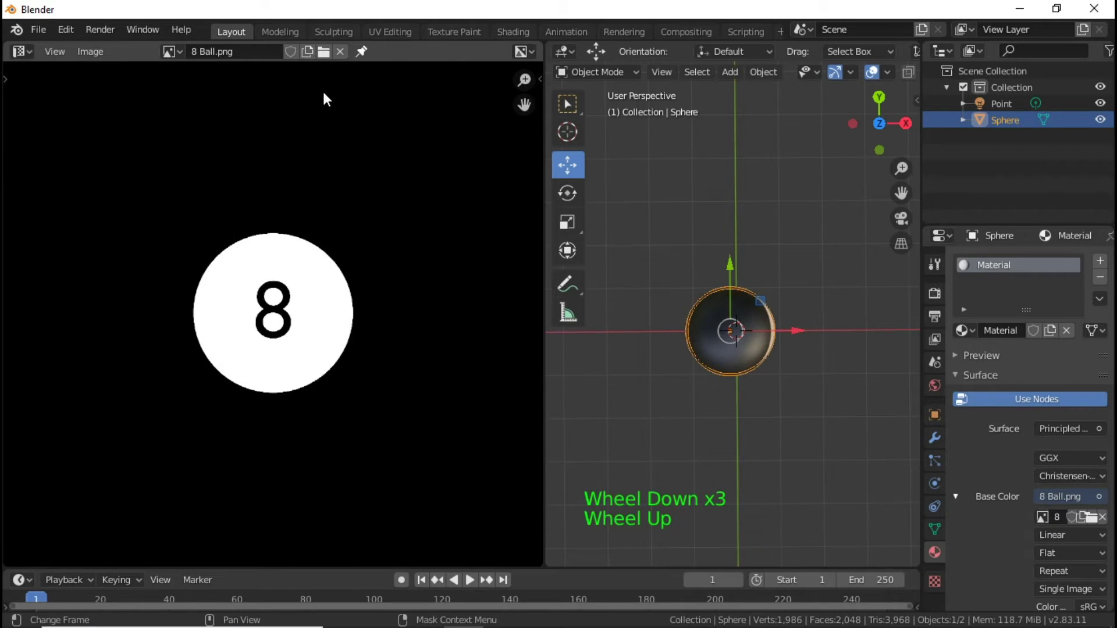
Unlink the image from the UV Editor and briefly view the sphere's UV layout in Edit Mode.
left_click(341, 51)
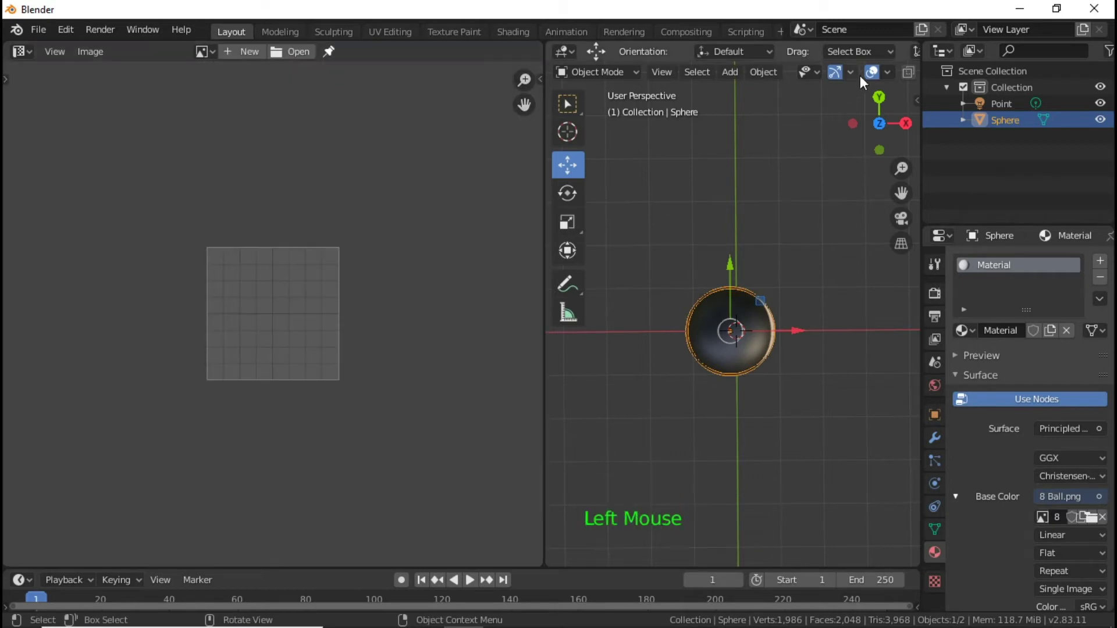
key("Tab")
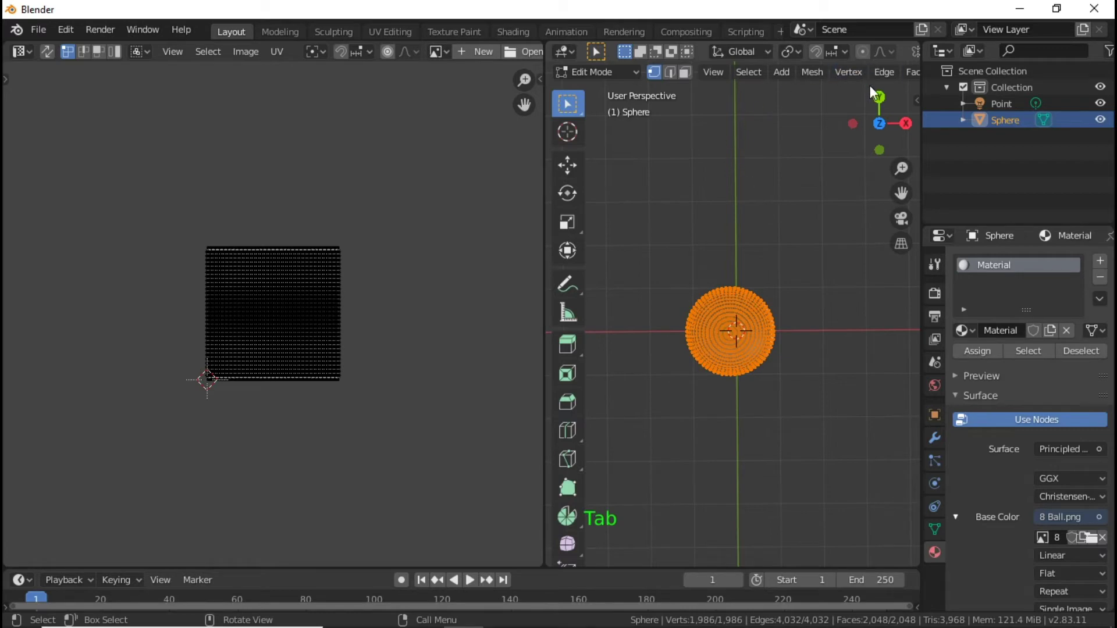
key("Tab")
Reopen 8 Ball.png in the UV Editor so the whole image fits in view.
left_click(289, 51)
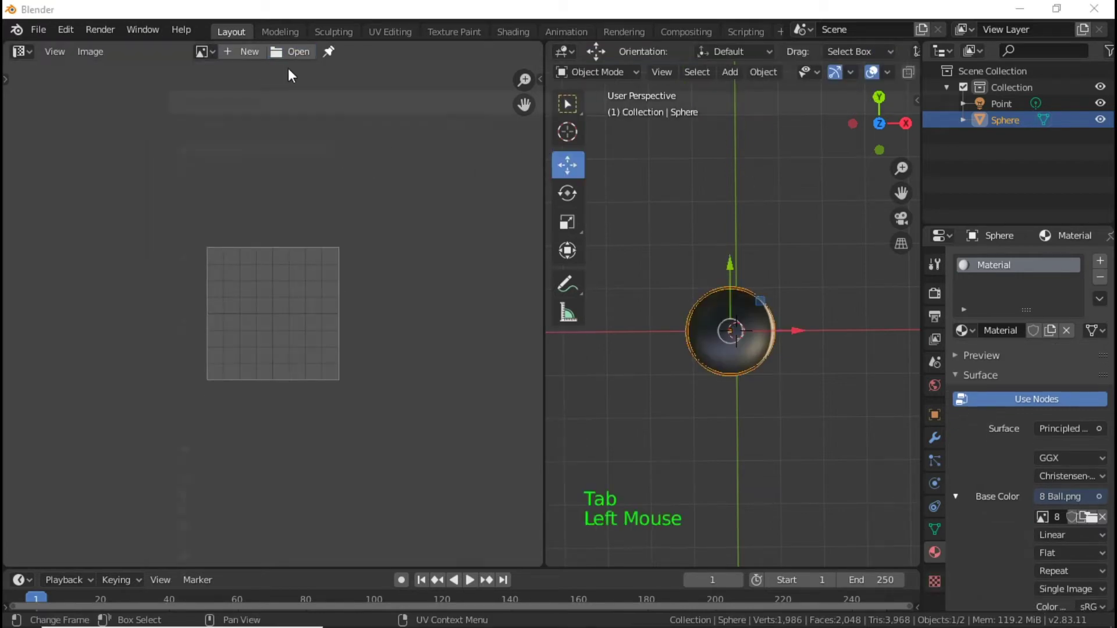
left_click(232, 447)
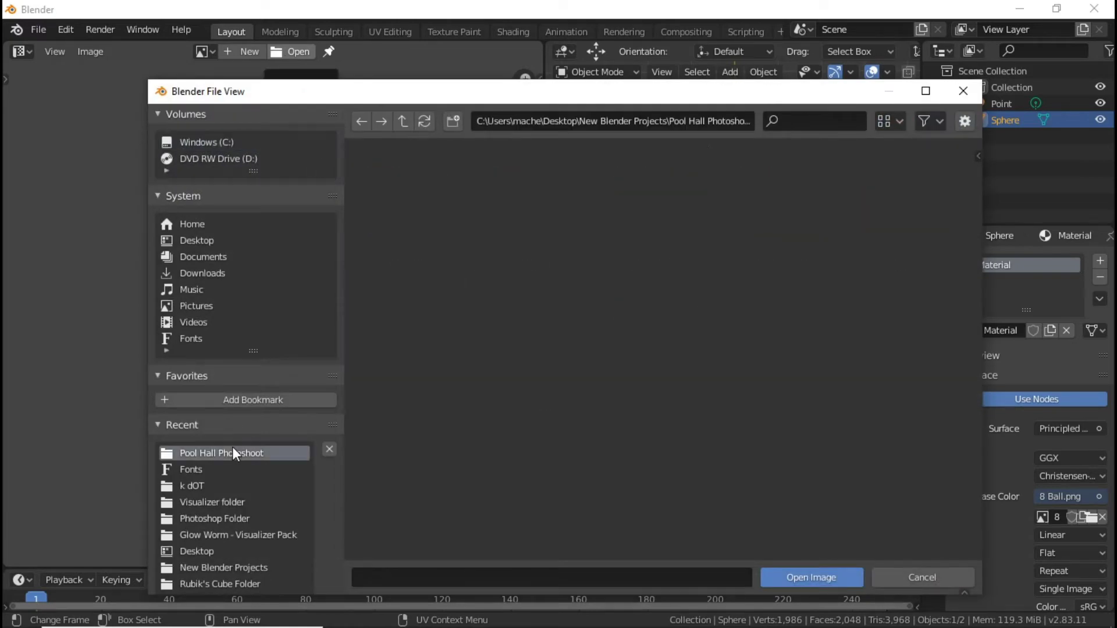
left_click(679, 184)
double_click(679, 183)
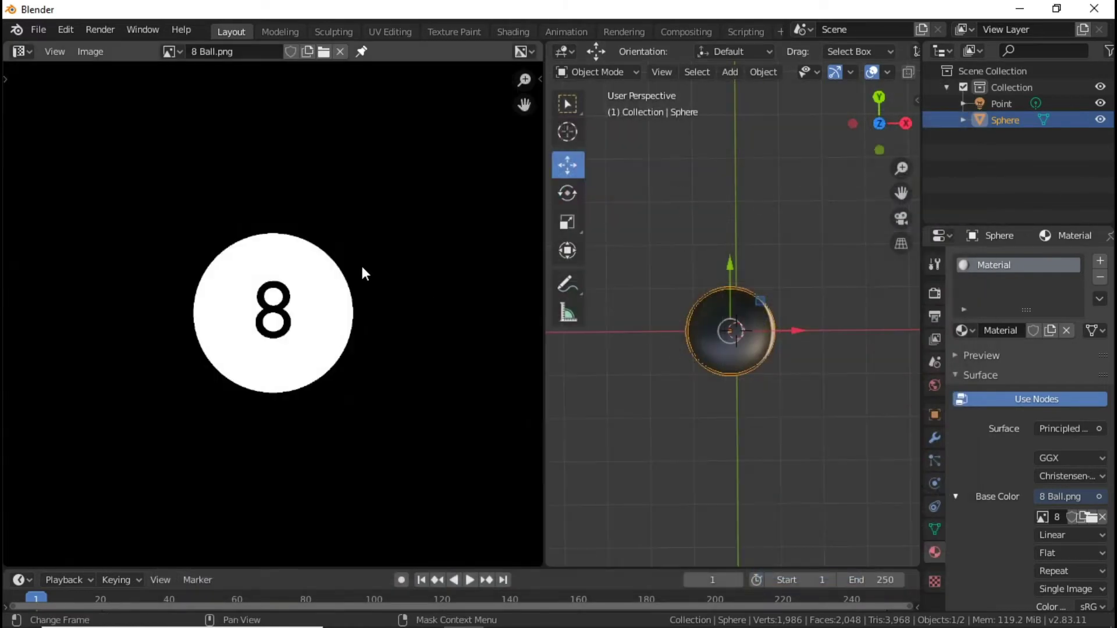
scroll(320, 235, "down", 2)
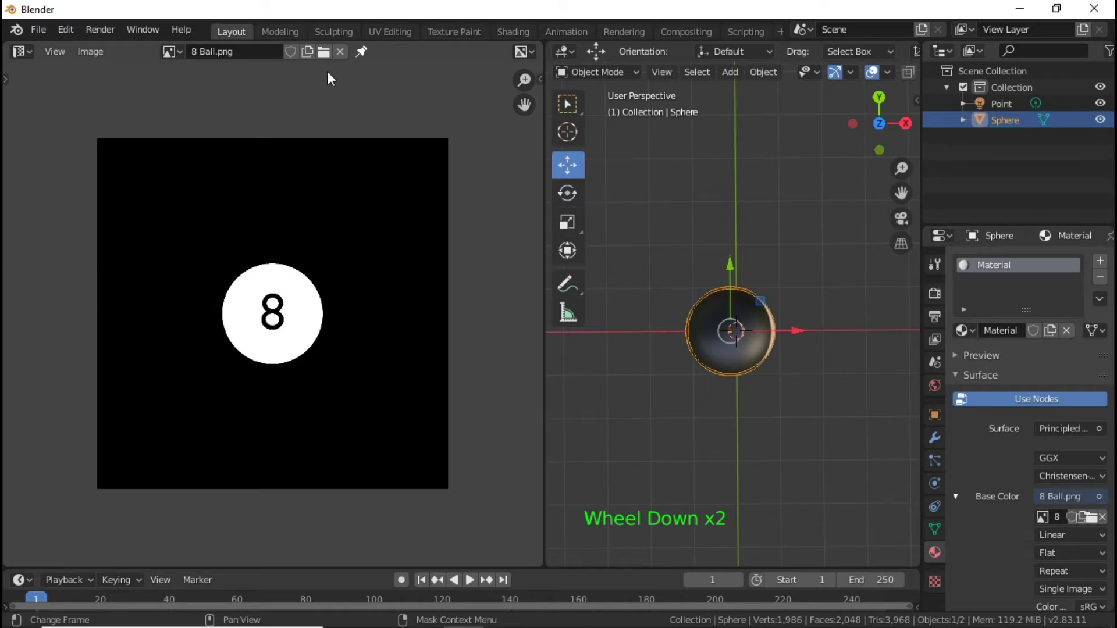
Put the sphere into Edit Mode and widen the 3D viewport by narrowing the UV Editor.
key("Tab")
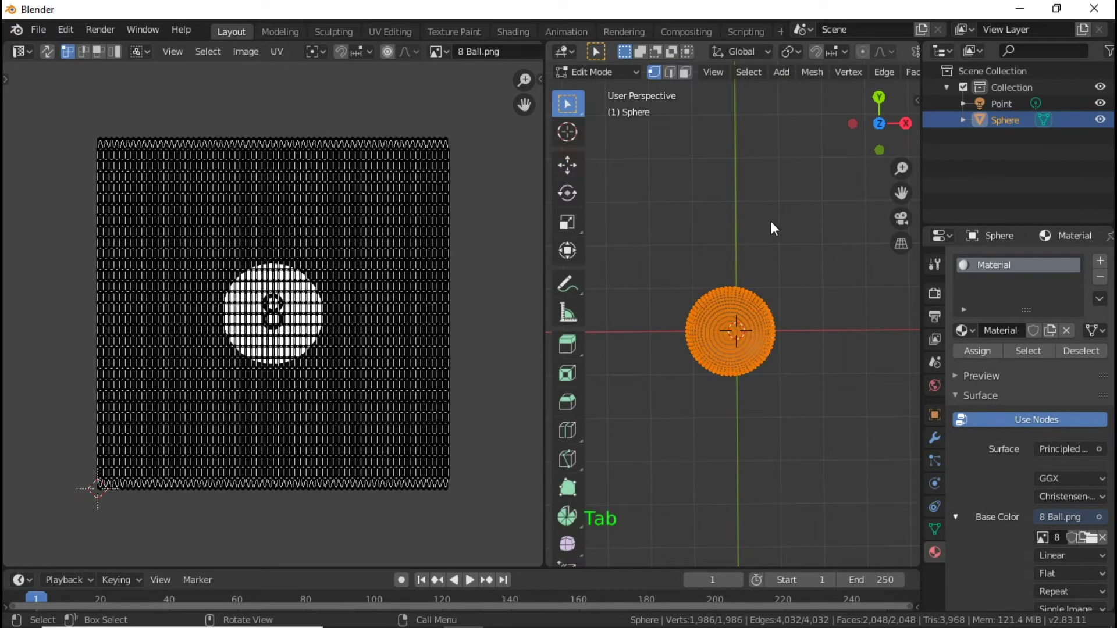
scroll(759, 98, "down", 2)
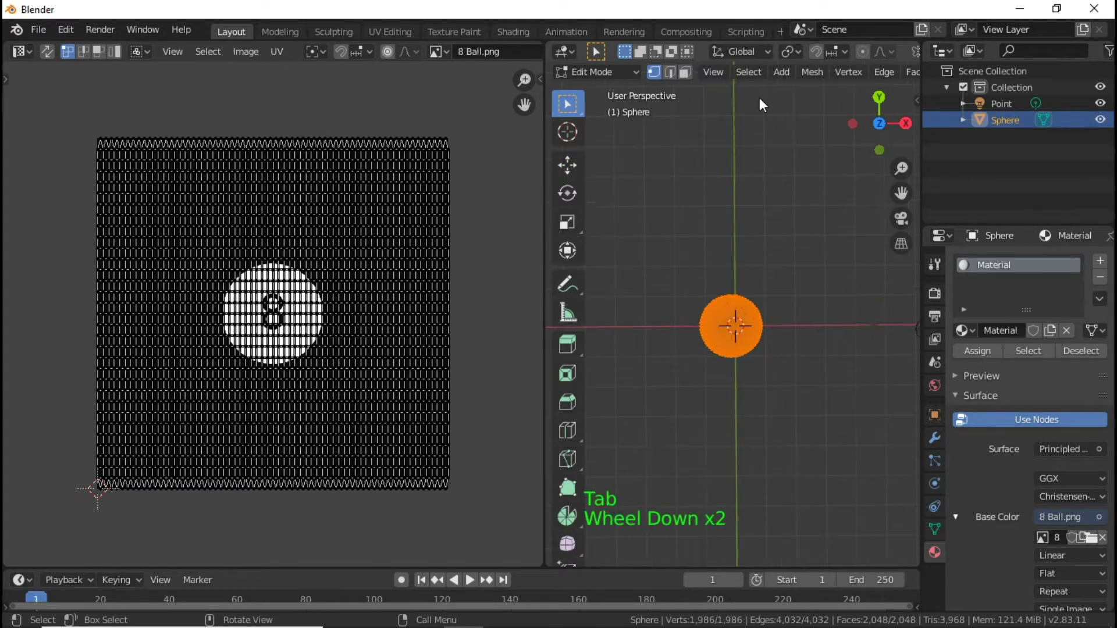
scroll(603, 111, "up", 1)
left_click_drag(545, 60, 453, 61)
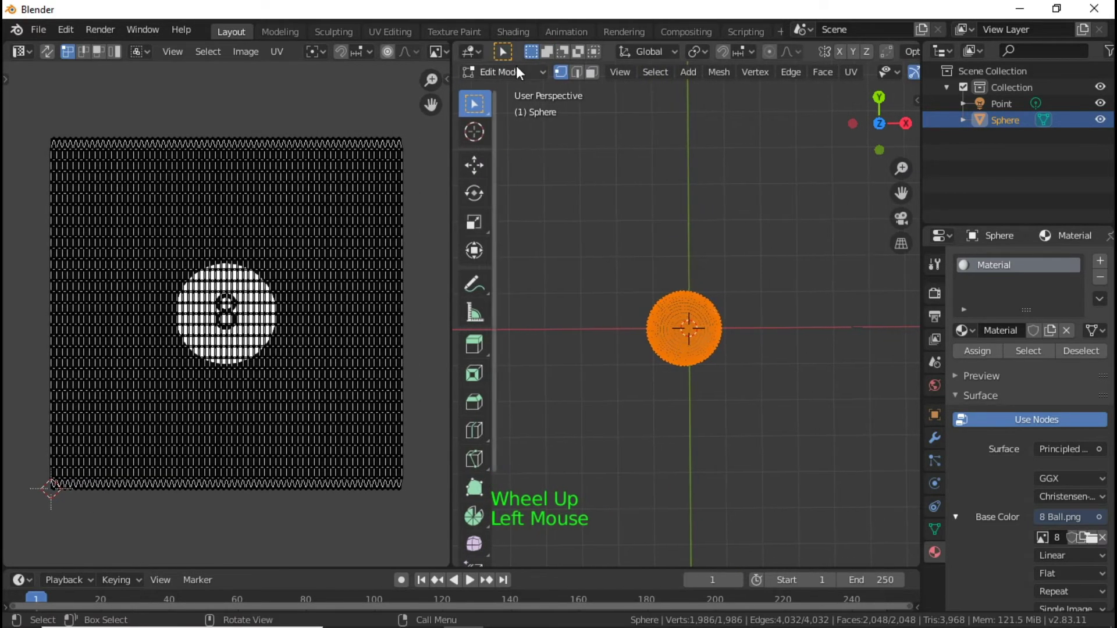
Map the whole sphere's UVs onto the 8 ball image with Project from View (Bounds).
left_click(849, 73)
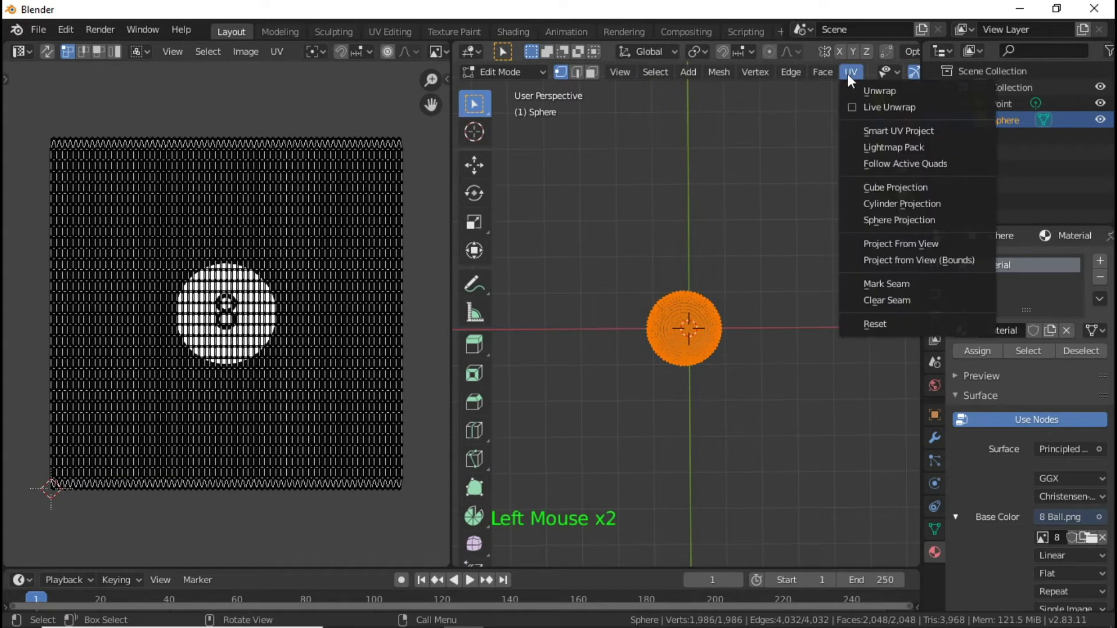
left_click(909, 266)
scroll(854, 355, "up", 3)
scroll(855, 356, "up", 3)
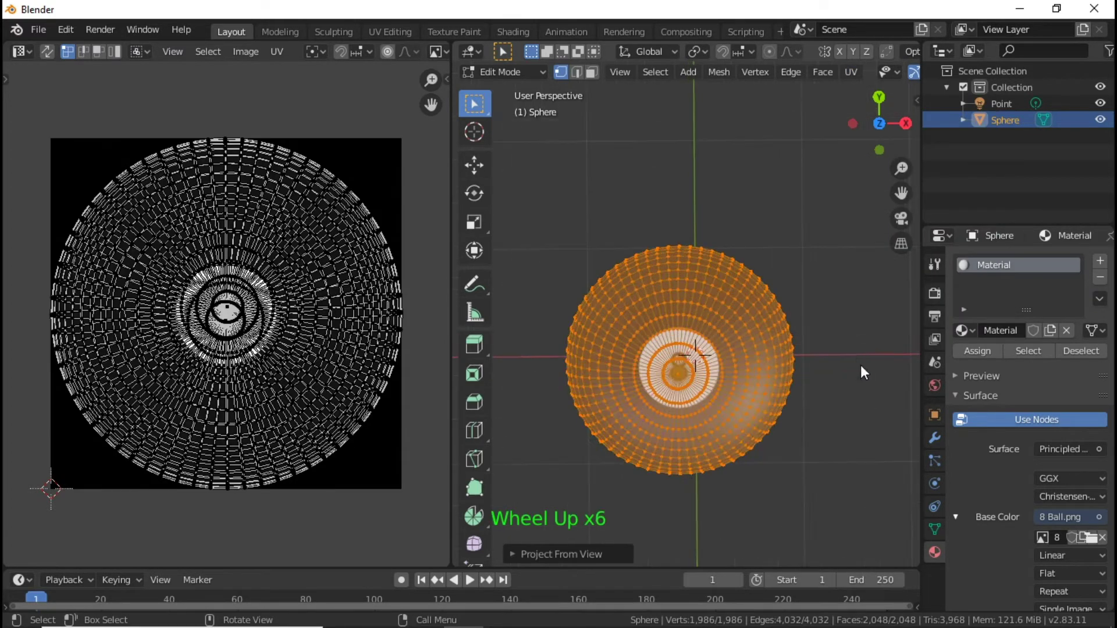
scroll(857, 426, "up", 1)
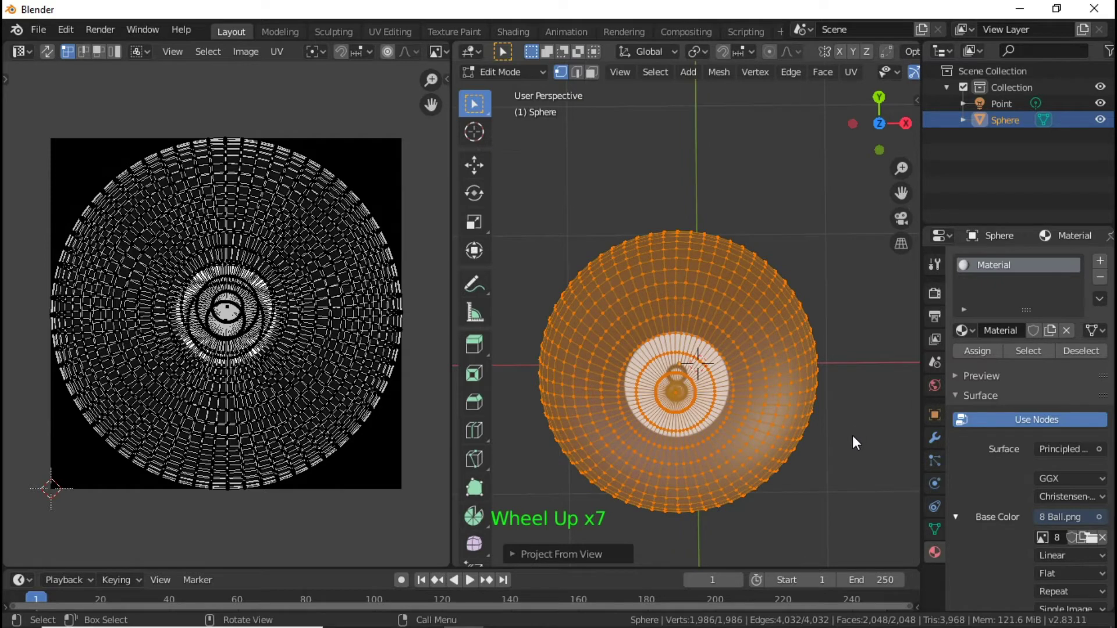
Select all of the sphere's UVs in the UV Editor and apply Remove Double UVs.
scroll(318, 312, "down", 1)
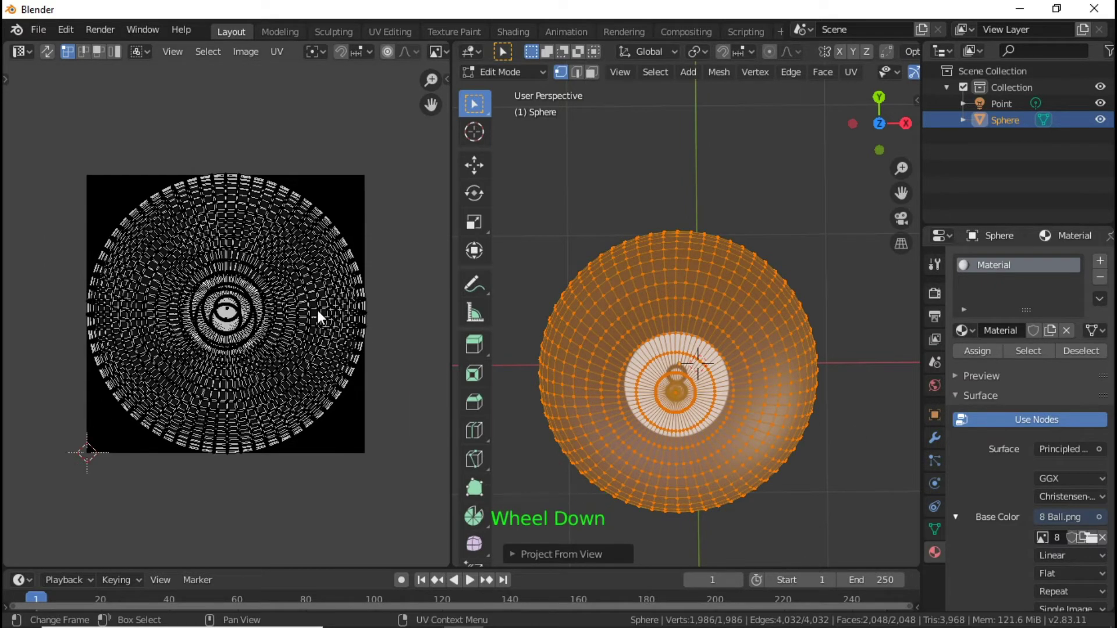
key("a")
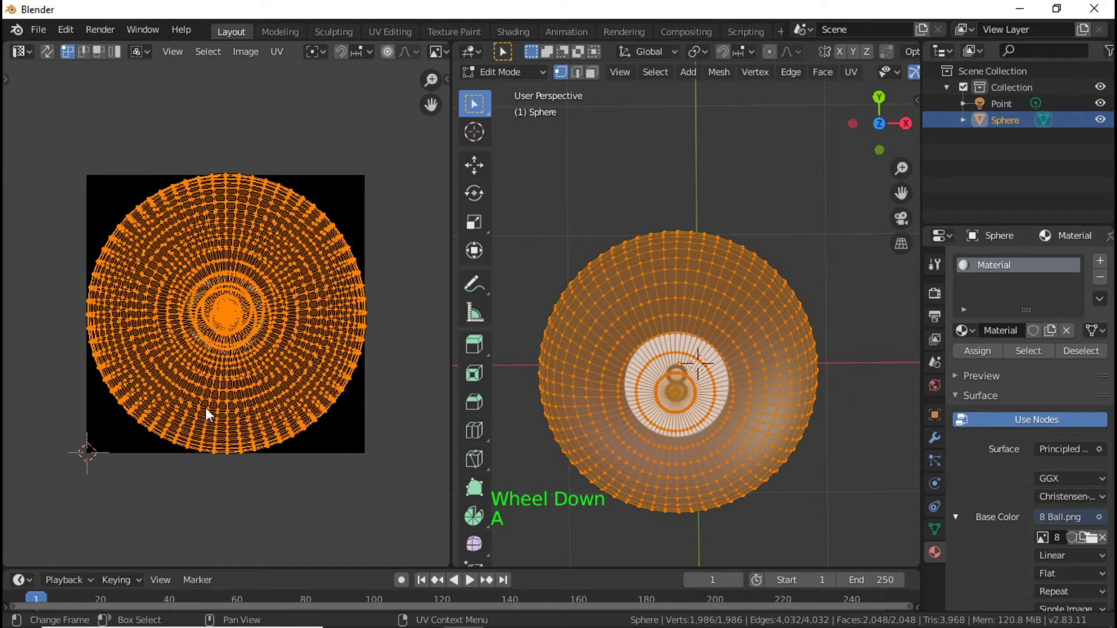
scroll(321, 404, "down", 1)
scroll(311, 364, "up", 3)
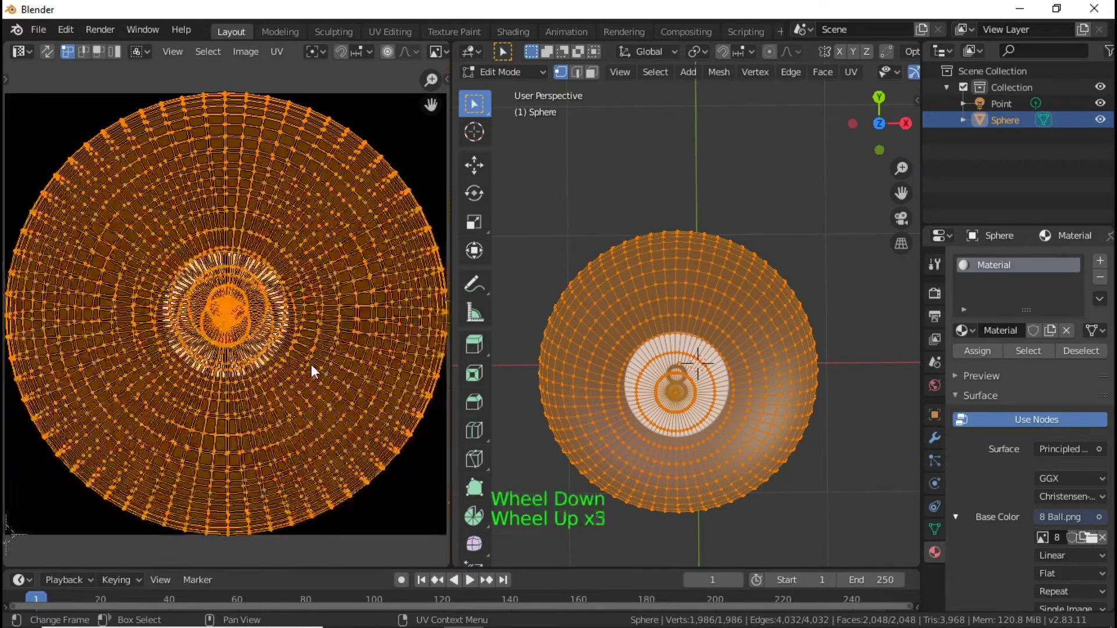
scroll(310, 364, "up", 3)
scroll(311, 365, "down", 7)
scroll(311, 365, "up", 2)
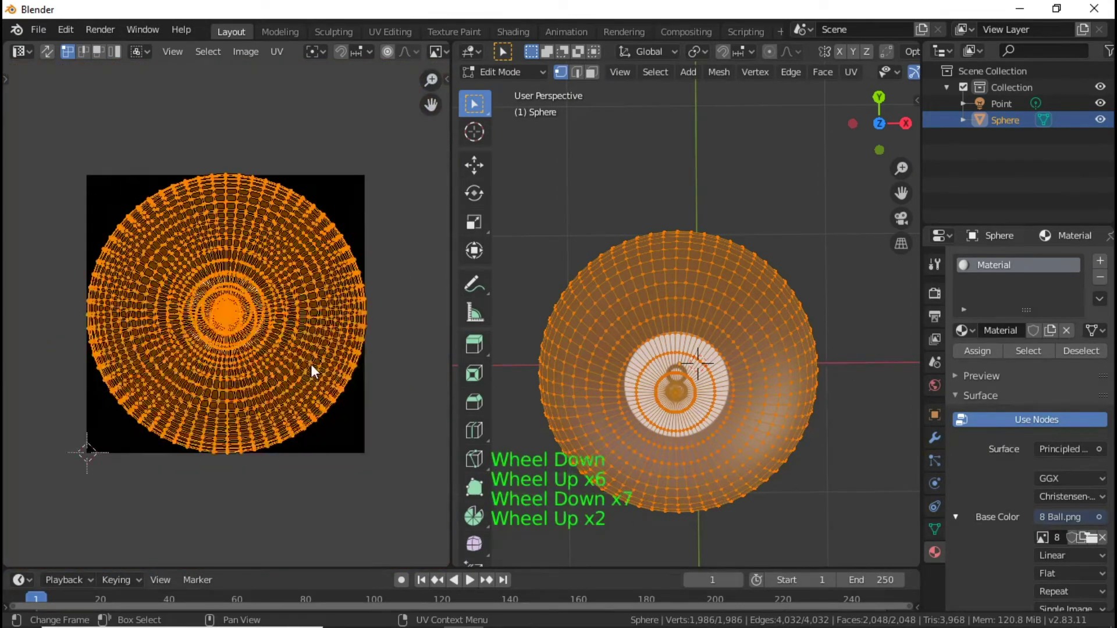
key("x")
right_click(311, 365)
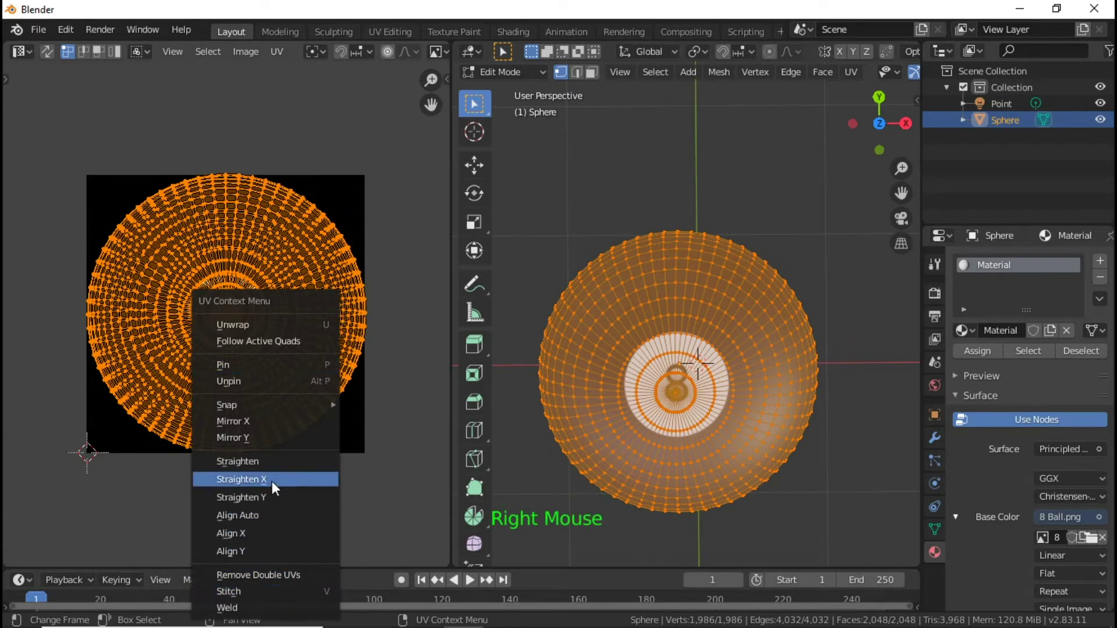
left_click(267, 576)
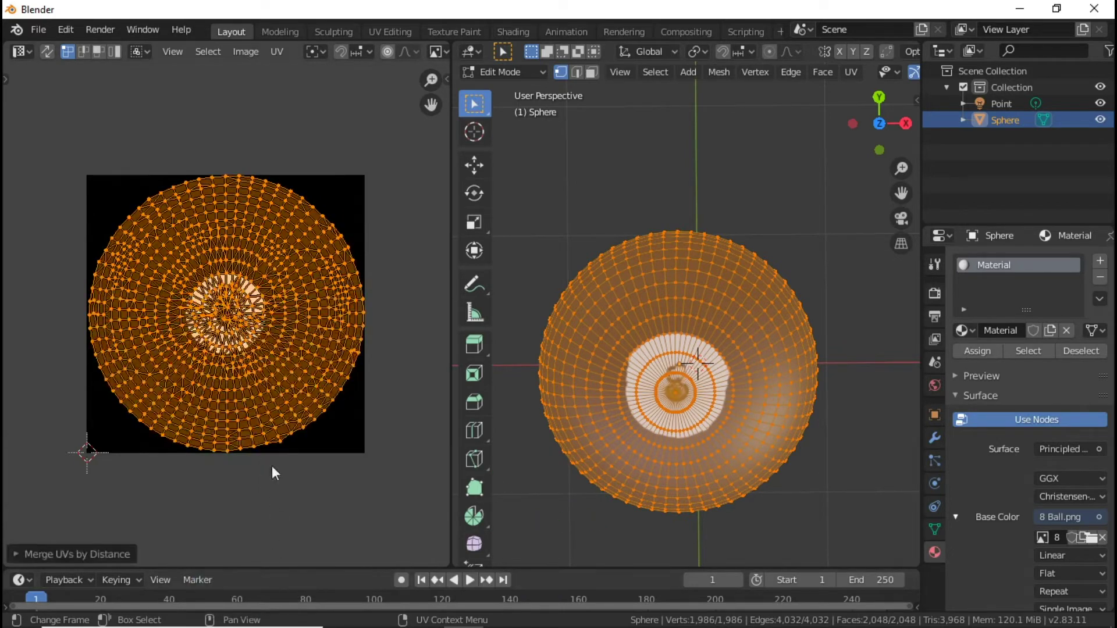
Apply Remove Double UVs once more to the full UV selection.
right_click(245, 302)
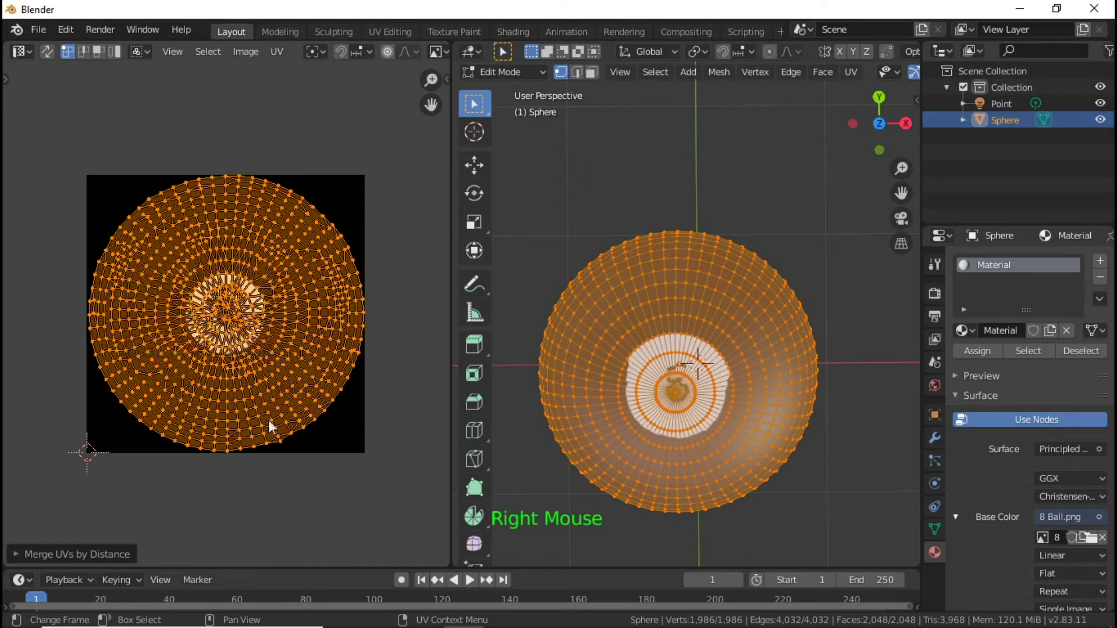
right_click(252, 382)
left_click(231, 385)
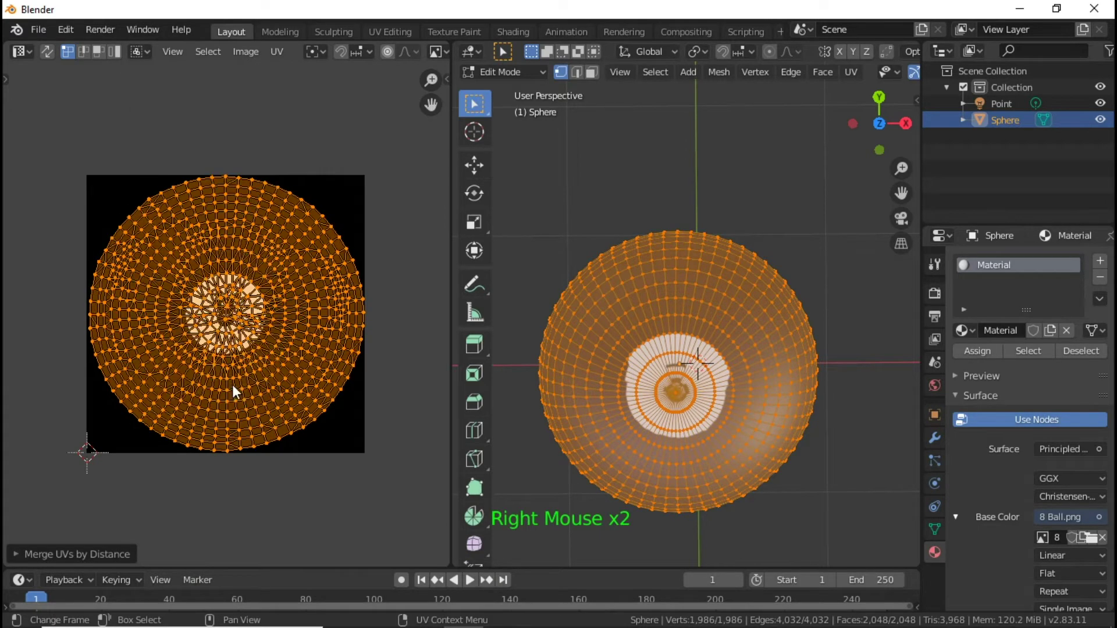
middle_click_drag(282, 365, 285, 403)
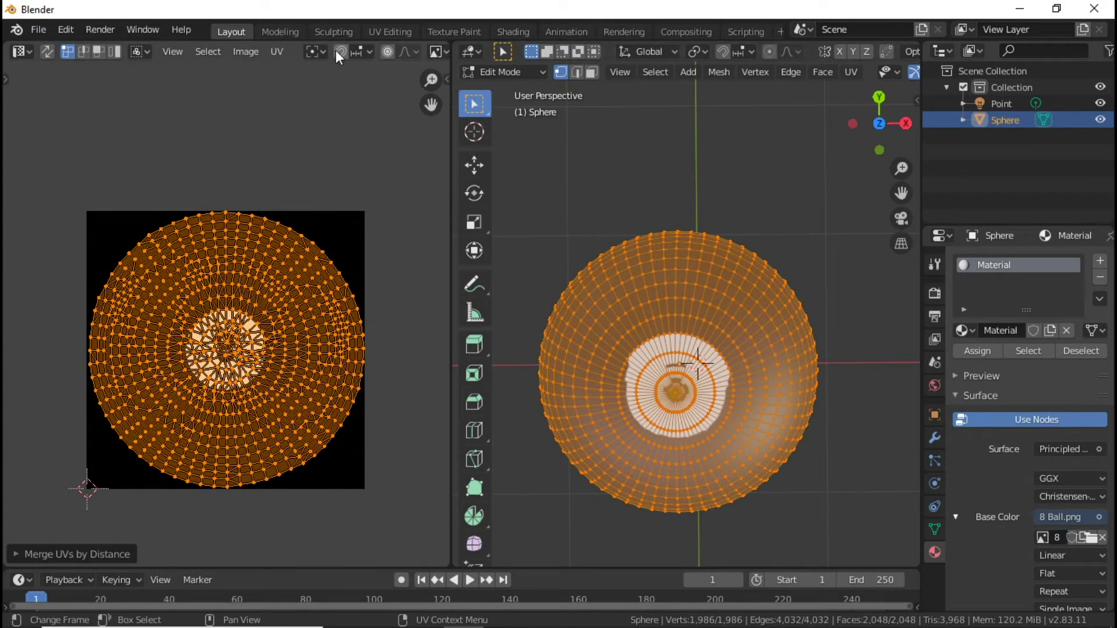
Unlink 8 Ball.png from the UV Editor in Object Mode and inspect the sphere's bare UV layout in Edit Mode.
key("Tab")
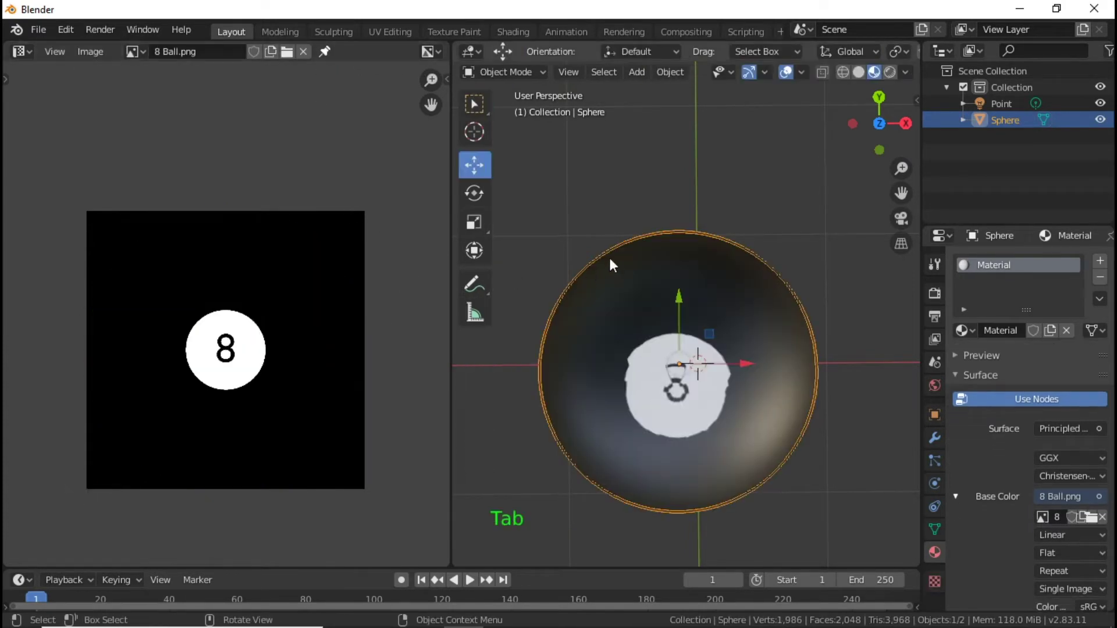
left_click(304, 52)
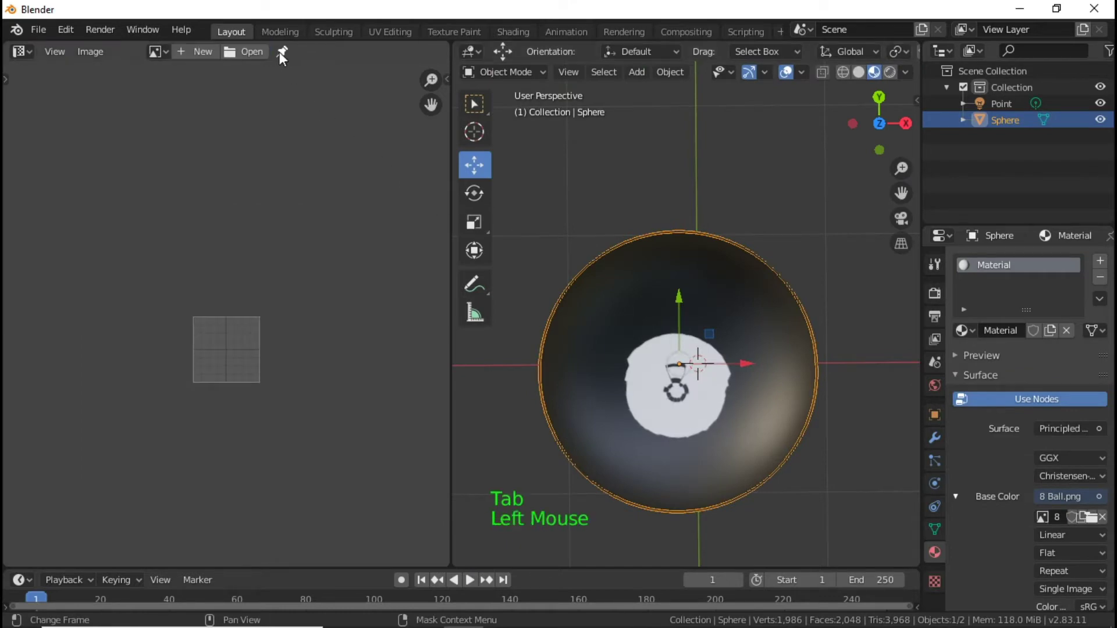
key("Tab")
scroll(288, 344, "up", 8)
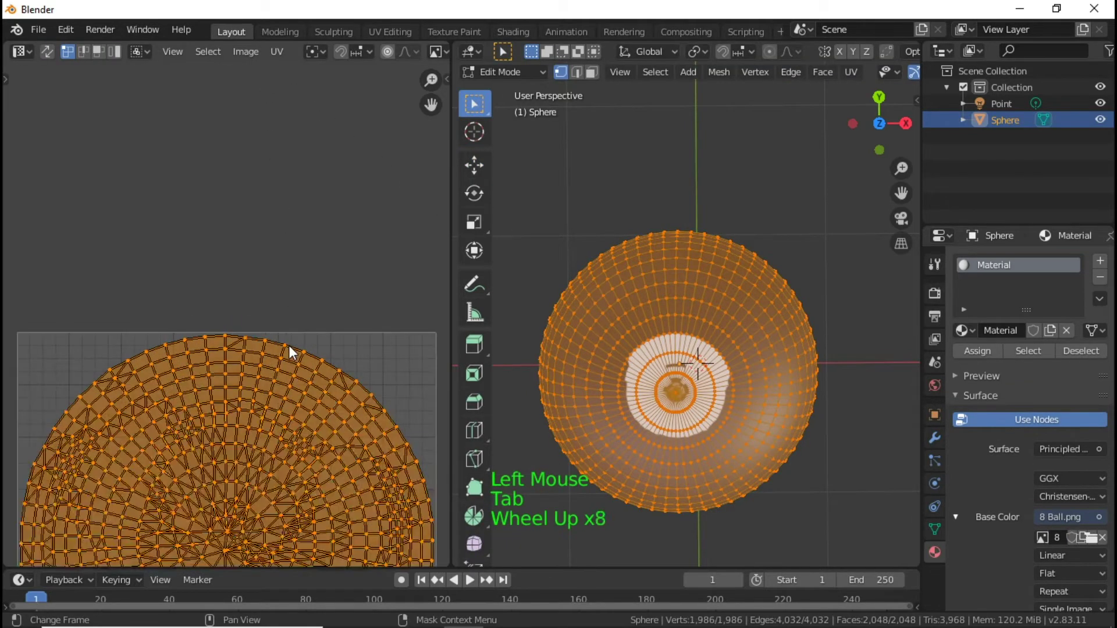
scroll(338, 434, "down", 9)
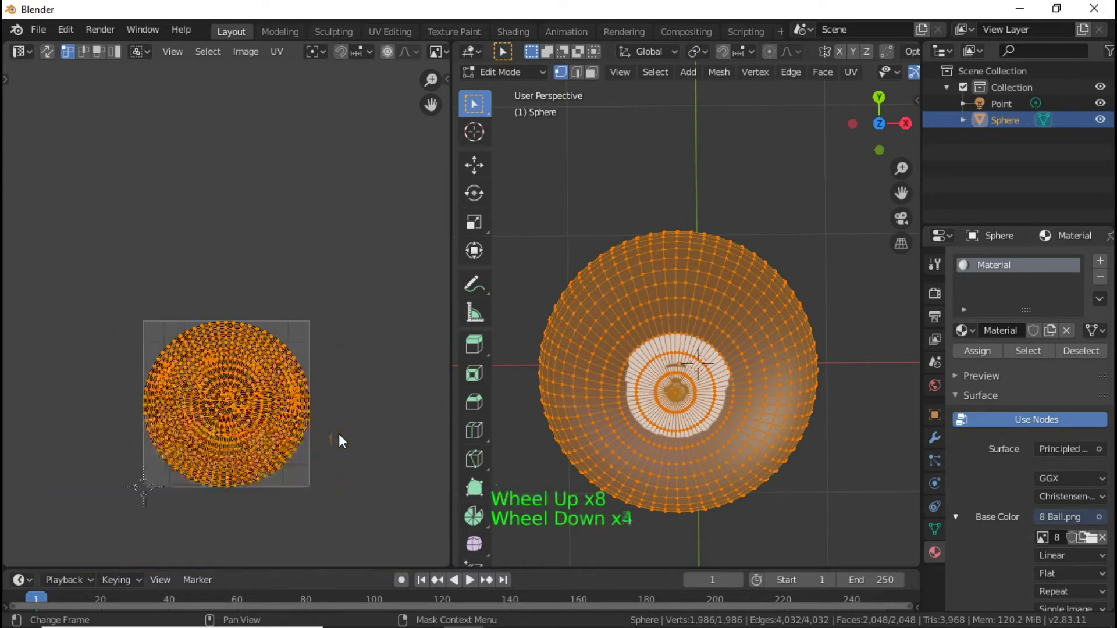
scroll(342, 422, "up", 4)
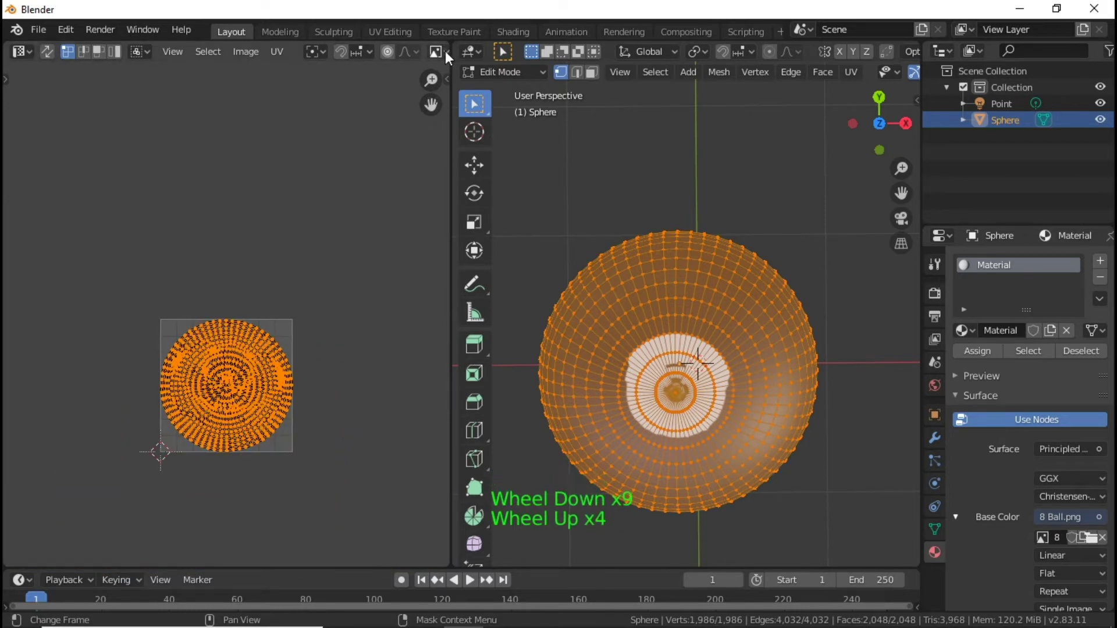
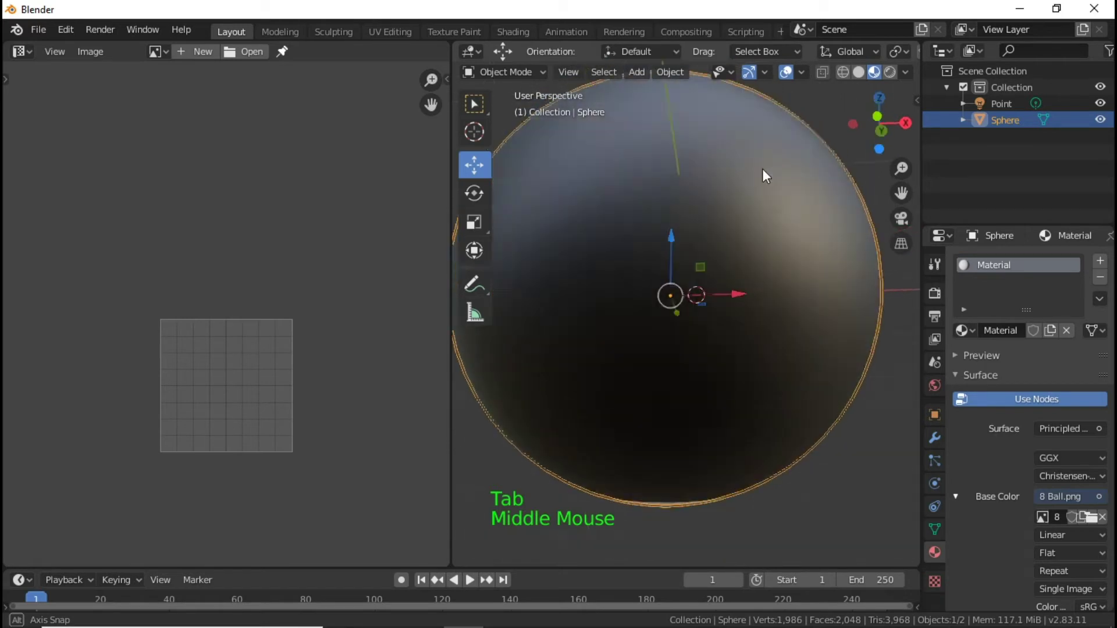
Unlink 8 Ball.png from the sphere material's Base Color image texture.
left_click(1102, 517)
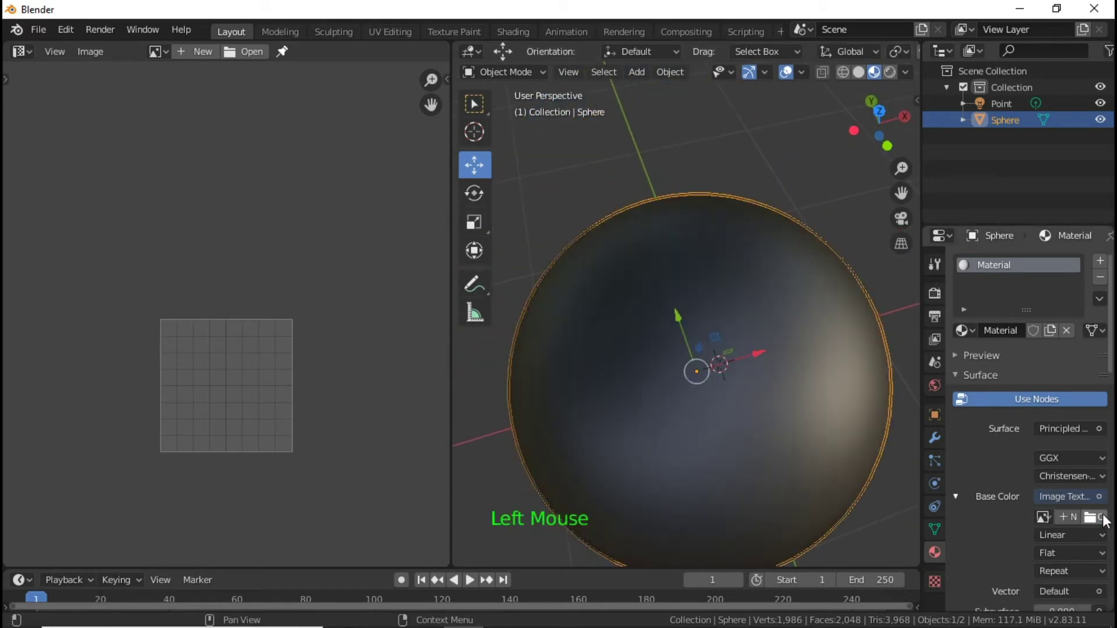
Load 8 Ball.png from the Pool Hall Photoshoot folder into the sphere material's Base Color image texture.
middle_click_drag(825, 412, 770, 373)
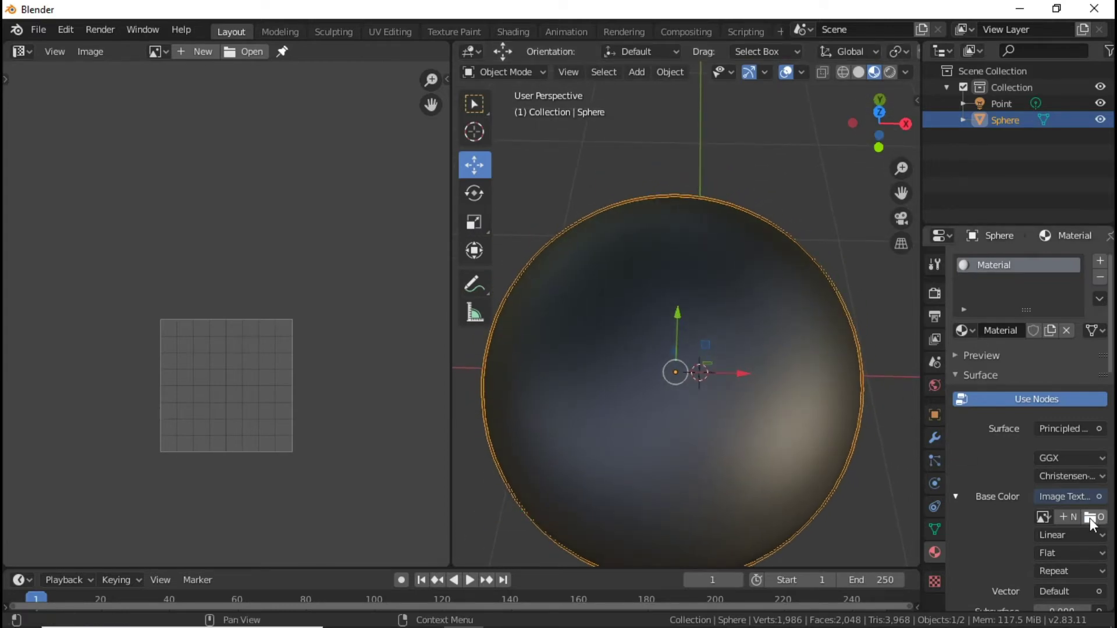
left_click(1090, 517)
left_click(203, 455)
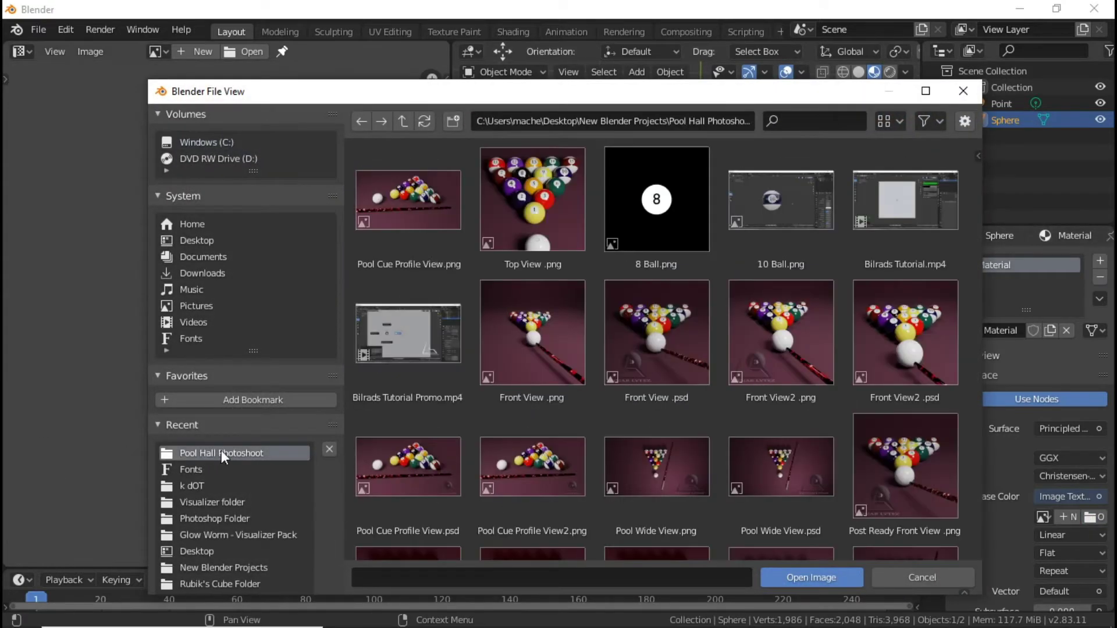
scroll(611, 285, "down", 3)
scroll(621, 310, "down", 1)
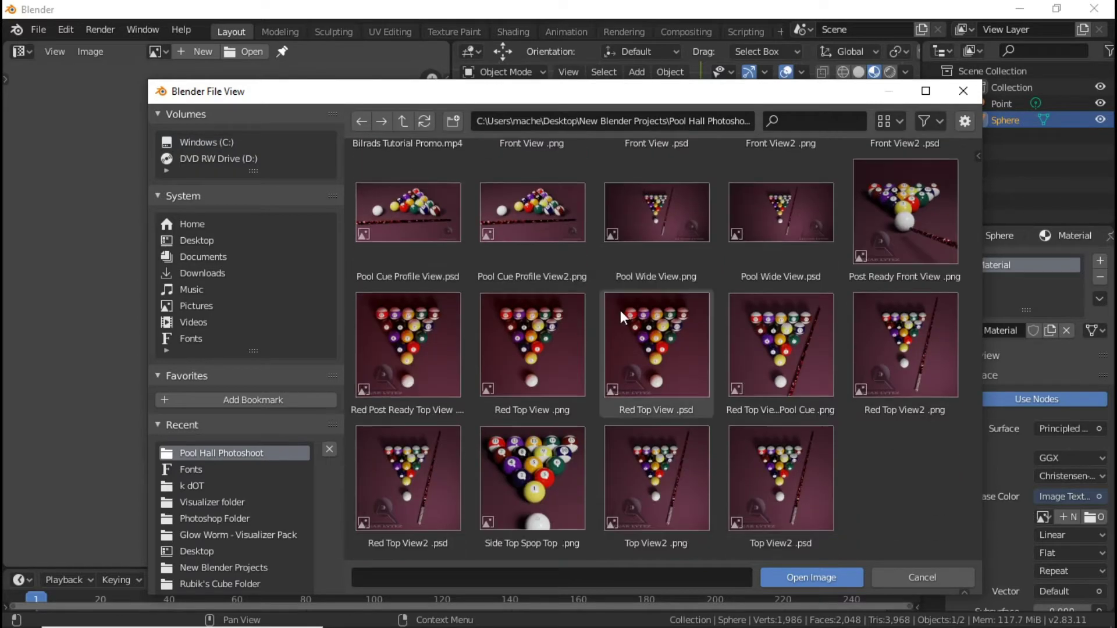
scroll(620, 310, "up", 5)
double_click(661, 210)
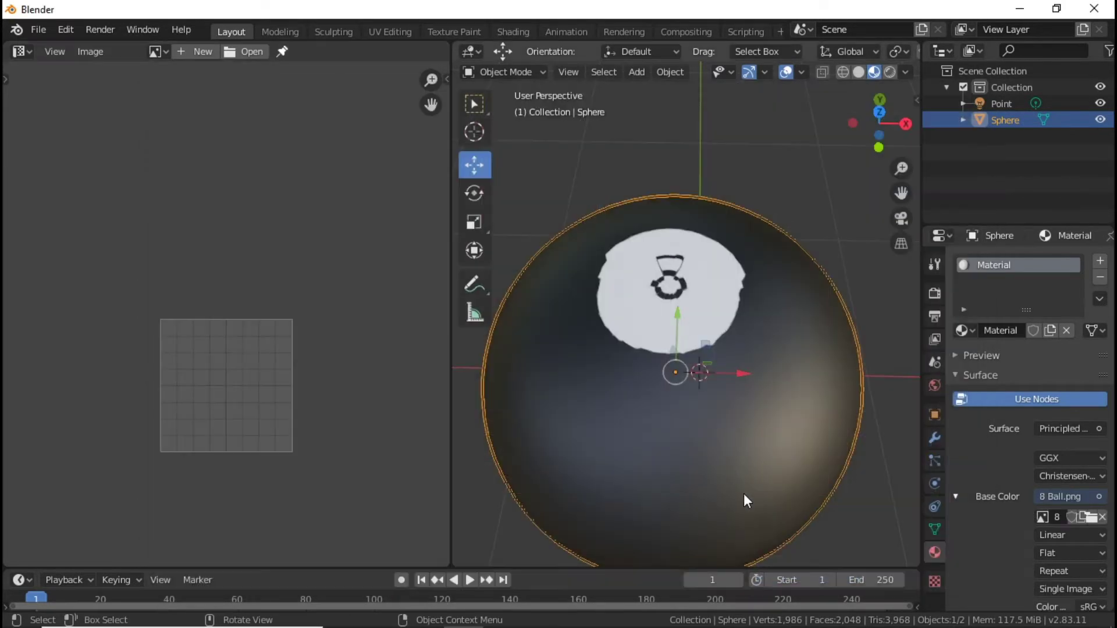
Replace 8 Ball.png with Pool Ball 8.png from the New Blender Projects folder in the sphere's Base Color image texture.
left_click(1101, 517)
left_click(1093, 518)
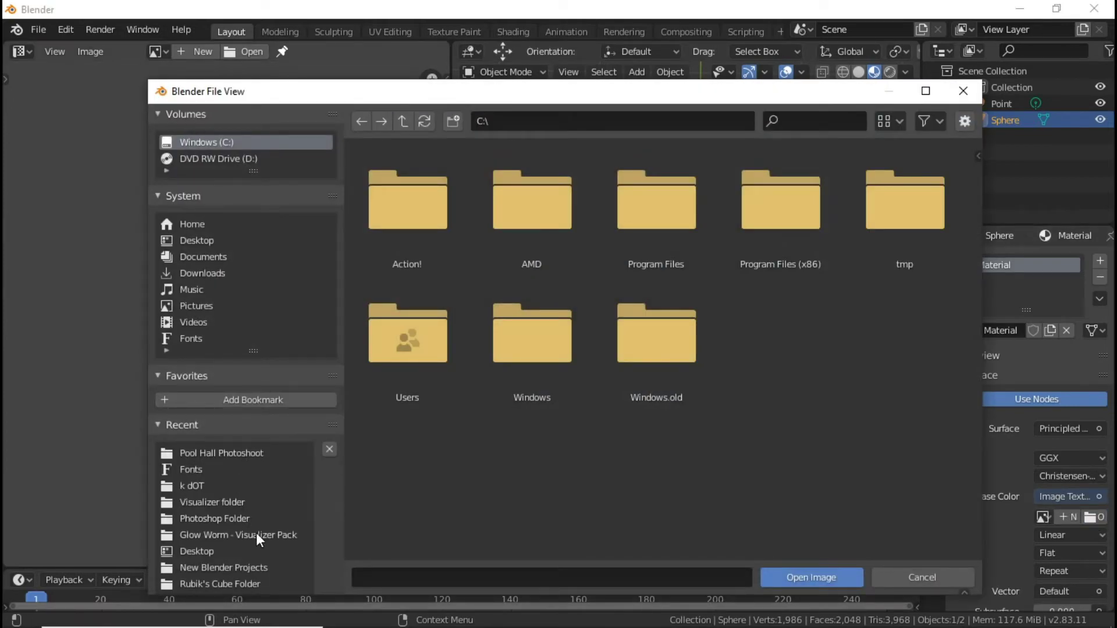
left_click(244, 517)
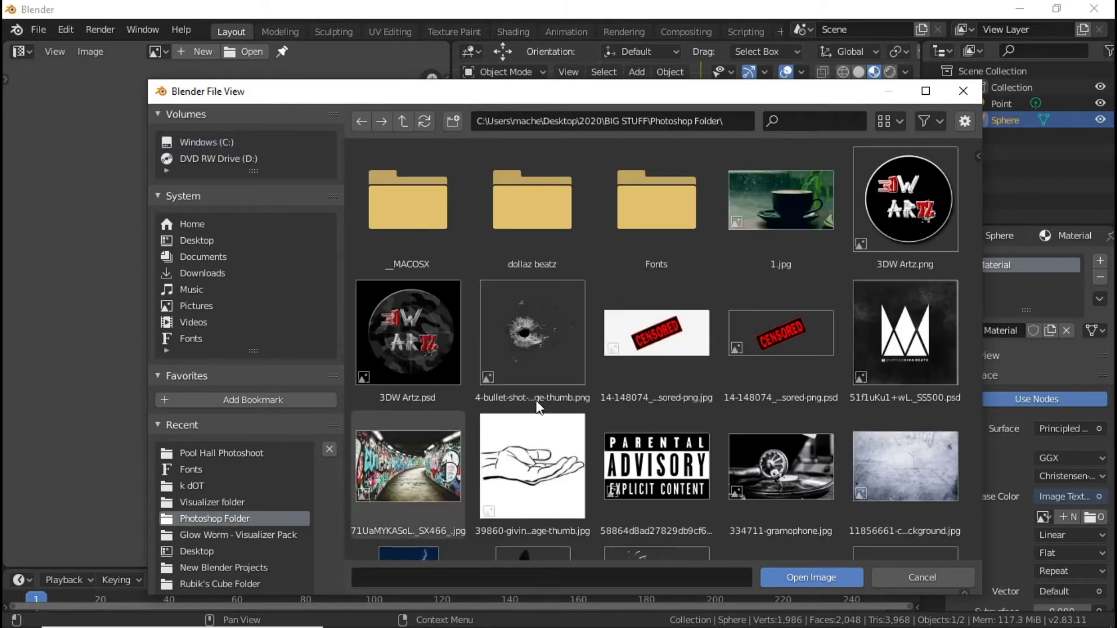
scroll(707, 332, "down", 10)
scroll(241, 506, "down", 2)
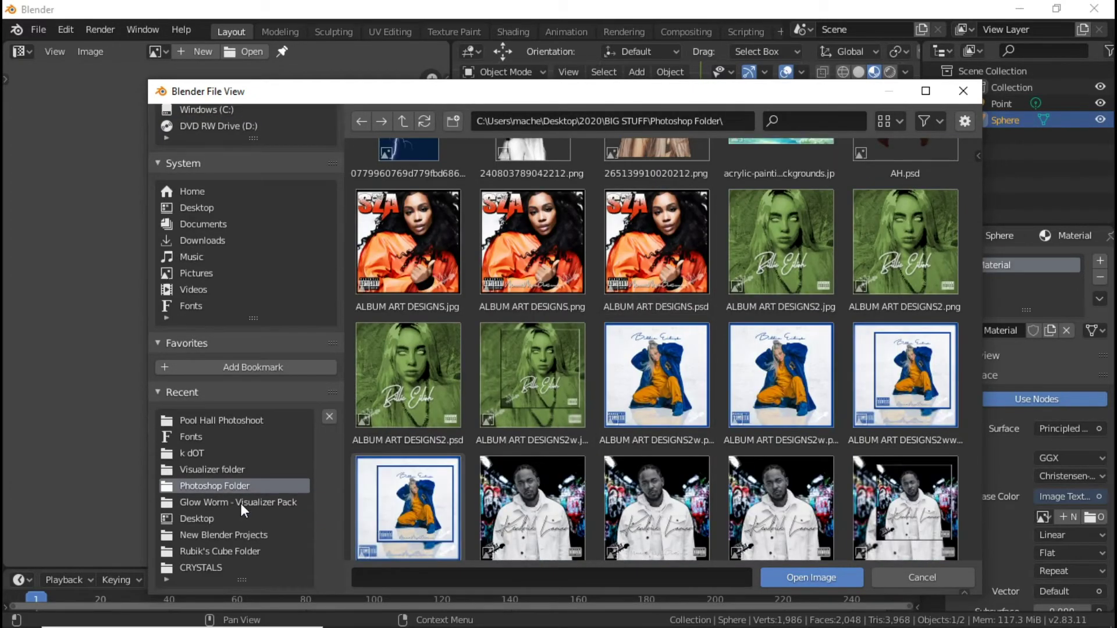
left_click(244, 536)
scroll(762, 363, "down", 5)
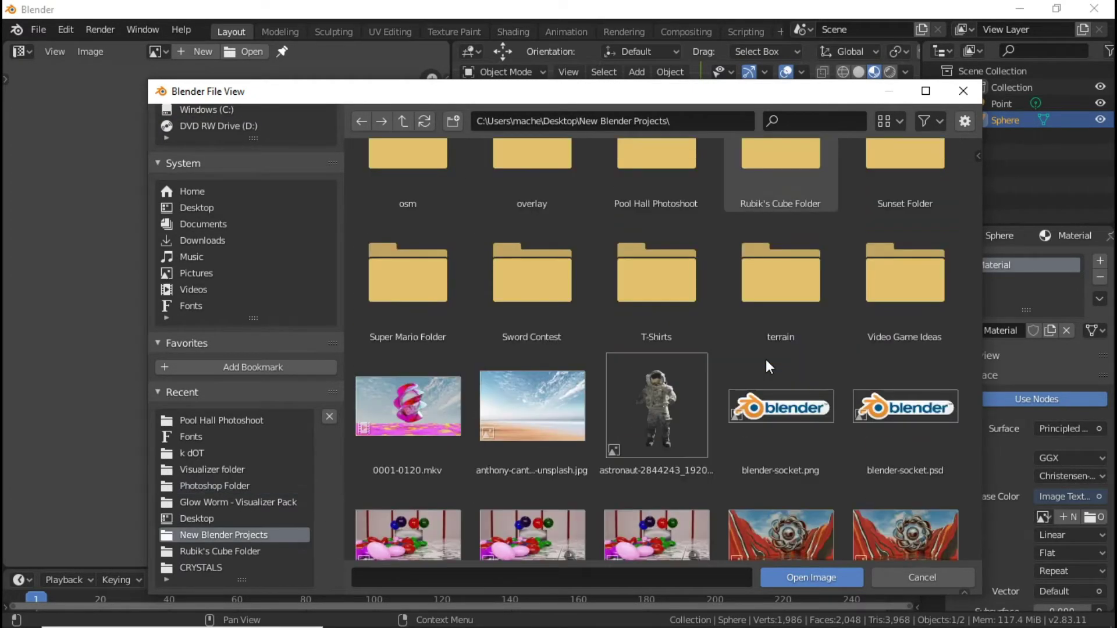
scroll(767, 364, "down", 15)
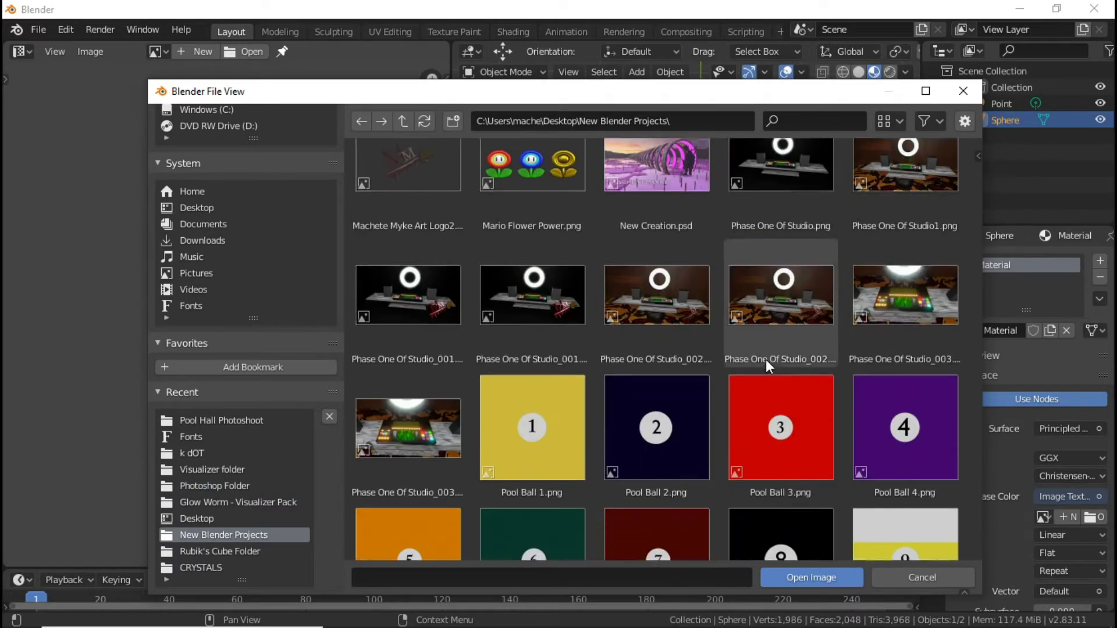
scroll(767, 364, "down", 3)
double_click(781, 398)
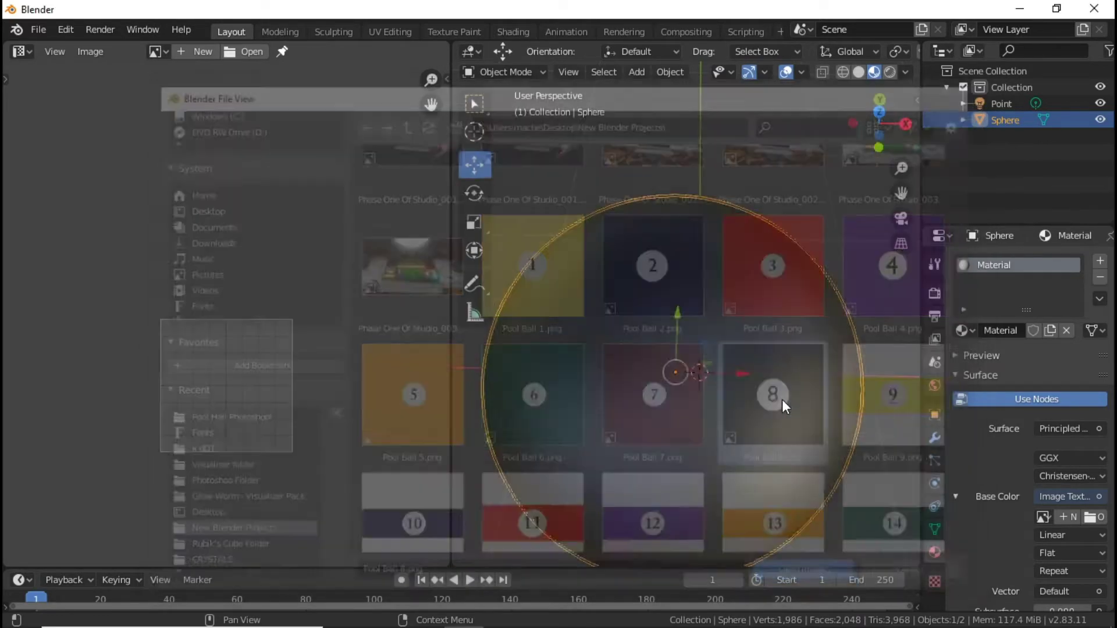
Apply Shade Smooth to the sphere with the Pool Ball 8.png texture.
middle_click_drag(731, 272, 730, 311)
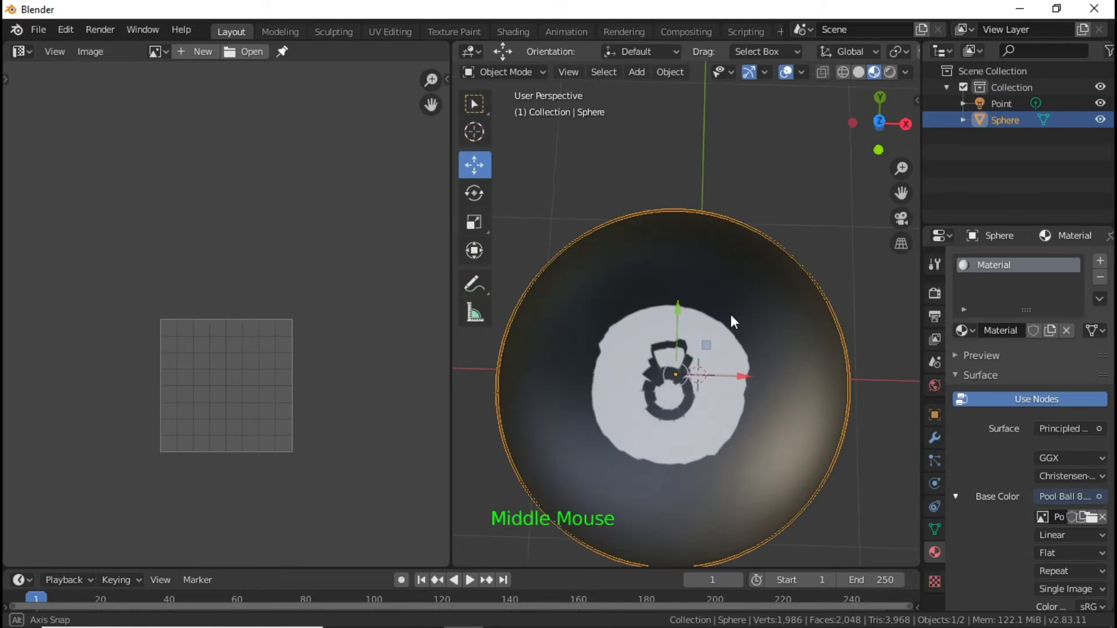
scroll(732, 357, "up", 3)
scroll(752, 386, "down", 3)
right_click(745, 408)
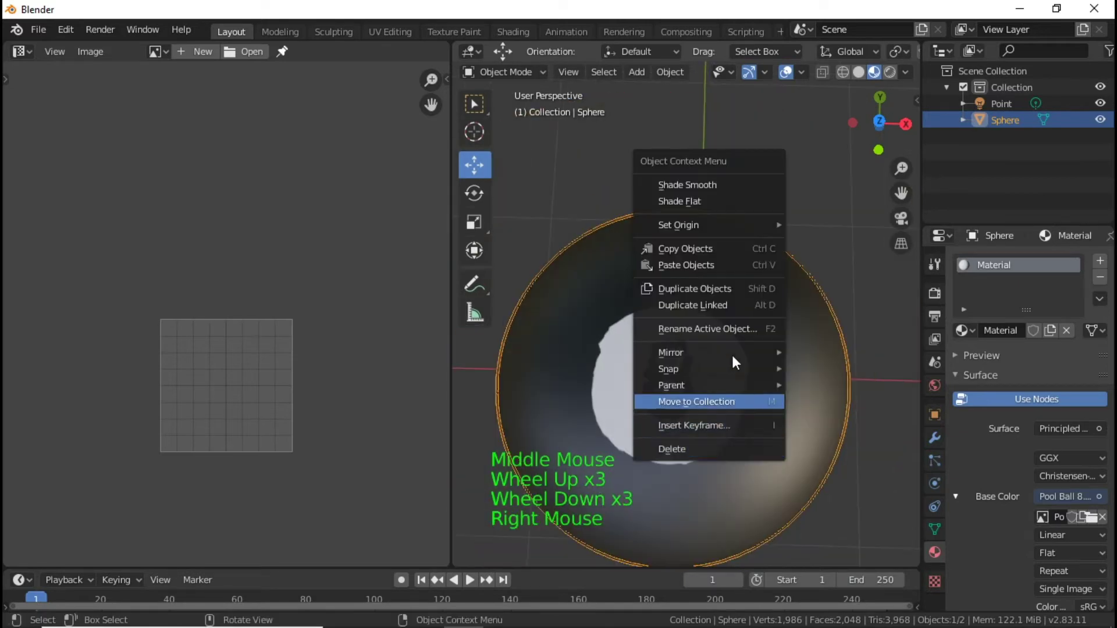
left_click(710, 185)
Examine the edges of the white circle and the number 8 on the sphere from the side and close up from above.
key("Tab")
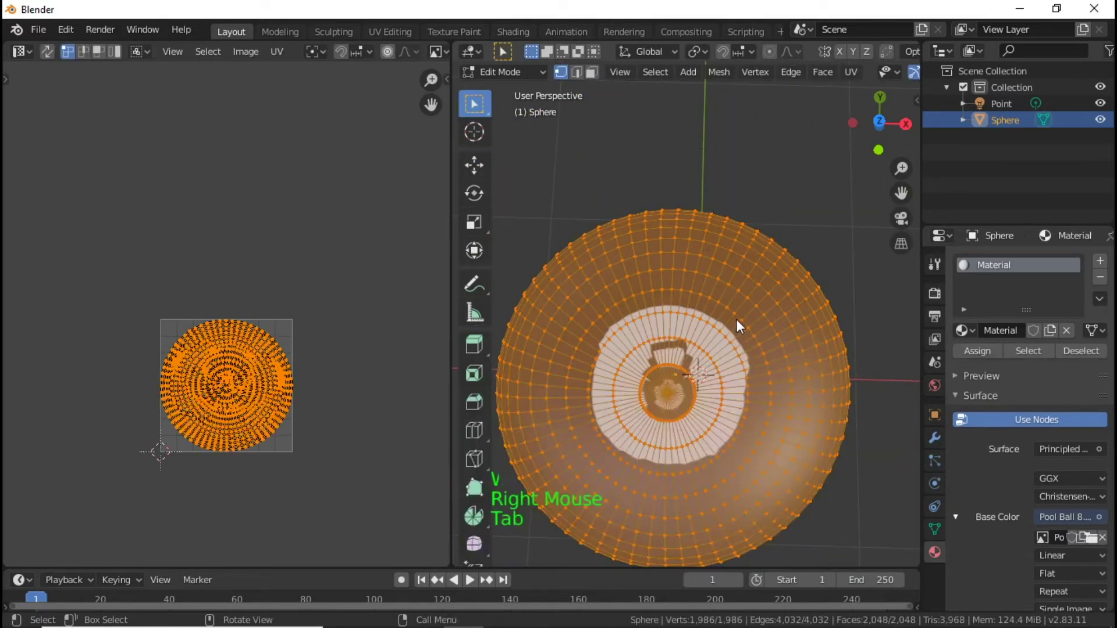
key("Tab")
right_click(752, 349)
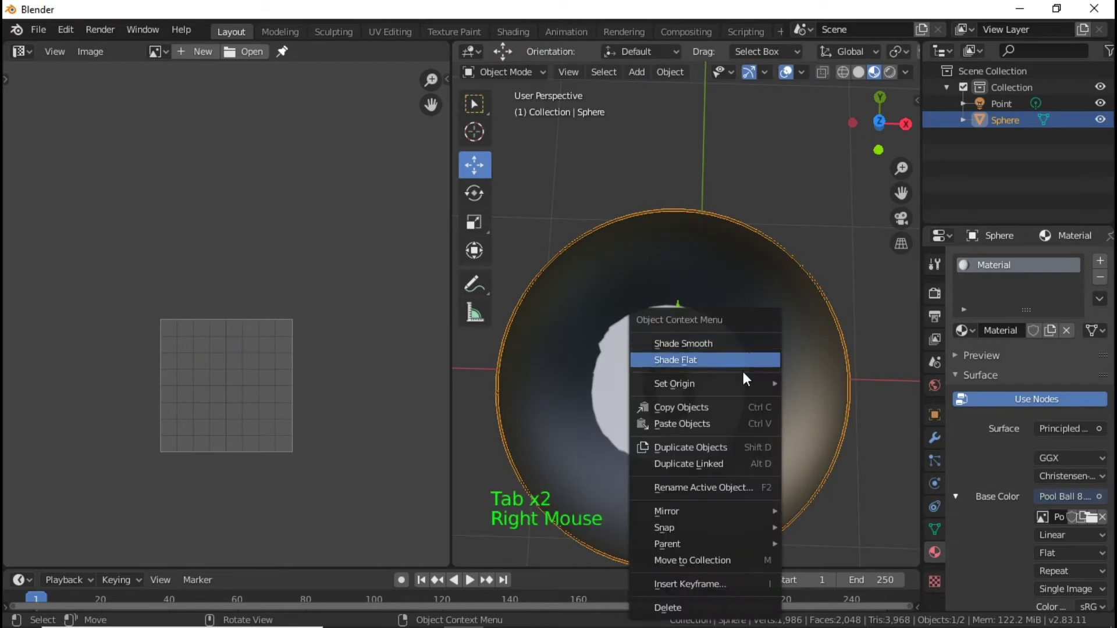
middle_click_drag(794, 221, 786, 372)
scroll(776, 334, "up", 1)
scroll(776, 334, "down", 3)
scroll(1012, 488, "down", 1)
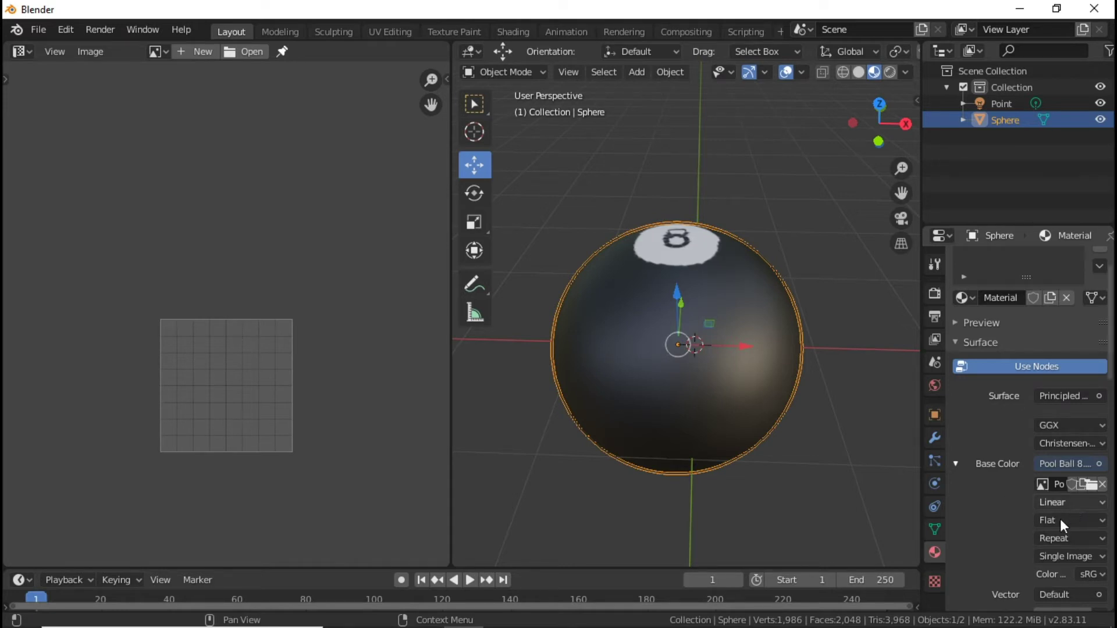
middle_click_drag(768, 383, 764, 449)
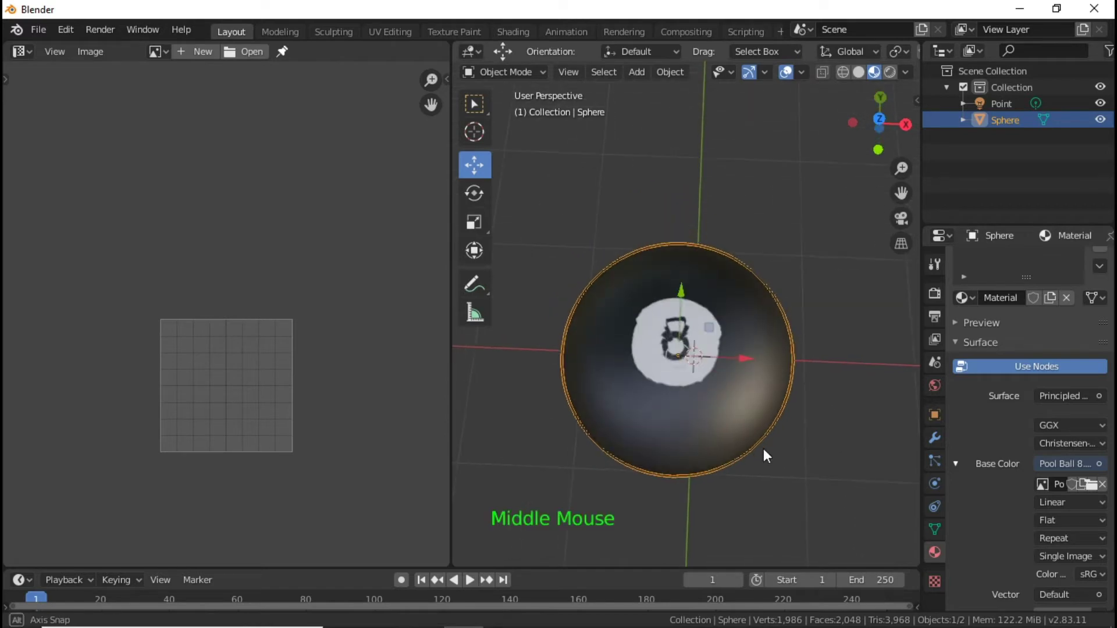
scroll(763, 448, "up", 4)
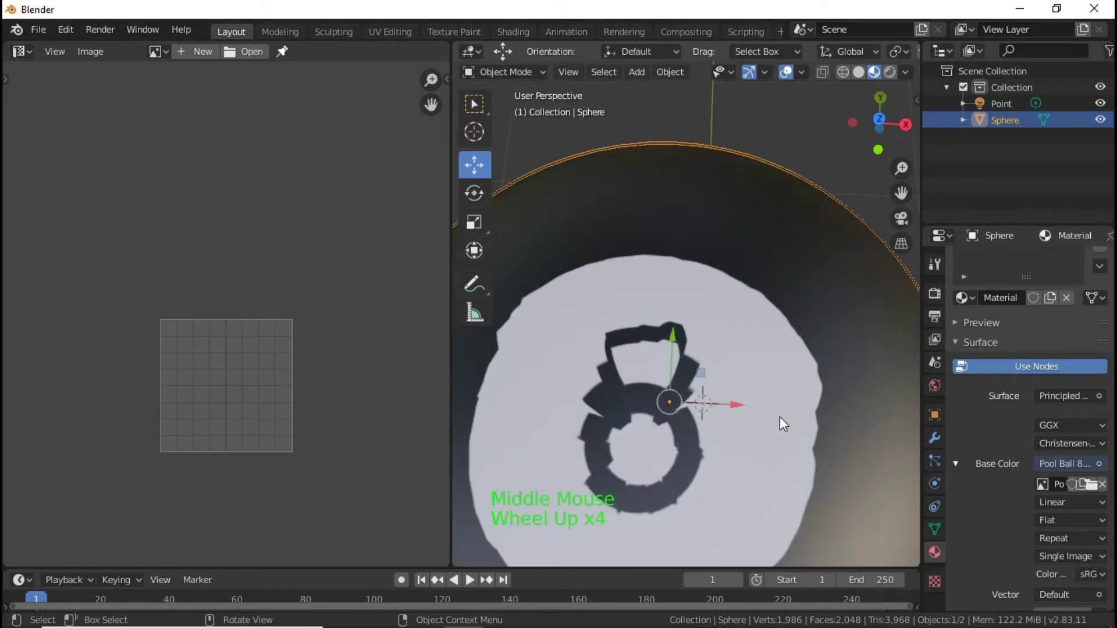
Try subdividing the sphere's whole mesh in Edit Mode and return to Object Mode.
key("Tab")
right_click(781, 340)
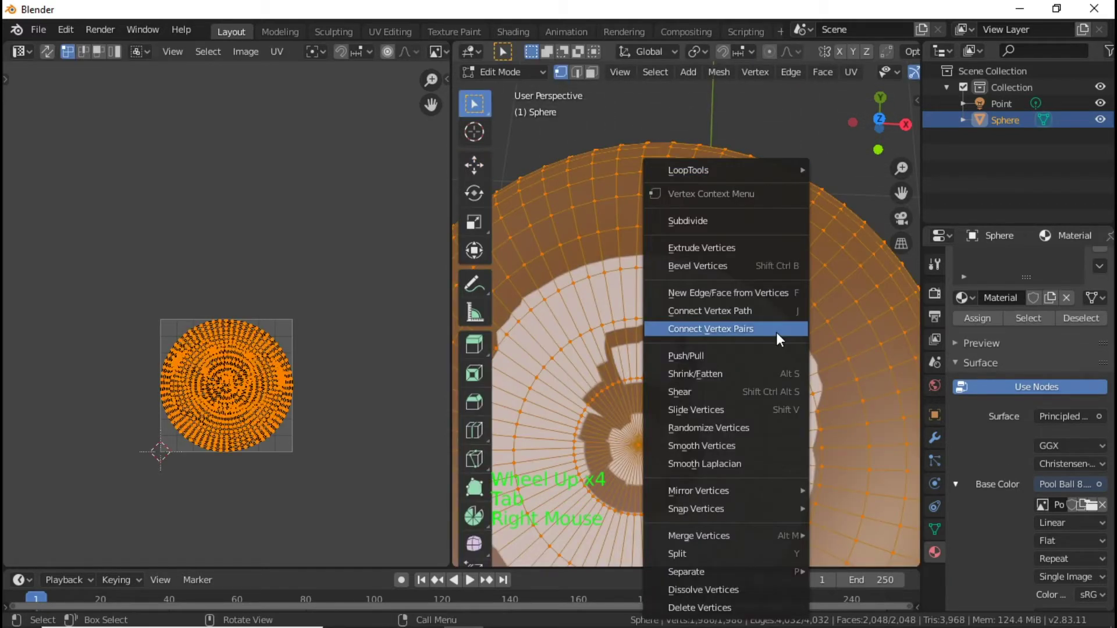
left_click(741, 211)
key("Tab")
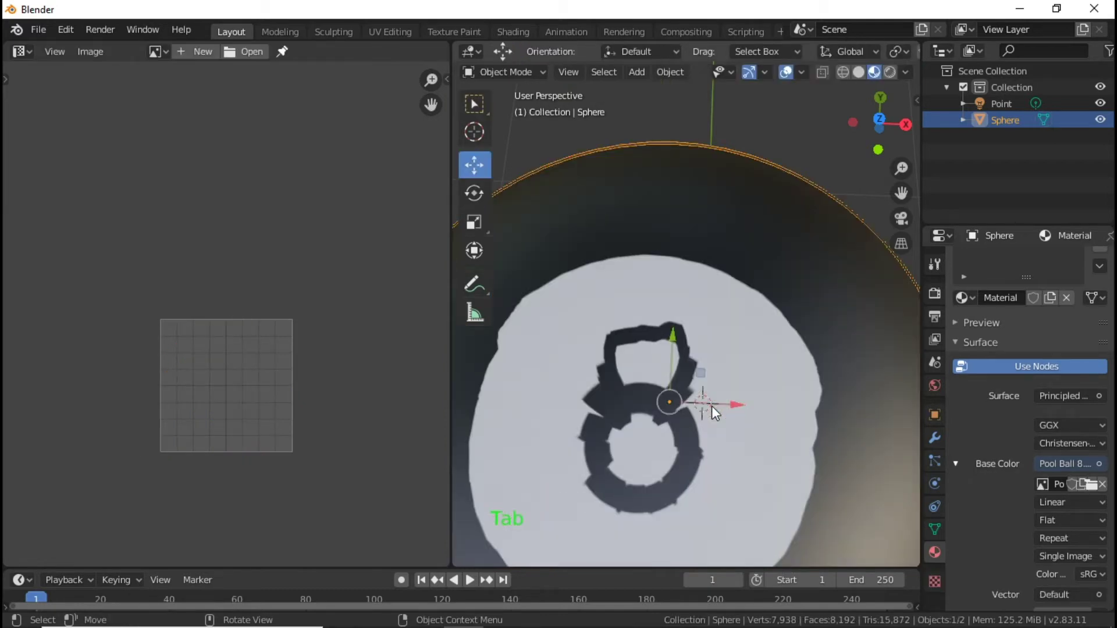
Undo the subdivision of the sphere's mesh.
key("ctrl+z")
key("ctrl+z")
key("ctrl+z")
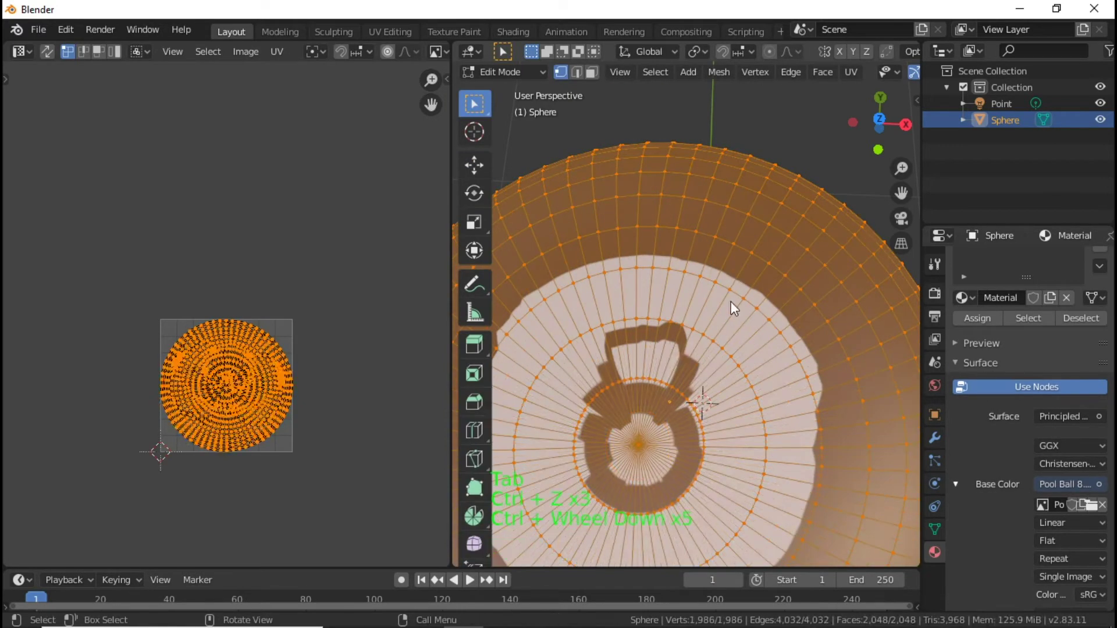
scroll(731, 301, "down", 5, "ctrl")
scroll(730, 313, "down", 7)
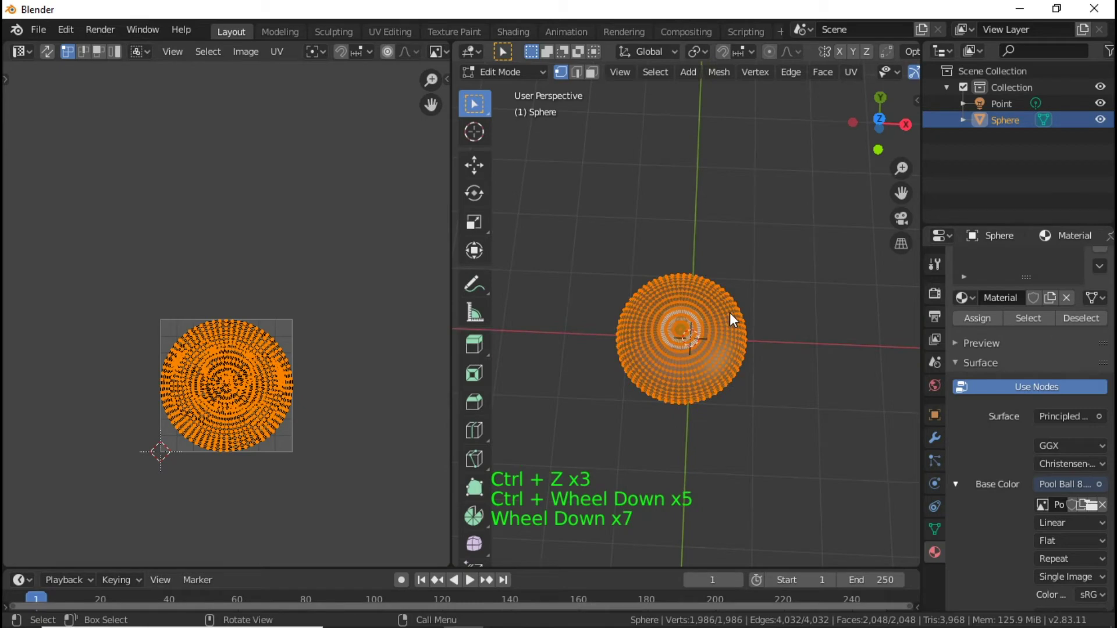
Delete the textured sphere in Object Mode.
key("Tab")
key("grave")
key("Tab")
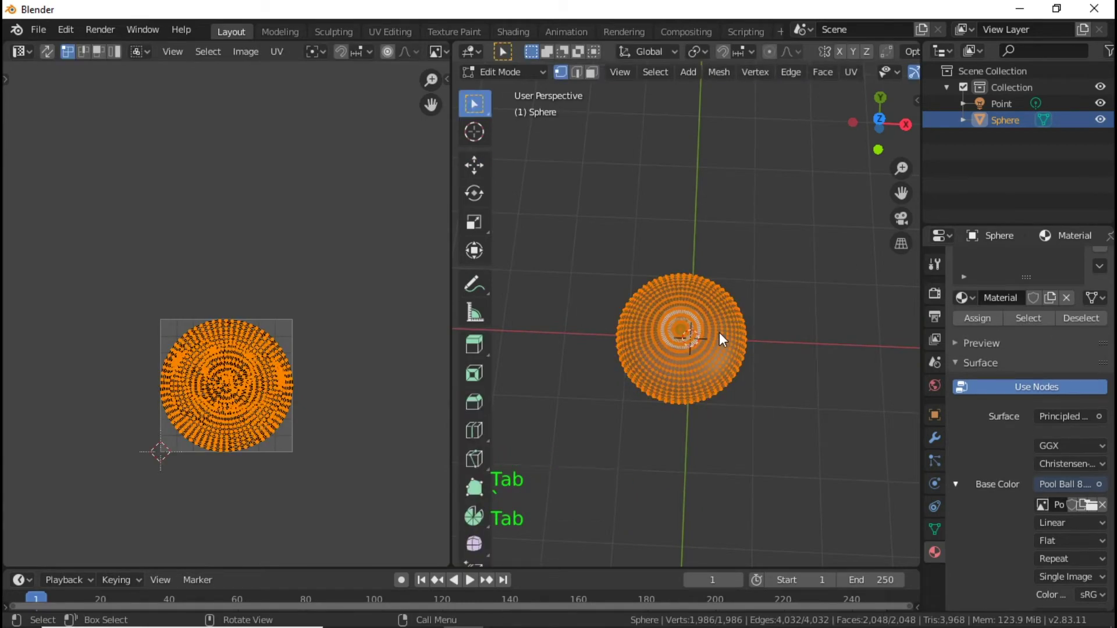
key("Tab")
right_click(719, 334)
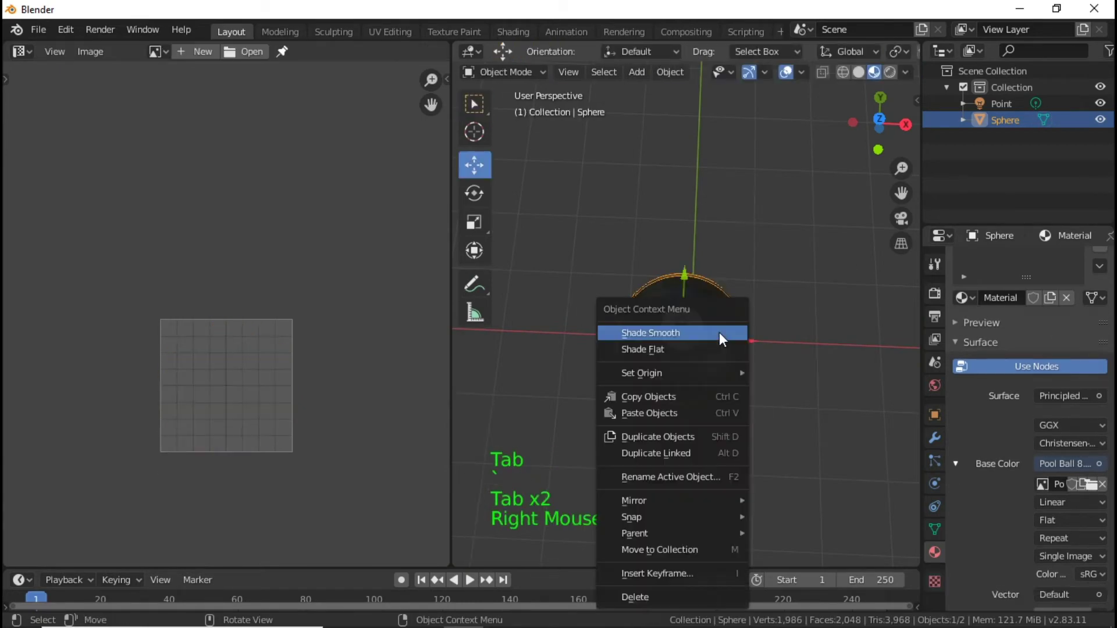
left_click(691, 601)
Add a new UV sphere with smooth shading and switch to the top orthographic view.
middle_click_drag(755, 407, 774, 358)
key("shift+a")
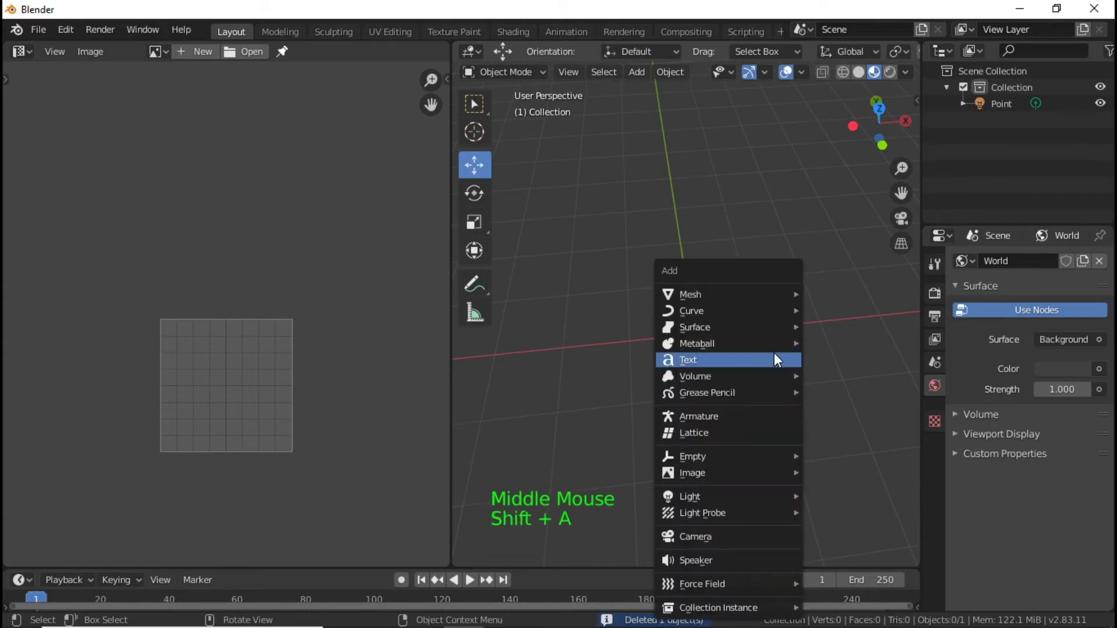
mouse_move(770, 293)
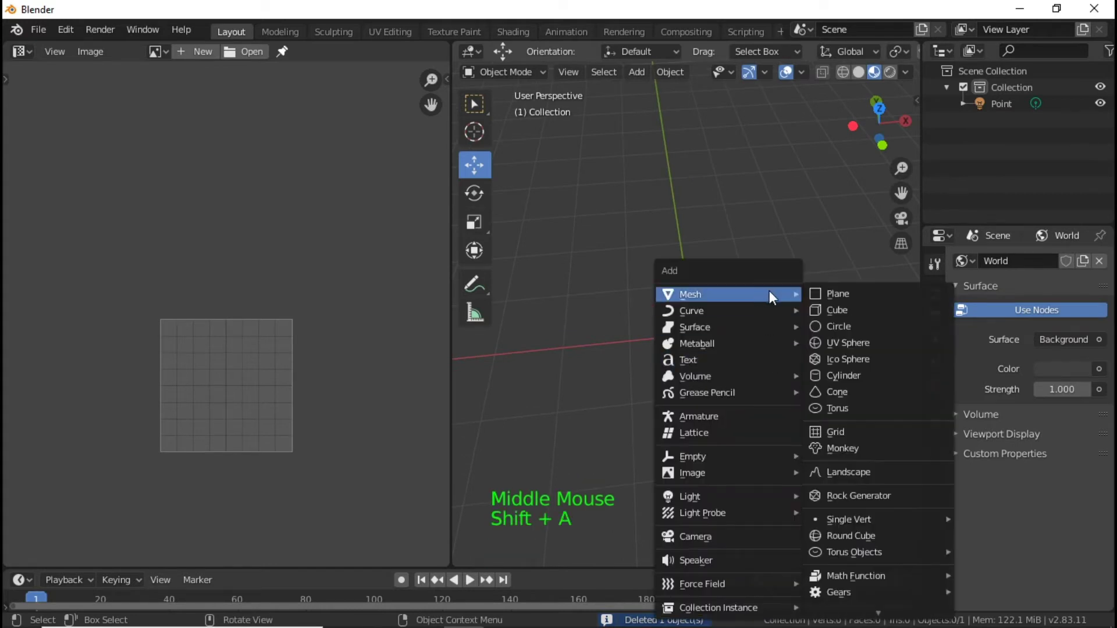
left_click(873, 341)
middle_click_drag(830, 392, 768, 409)
scroll(804, 382, "up", 5)
scroll(826, 316, "down", 3)
right_click(713, 272)
scroll(774, 396, "up", 3)
scroll(779, 377, "down", 4)
key("KP_7")
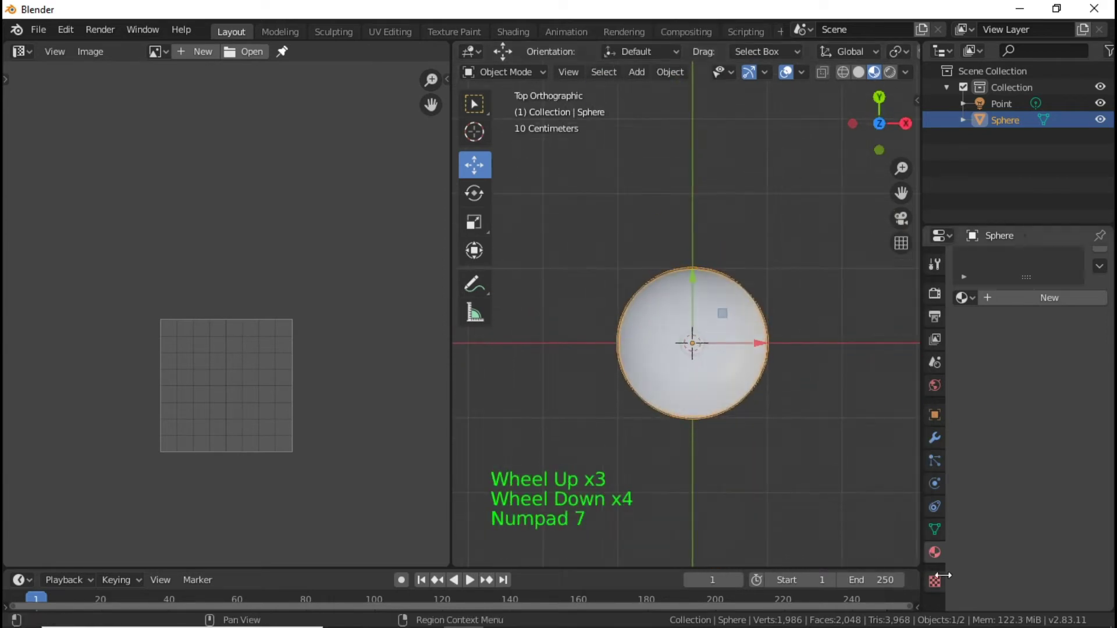
Create a new material for the sphere with an Image Texture as its Base Color.
left_click(1069, 333)
left_click(1061, 427)
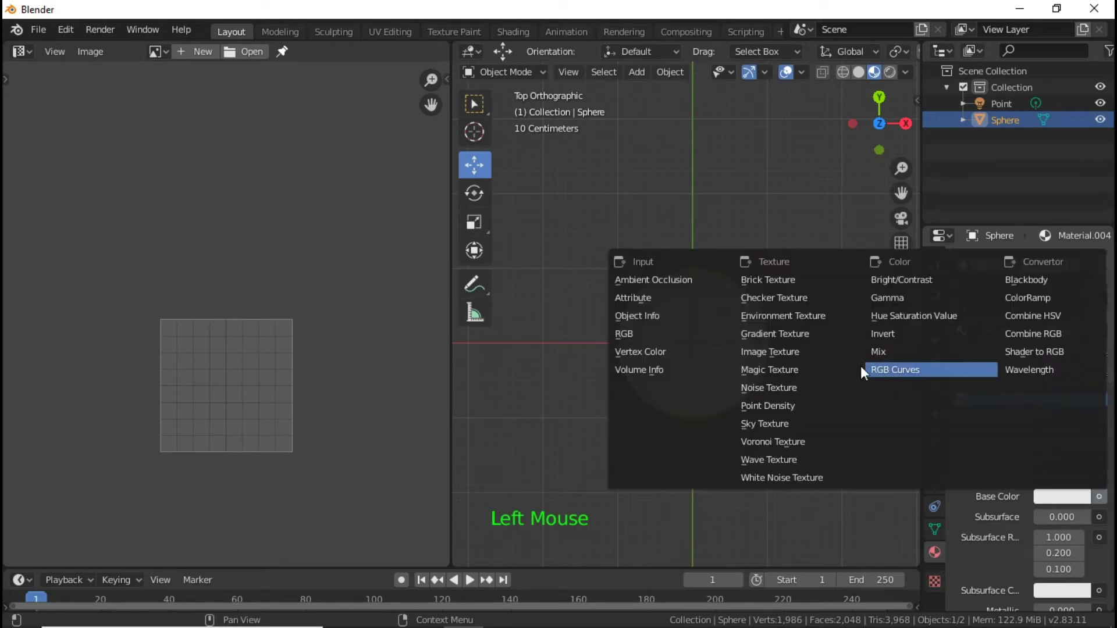
left_click(757, 352)
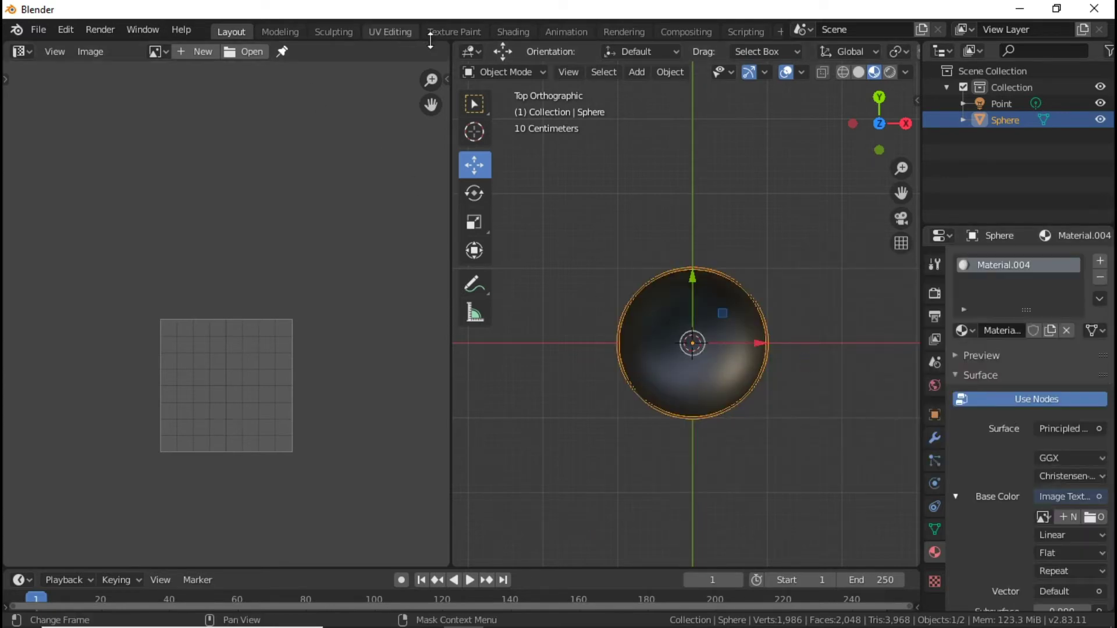
Enter Edit Mode and load 8 Ball.png from the Pool Hall Photoshoot folder into the new material's Base Color image texture.
left_click(1092, 518)
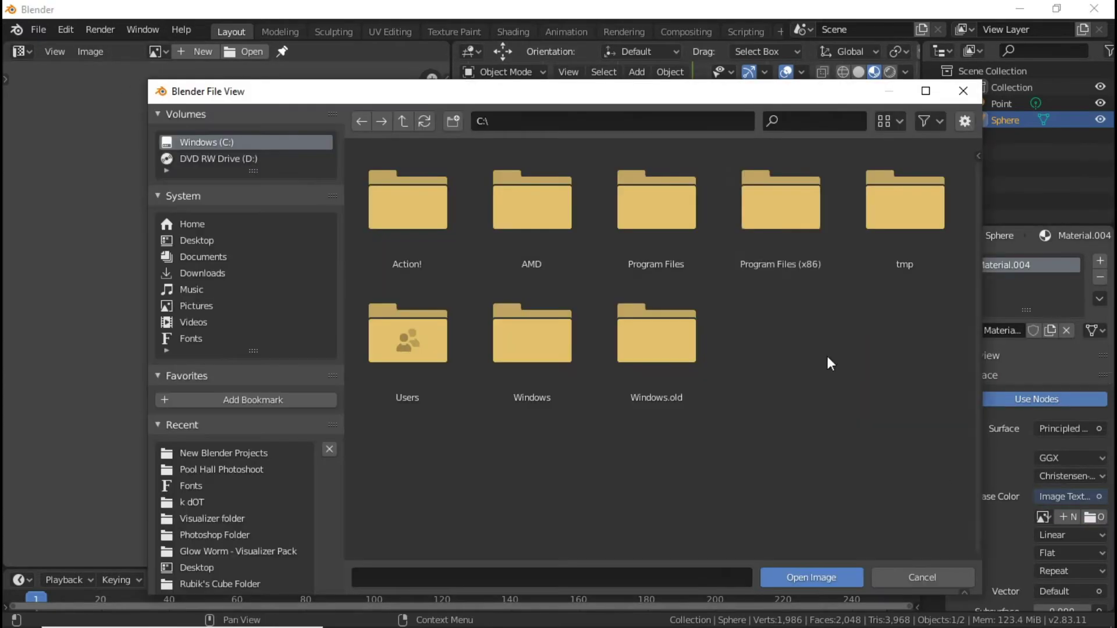
left_click(963, 91)
key("Tab")
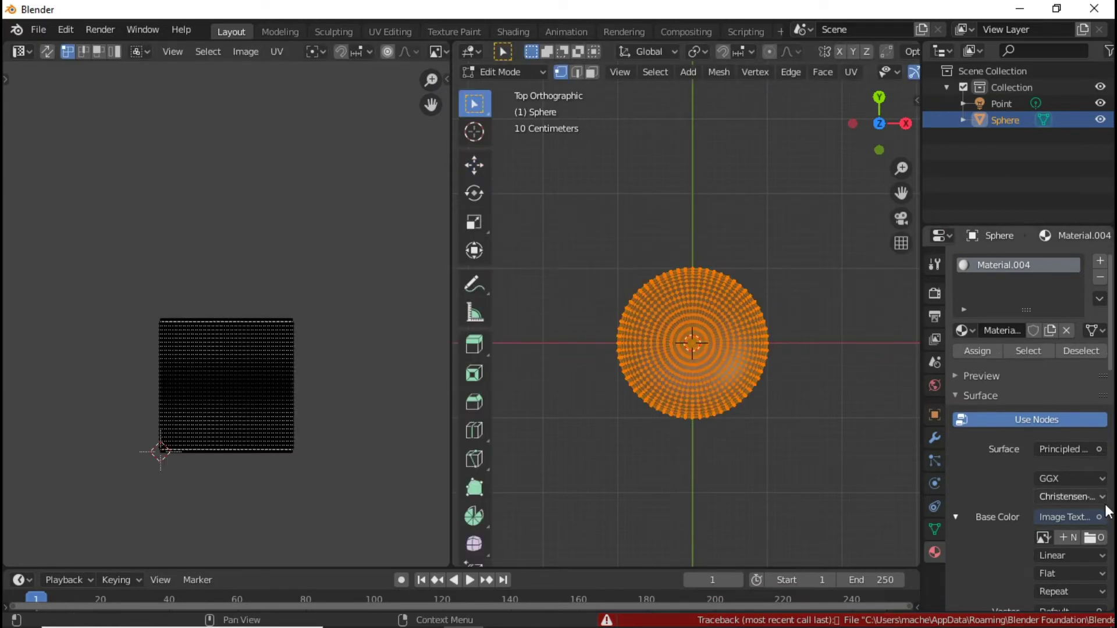
left_click(1088, 538)
left_click(222, 533)
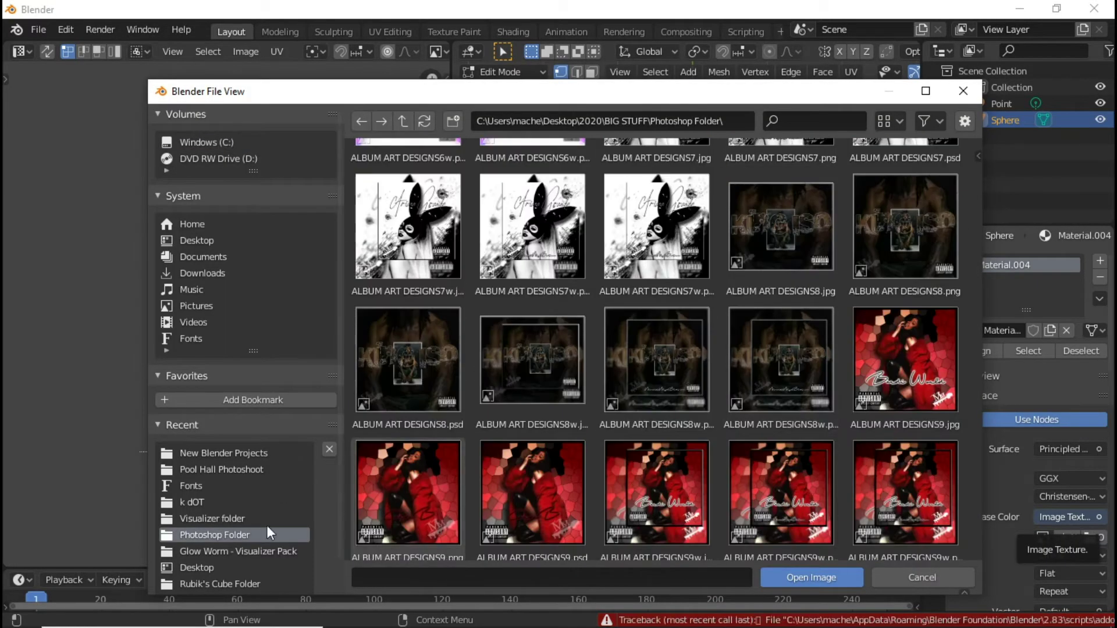
left_click(227, 469)
double_click(657, 166)
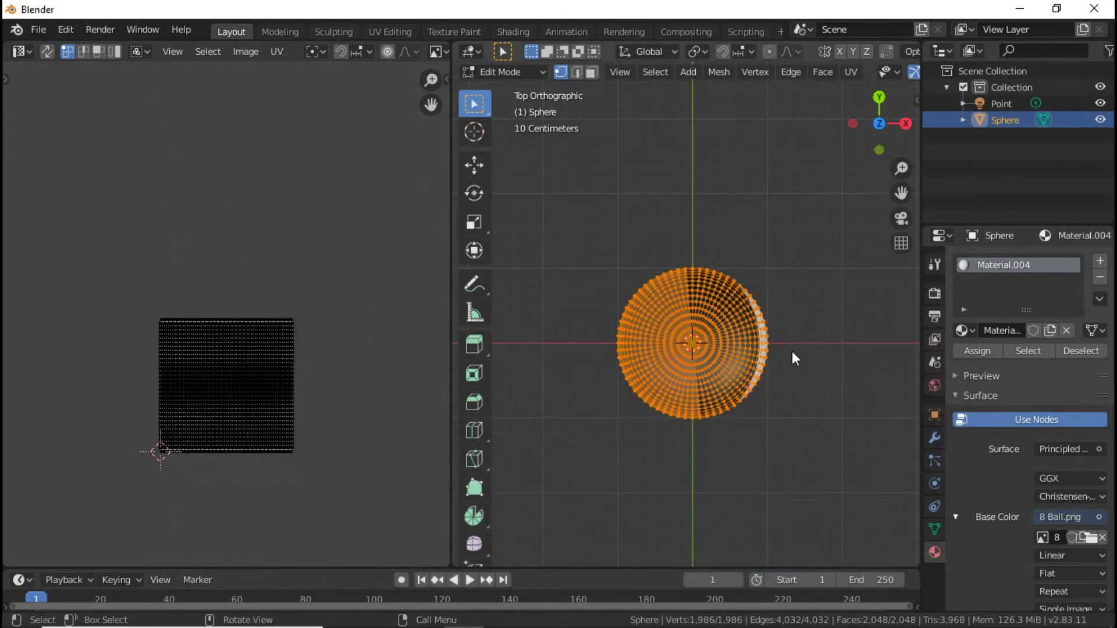
middle_click_drag(793, 354, 849, 371)
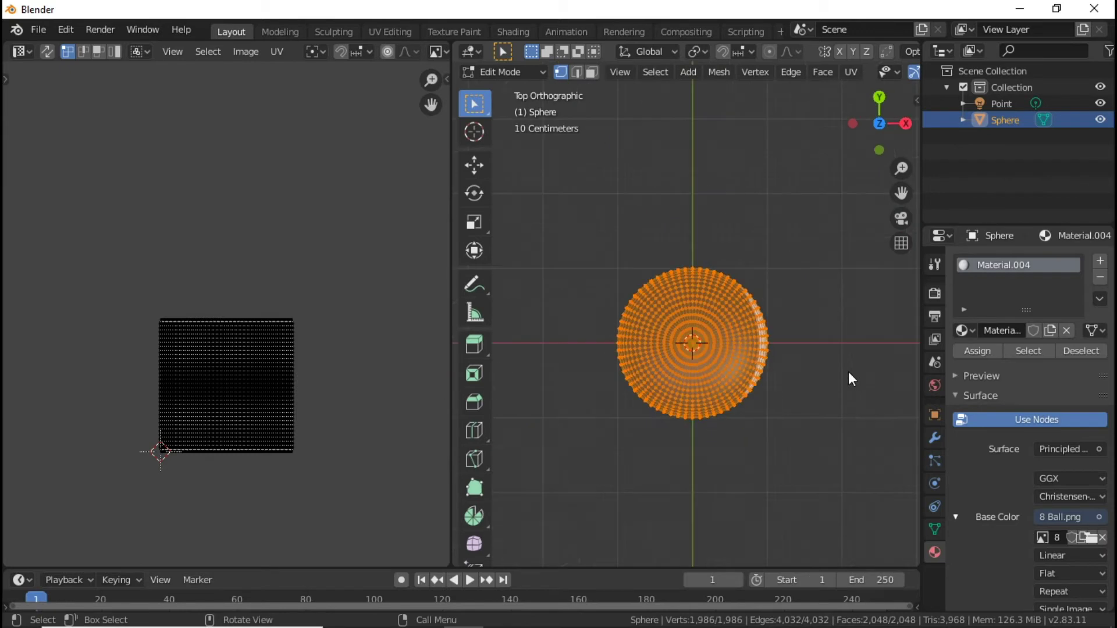
Unwrap the whole sphere from the top view with Project from View (Bounds).
left_click(853, 71)
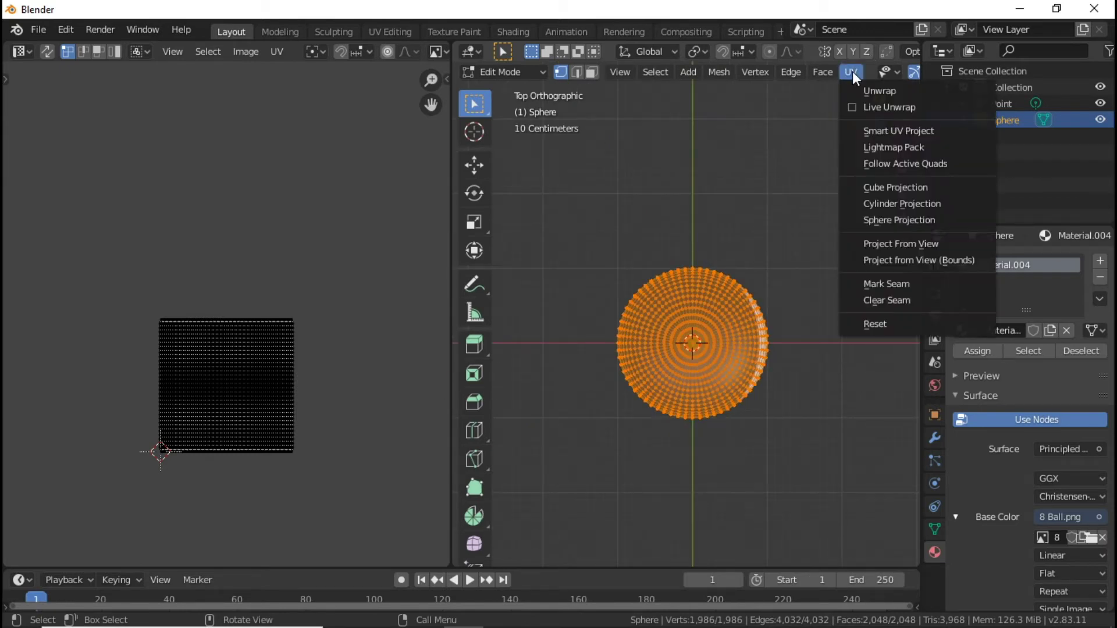
left_click(914, 257)
scroll(780, 320, "up", 7)
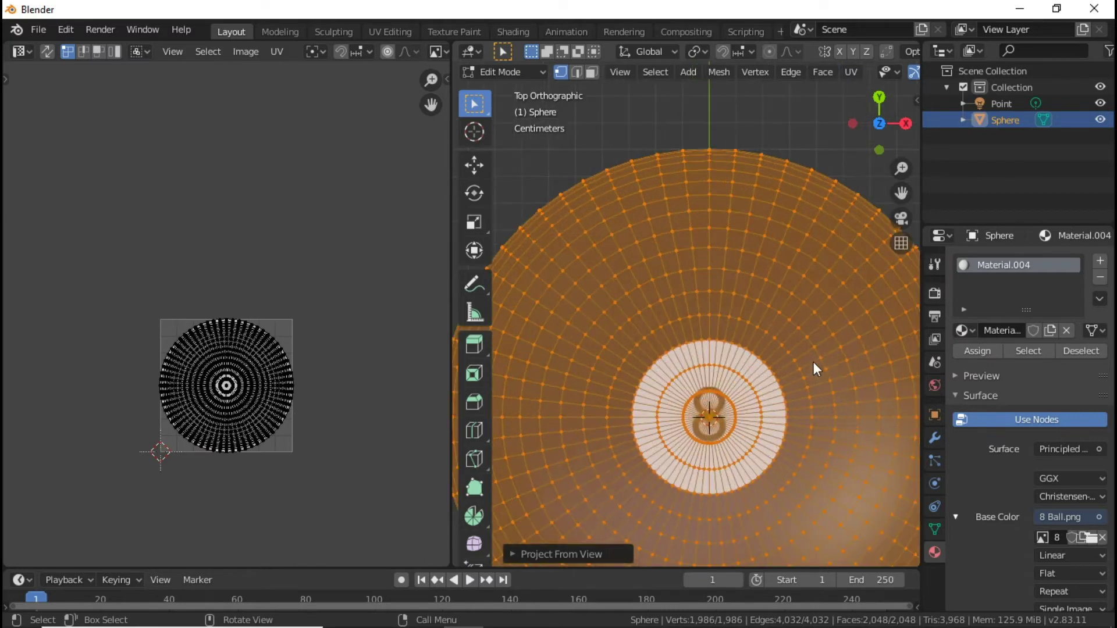
scroll(813, 379, "up", 1)
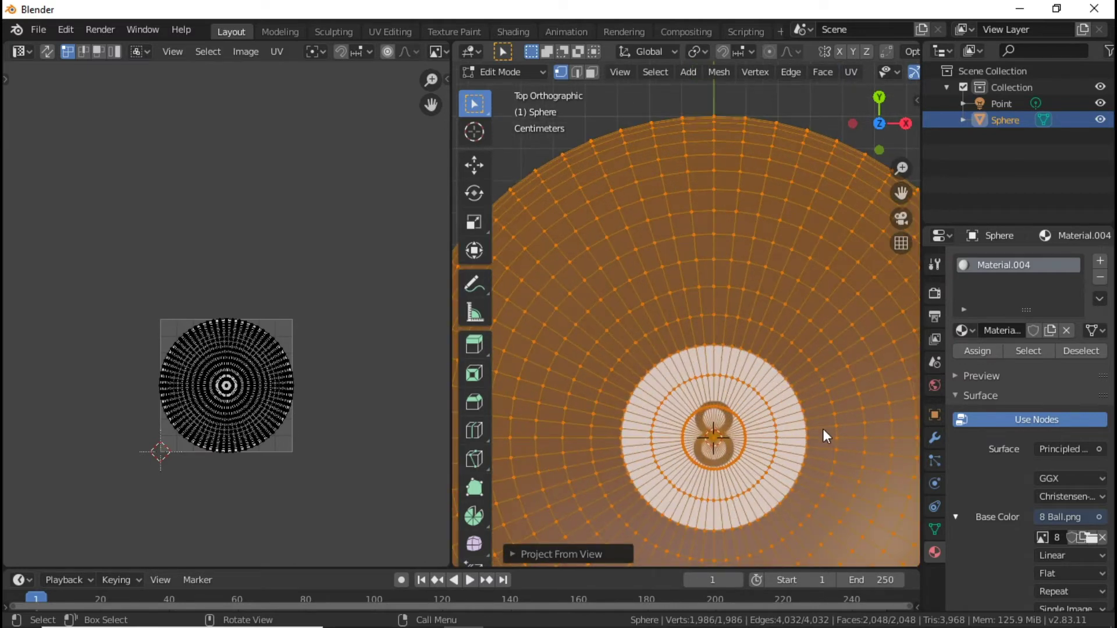
scroll(279, 372, "up", 5)
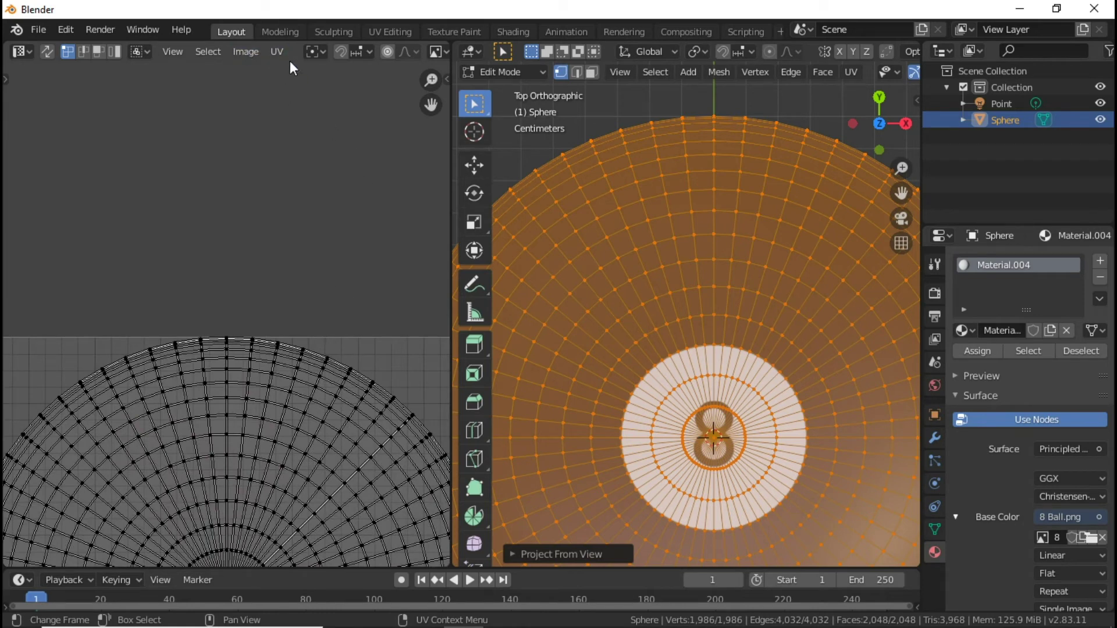
Load Pool Ball 8.png from the New Blender Projects folder as the background image of the UV editor.
key("Tab")
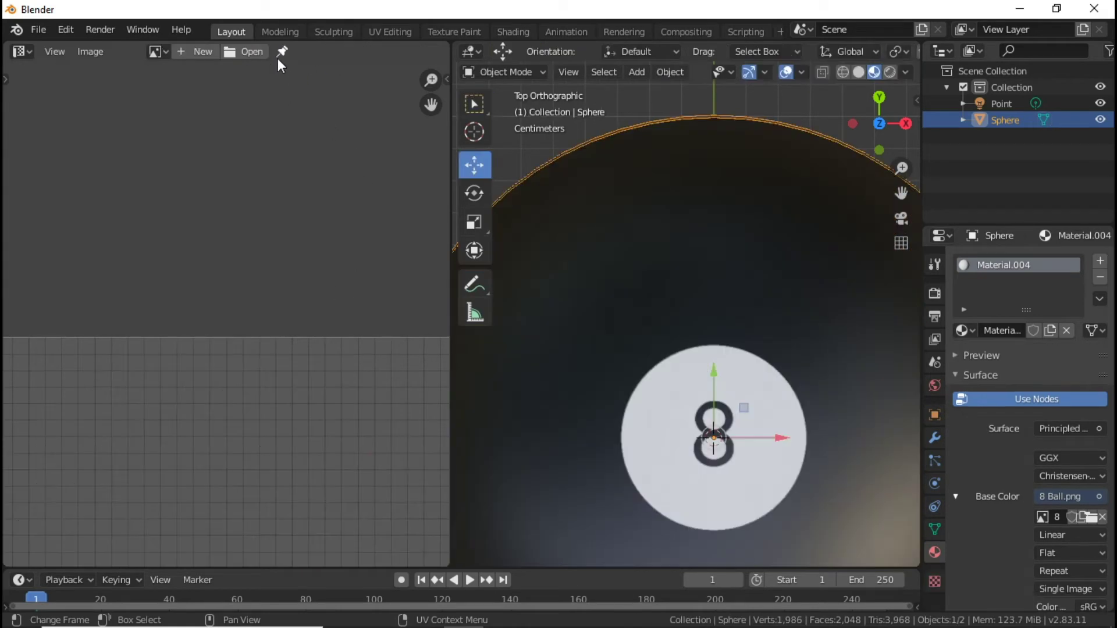
left_click(252, 51)
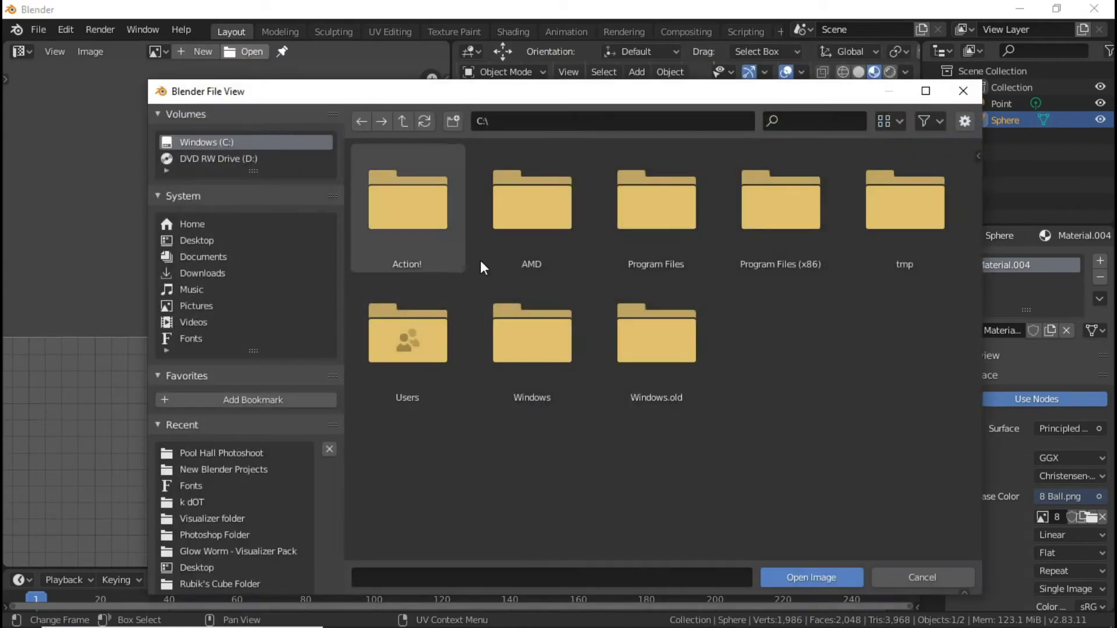
left_click(239, 468)
scroll(773, 340, "down", 10)
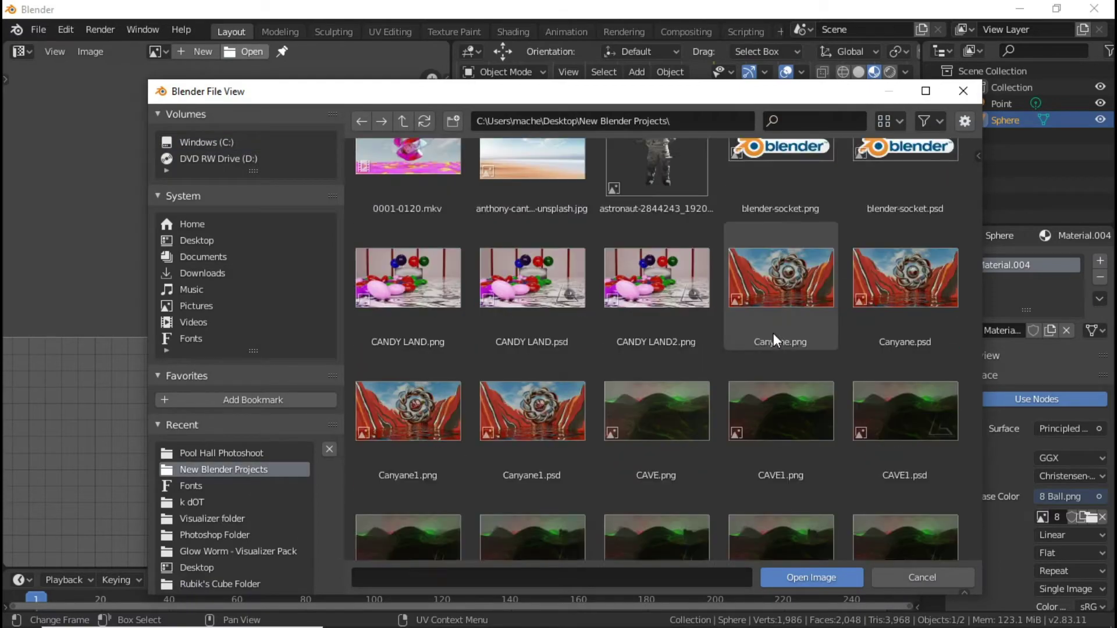
scroll(773, 338, "down", 8)
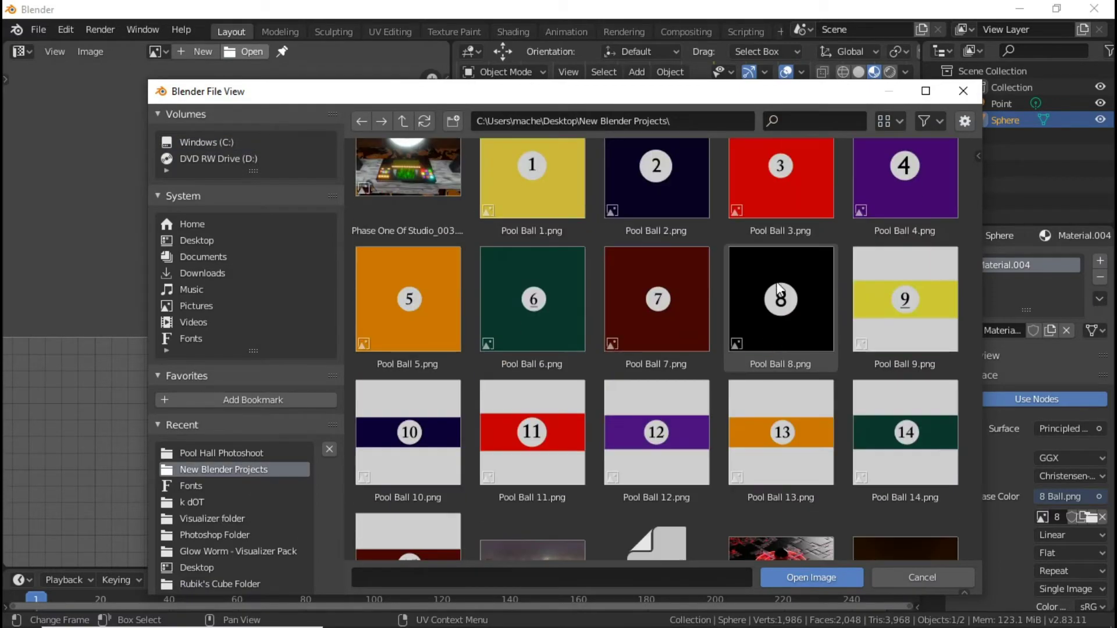
double_click(780, 289)
scroll(281, 371, "down", 8)
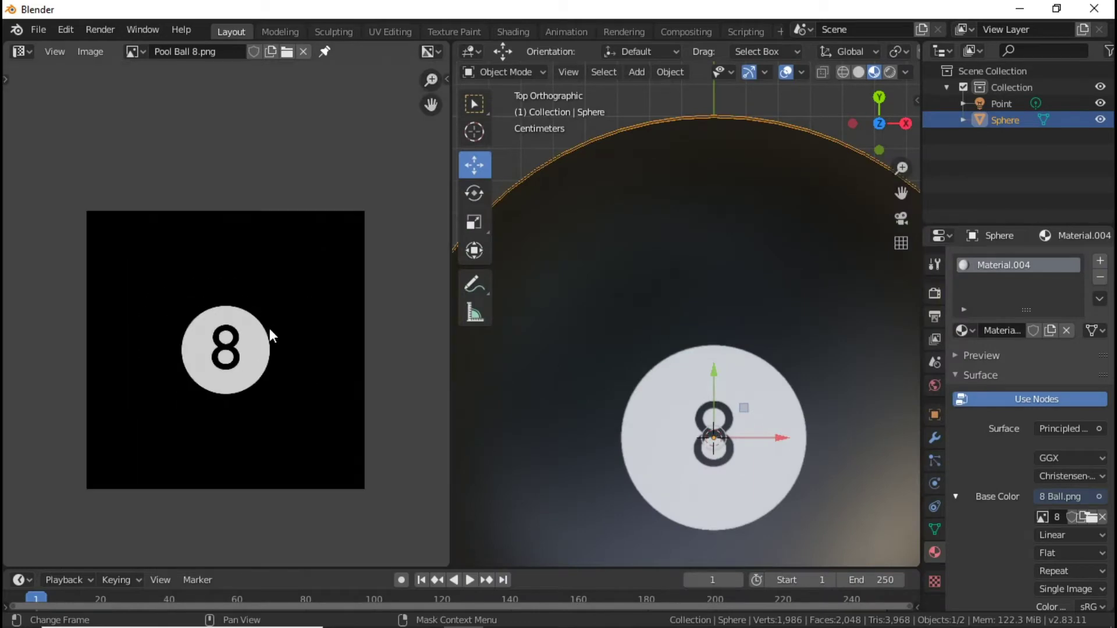
scroll(270, 328, "up", 1)
Scale all of the sphere's UVs down to about 0.762 around the centre of the 8-ball image.
key("Tab")
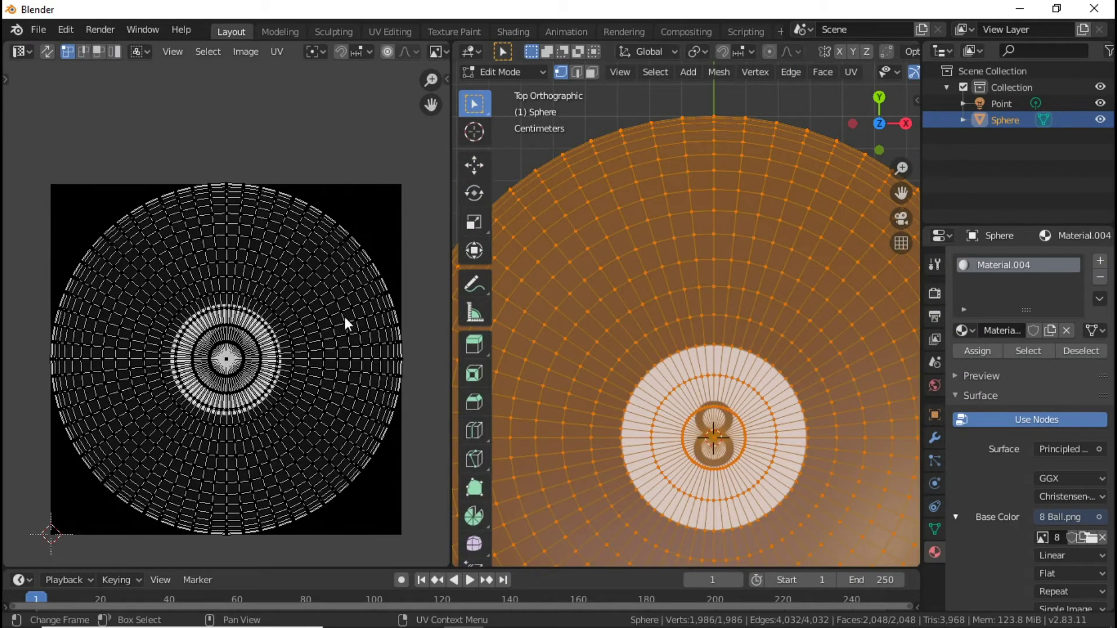
key("a")
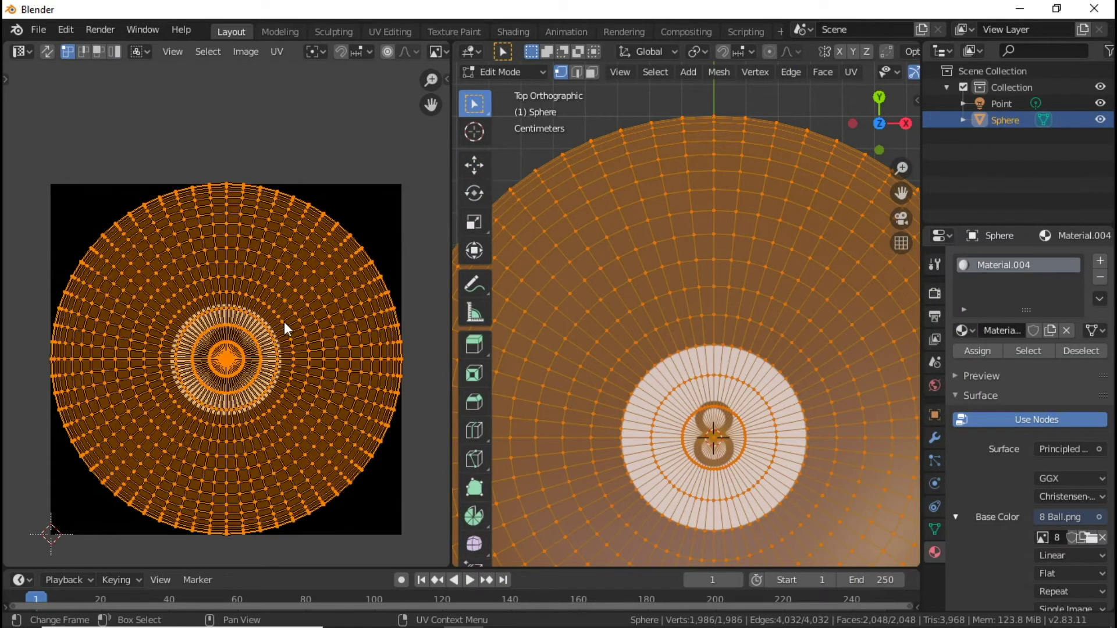
scroll(290, 323, "up", 2)
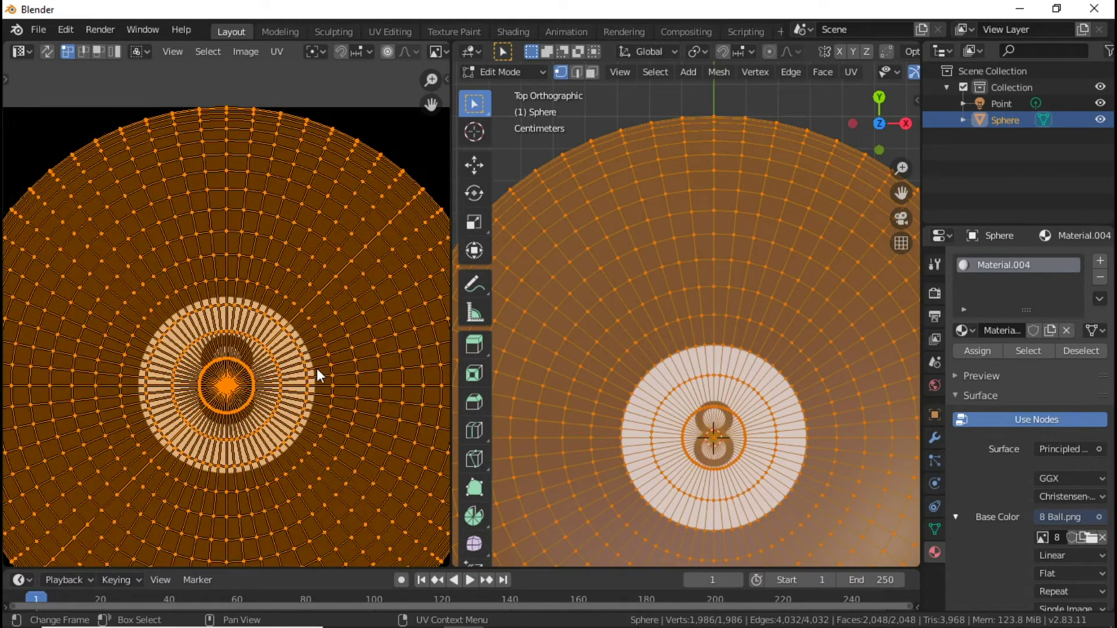
key("s")
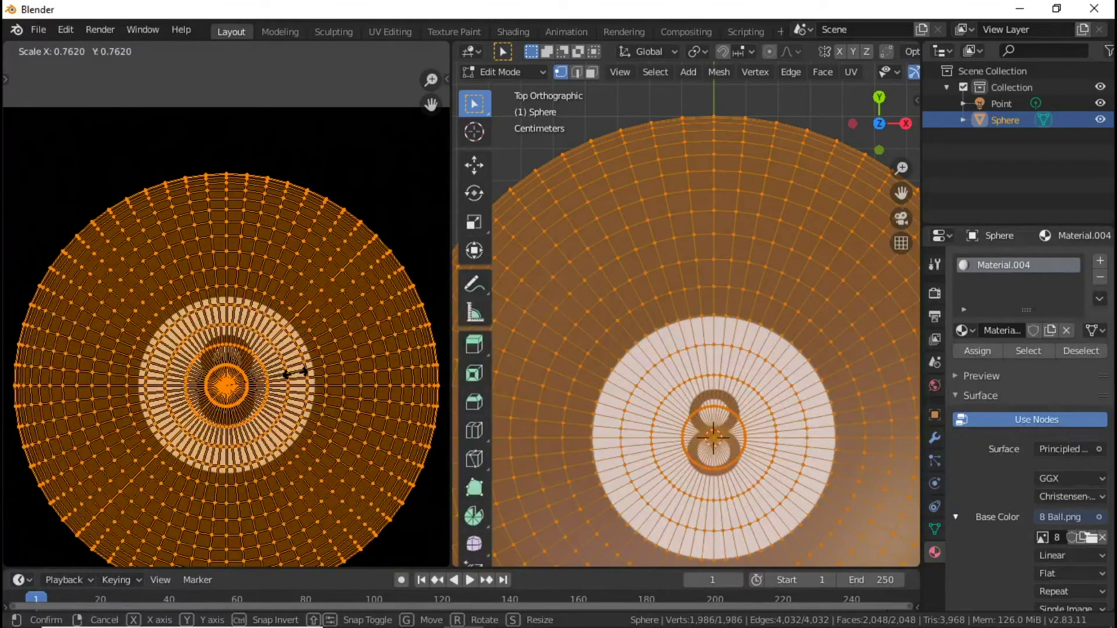
left_click(294, 373)
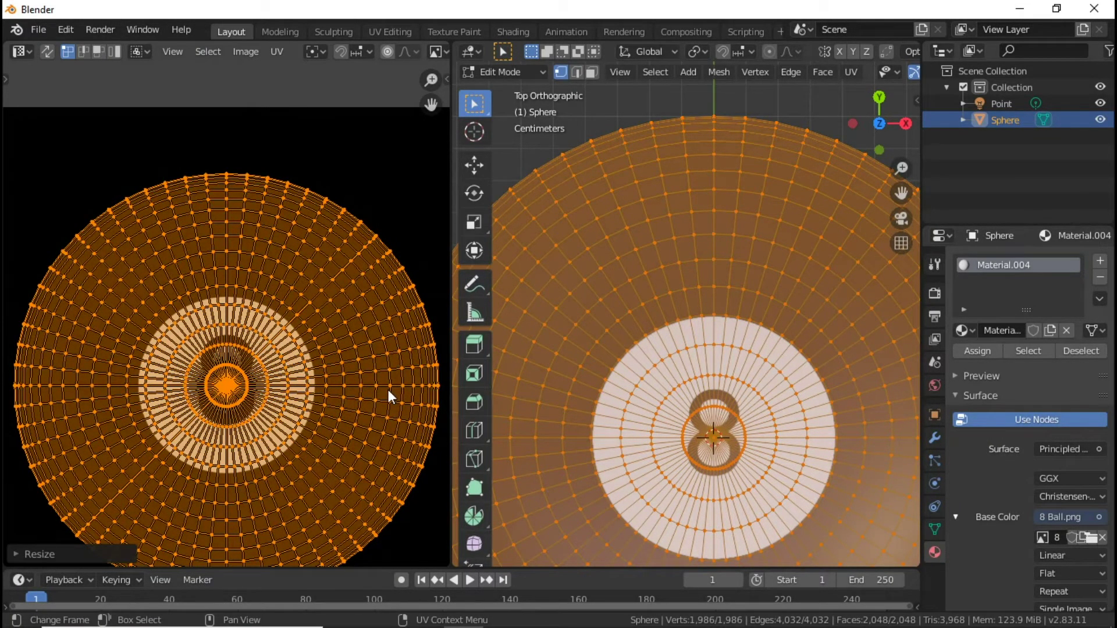
key("g")
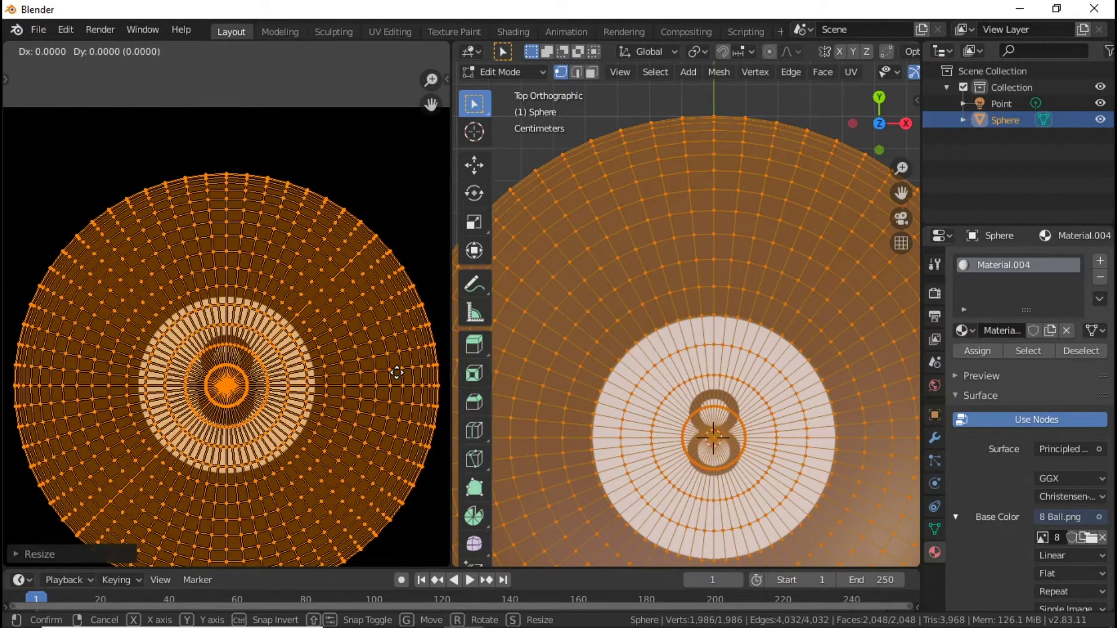
left_click(397, 373)
Close the UV editor area and return the sphere to Object Mode with the 8 facing the view.
scroll(588, 262, "down", 3)
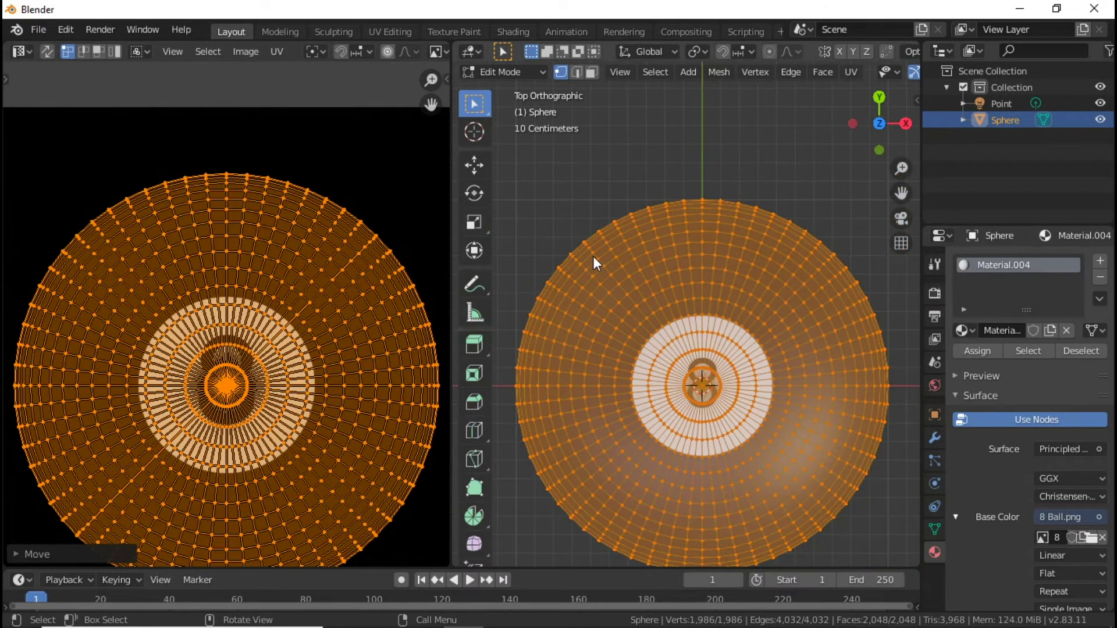
scroll(593, 256, "down", 2)
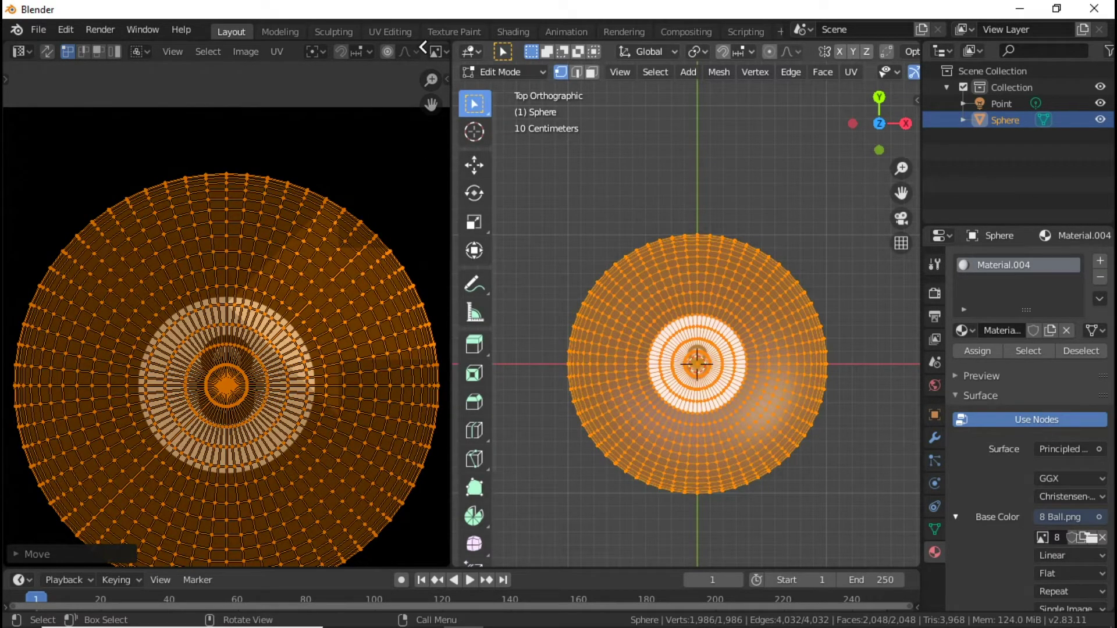
left_click(423, 46)
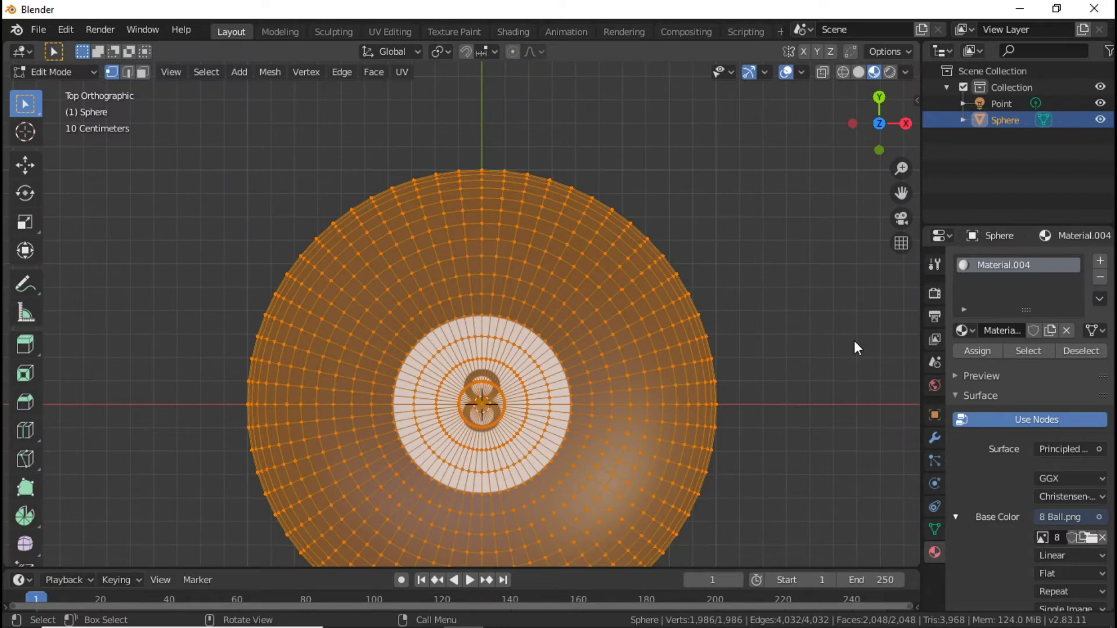
key("Tab")
middle_click_drag(763, 334, 767, 287)
right_click(673, 289)
left_click(671, 291)
scroll(766, 239, "down", 2)
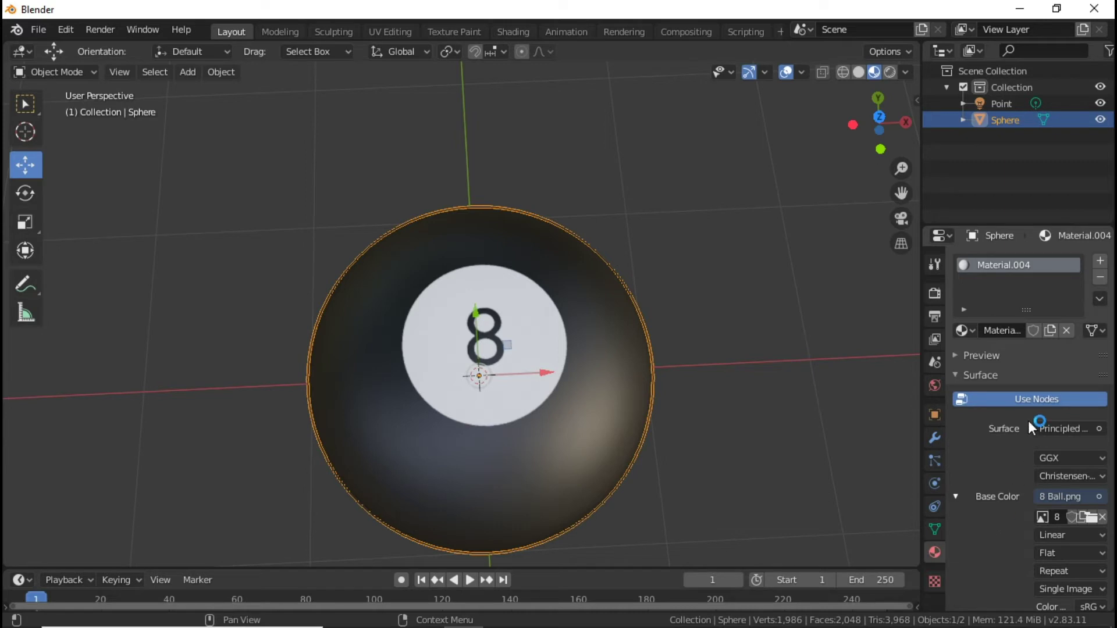
Set the roughness of the sphere's material to 0 and check the glossy ball in the viewport.
scroll(1029, 420, "down", 5)
scroll(1029, 421, "down", 2)
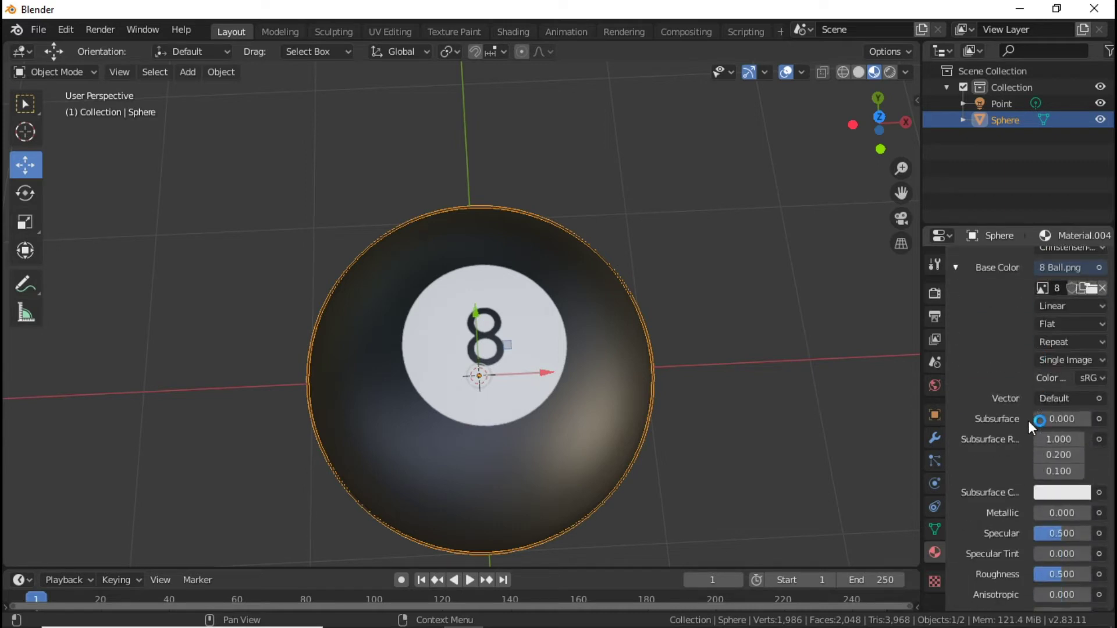
scroll(1028, 421, "down", 2)
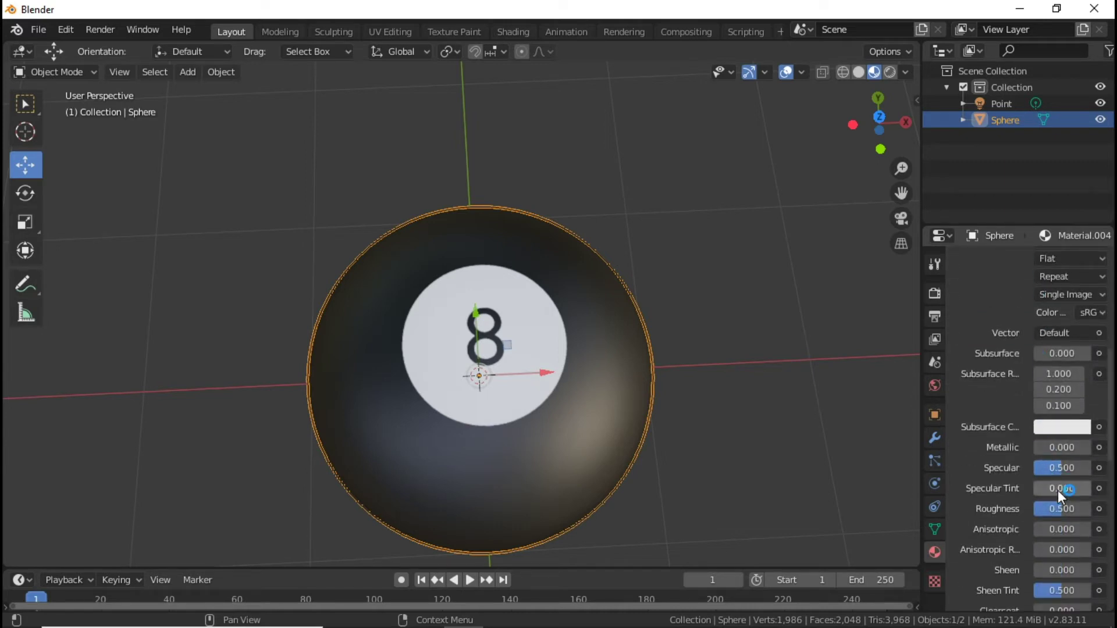
left_click_drag(1062, 508, 989, 509)
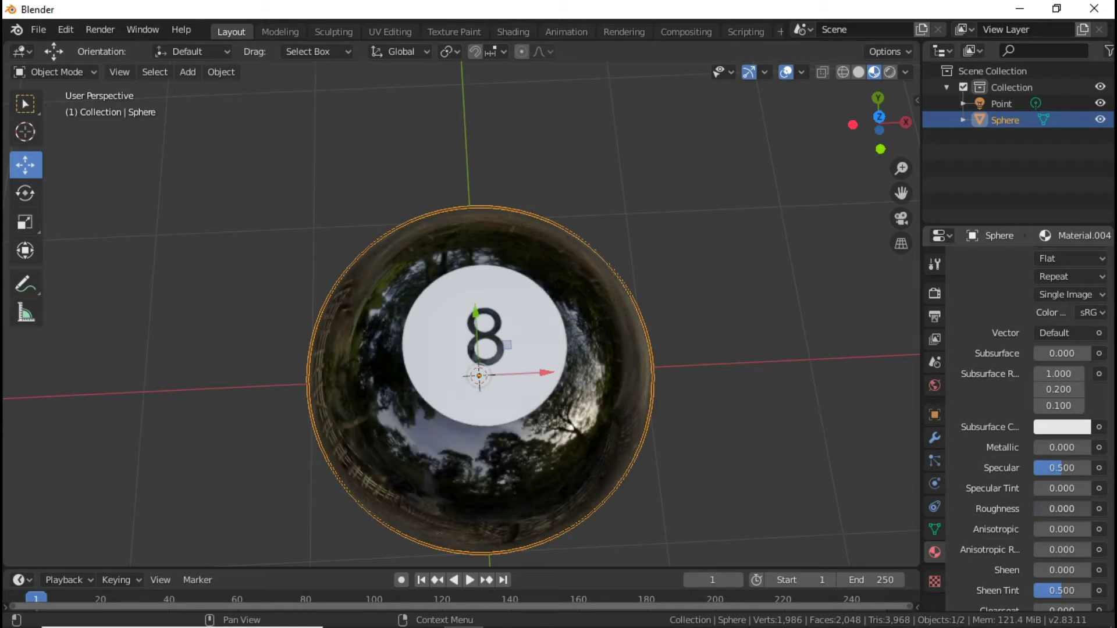
scroll(663, 300, "down", 2)
middle_click_drag(663, 296, 654, 321)
scroll(654, 314, "up", 3)
scroll(683, 317, "down", 3)
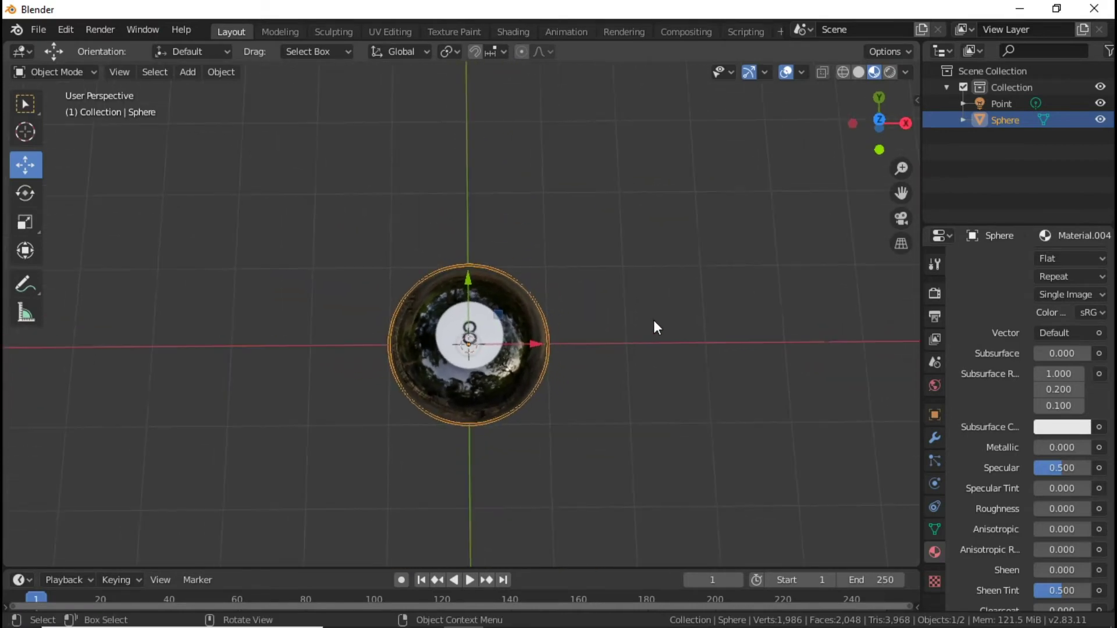
scroll(654, 321, "up", 3)
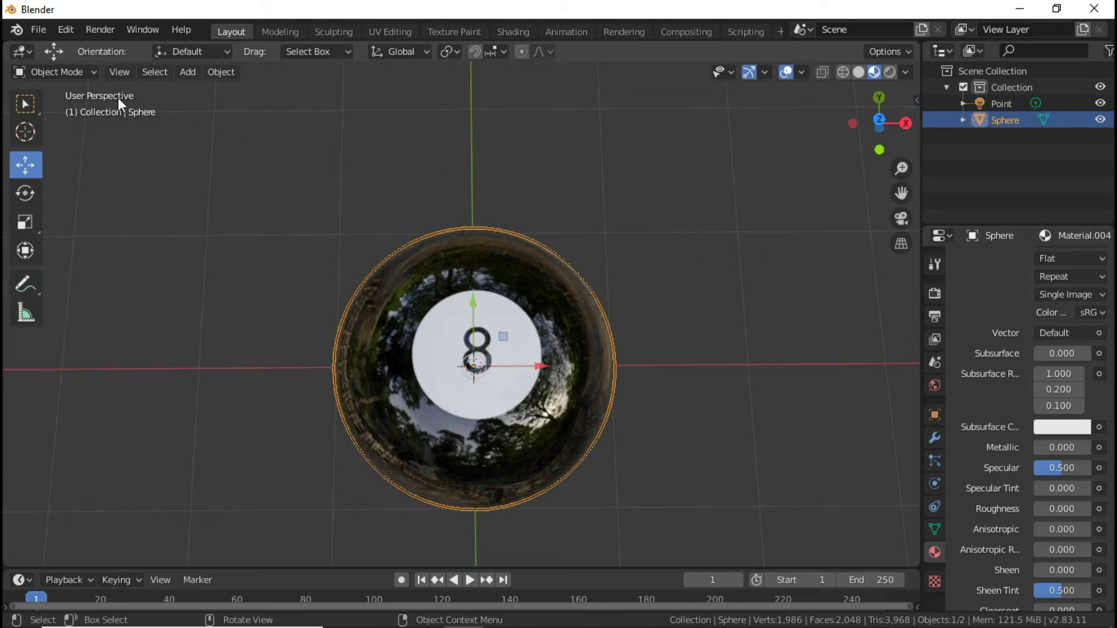
Split the 3D viewport into two areas and switch the new area to the UV Editor.
left_click_drag(7, 51, 438, 96)
left_click(39, 32)
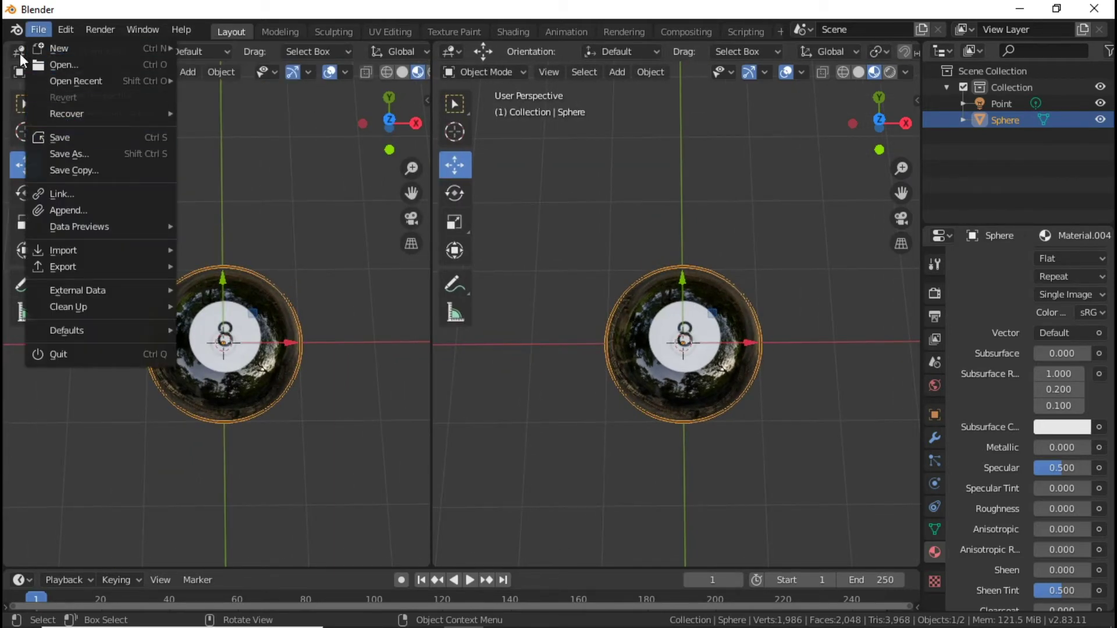
left_click(13, 54)
left_click(31, 52)
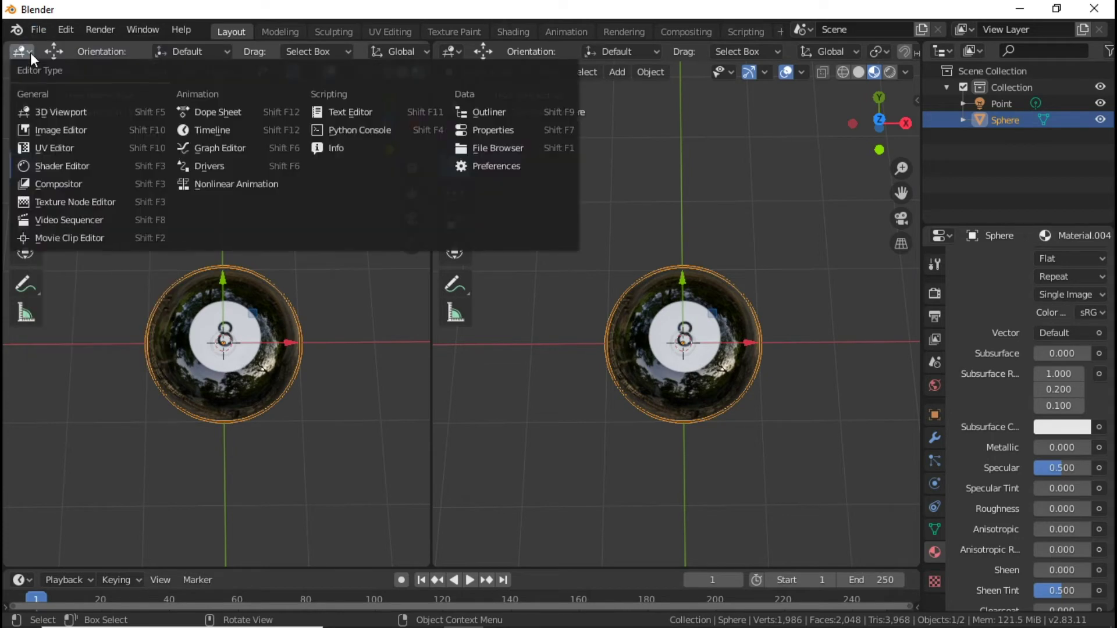
left_click(94, 149)
scroll(900, 398, "up", 3)
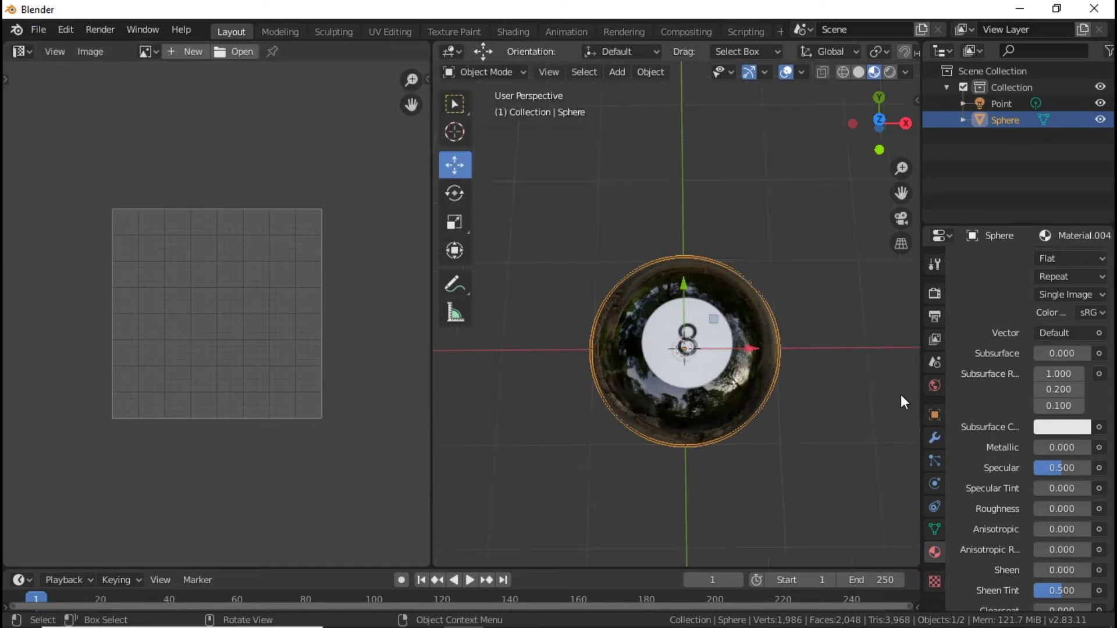
Remove 8 Ball.png from the material's Base Color and assign an empty Image Texture in its place.
scroll(1073, 512, "up", 10)
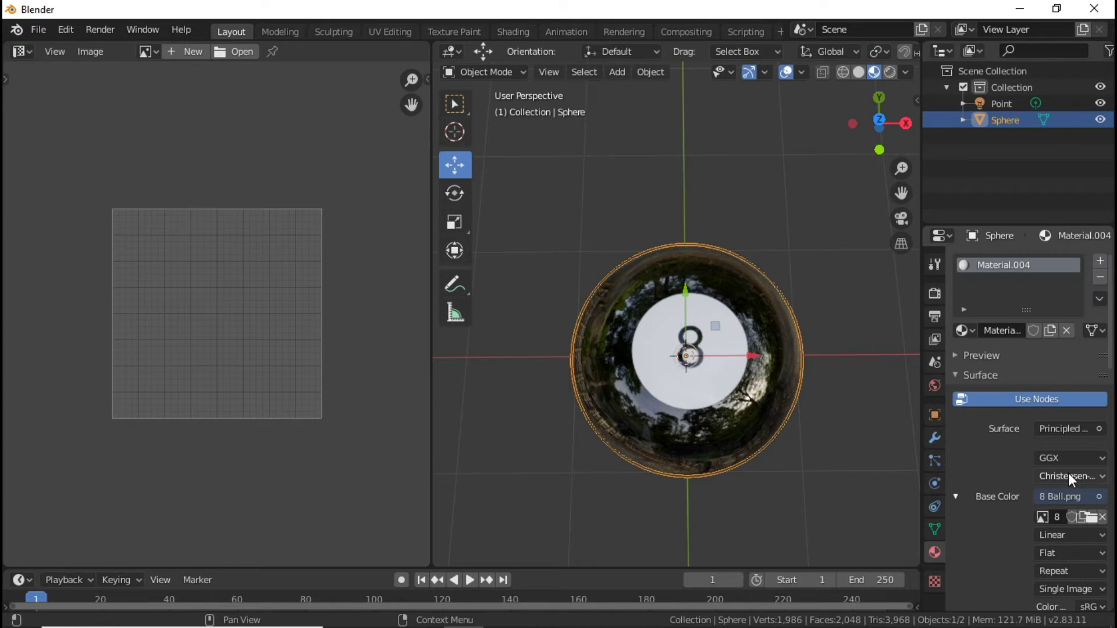
left_click(1099, 496)
left_click(1052, 280)
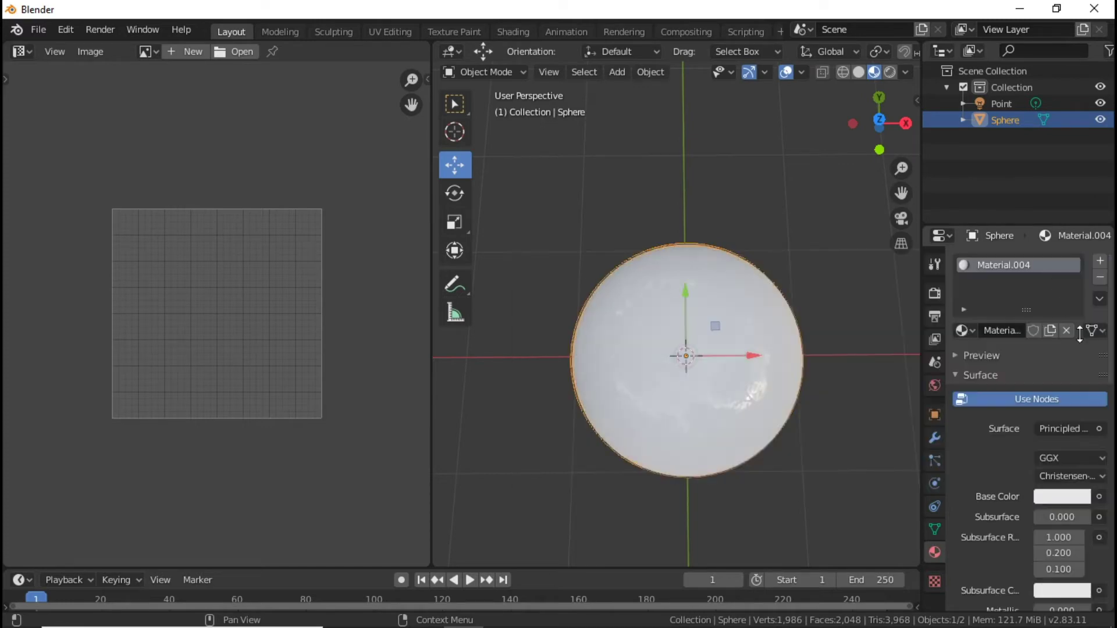
left_click(1101, 497)
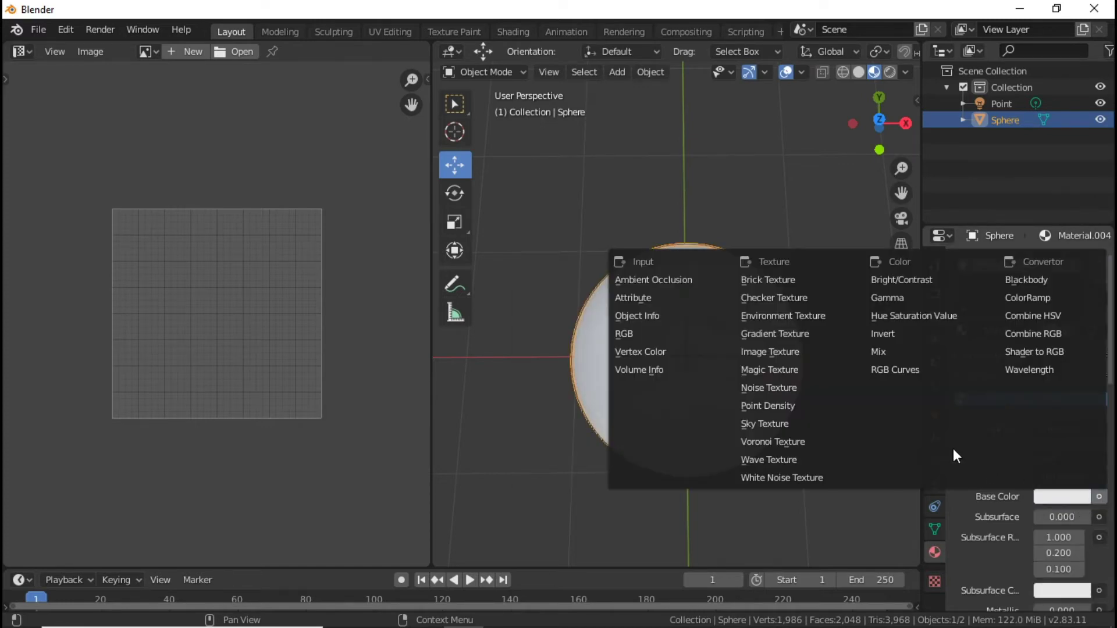
left_click(796, 352)
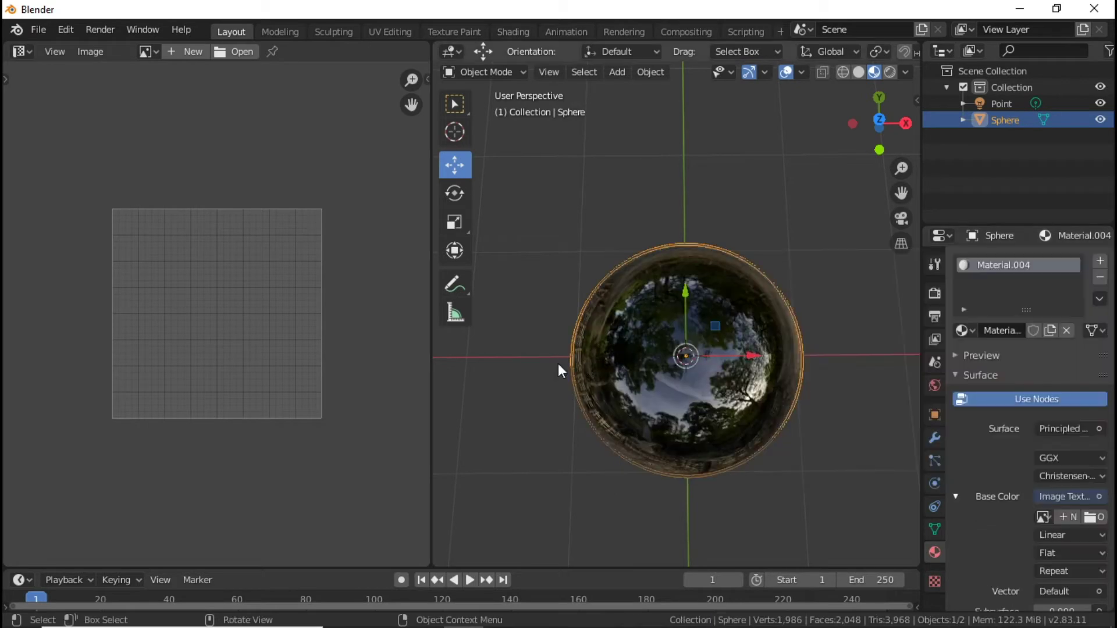
Load Pool Ball 8.png from the New Blender Projects folder into the Base Color image texture of the sphere's material.
left_click(1091, 517)
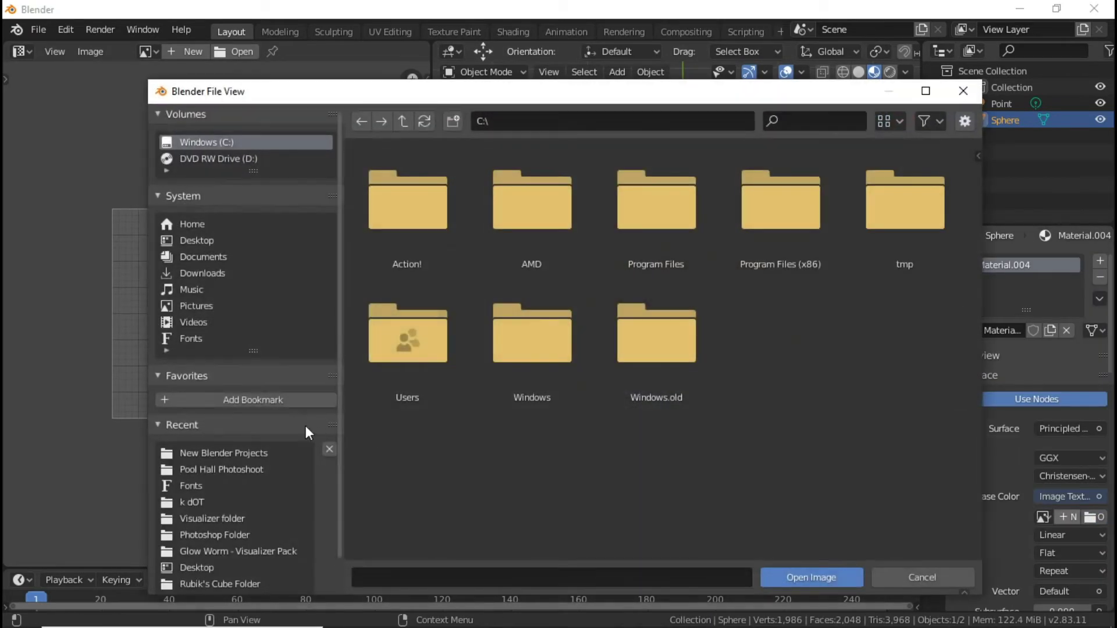
left_click(251, 465)
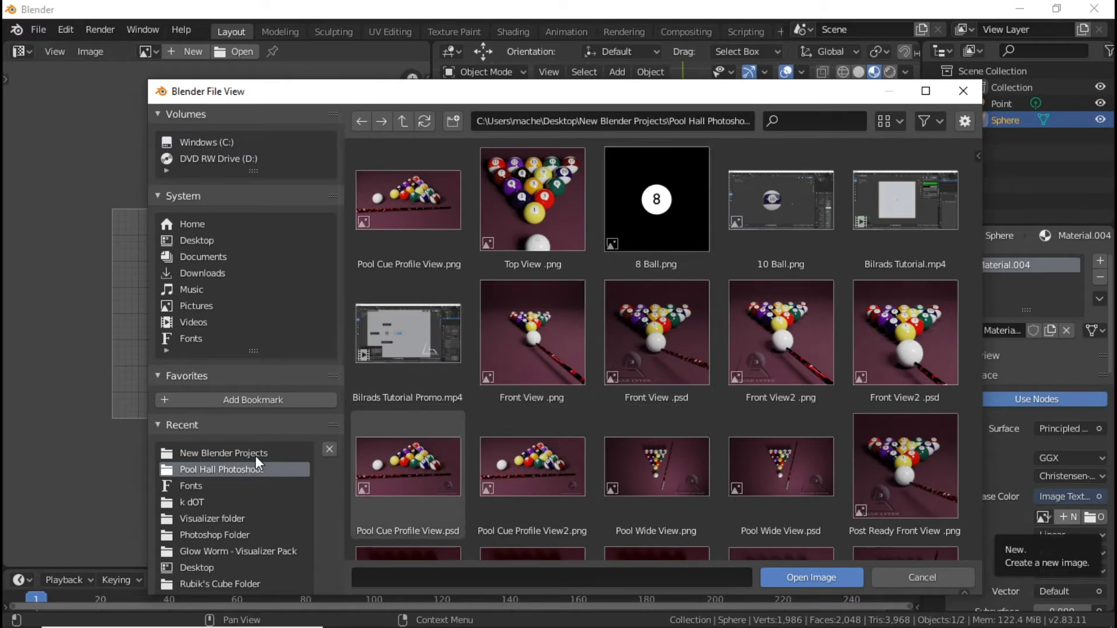
scroll(738, 312, "down", 5)
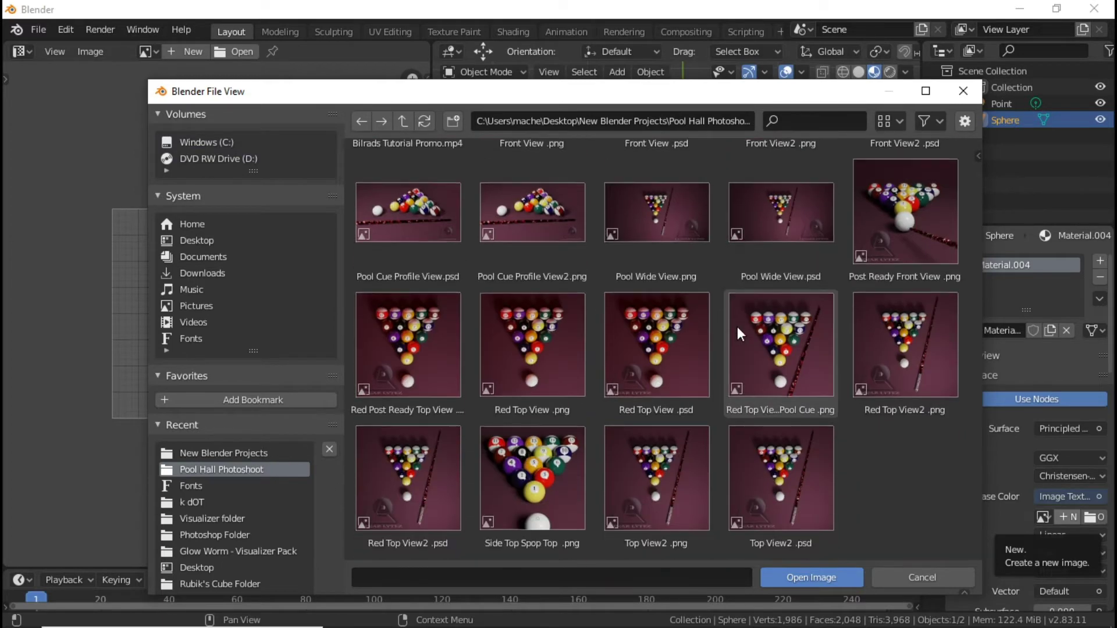
scroll(738, 326, "up", 7)
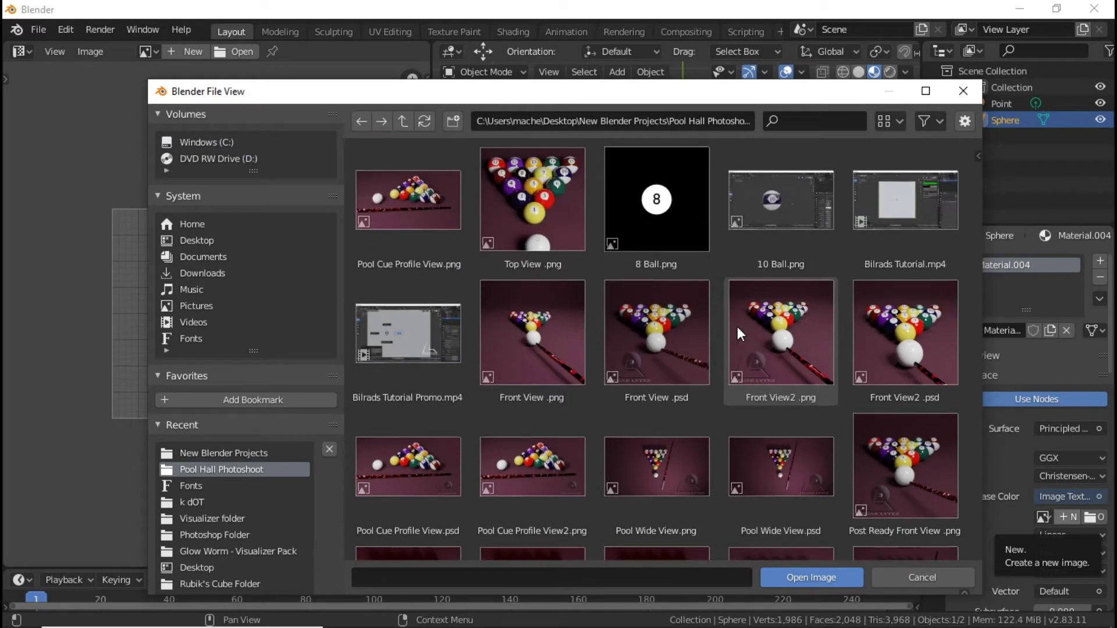
left_click(215, 454)
scroll(863, 376, "down", 12)
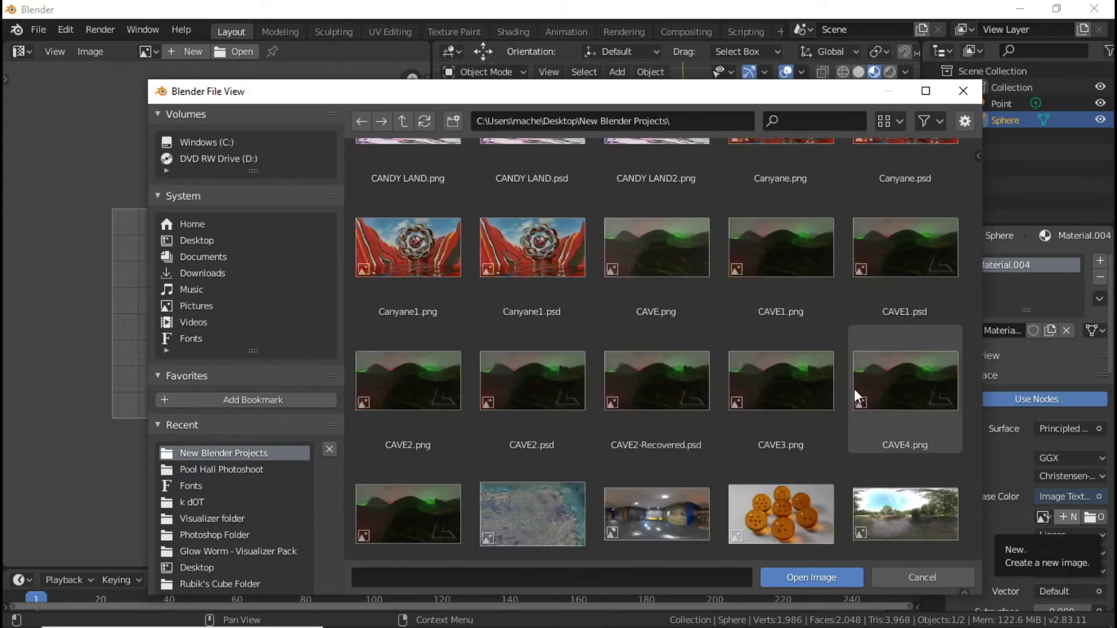
scroll(851, 390, "down", 15)
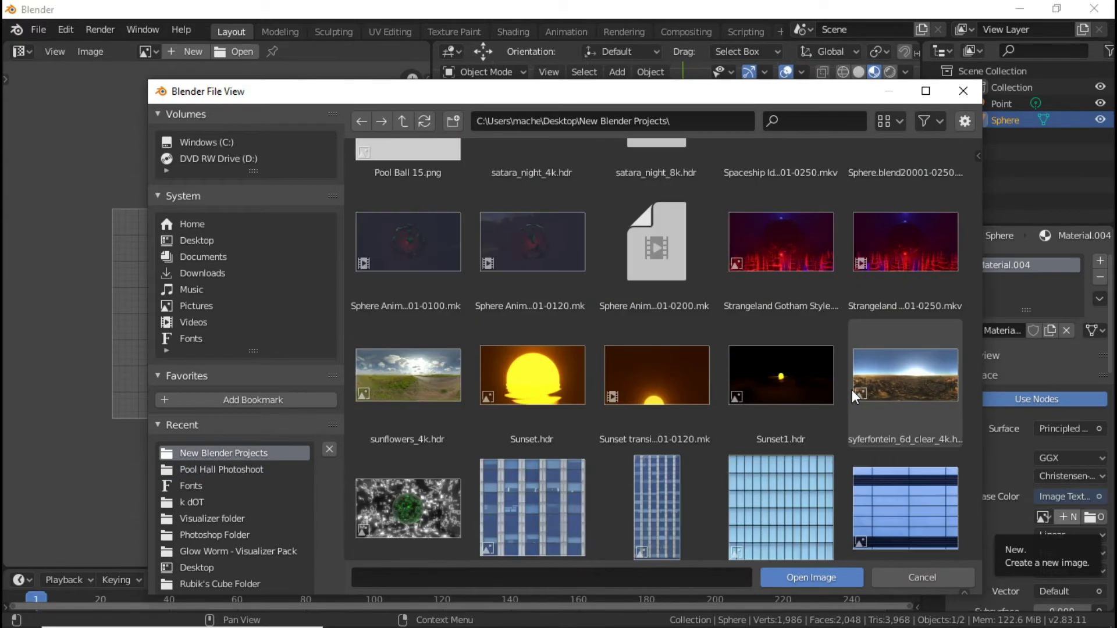
scroll(852, 390, "up", 5)
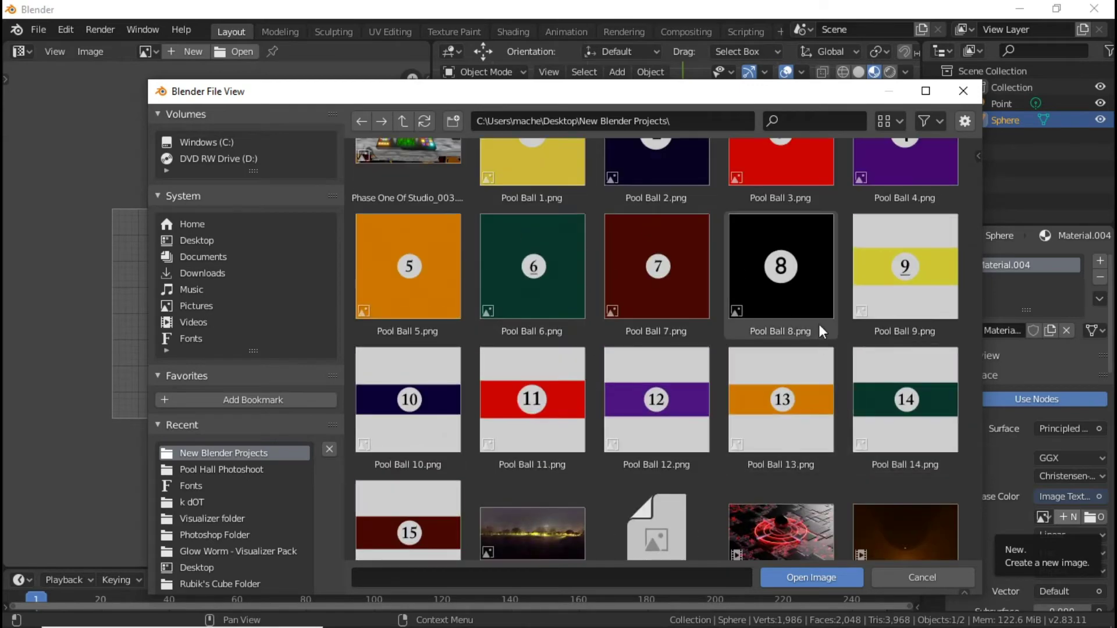
double_click(798, 278)
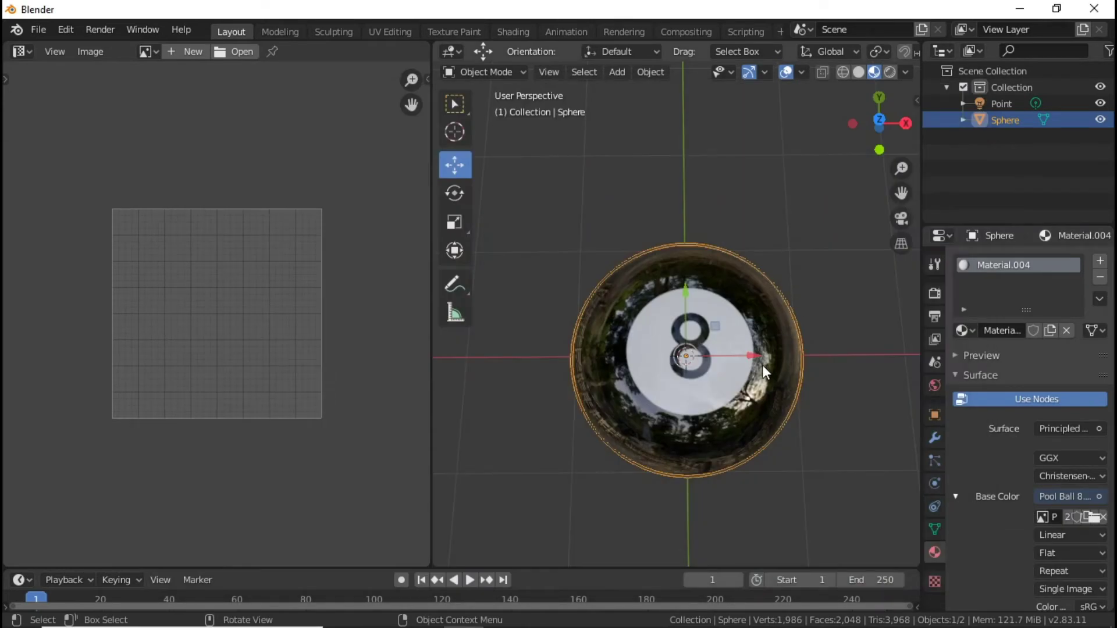
scroll(775, 366, "up", 1)
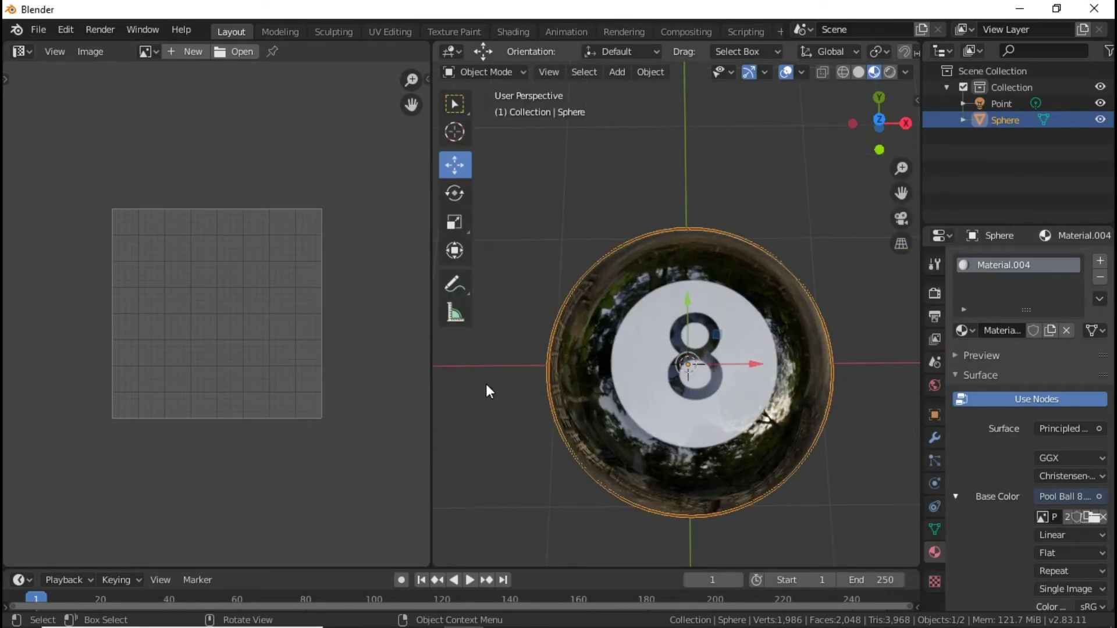
Open Pool Ball 8.png from the New Blender Projects folder as the image displayed in the UV editor.
left_click(235, 53)
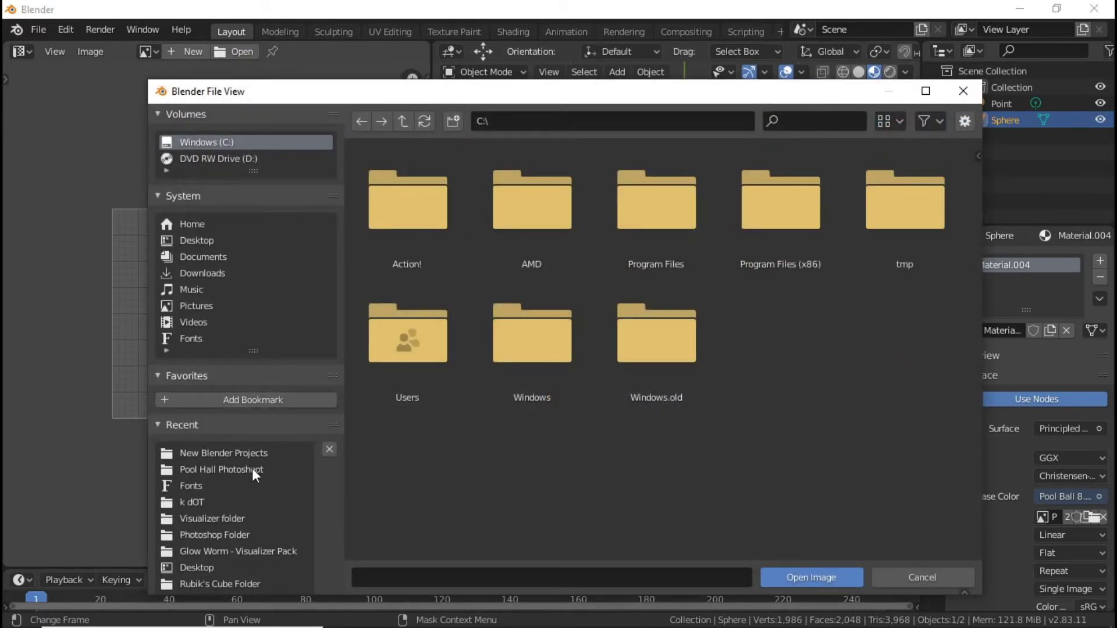
left_click(252, 469)
scroll(407, 349, "down", 4)
scroll(407, 349, "up", 2)
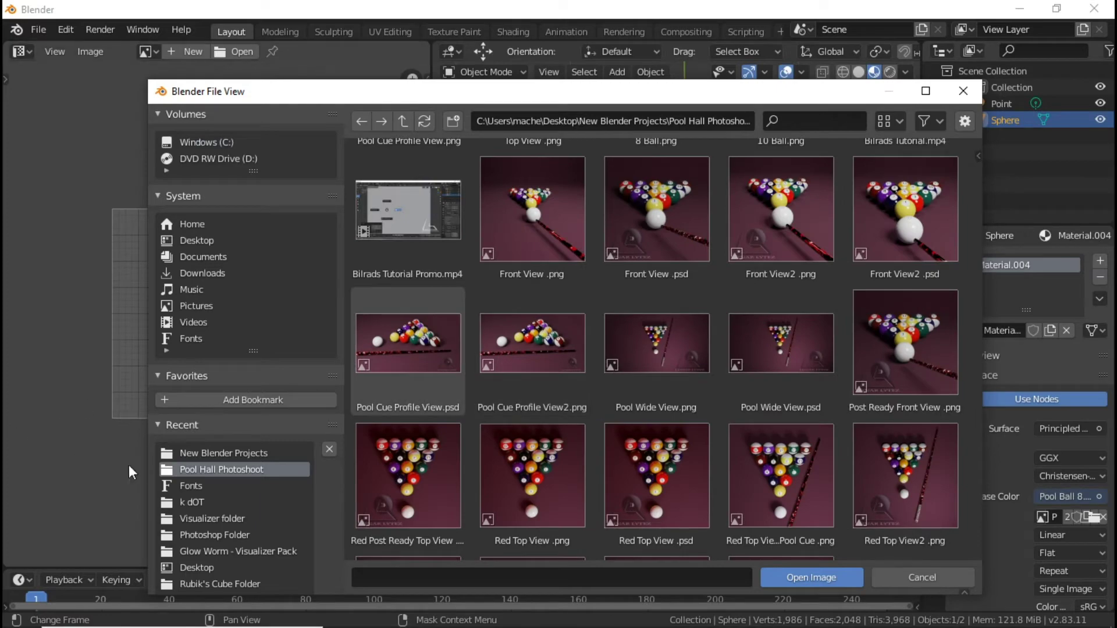
left_click(201, 453)
scroll(711, 323, "down", 10)
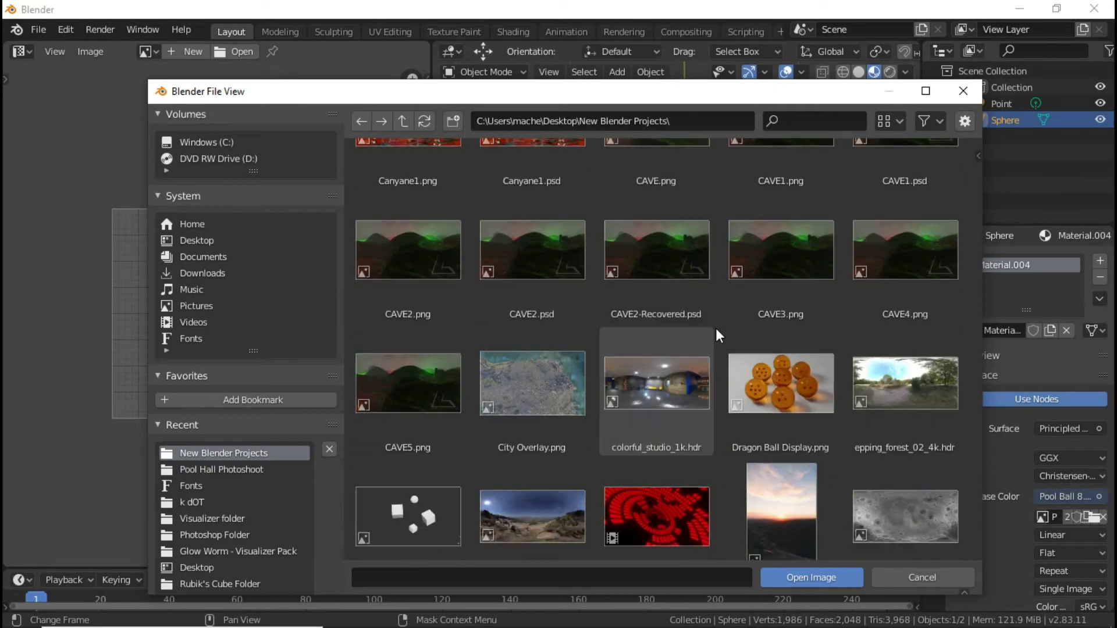
scroll(721, 329, "down", 15)
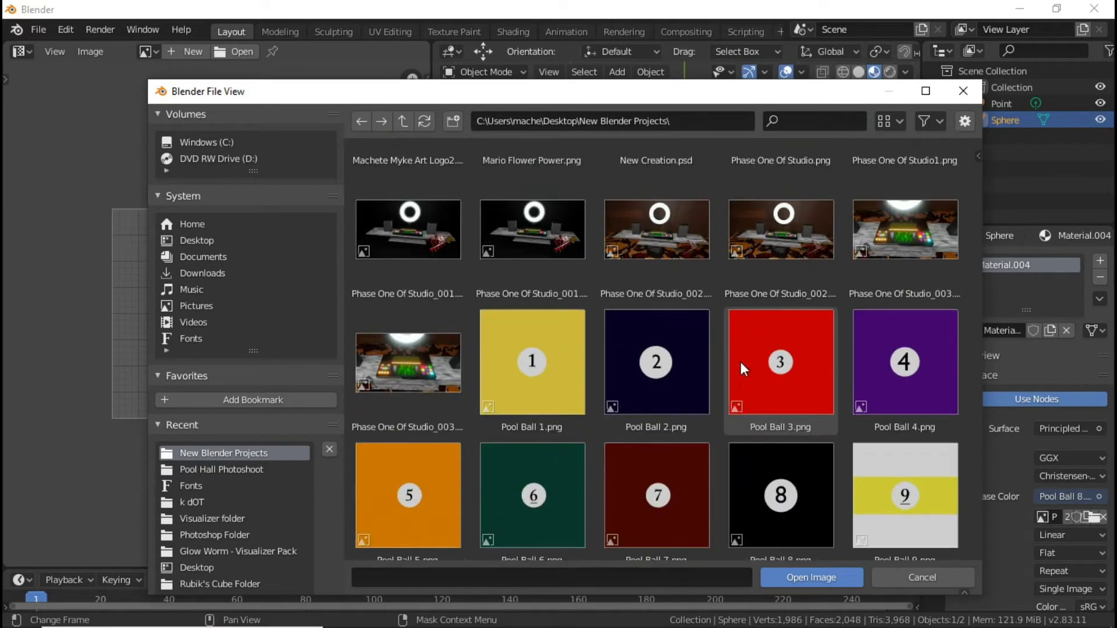
scroll(740, 361, "down", 3)
double_click(740, 363)
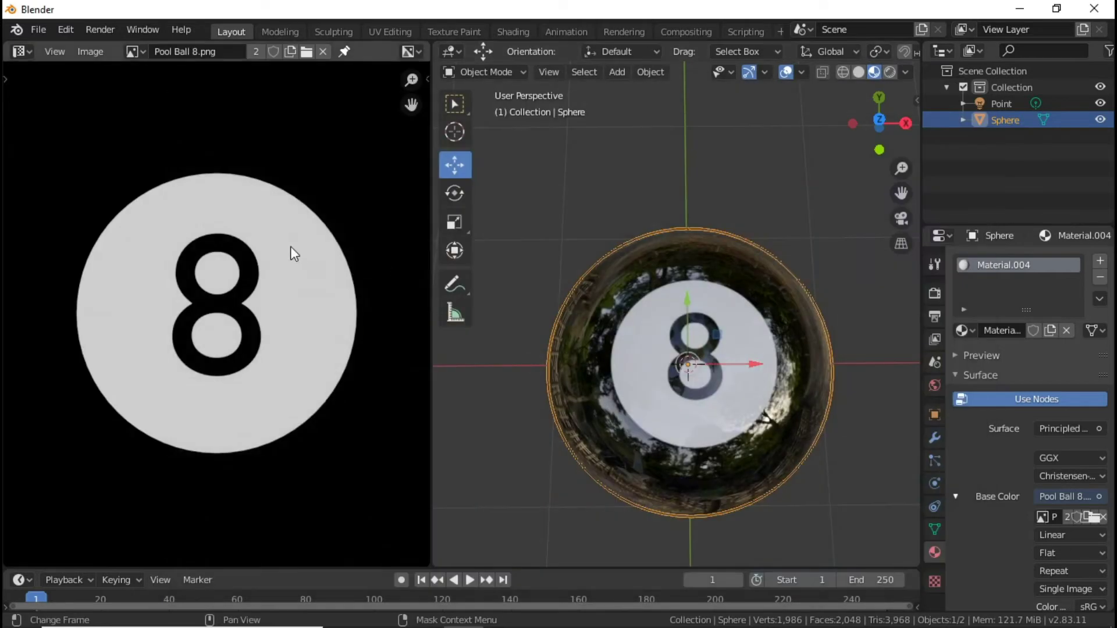
scroll(285, 241, "down", 4)
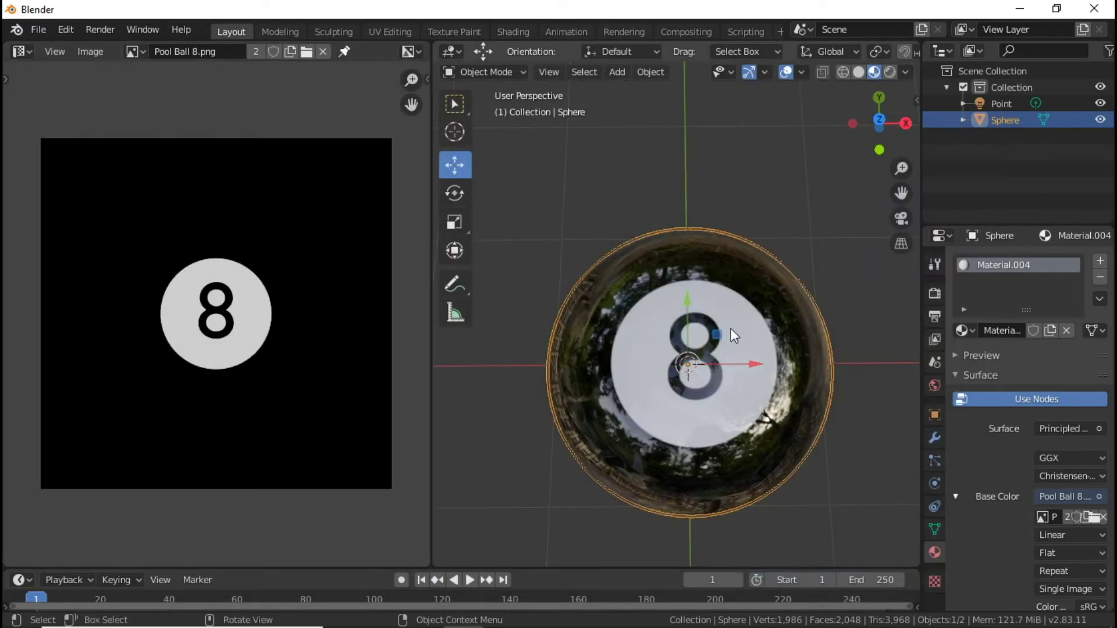
Put the sphere in Edit Mode and scale its UVs up by about 1.4 over the 8 ball image.
middle_click_drag(730, 329, 763, 298)
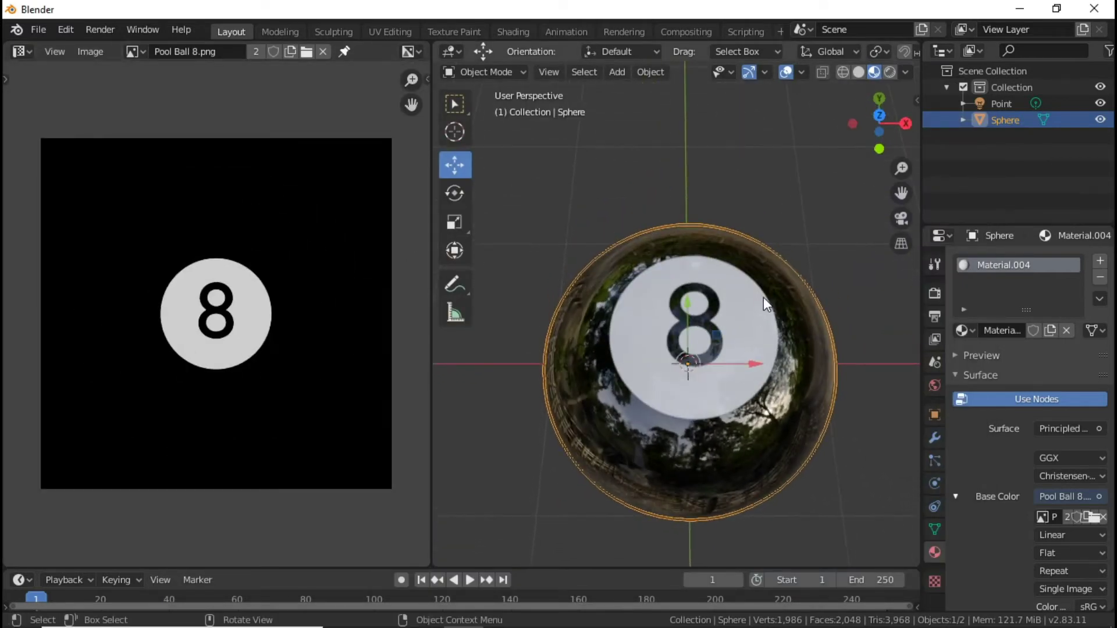
key("Tab")
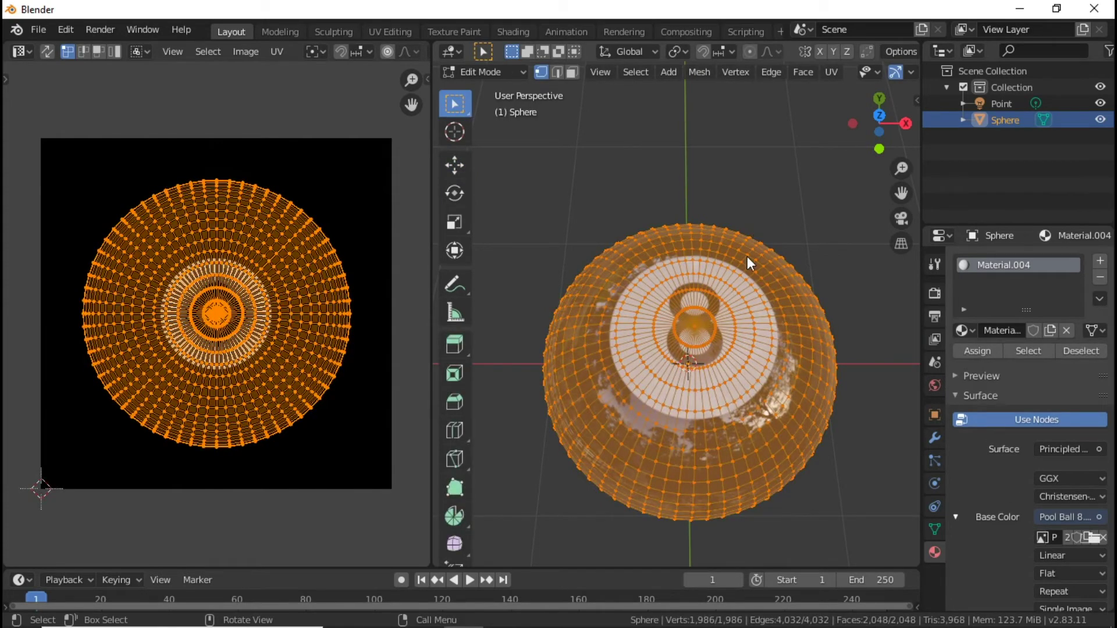
middle_click_drag(748, 257, 749, 279)
scroll(332, 297, "up", 3)
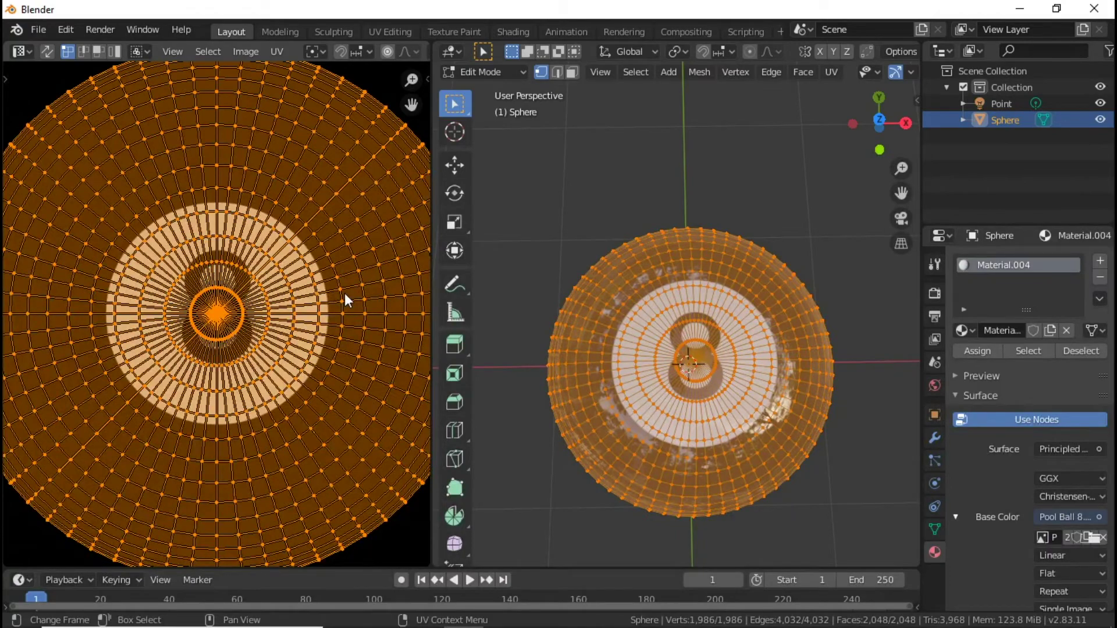
key("s")
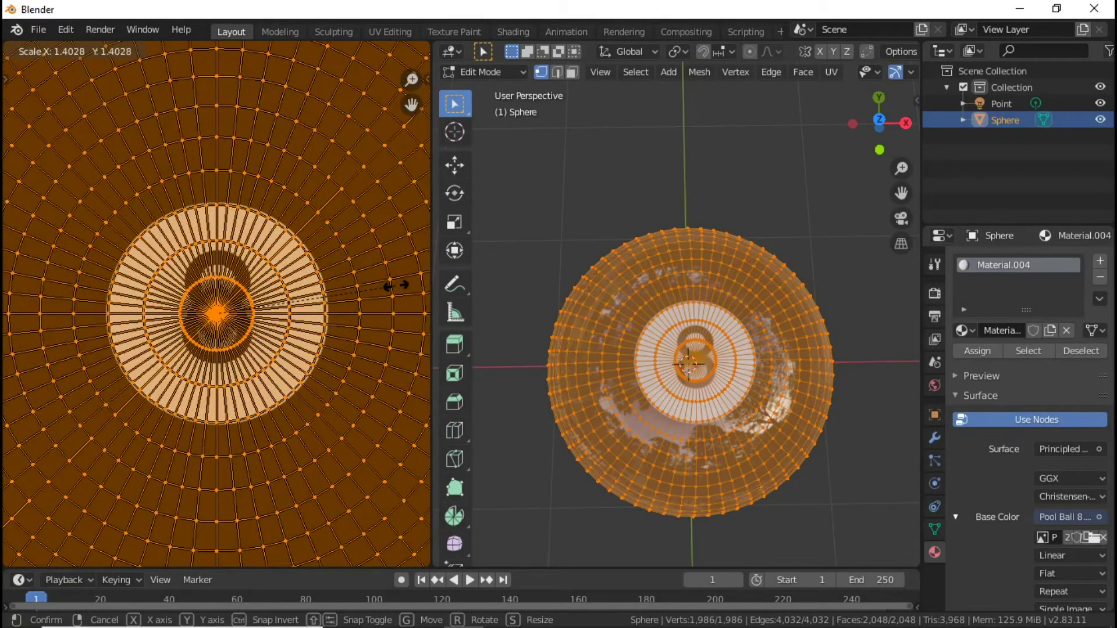
left_click(396, 285)
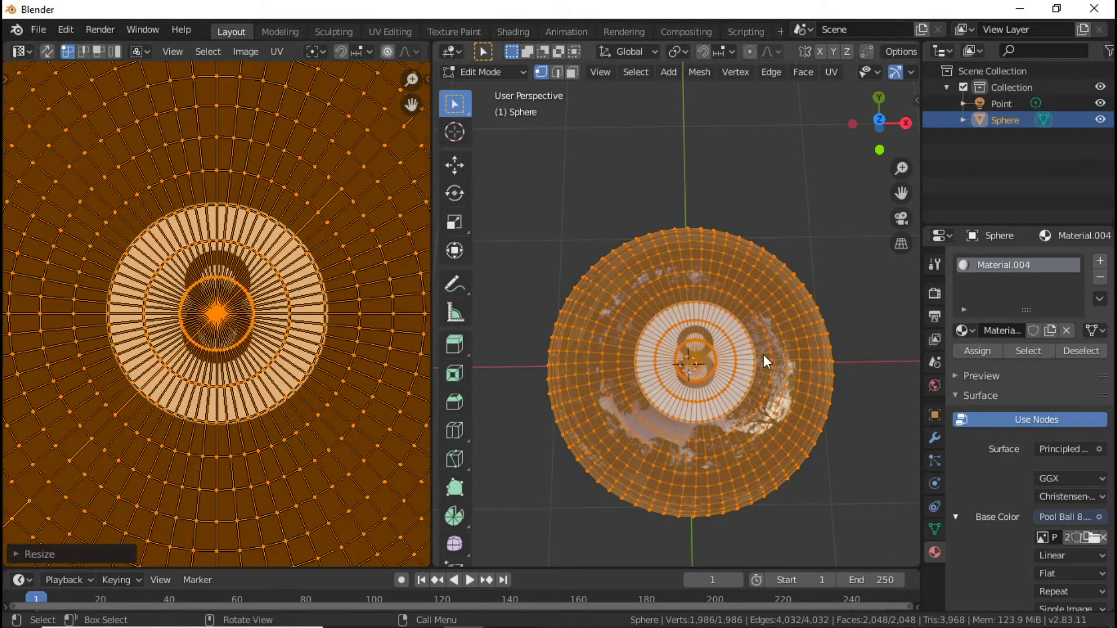
View the sphere from the top and scale its UVs down by about 0.86 to enlarge the white number circle.
key("KP_7")
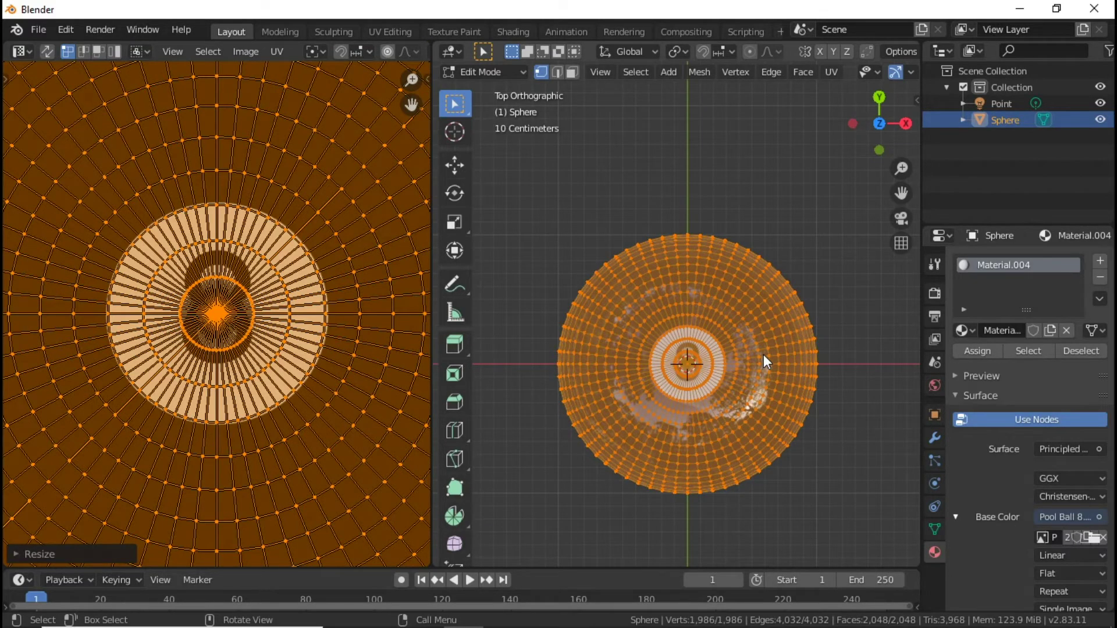
scroll(787, 397, "up", 3)
scroll(800, 406, "up", 3)
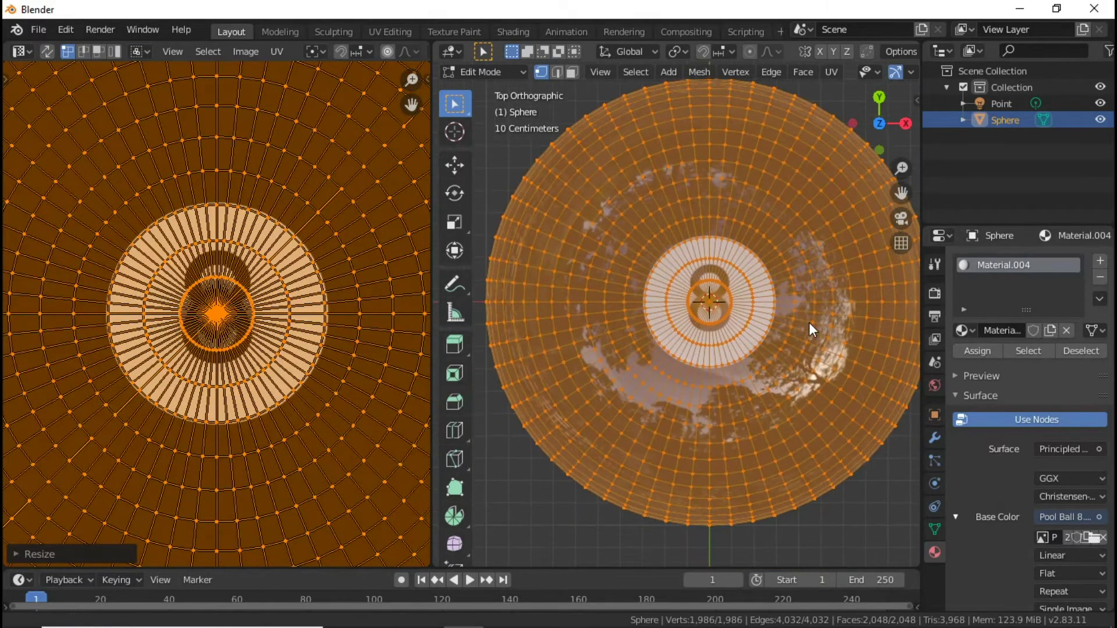
scroll(786, 347, "up", 1)
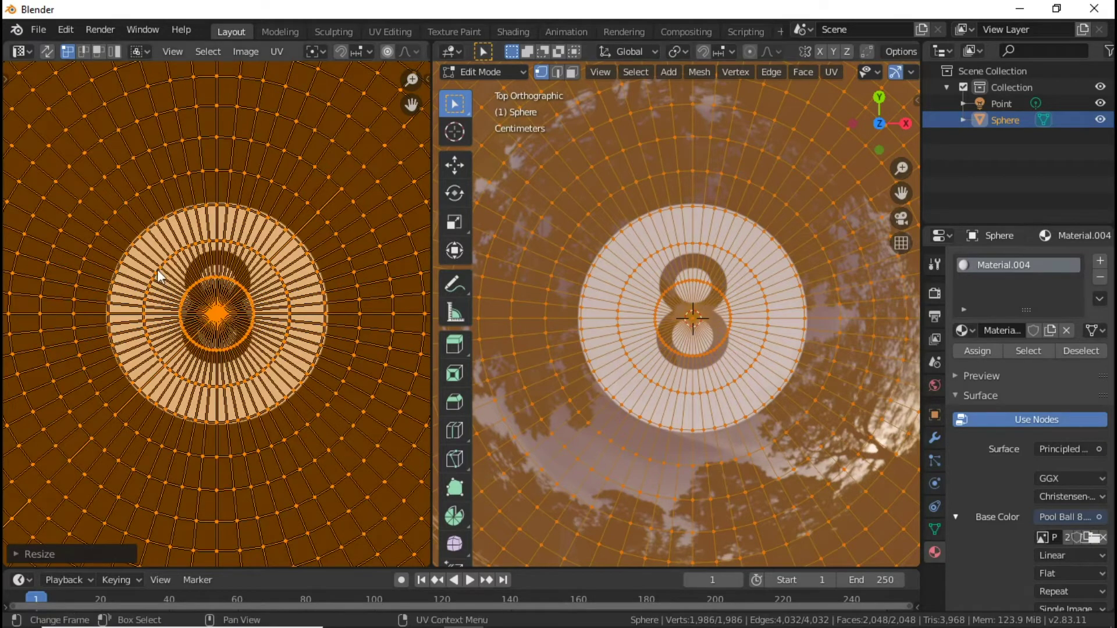
key("s")
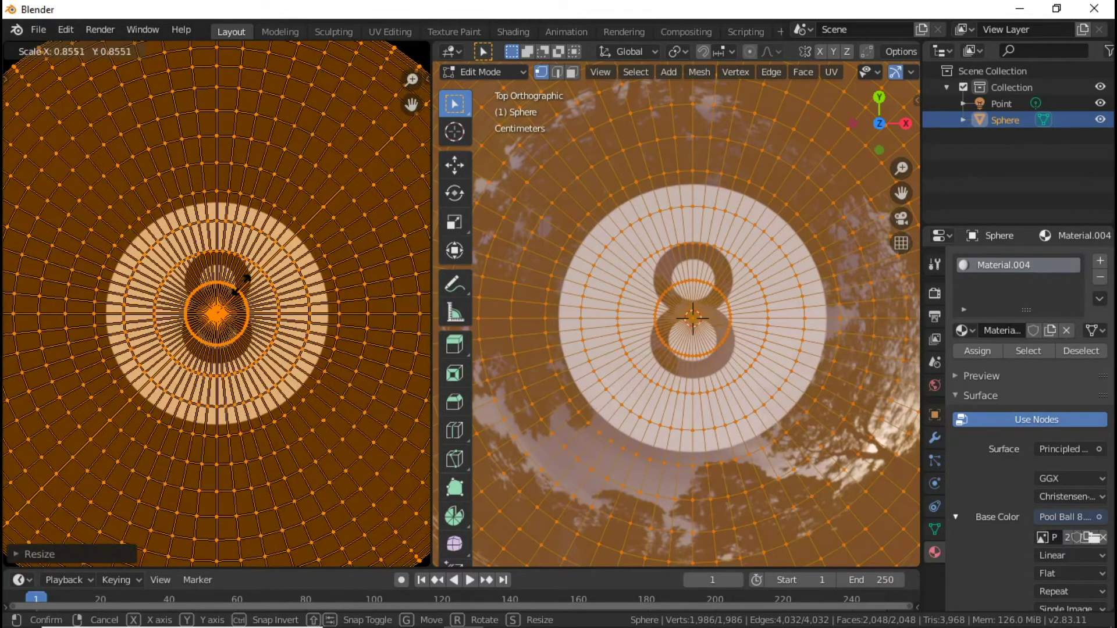
left_click(246, 288)
Scale the sphere's UVs down slightly once more and return to Object Mode to check the number circle on the ball.
scroll(737, 221, "down", 4)
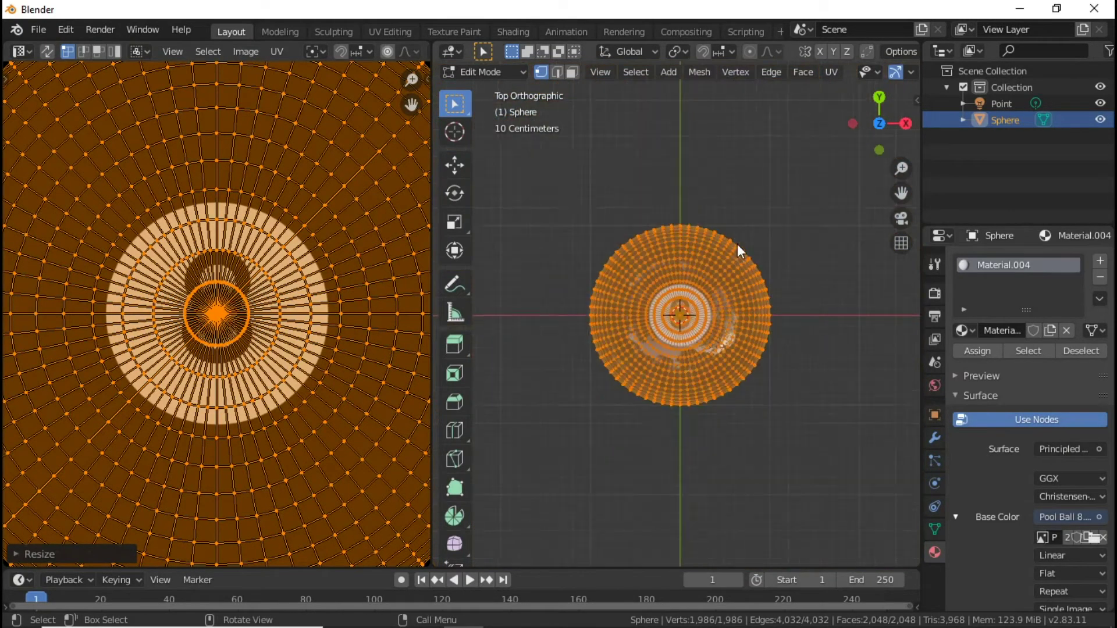
scroll(738, 244, "up", 4)
key("s")
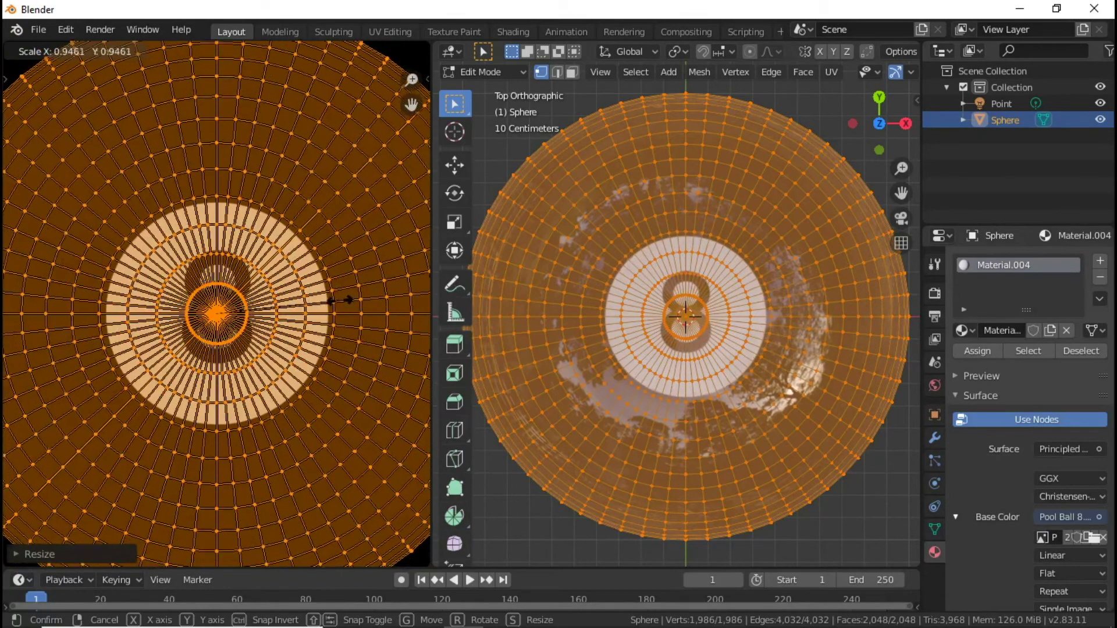
left_click(338, 299)
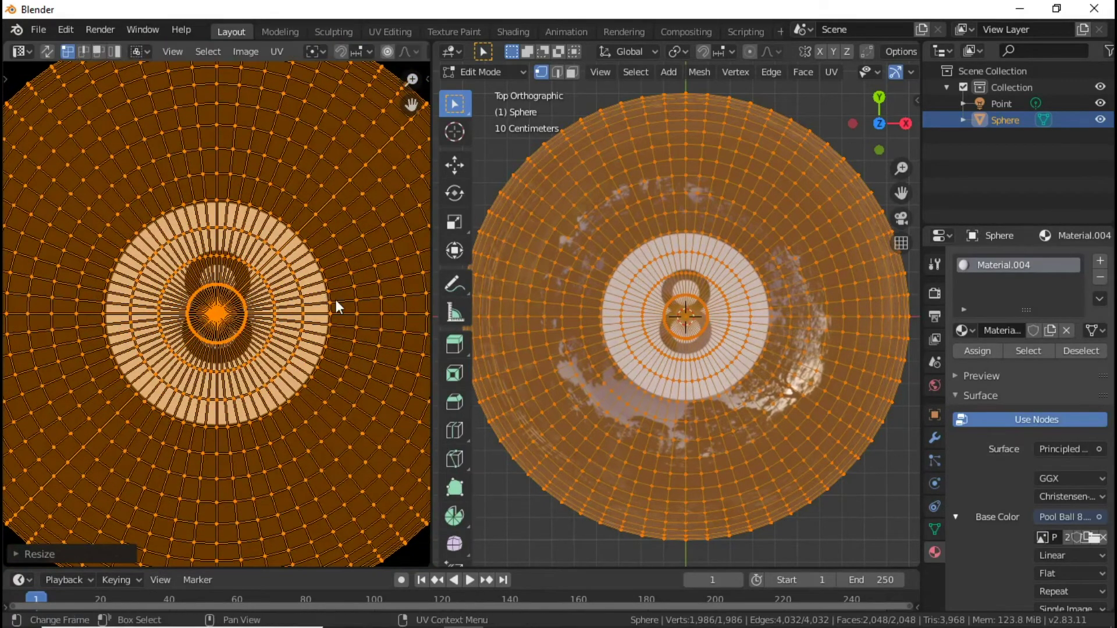
key("Tab")
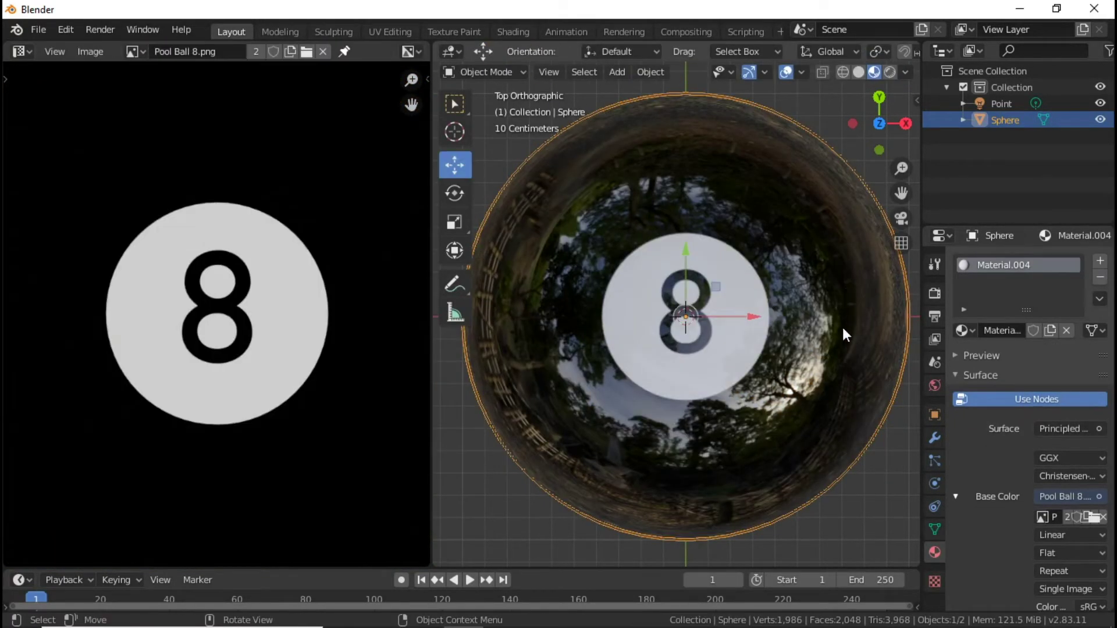
middle_click_drag(843, 327, 826, 346)
scroll(832, 280, "down", 4)
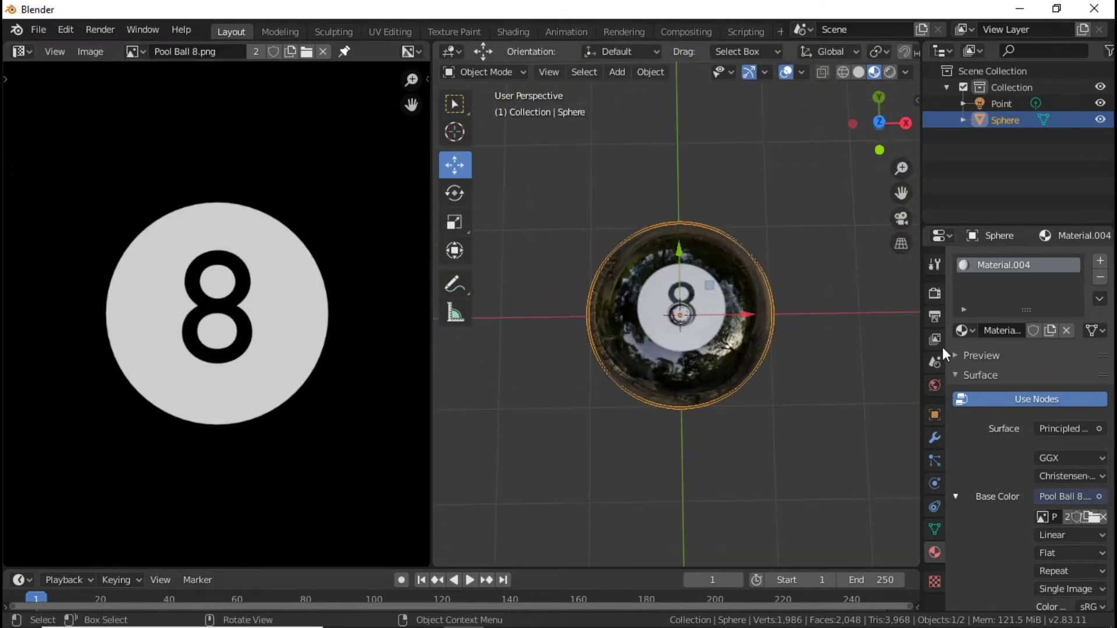
Scale the sphere's UVs up by about 1.23 in Edit Mode to shrink the number circle, and return to Object Mode.
key("Tab")
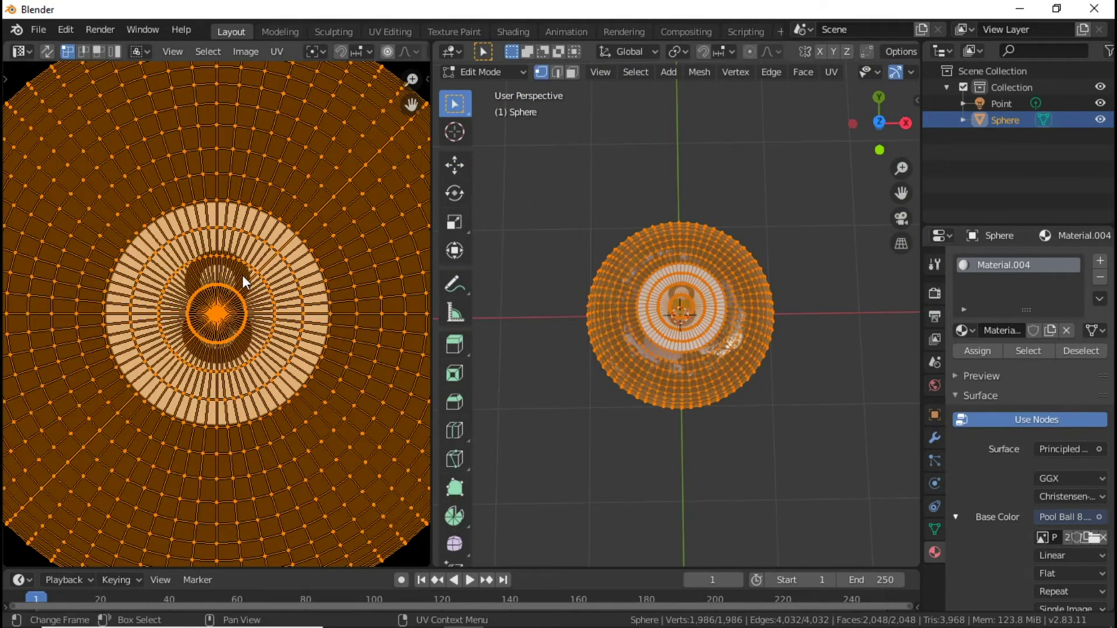
key("s")
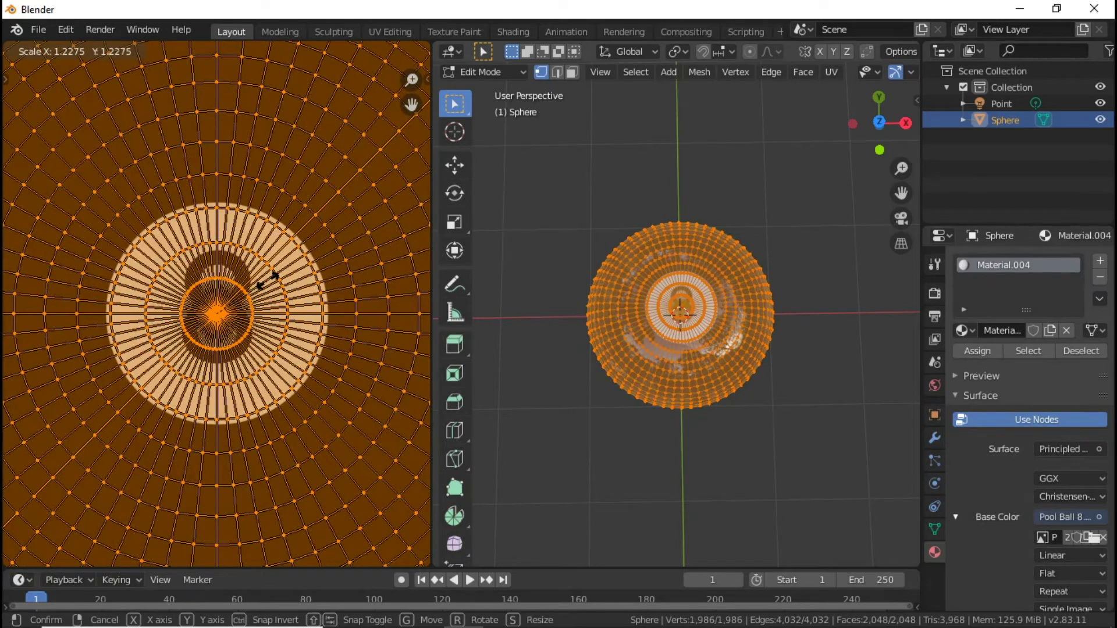
left_click(267, 281)
key("Tab")
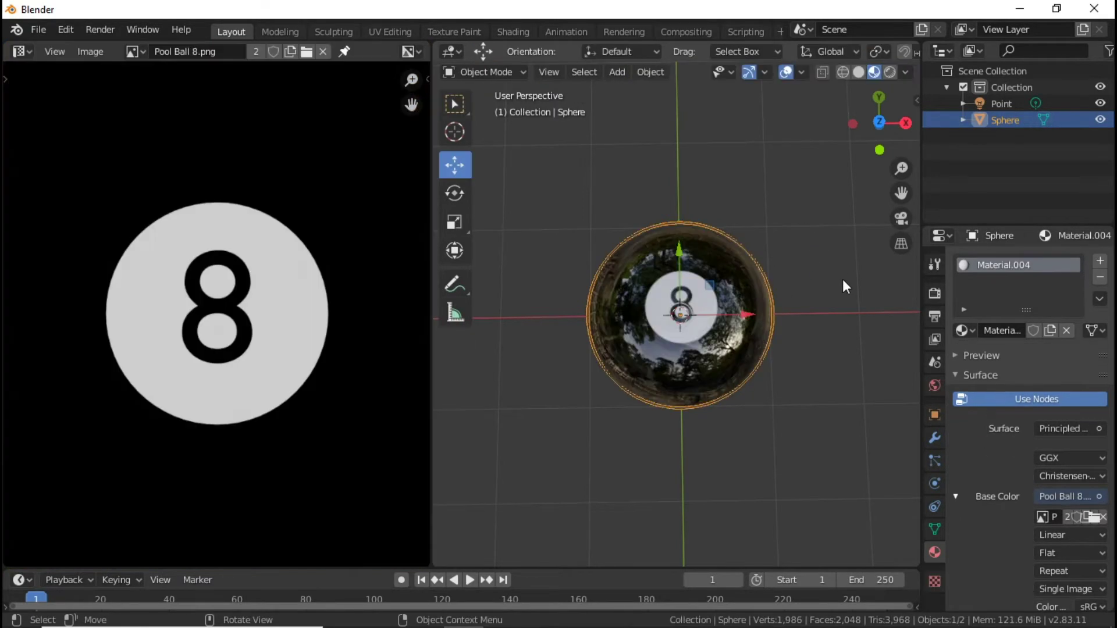
scroll(846, 285, "up", 3)
middle_click_drag(857, 309, 865, 199)
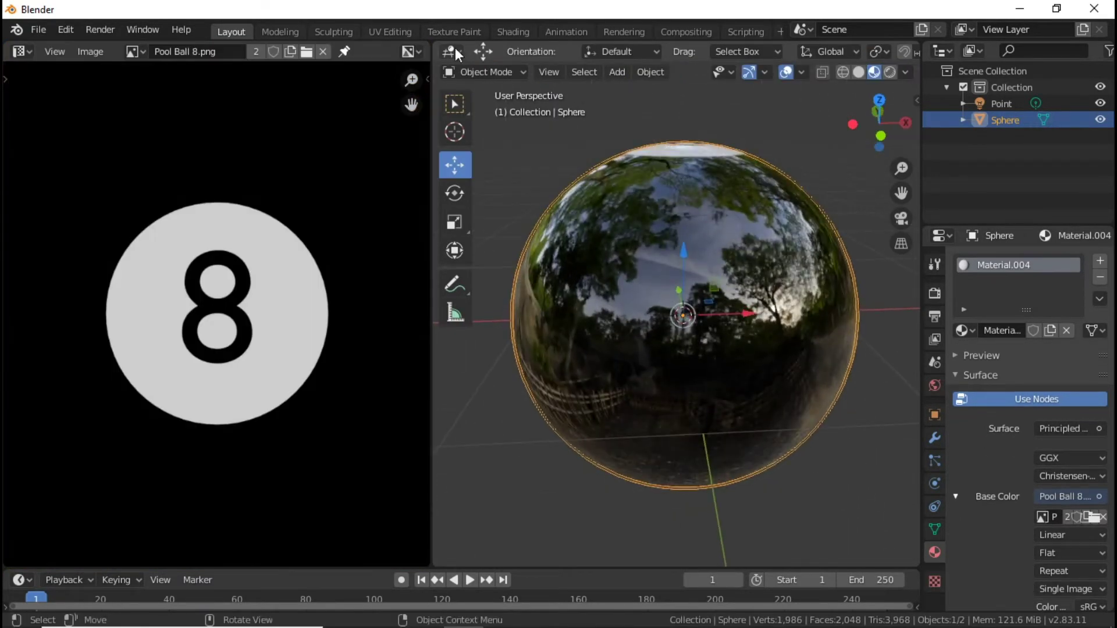
Close the UV editor area and inspect the finished 8 ball from several angles in the enlarged 3D viewport.
left_click_drag(439, 51, 377, 66)
scroll(703, 141, "down", 4)
middle_click_drag(703, 140, 676, 316)
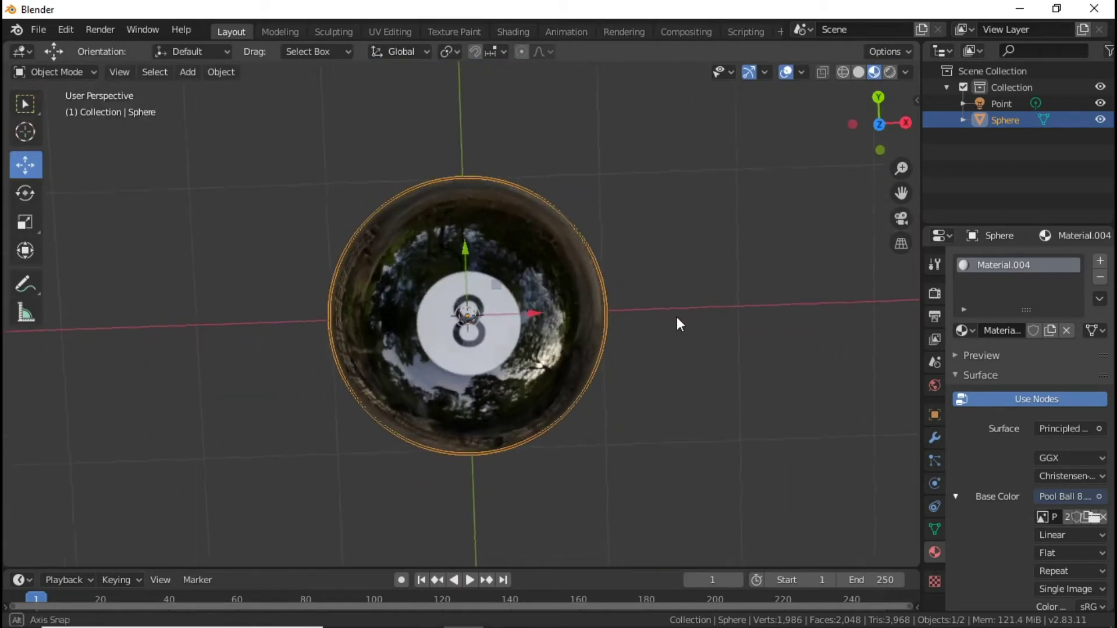
scroll(676, 317, "up", 2)
middle_click_drag(640, 279, 637, 243)
scroll(637, 151, "down", 4)
scroll(681, 239, "up", 5)
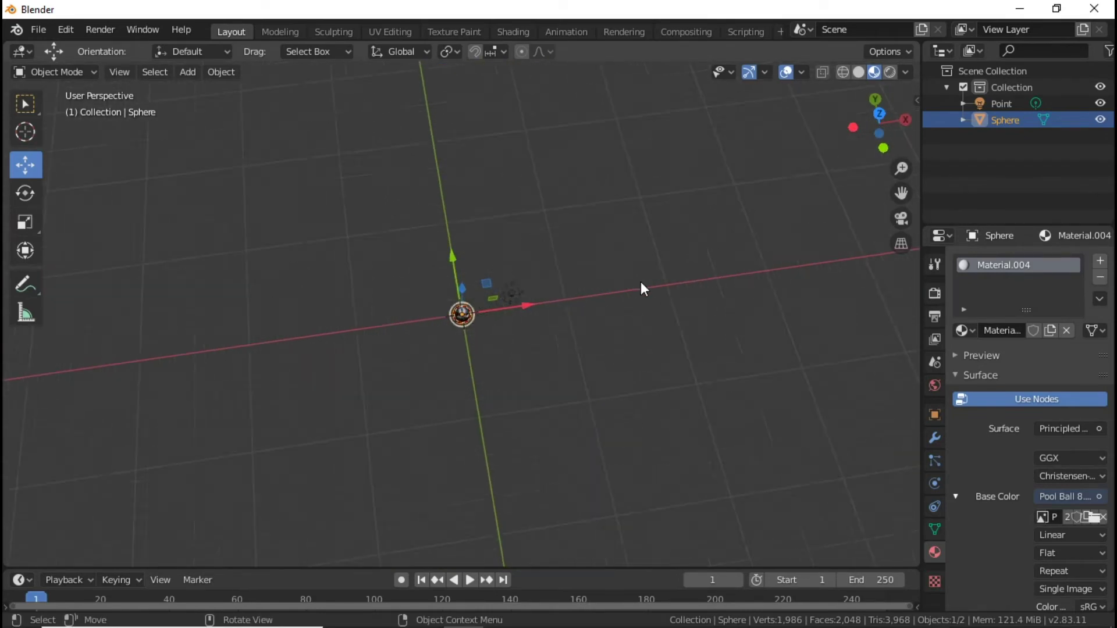
Move the finished 8 ball far away from the origin along the X axis and hide it from the viewport.
middle_click_drag(641, 289, 597, 268)
scroll(628, 277, "up", 2)
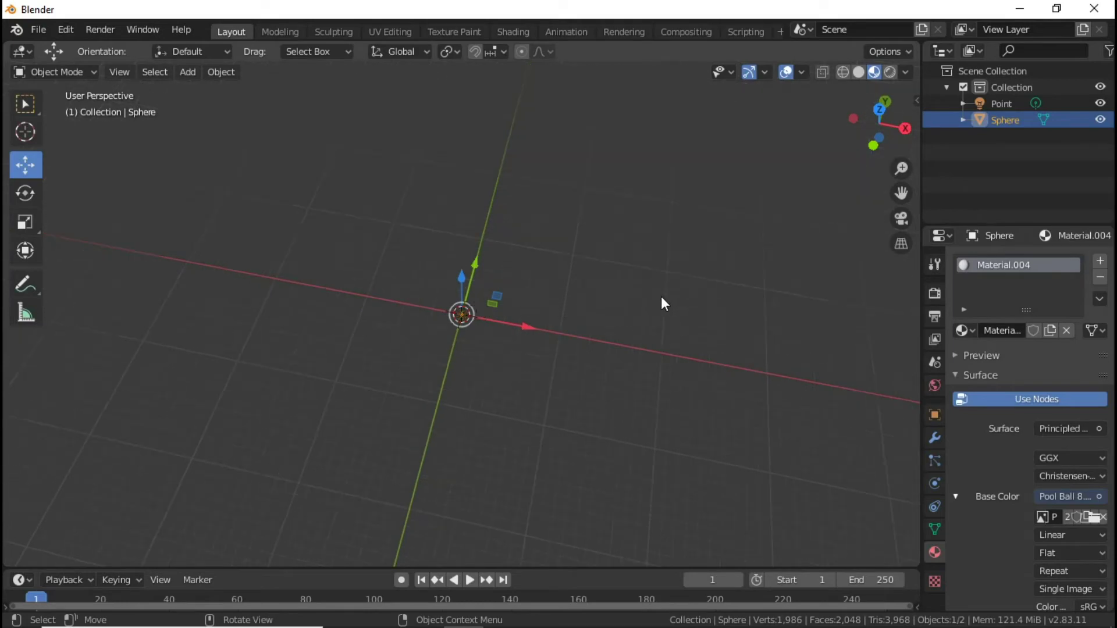
middle_click_drag(661, 297, 550, 355)
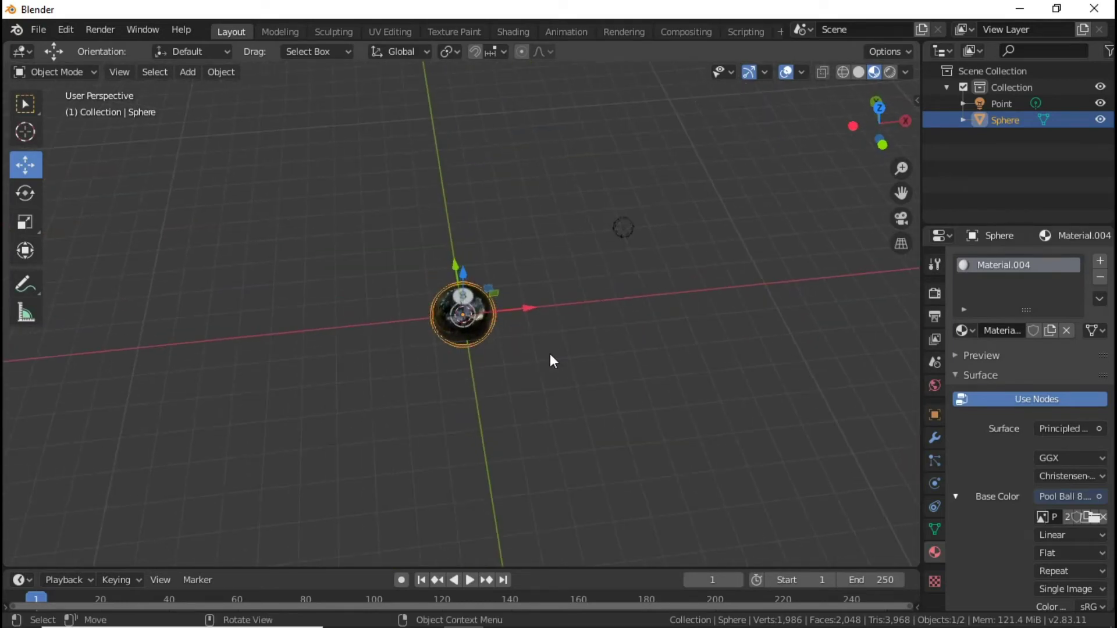
scroll(550, 356, "up", 2)
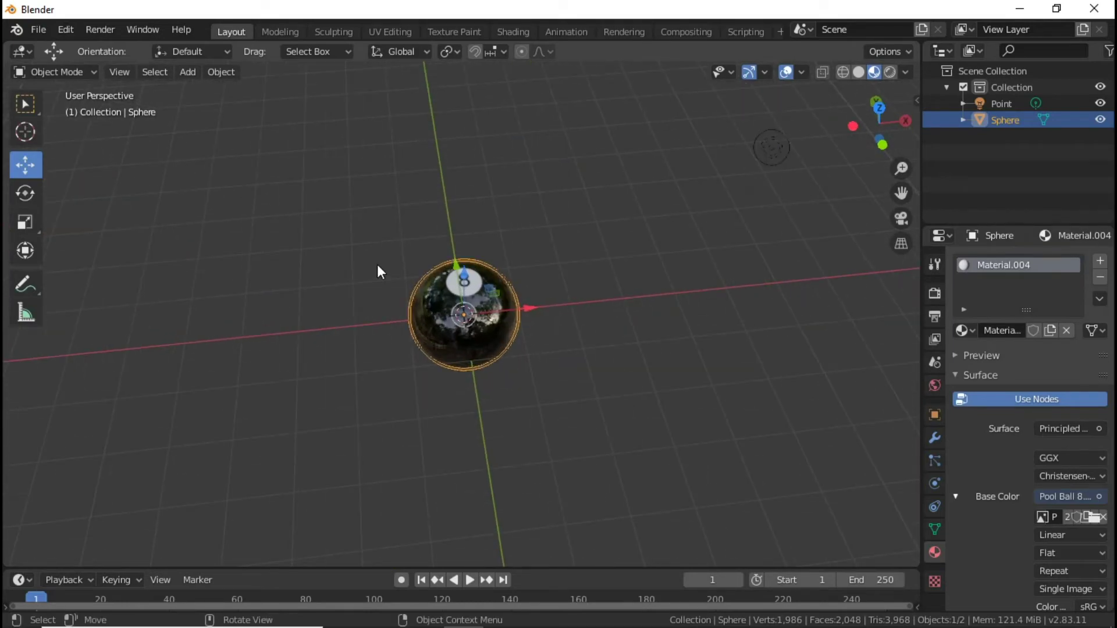
key("h")
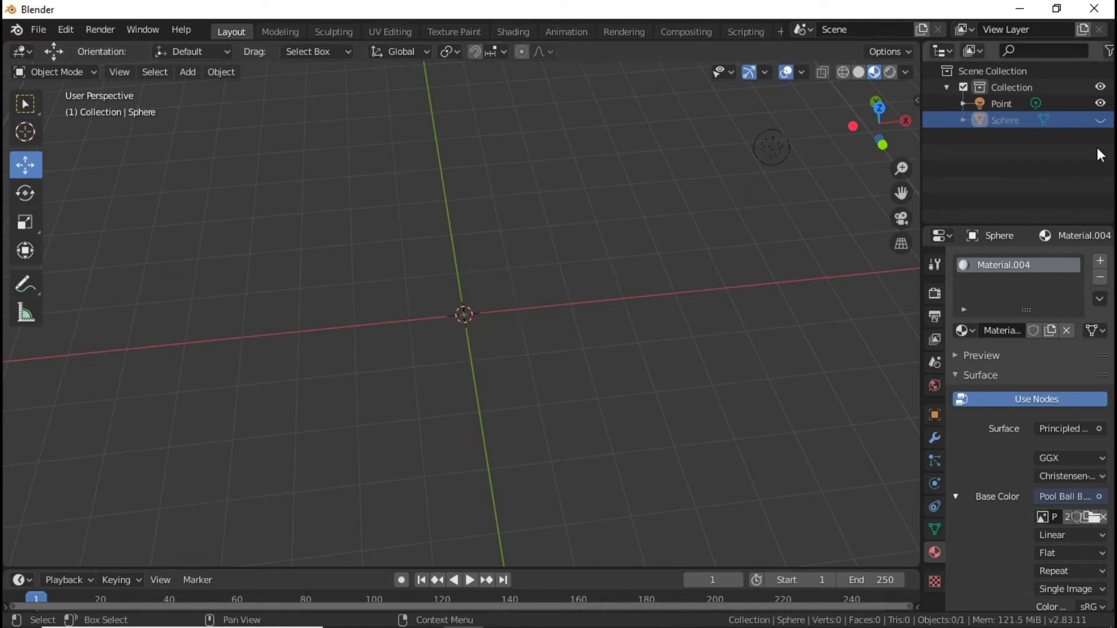
left_click(1100, 120)
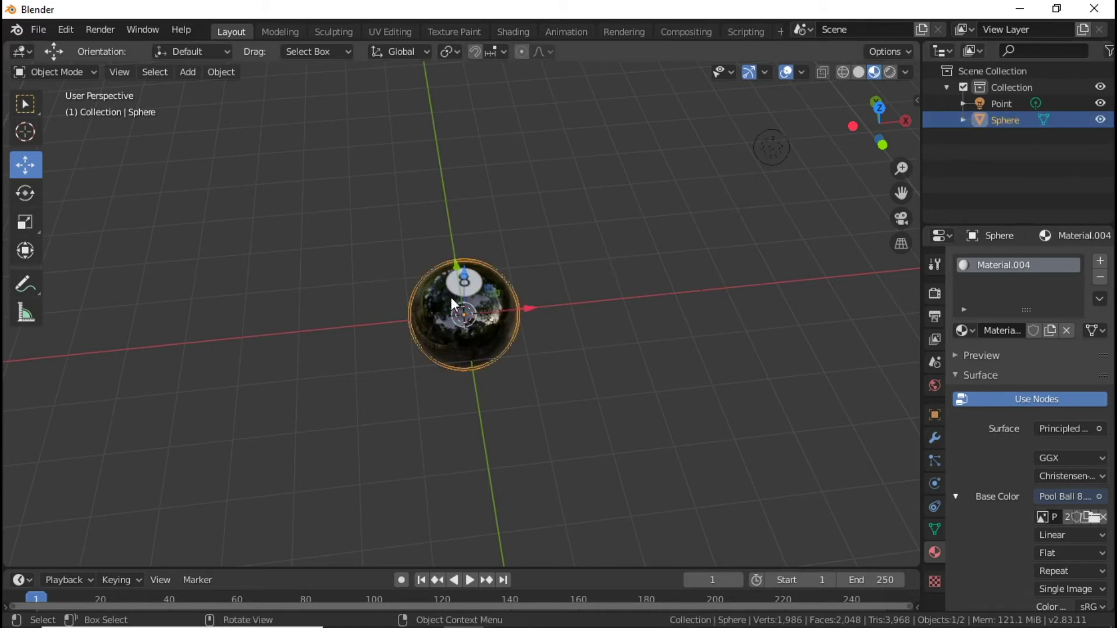
left_click_drag(529, 308, 337, 210)
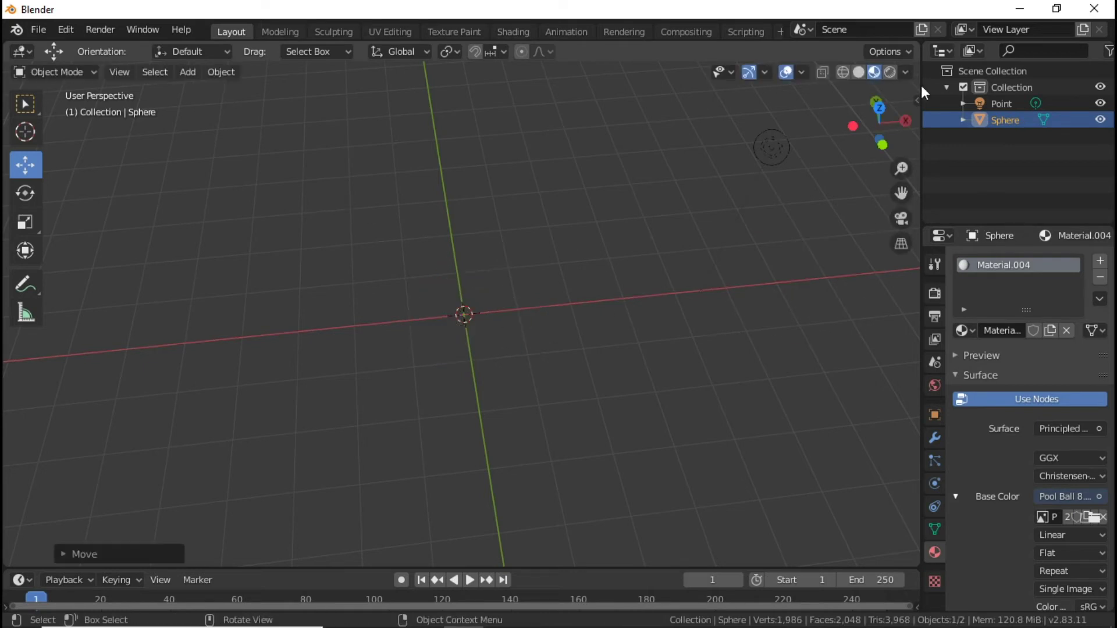
key("h")
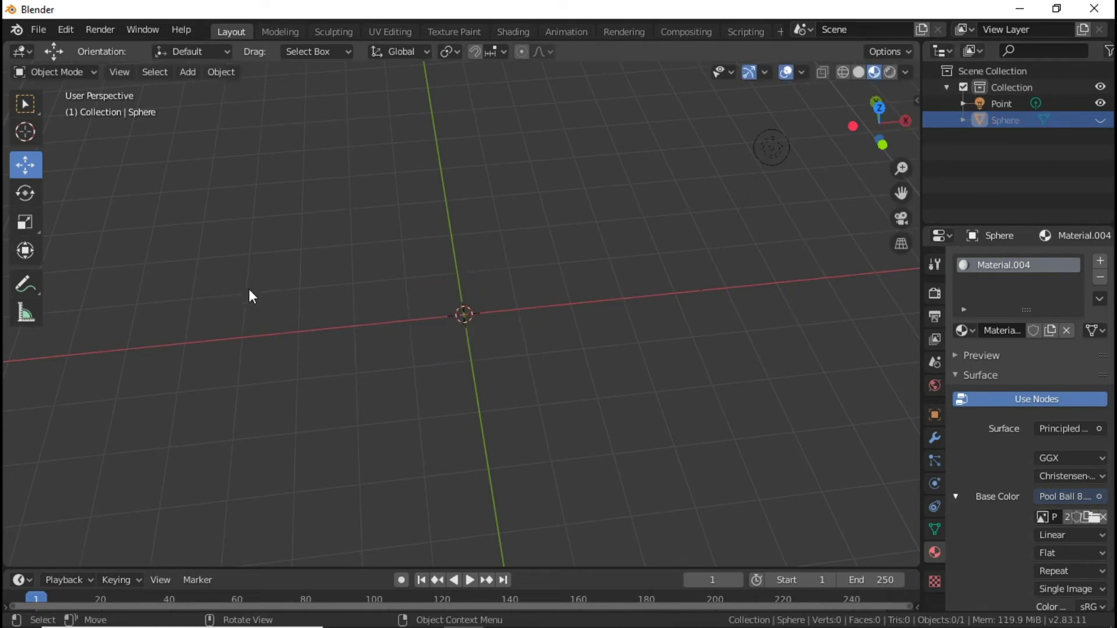
Add a mesh plane at the origin in top view and scale it by 9.
key("KP_7")
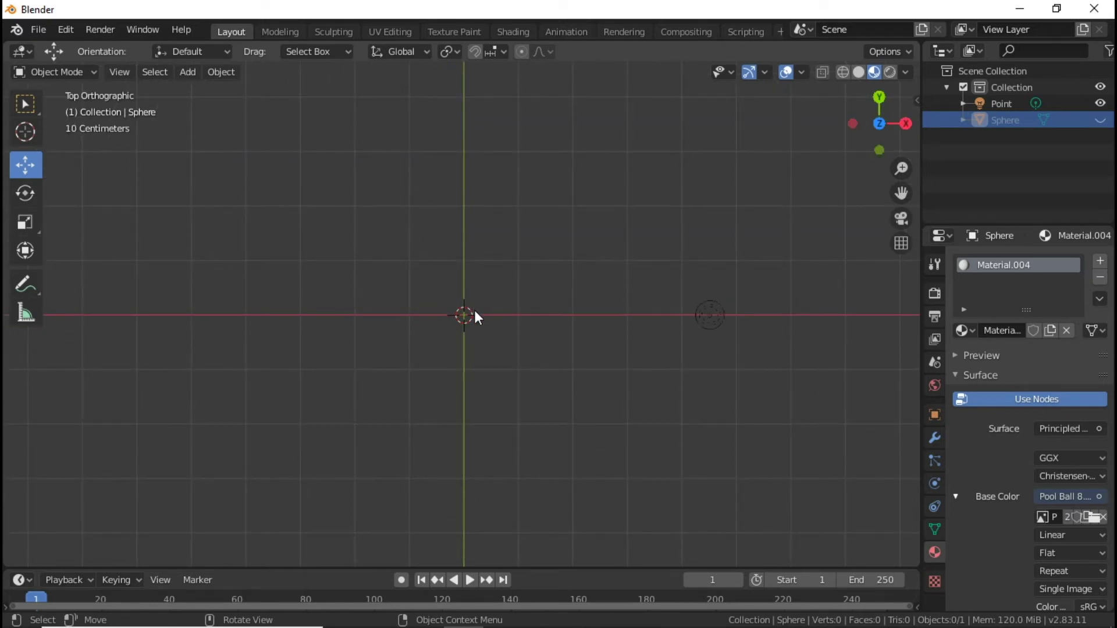
key("shift+a")
mouse_move(483, 292)
left_click(530, 293)
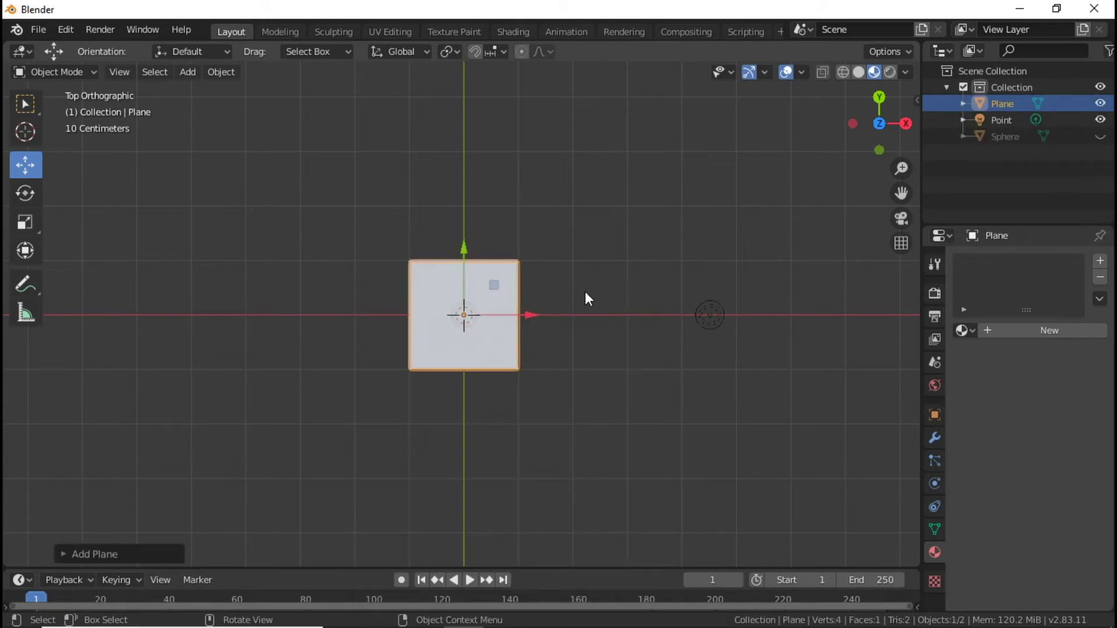
key("s")
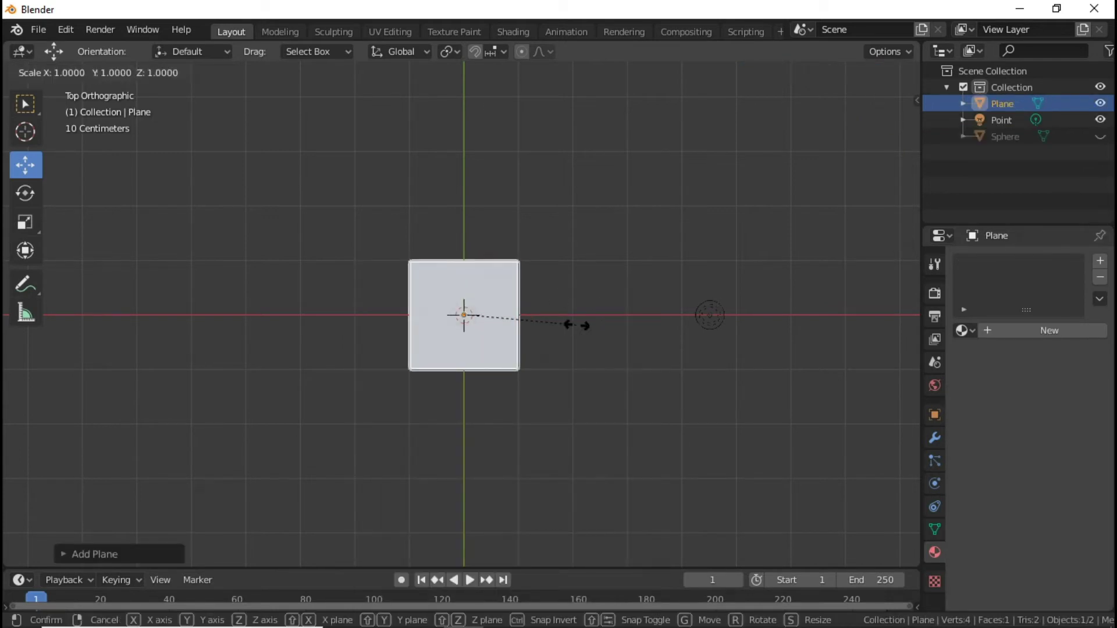
type("9")
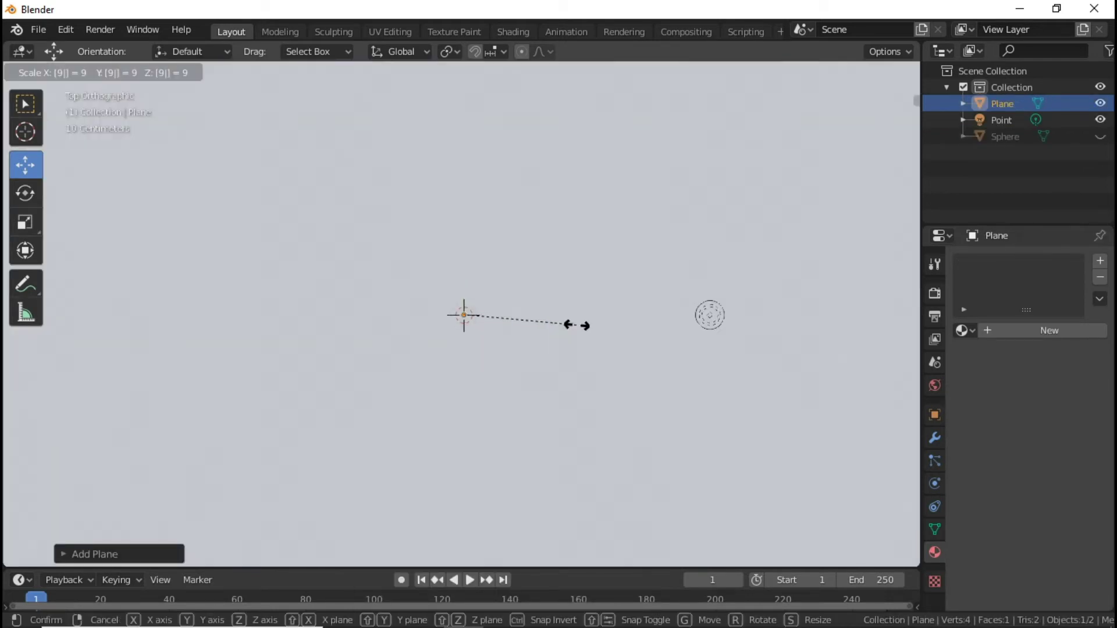
key("Return")
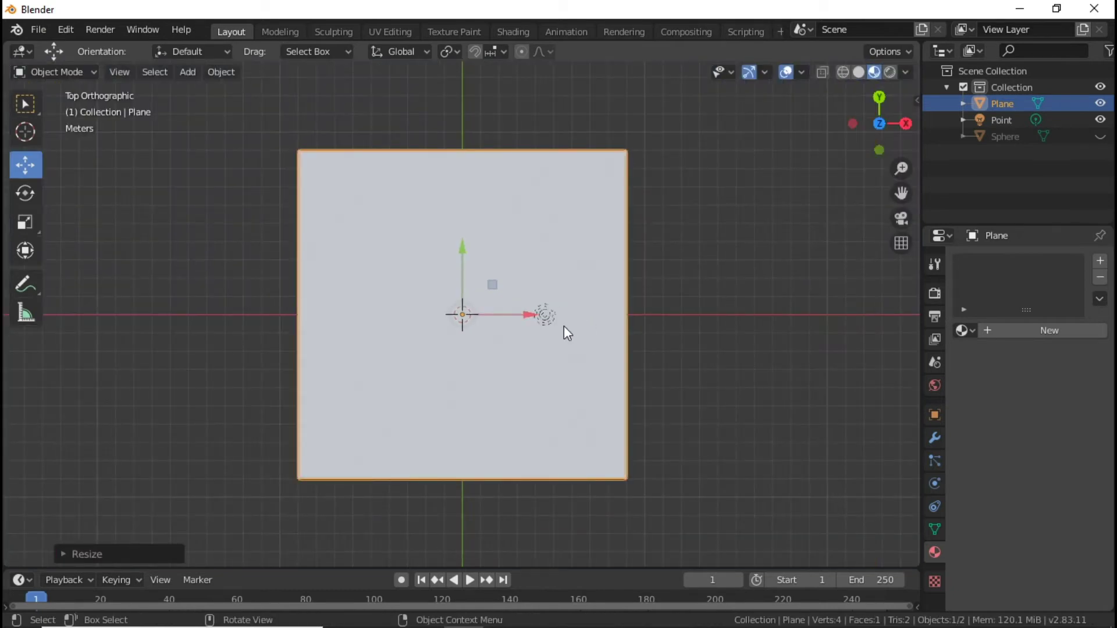
Add a second plane, stretch it along X past both edges of the large plane, and scale it about 2.5 along Y.
left_click(734, 310)
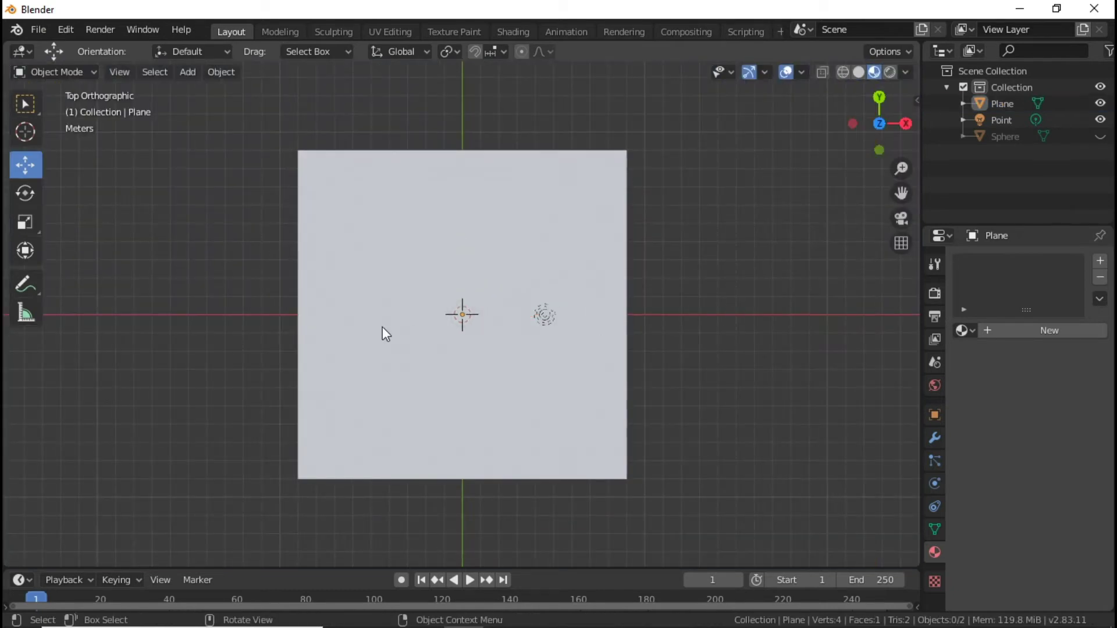
key("shift+a")
mouse_move(389, 285)
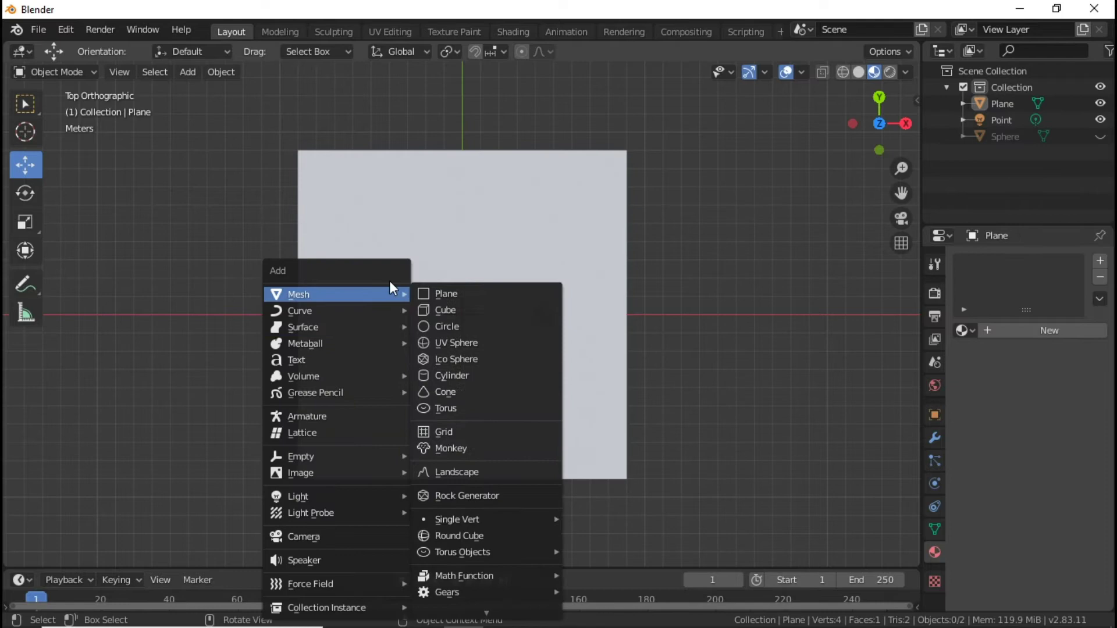
left_click(490, 287)
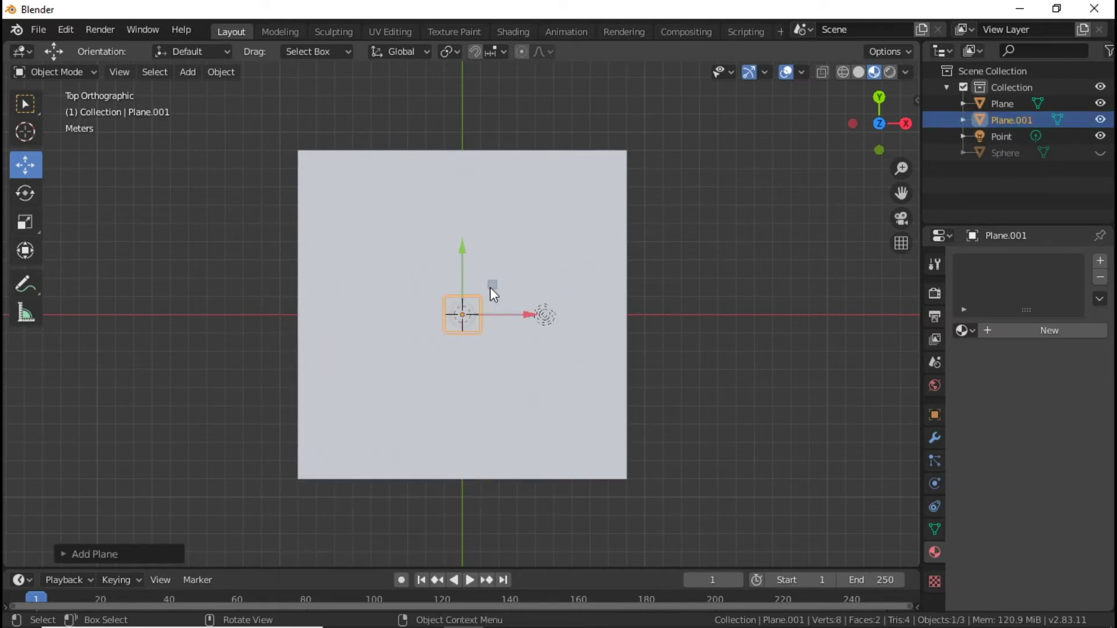
key("s")
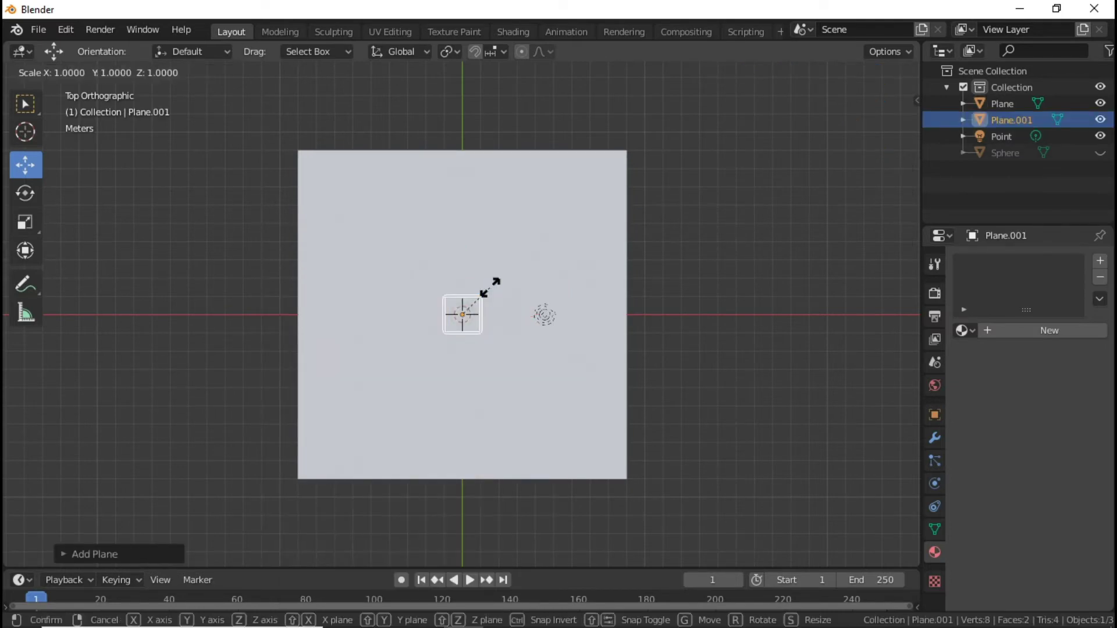
key("x")
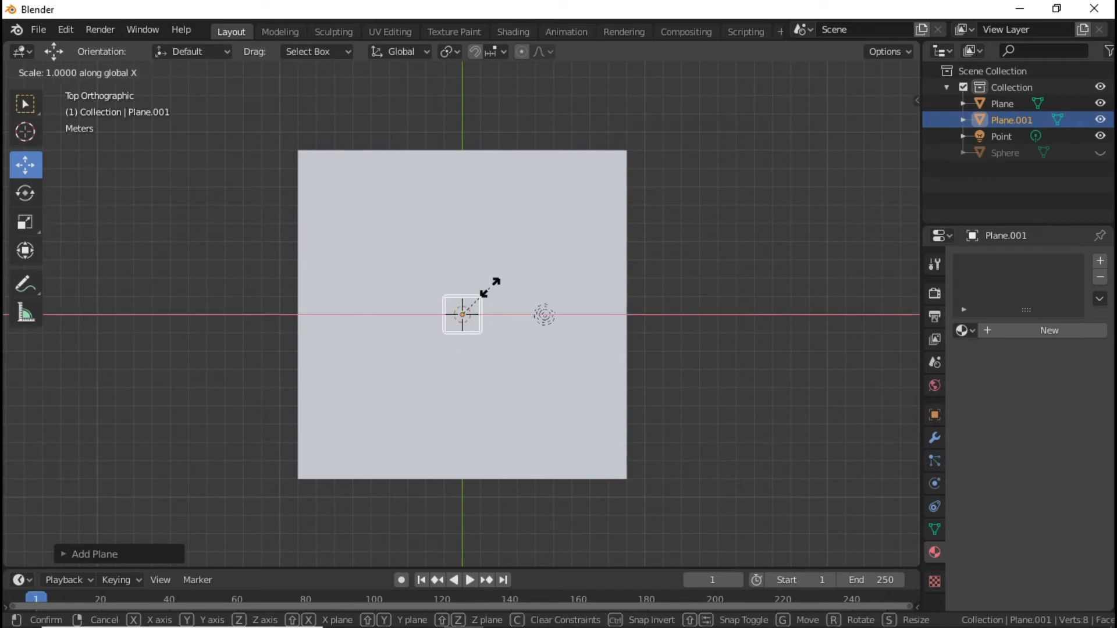
left_click(847, 314)
key("s")
key("y")
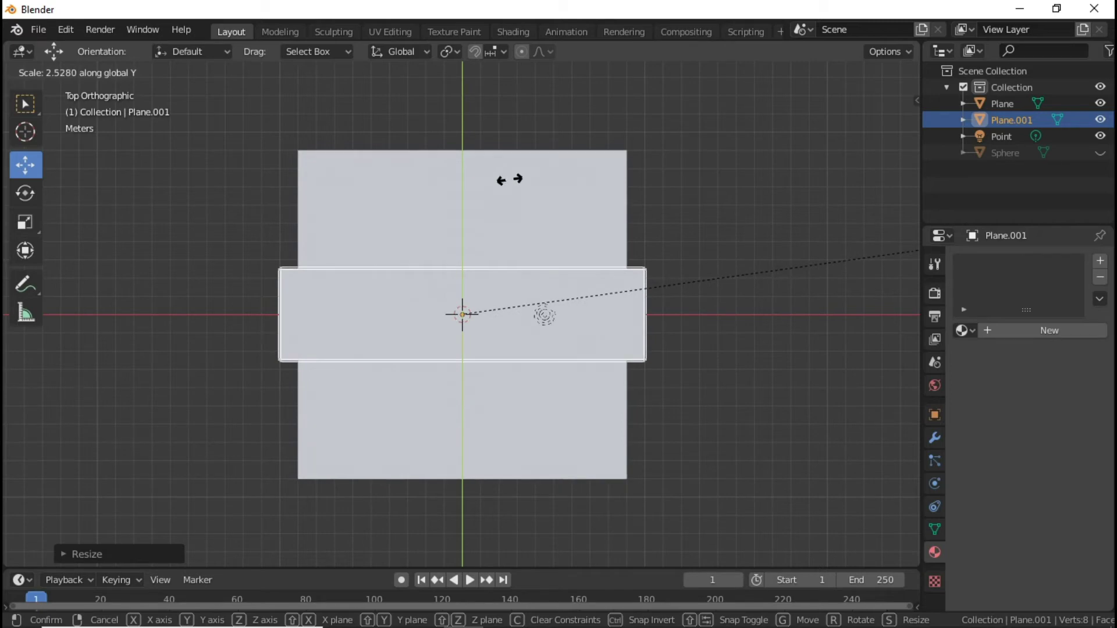
left_click(505, 183)
left_click(770, 358)
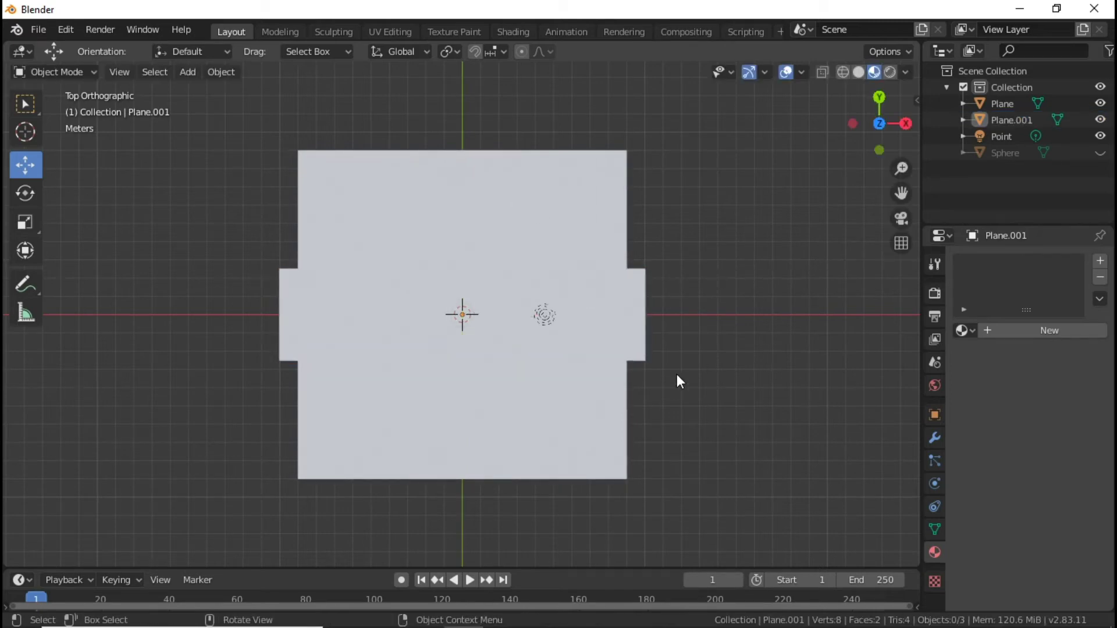
Raise the narrow stripe plane slightly along Z so it sits above the large square plane.
left_click(495, 320)
middle_click_drag(505, 337, 515, 292)
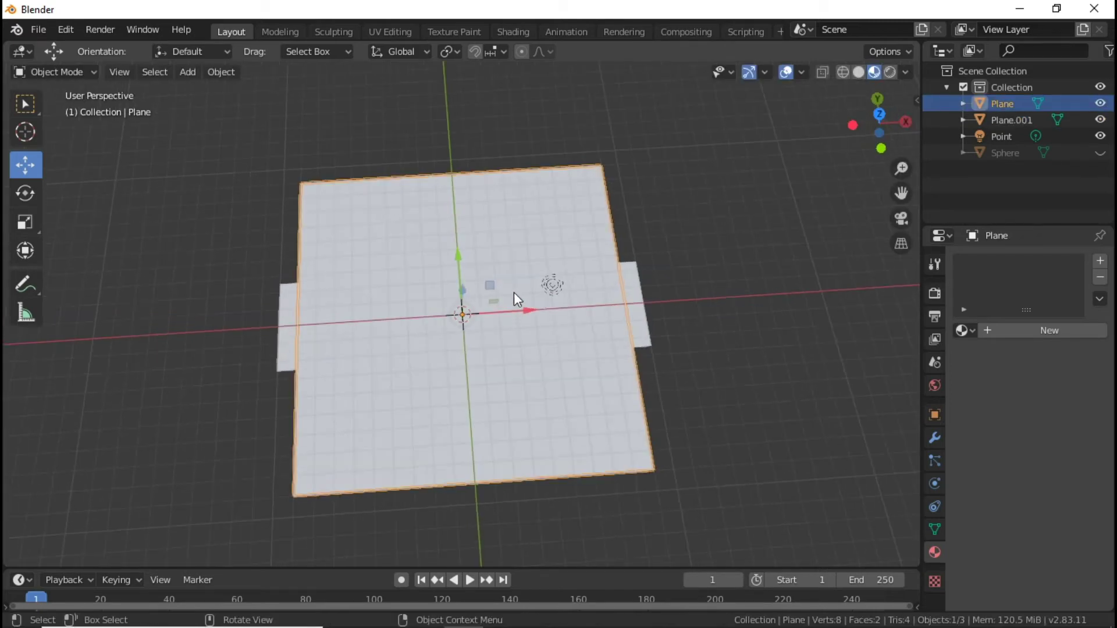
mouse_move(462, 291)
left_mouse_down()
mouse_move(462, 277)
mouse_move(462, 309)
mouse_move(461, 278)
left_mouse_up()
left_click(285, 339)
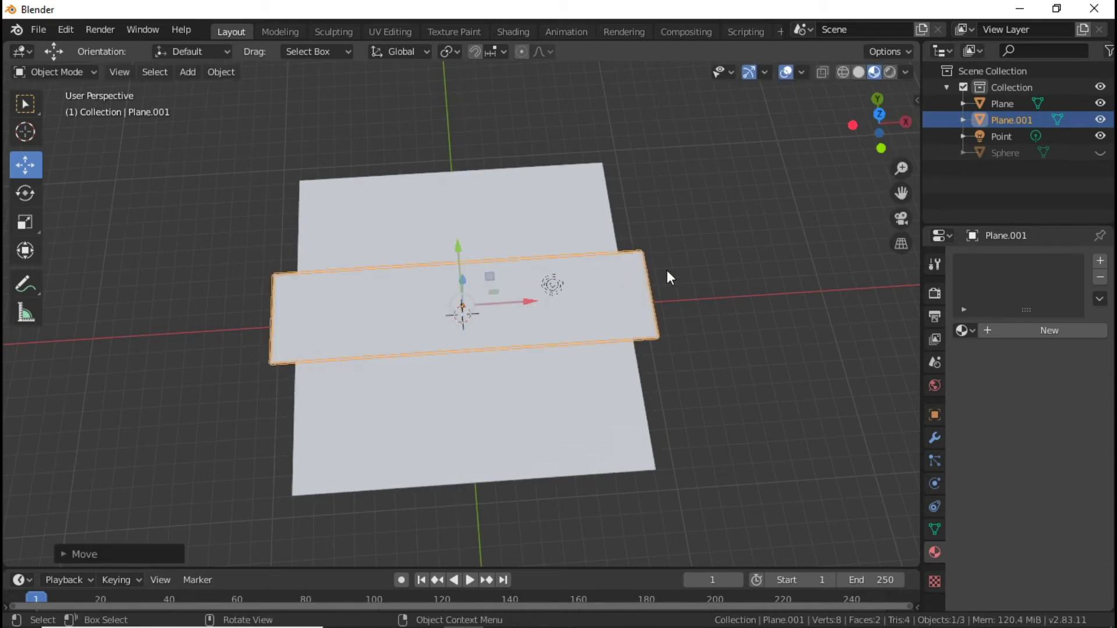
left_click(700, 331)
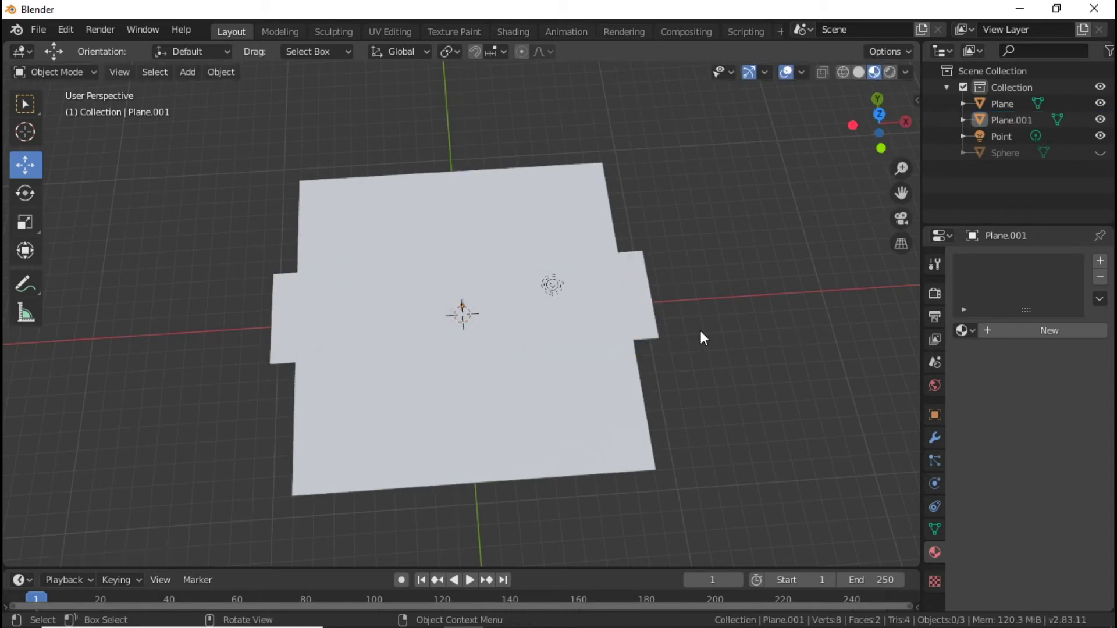
Add a mesh circle, raise it above both planes, and fill it with a face.
key("shift+a")
mouse_move(689, 296)
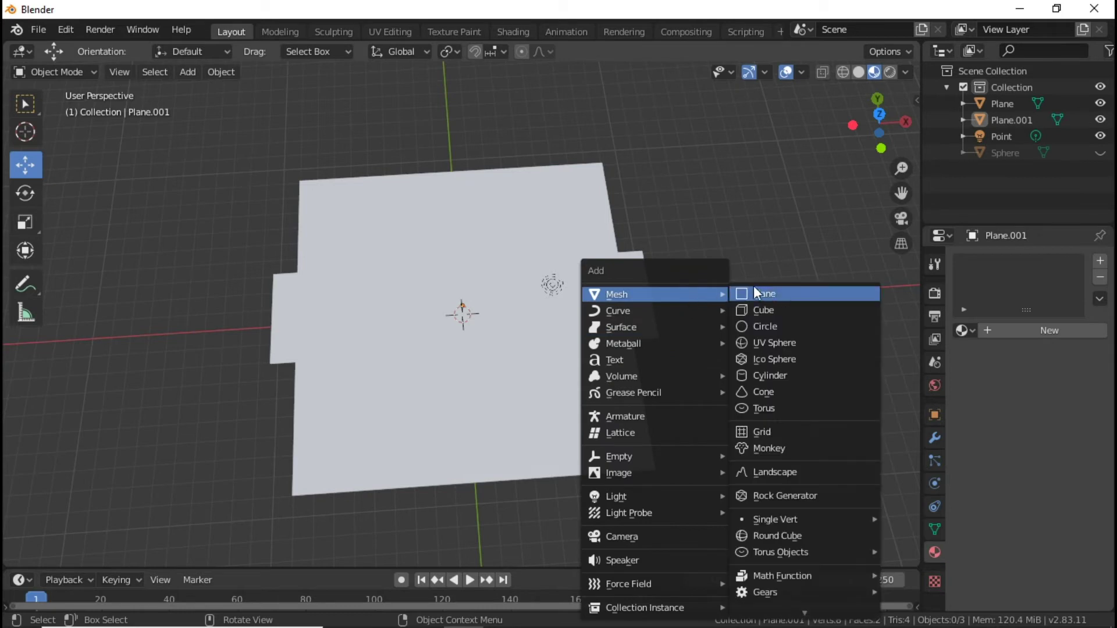
left_click(796, 326)
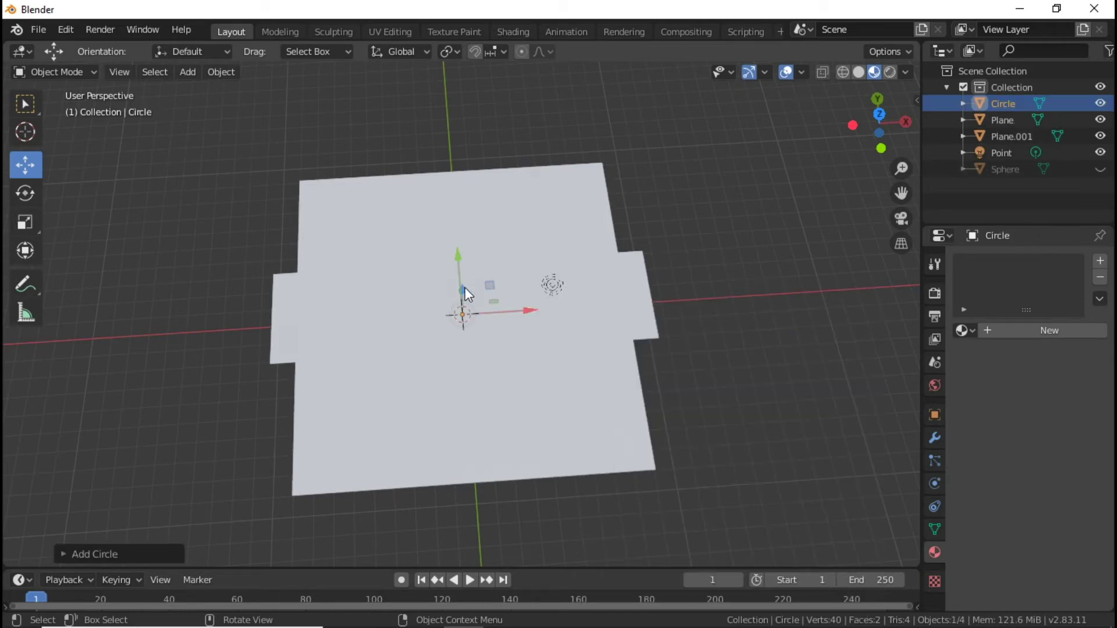
left_click_drag(464, 283, 464, 243)
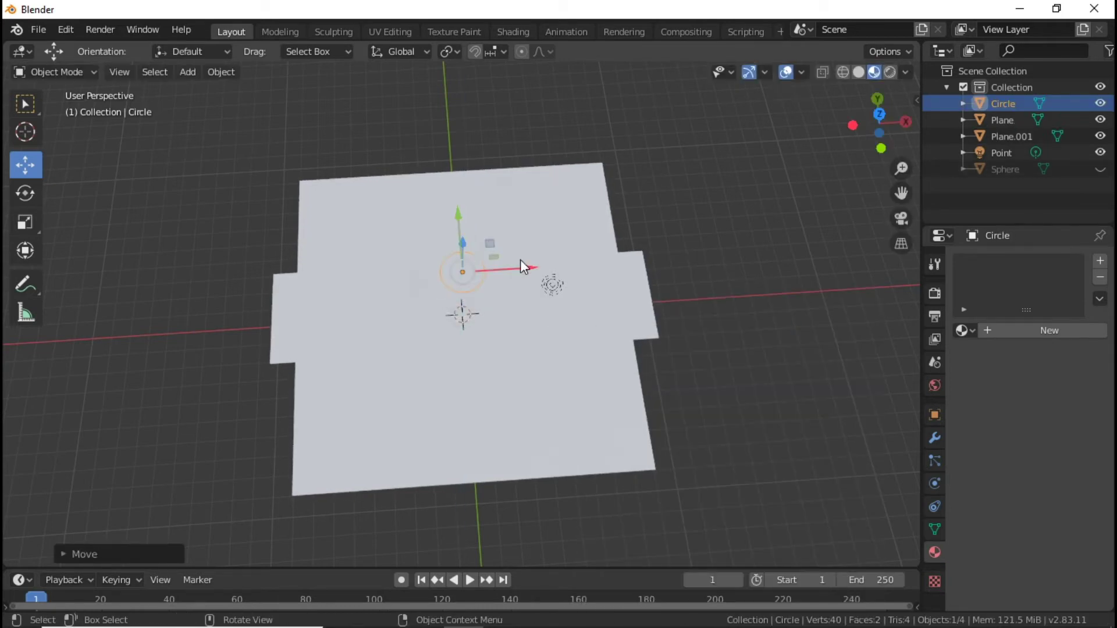
key("Tab")
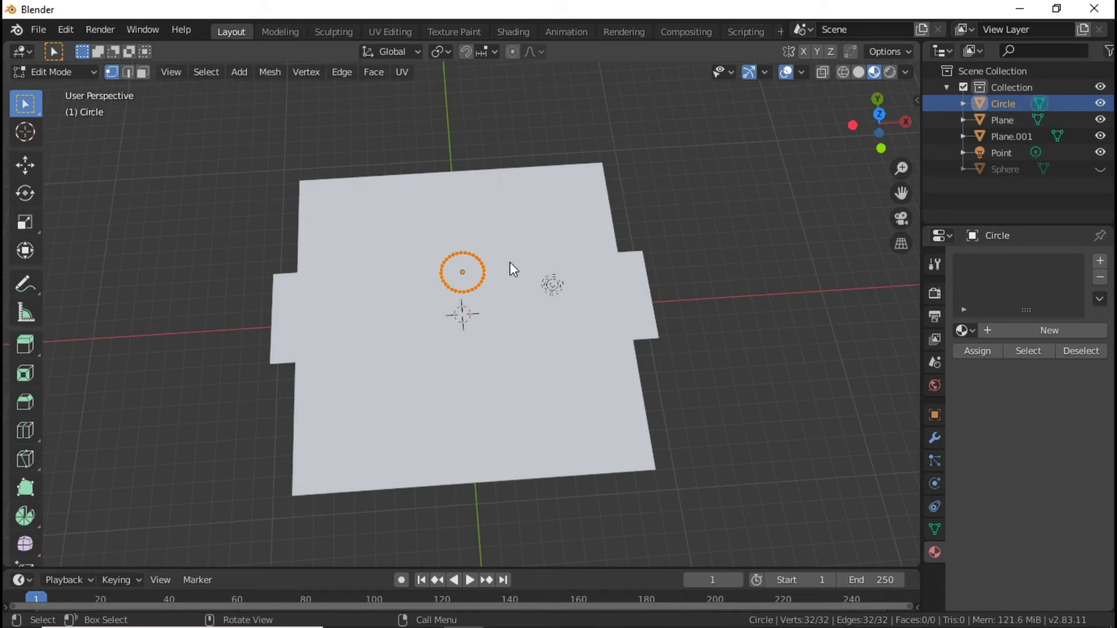
key("f")
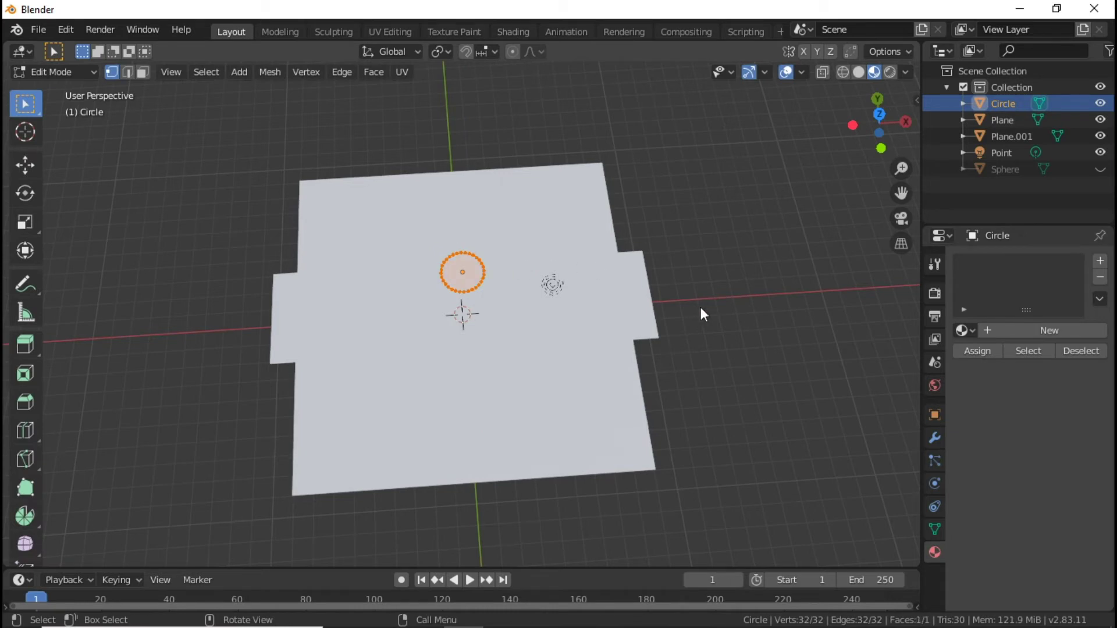
key("Tab")
Lower the filled circle to just above the stripe plane and scale it up slightly.
middle_click_drag(687, 248, 601, 132)
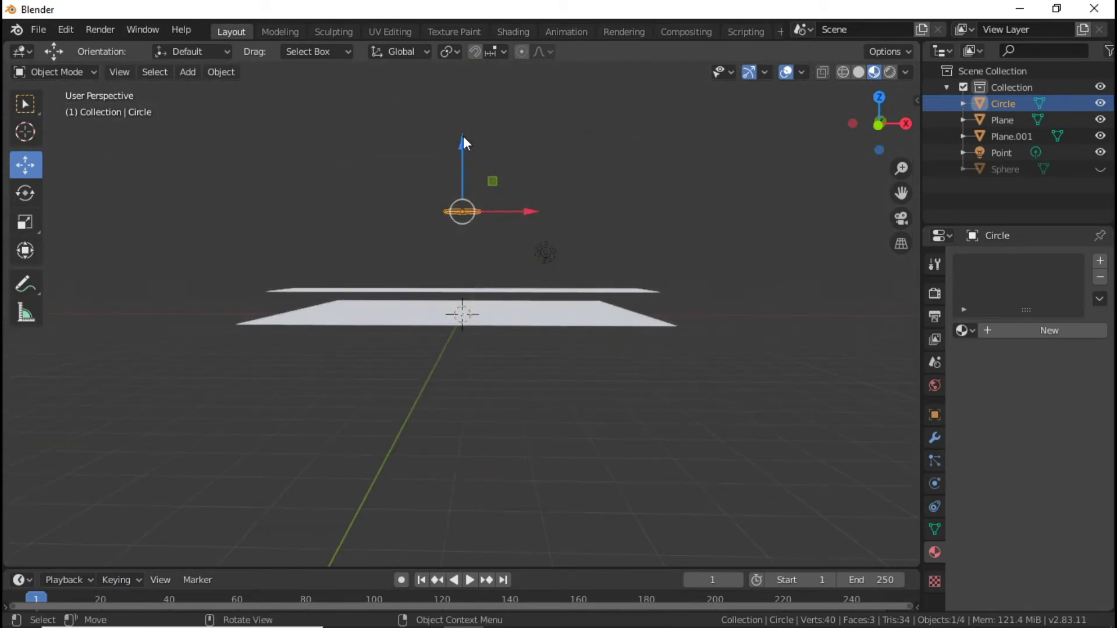
left_click_drag(468, 142, 465, 194)
left_click(466, 204)
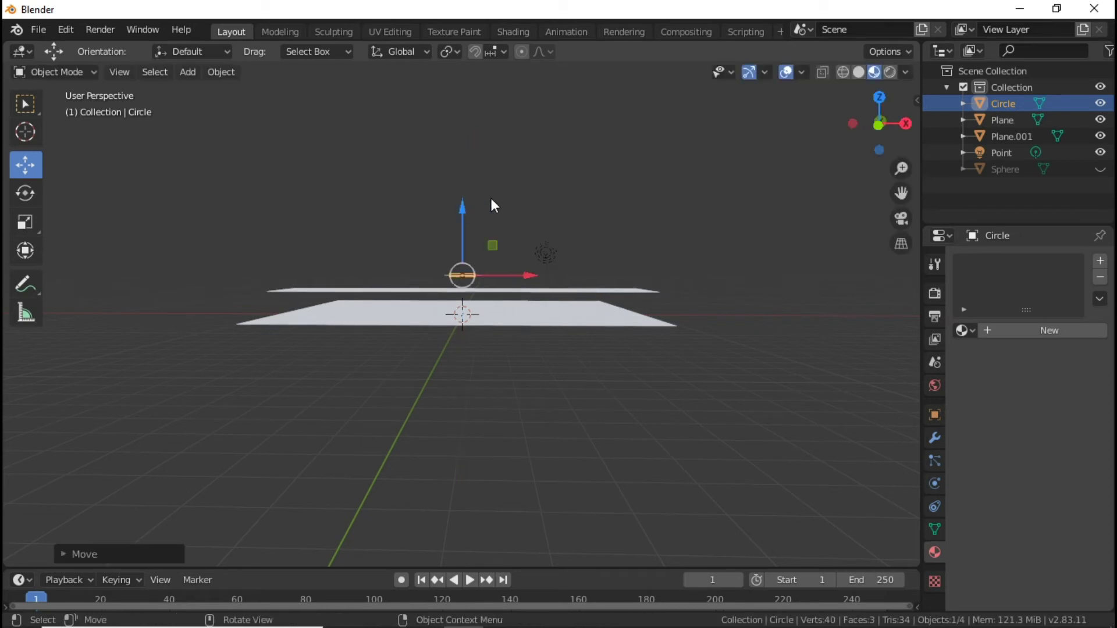
middle_click_drag(644, 194, 659, 363)
scroll(682, 319, "up", 2)
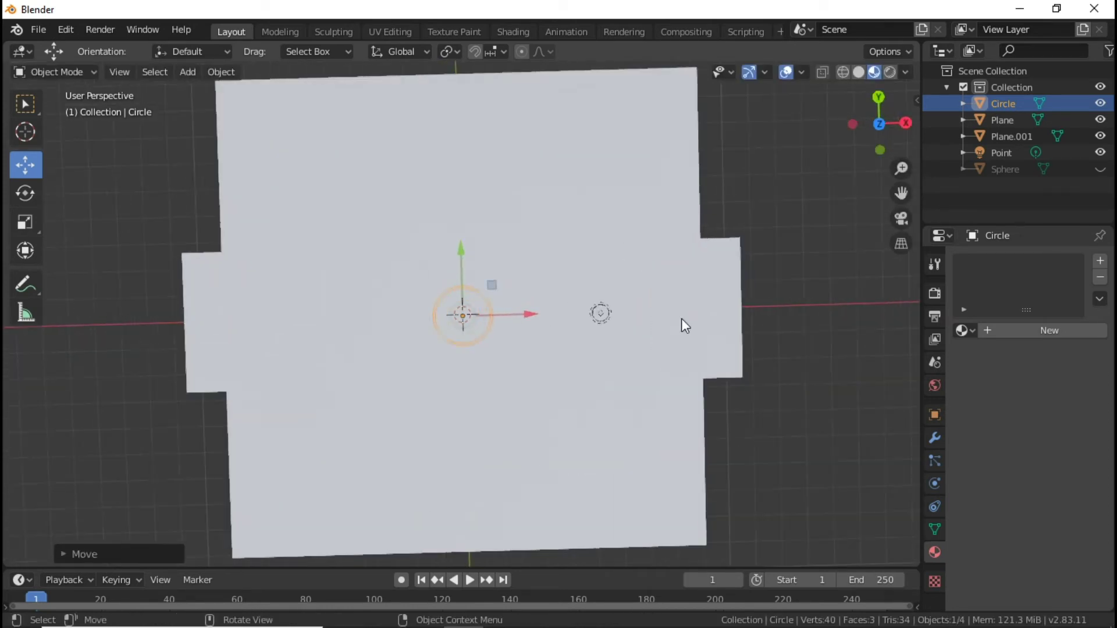
key("s")
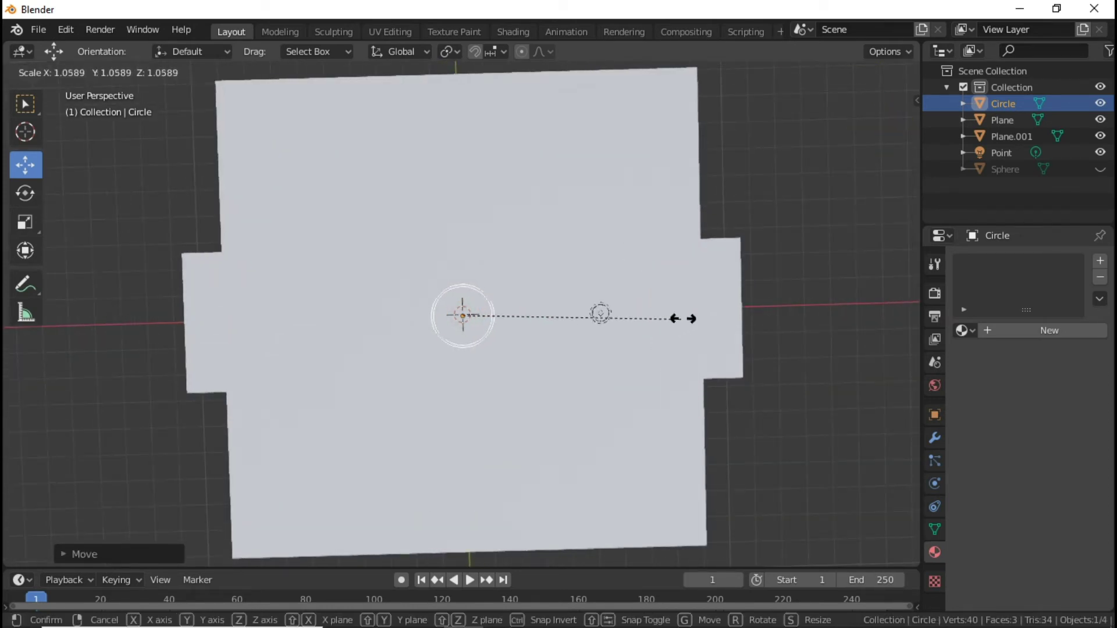
left_click(733, 311)
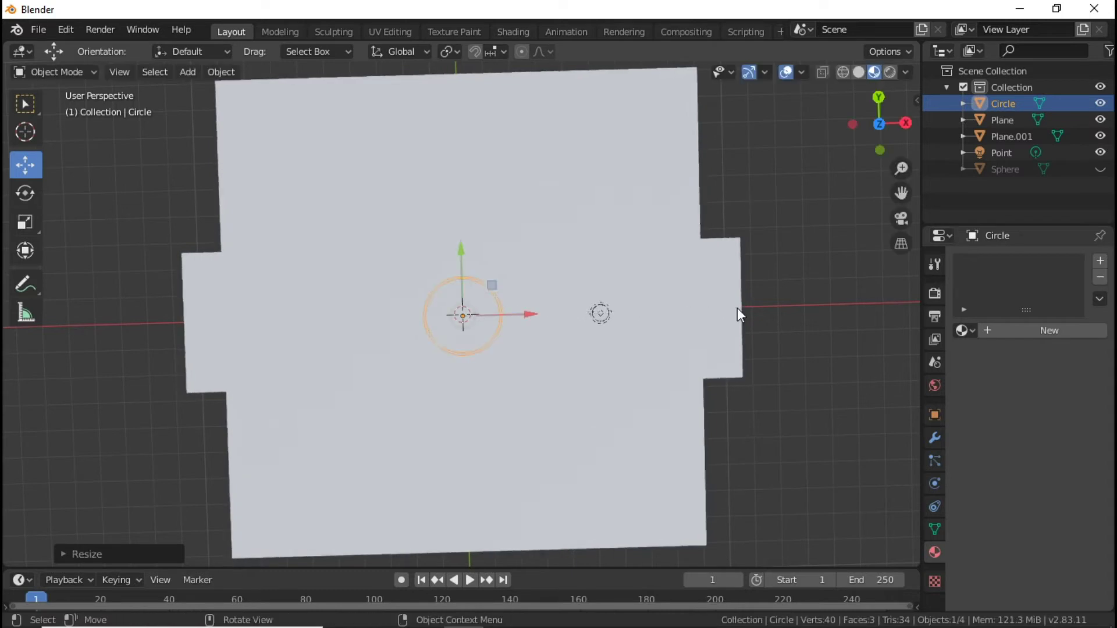
Deselect the circle and add a text object at the centre of the planes.
left_click(790, 323)
key("shift+a")
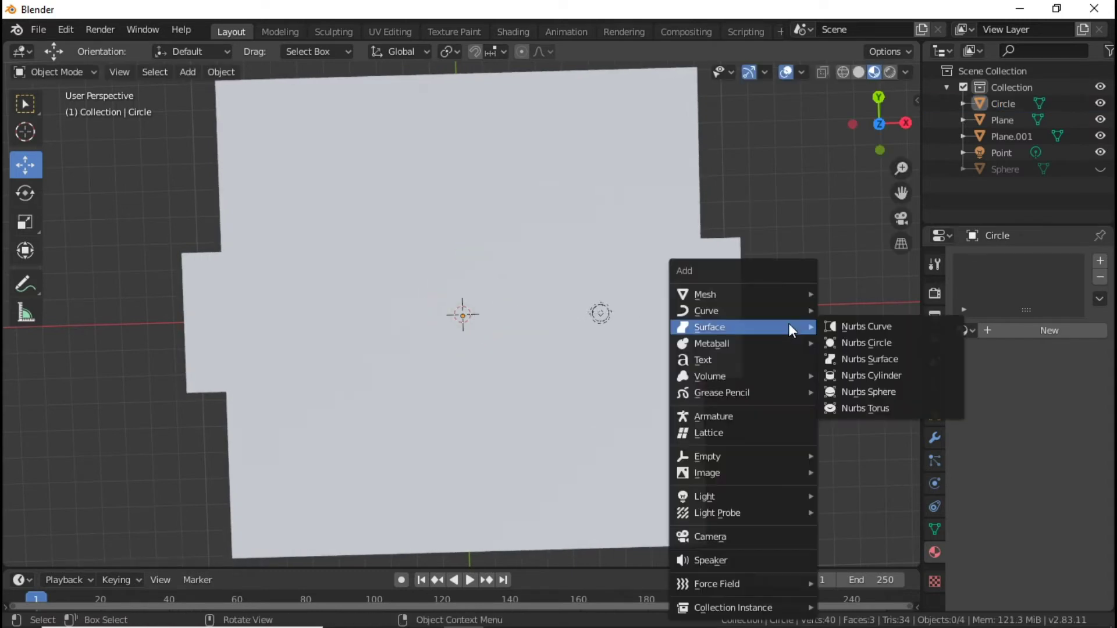
left_click(766, 359)
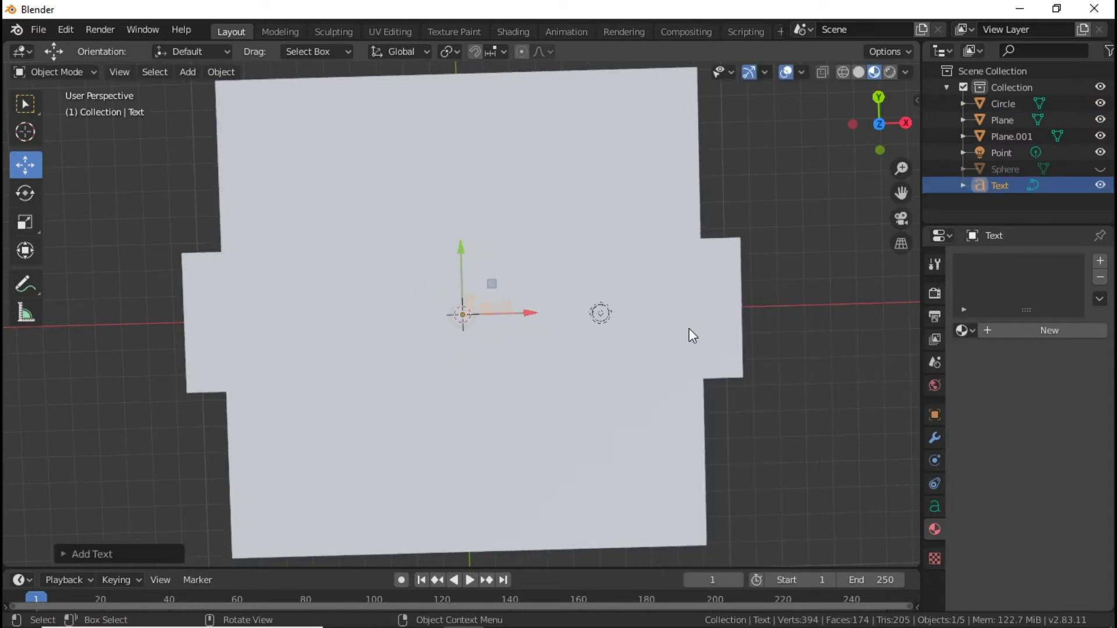
Replace the new text object's default content with the number 10.
key("Tab")
key("BackSpace")
key("BackSpace")
key("BackSpace")
key("BackSpace")
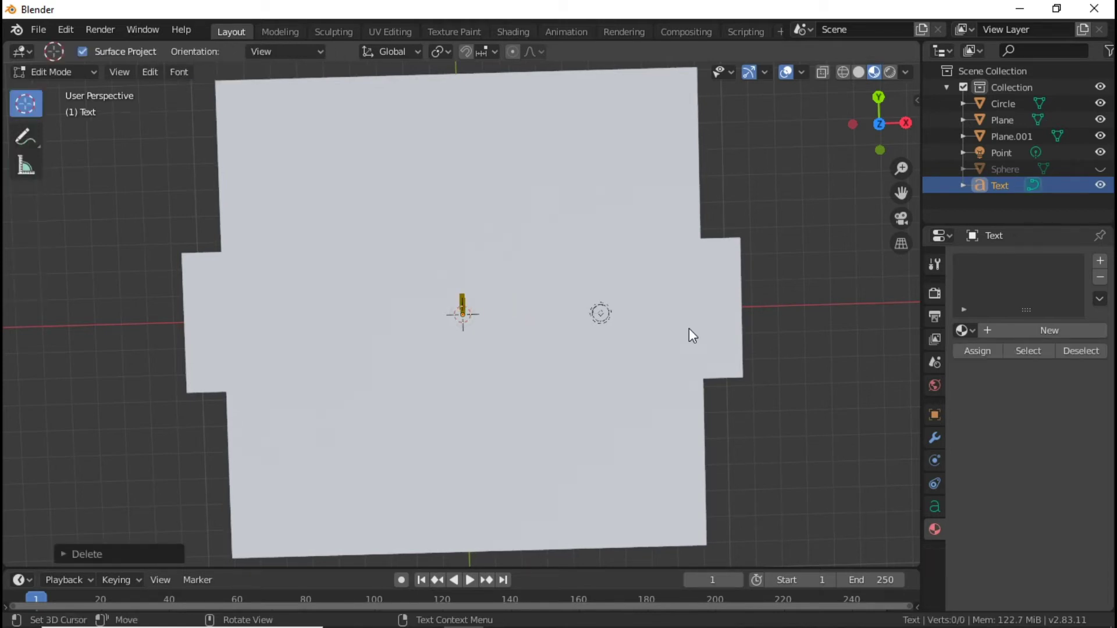
type("abc")
key("BackSpace")
key("BackSpace")
key("BackSpace")
type("ab")
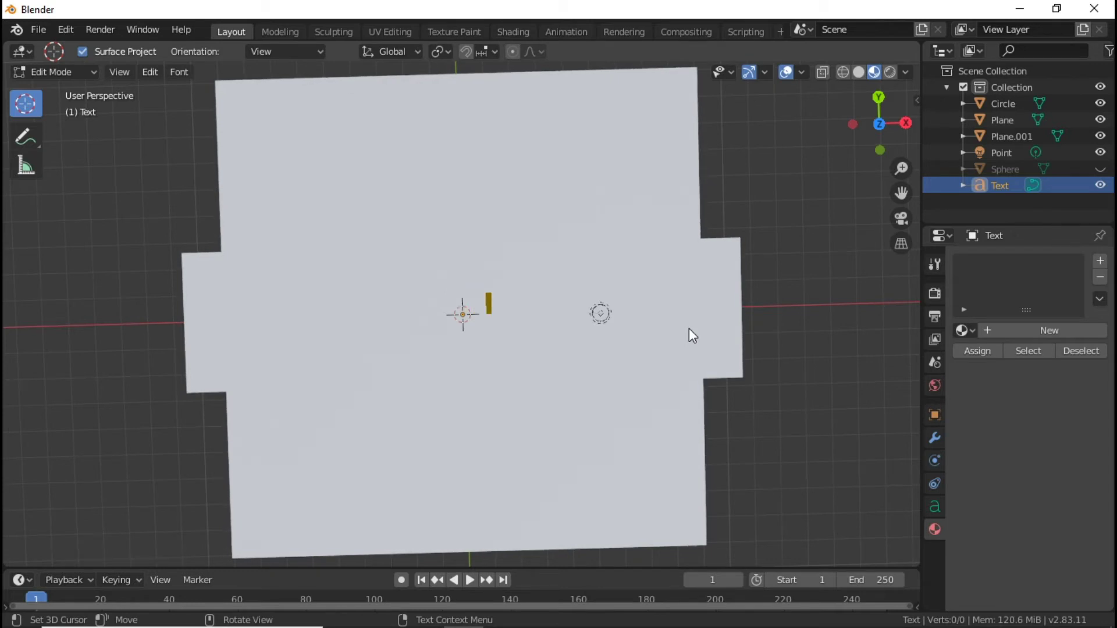
key("Return")
key("BackSpace")
key("Tab")
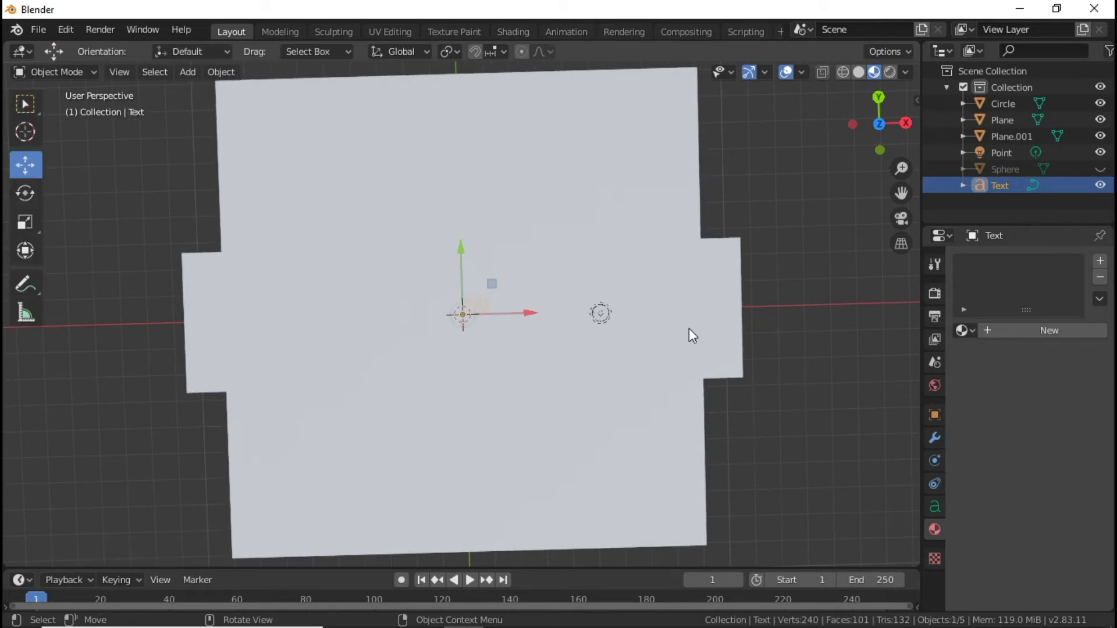
Raise the number text about 2.1 m along Z so it sits above the filled circle.
middle_click_drag(519, 301, 557, 171)
key("g")
key("z")
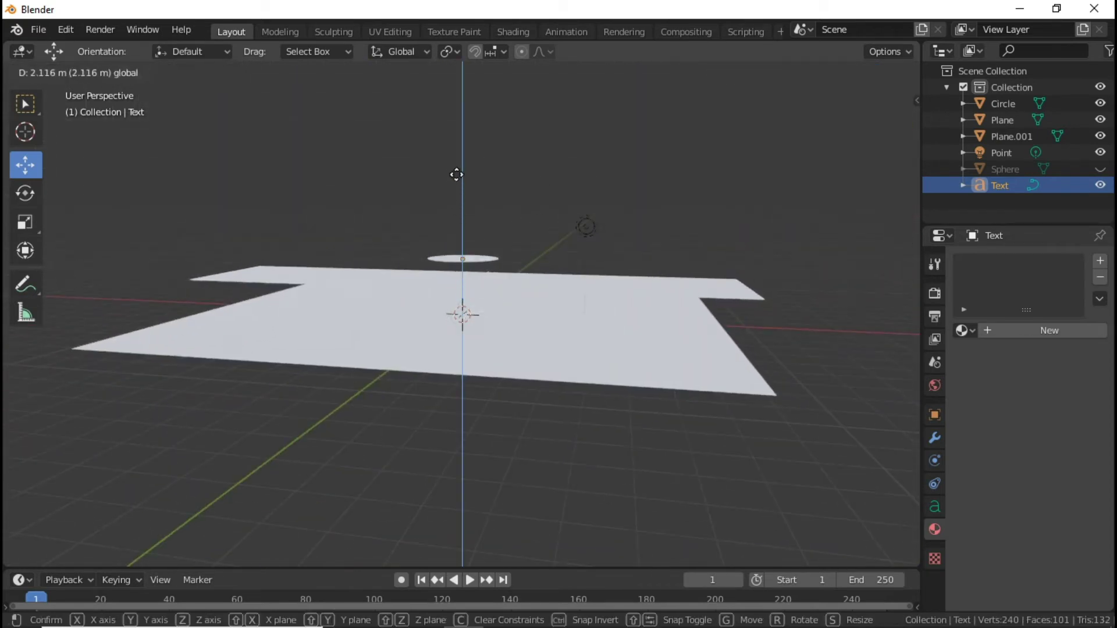
left_click(456, 170)
Set both the horizontal and vertical alignment of the number text to Center, working from the top view.
key("KP_7")
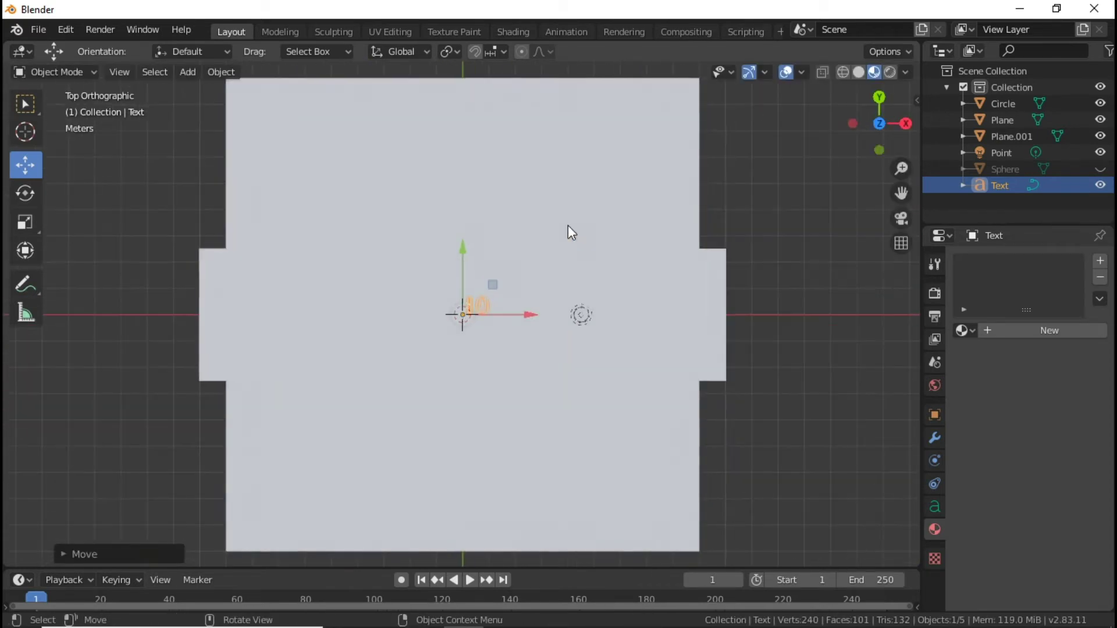
left_click(934, 507)
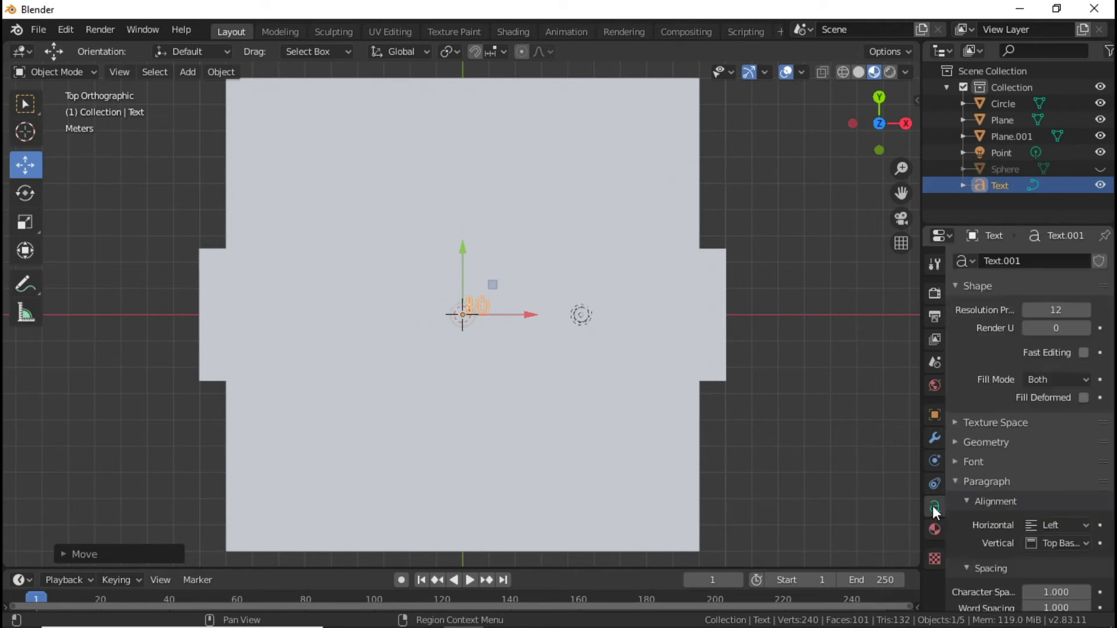
left_click(1050, 525)
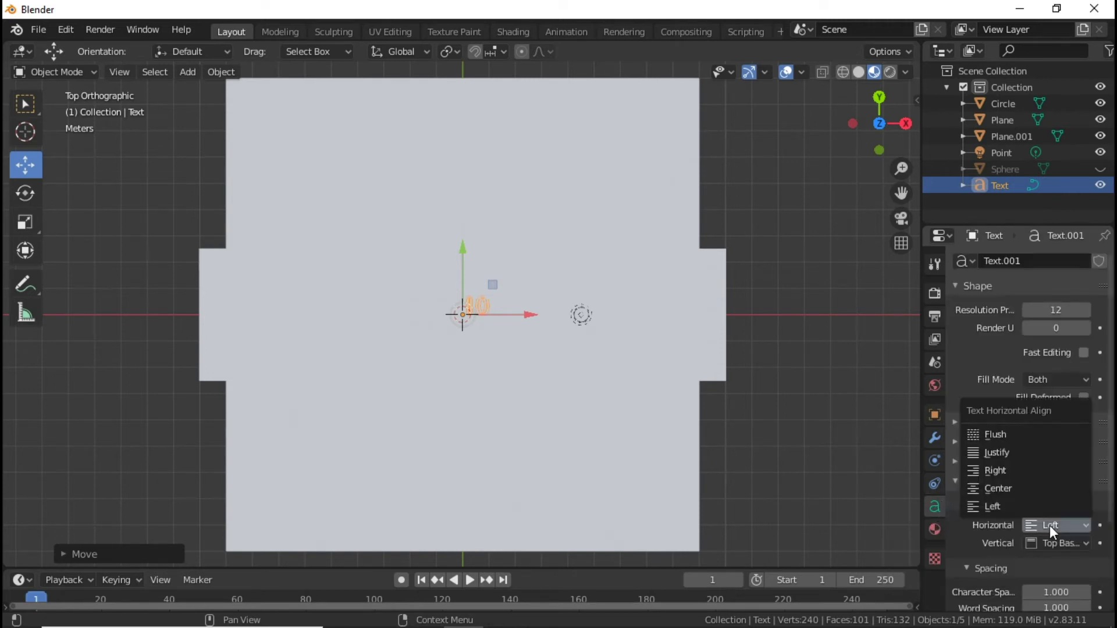
left_click(1026, 487)
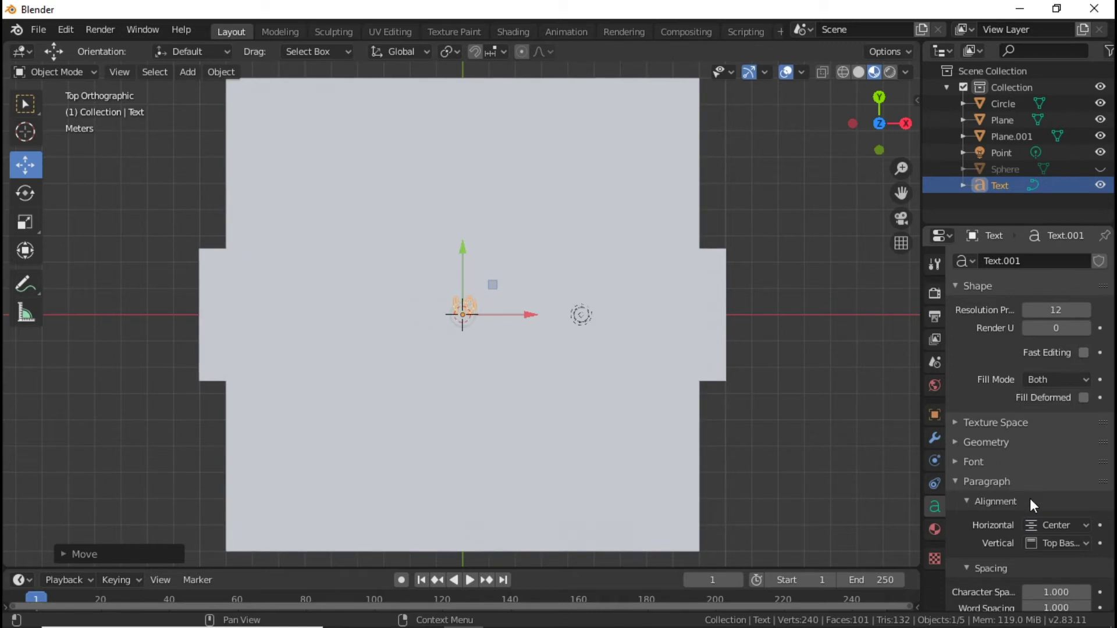
left_click(1072, 547)
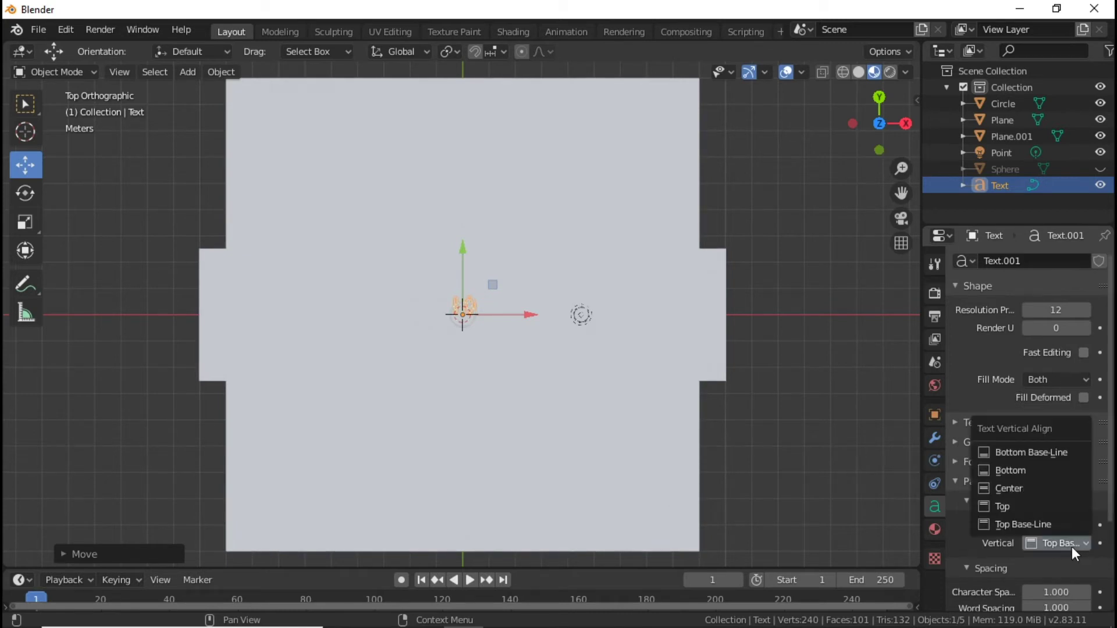
left_click(1017, 495)
Scale the number text up to about twice its size.
scroll(542, 367, "up", 4)
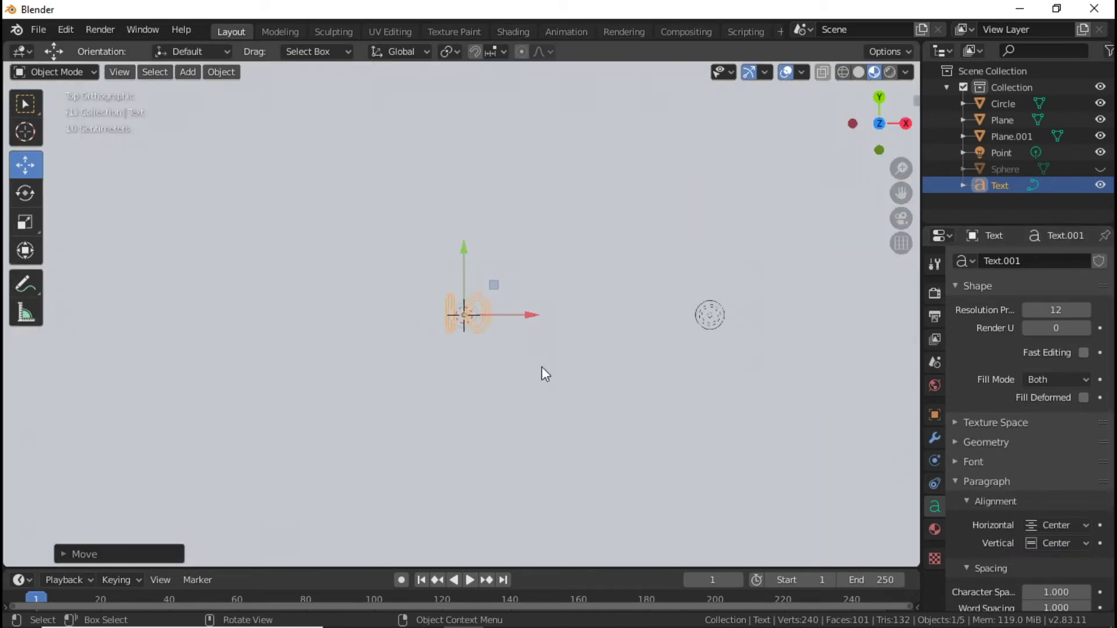
key("s")
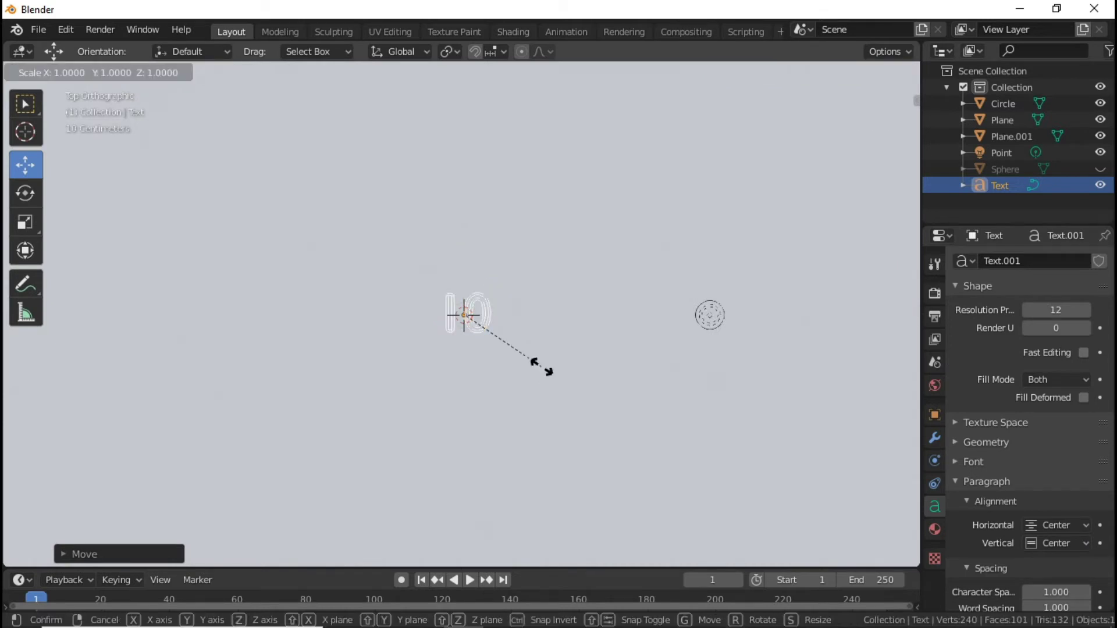
left_click(663, 349)
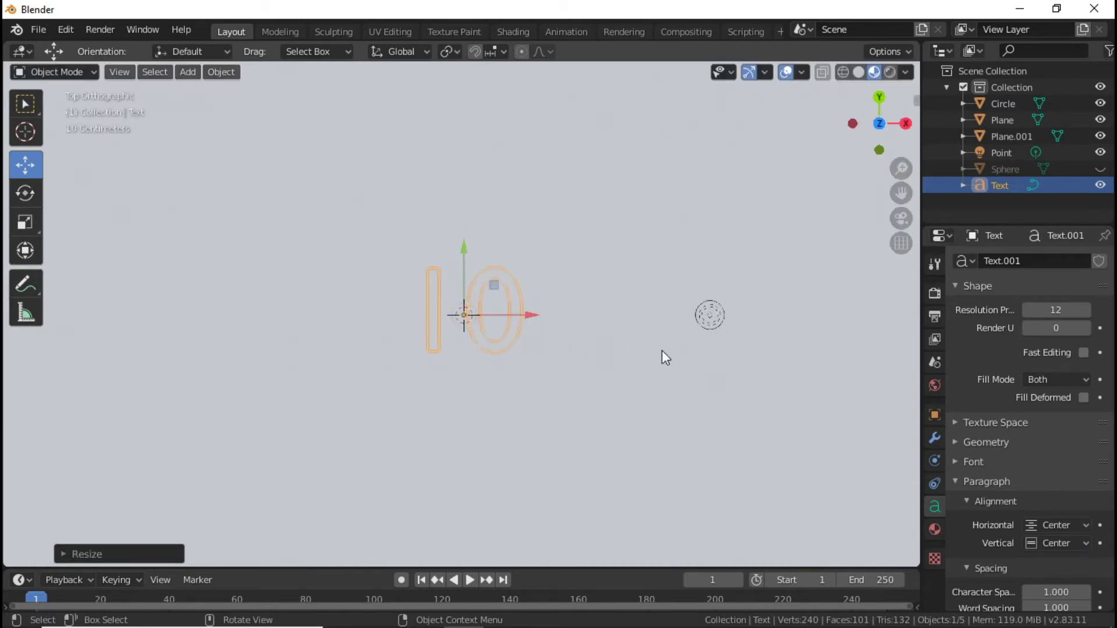
Give the circle a new material with an Emission surface and a strength of 50.
scroll(506, 377, "down", 3)
left_click(480, 351)
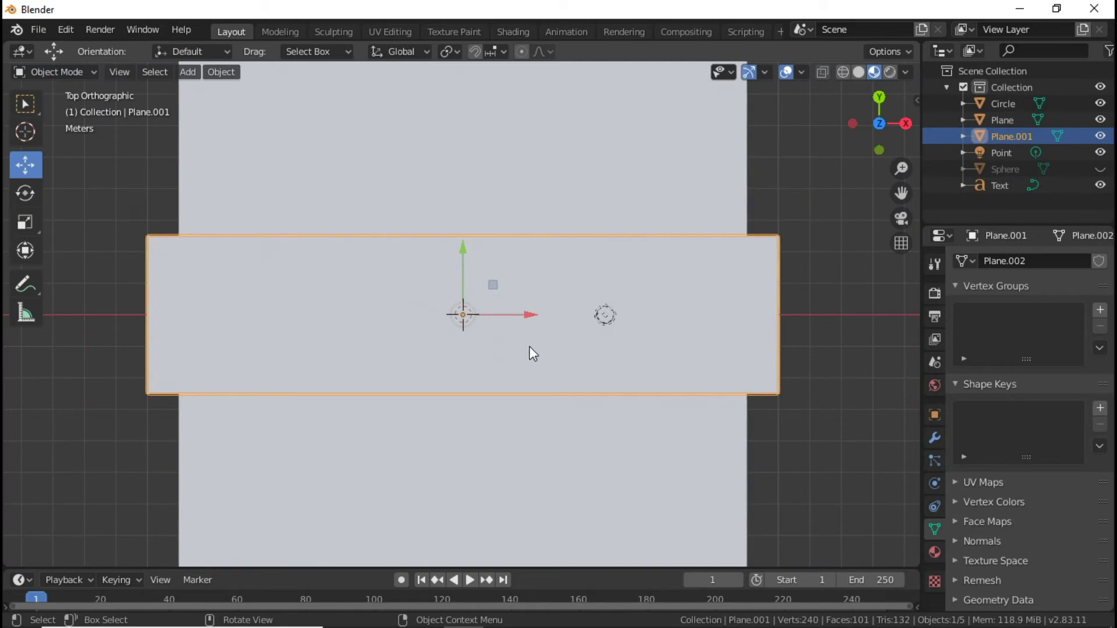
left_click(481, 339)
left_click(462, 354)
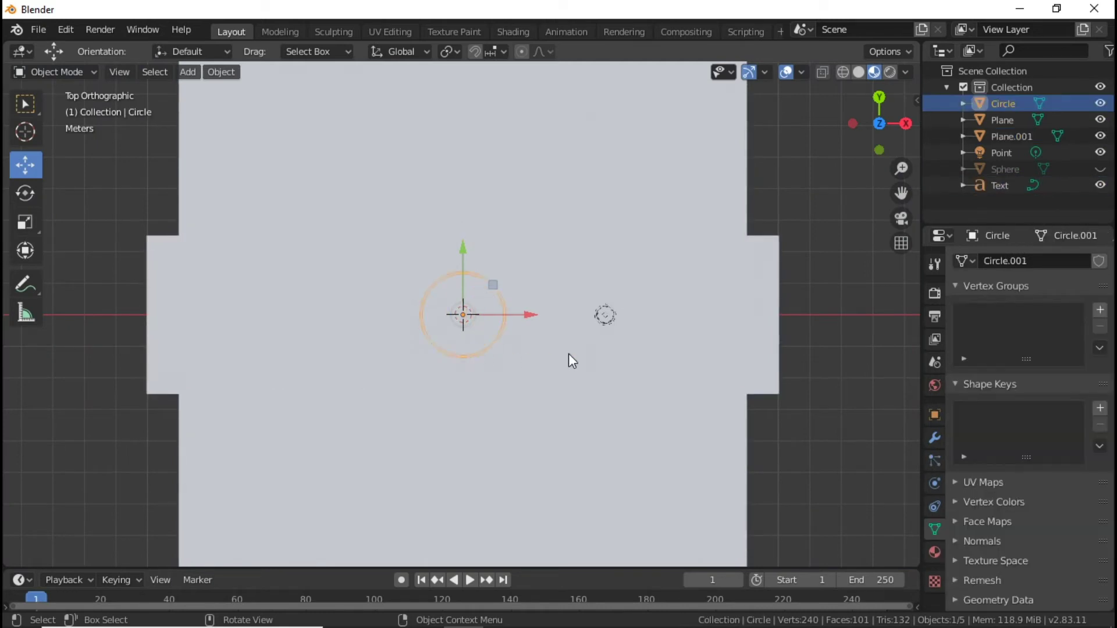
left_click(934, 551)
left_click(1076, 333)
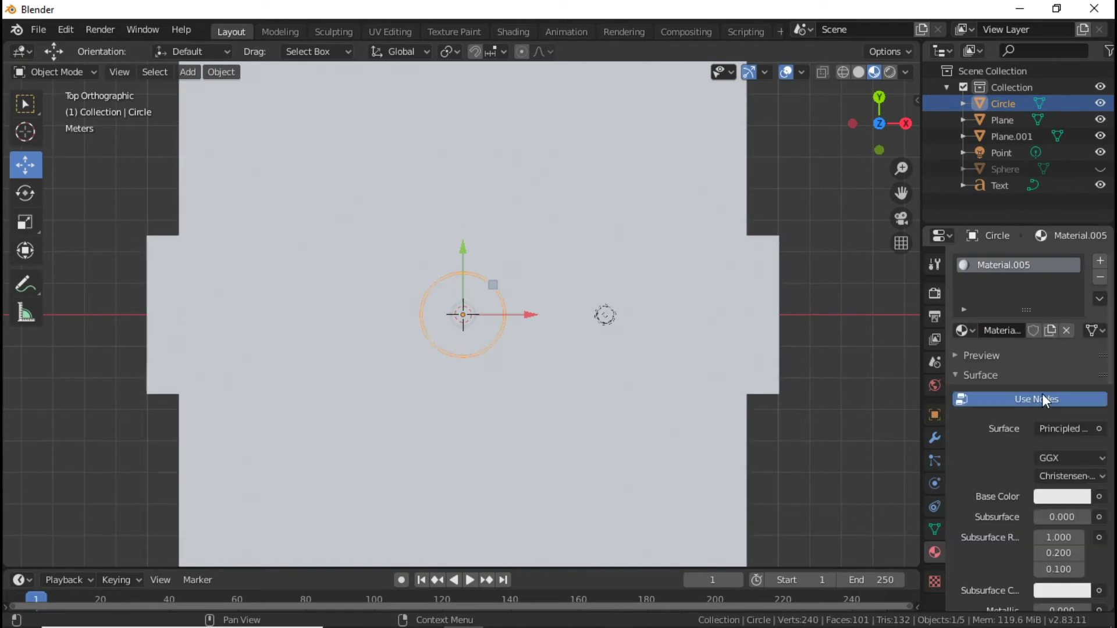
left_click(1064, 429)
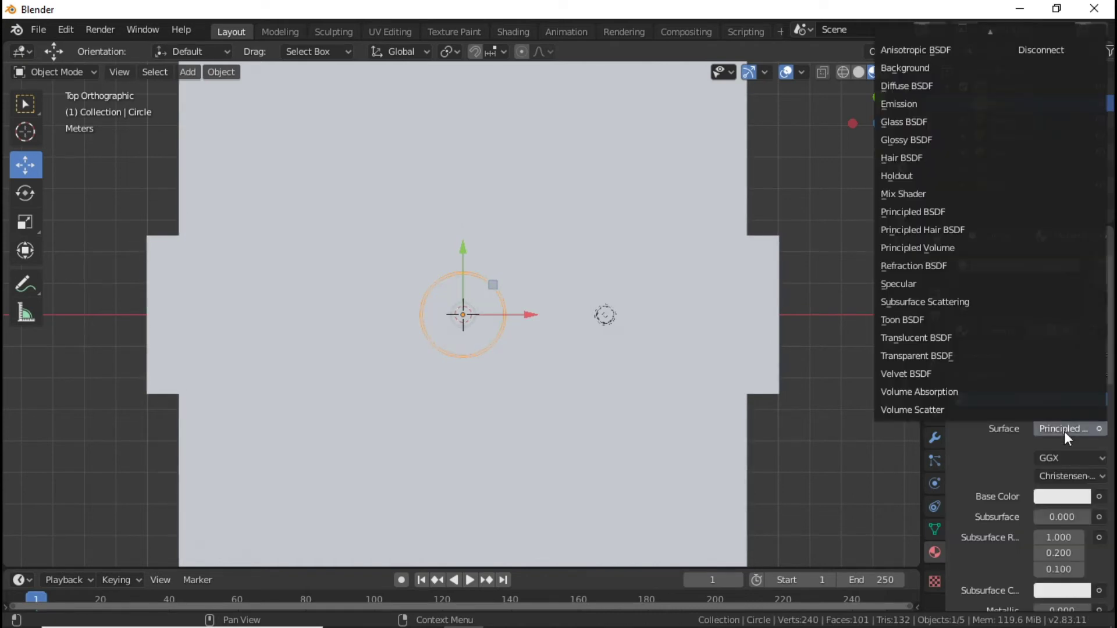
left_click(934, 107)
left_click(1063, 479)
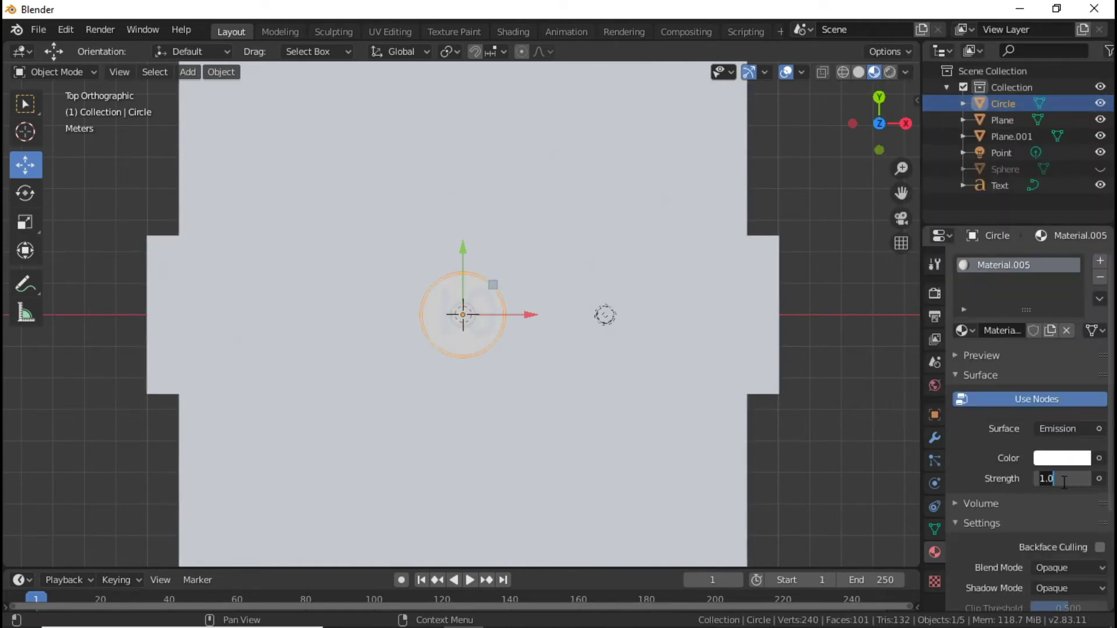
type("50")
key("Return")
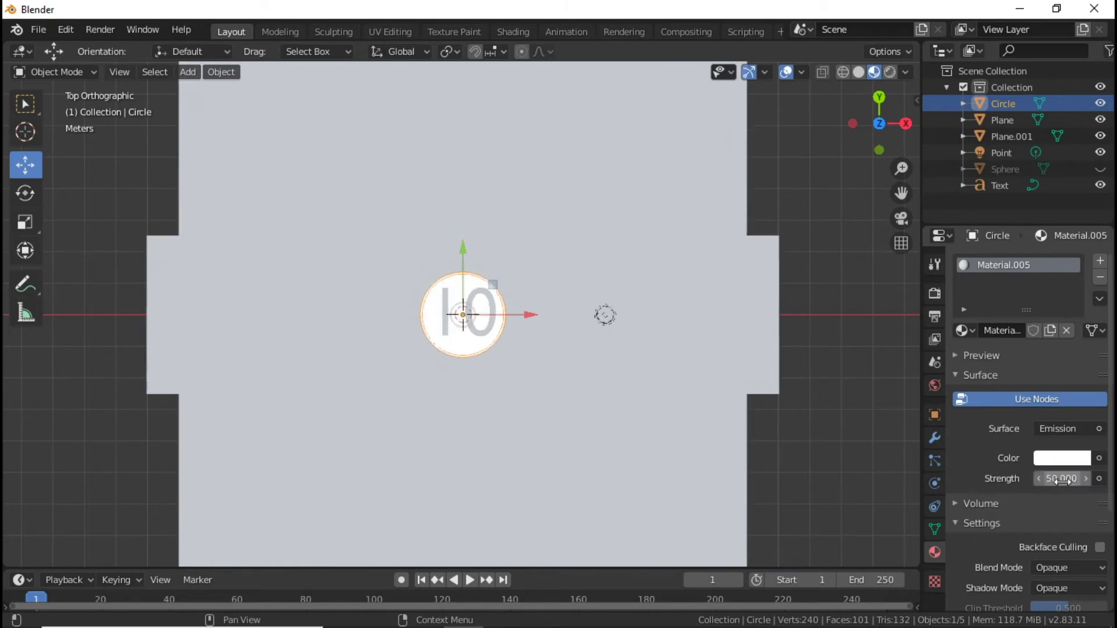
Shift the number text slightly in the negative X direction to centre it on the circle.
left_click(493, 328)
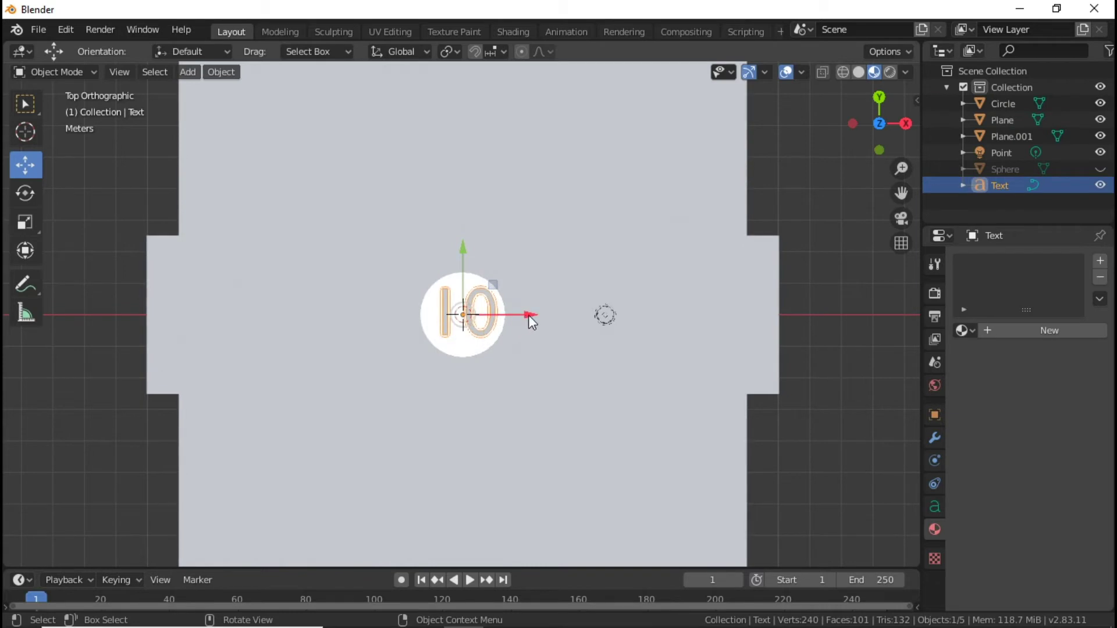
left_click_drag(526, 316, 522, 317)
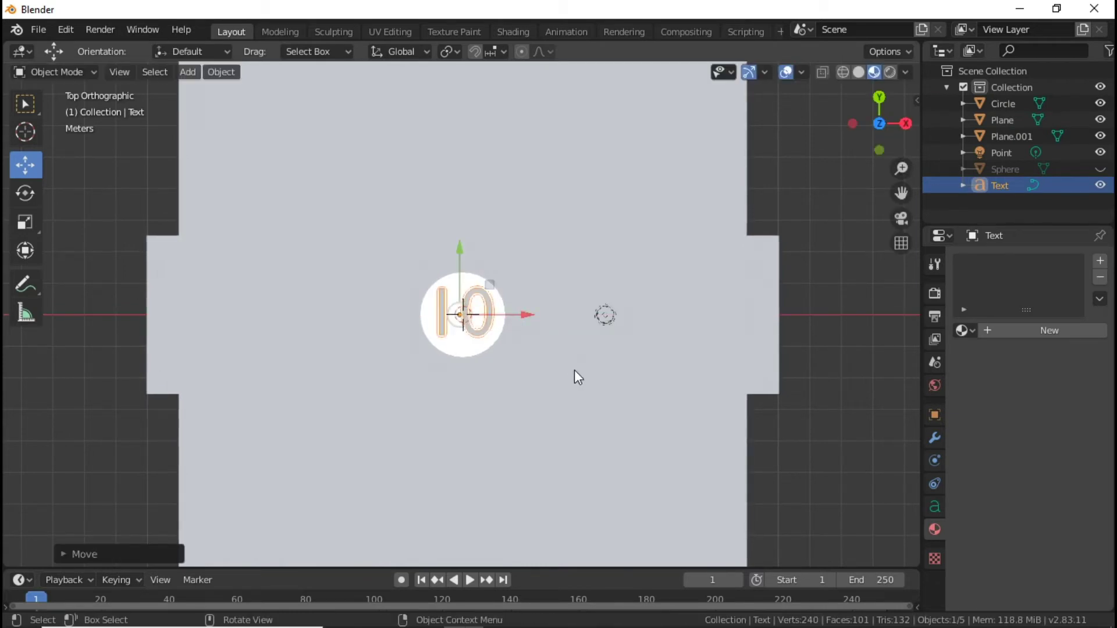
Give the stripe plane a new Emission material coloured dark blue, about hue 0.66, saturation 0.91 and value 0.26.
left_click(766, 322)
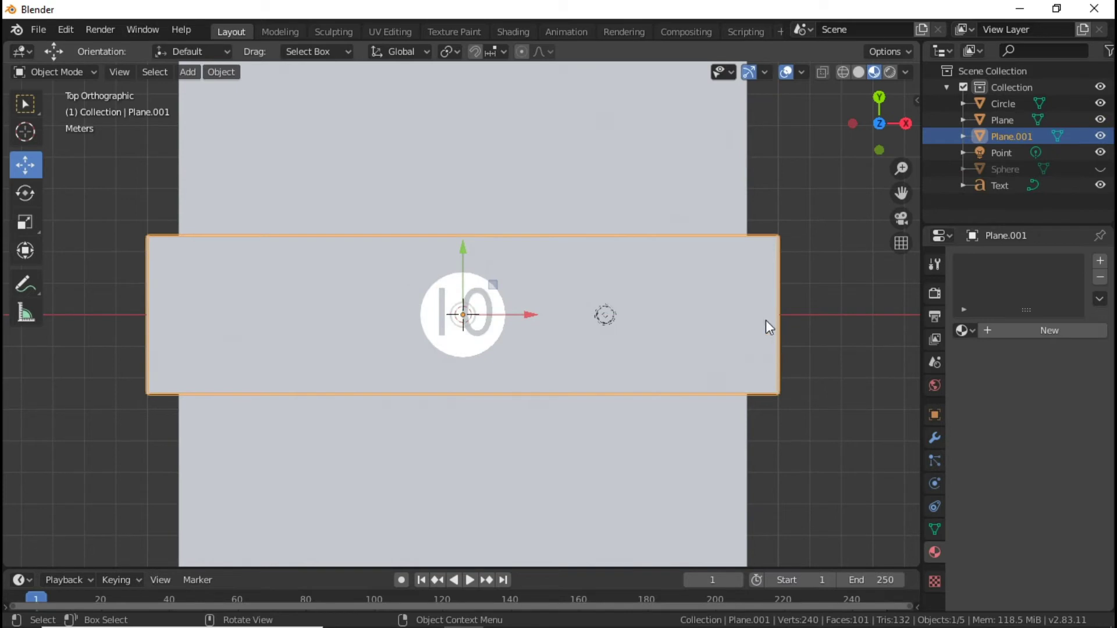
left_click(1050, 331)
left_click(1062, 428)
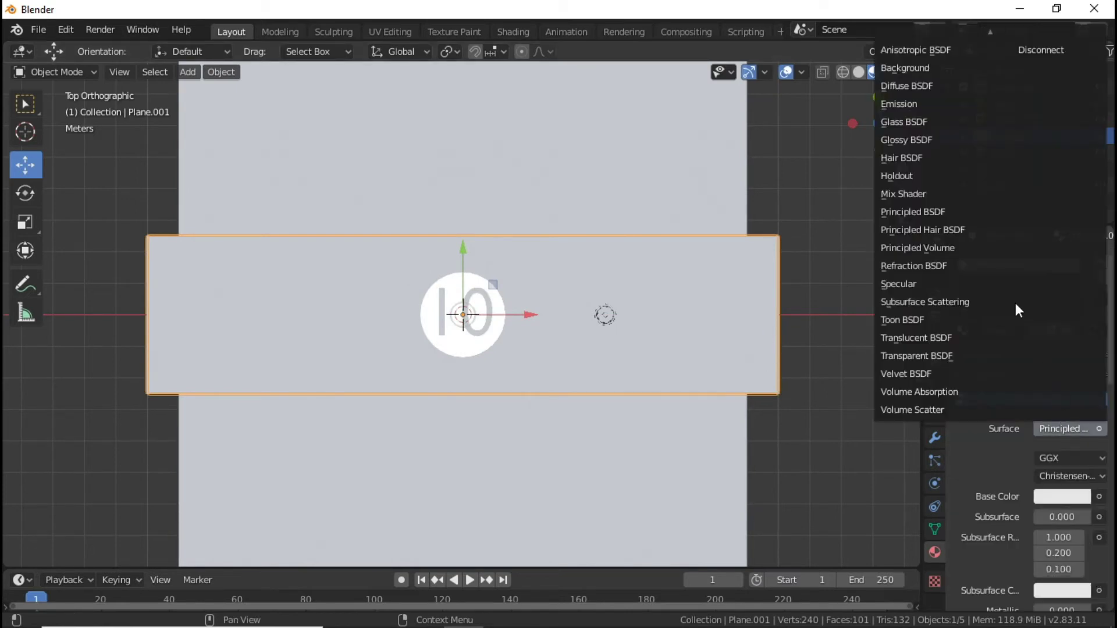
left_click(904, 105)
left_click(1073, 459)
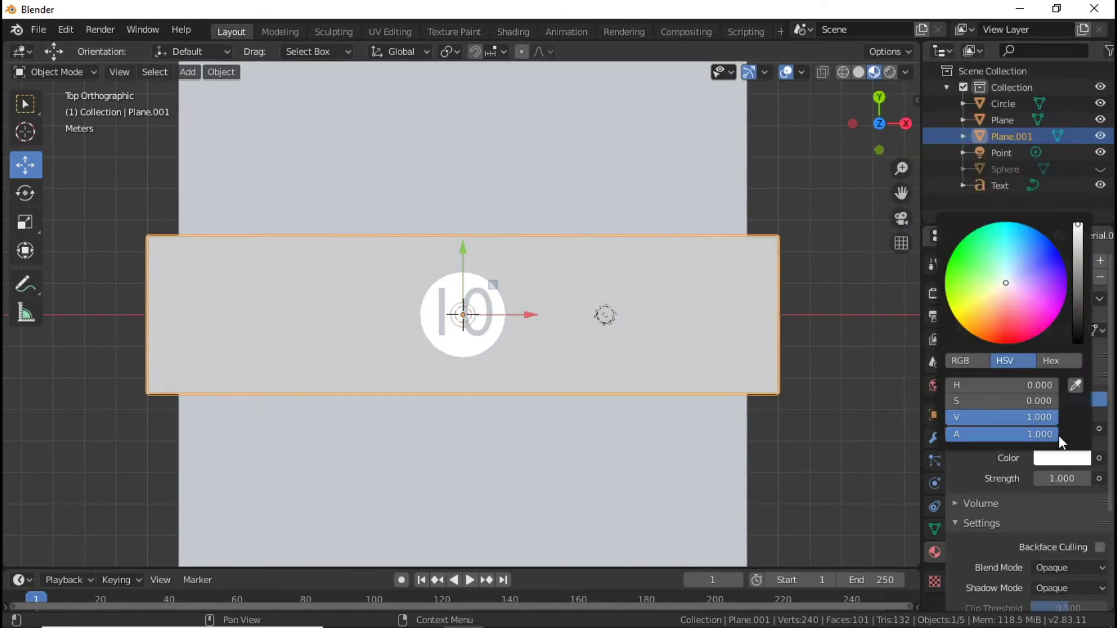
mouse_move(1034, 240)
left_mouse_down()
mouse_move(1052, 254)
mouse_move(1078, 247)
mouse_move(1078, 312)
left_mouse_up()
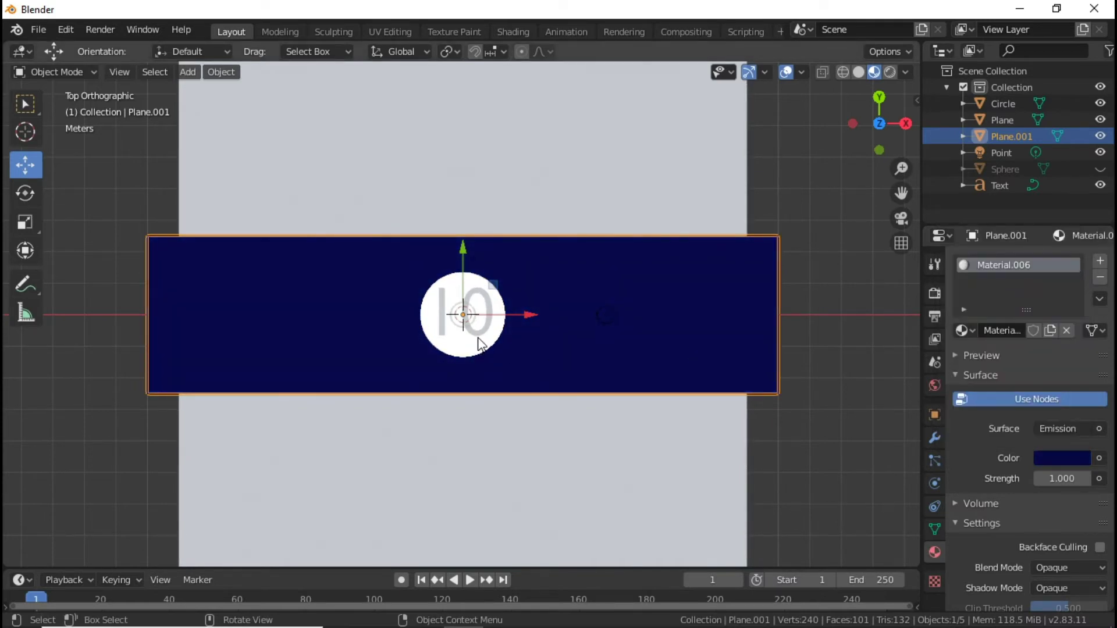
Give the large square plane a new white Emission material with a strength of 50.
left_click(599, 495)
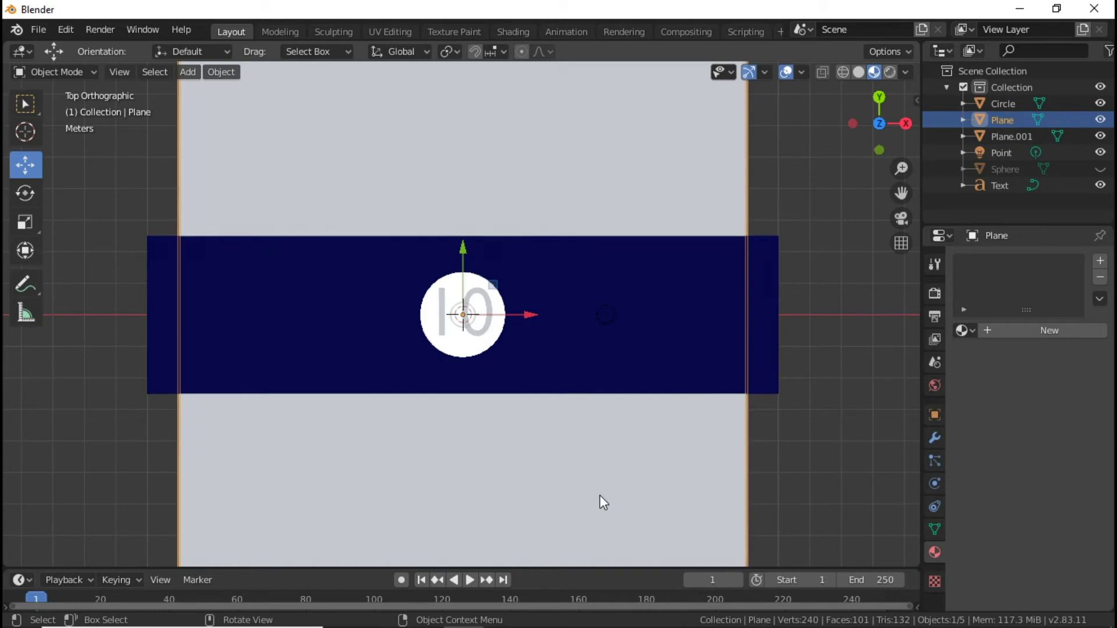
left_click(1016, 327)
left_click(1056, 428)
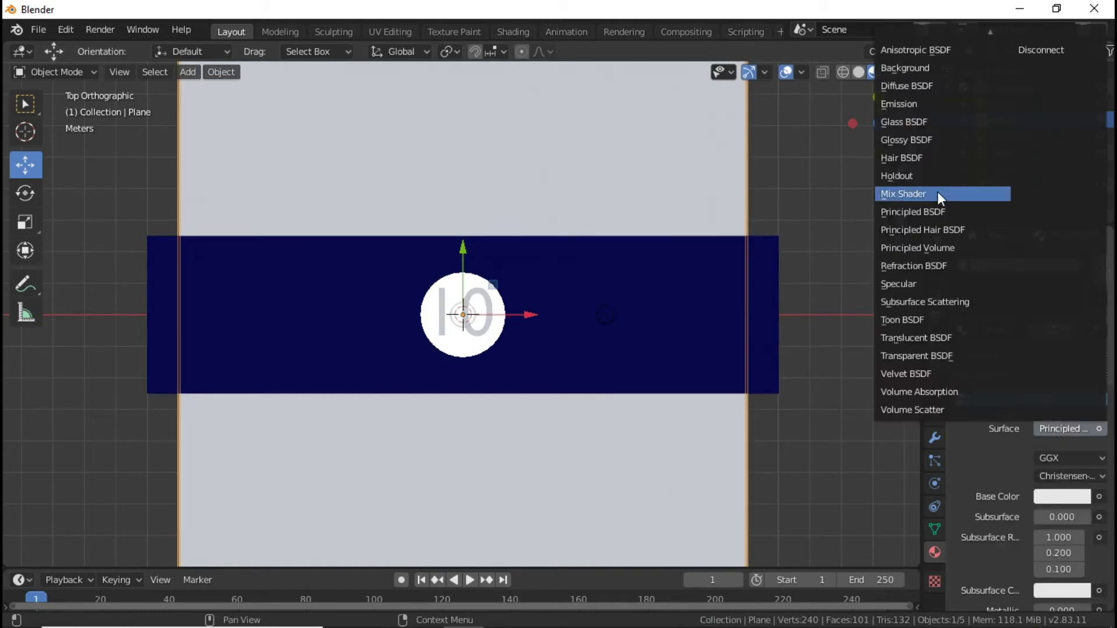
left_click(907, 102)
left_click(1068, 477)
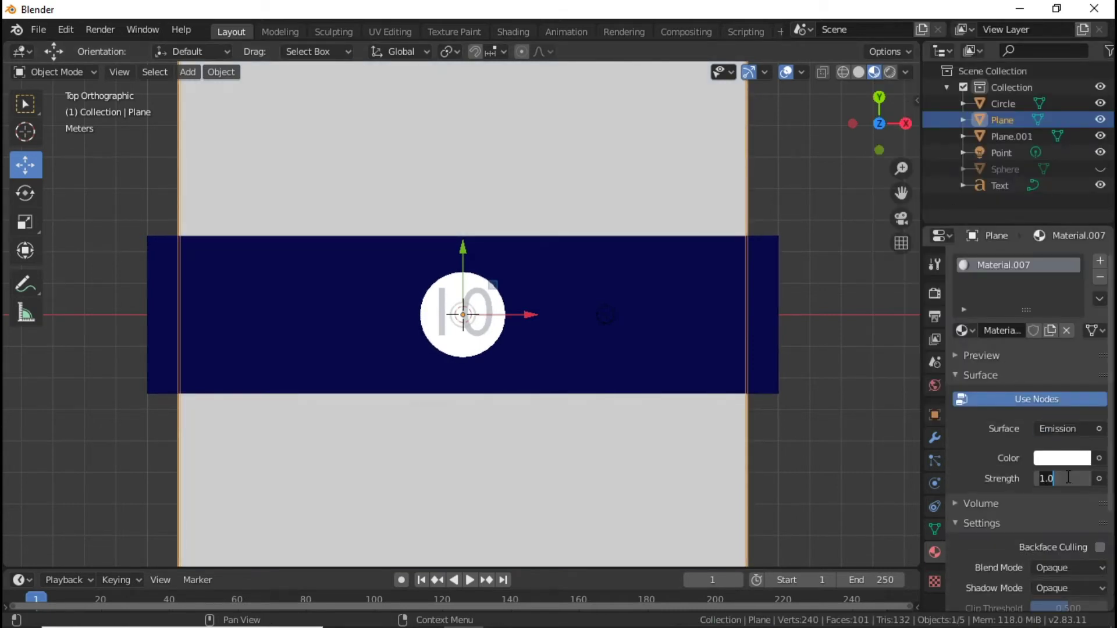
type("50")
key("Return")
Set the emission strength of the stripe plane's material to 50.
left_click(768, 344)
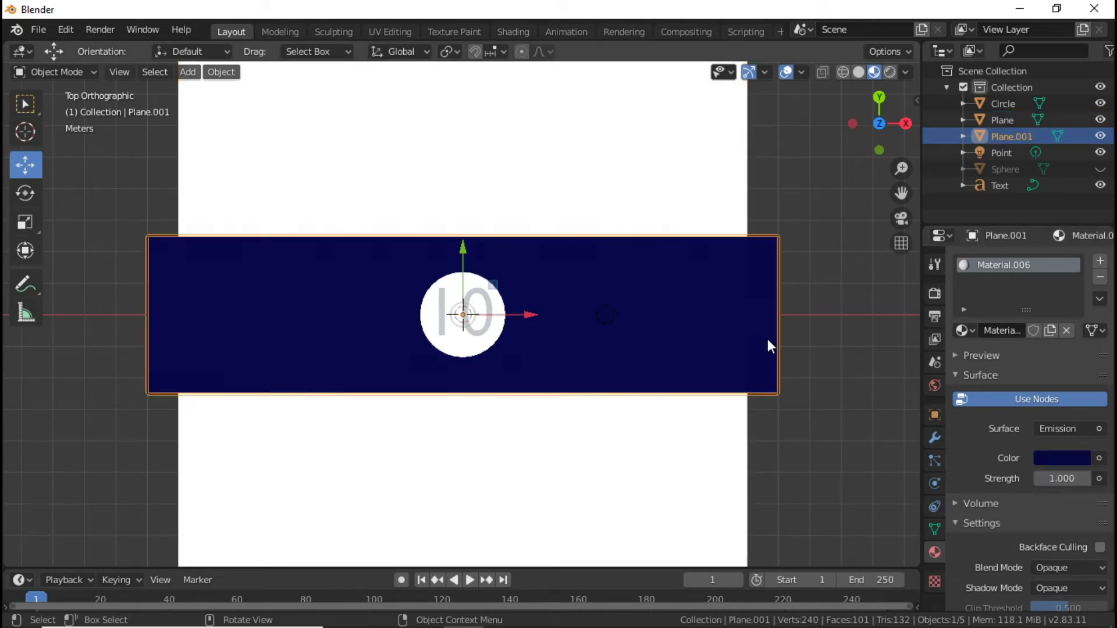
left_click(1063, 479)
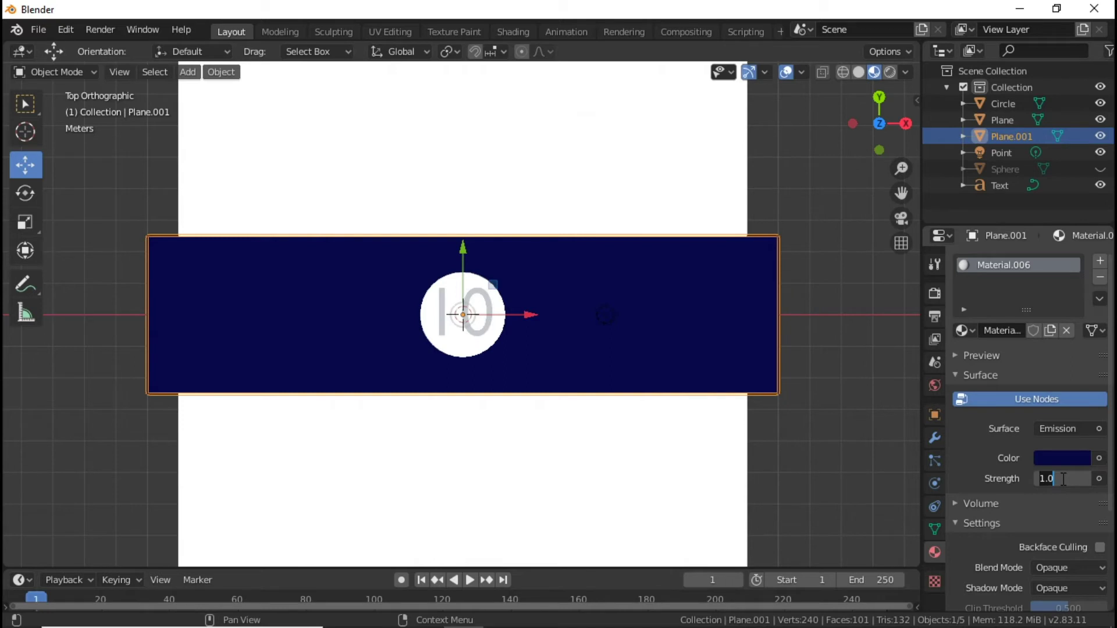
type("50")
key("Return")
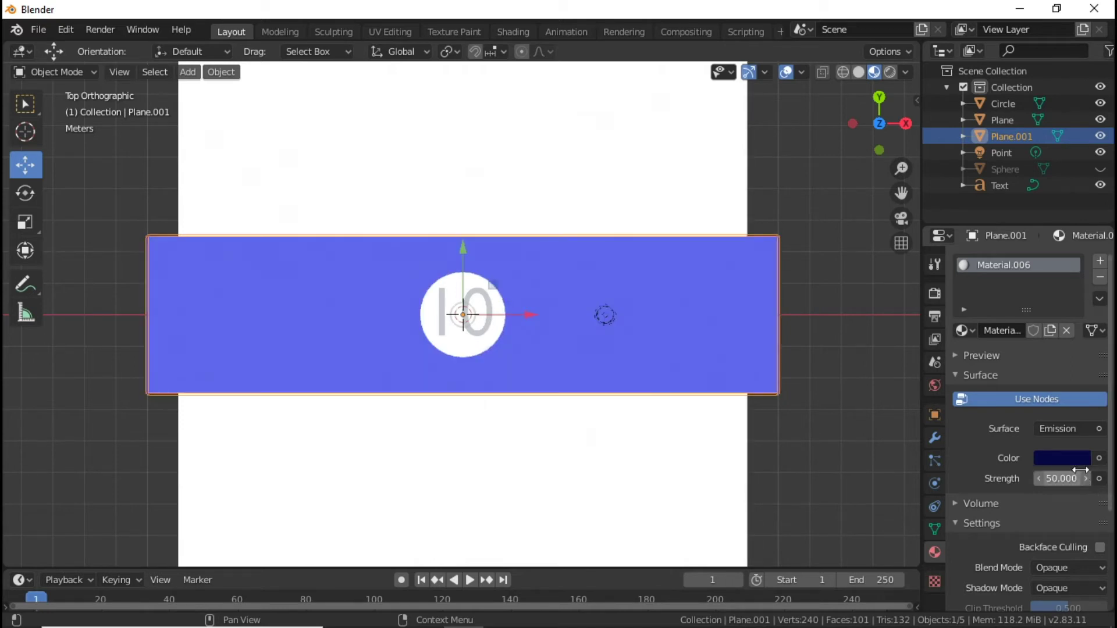
Brighten the stripe's emission color from dark to vivid blue by raising its value close to the maximum.
left_click(1053, 458)
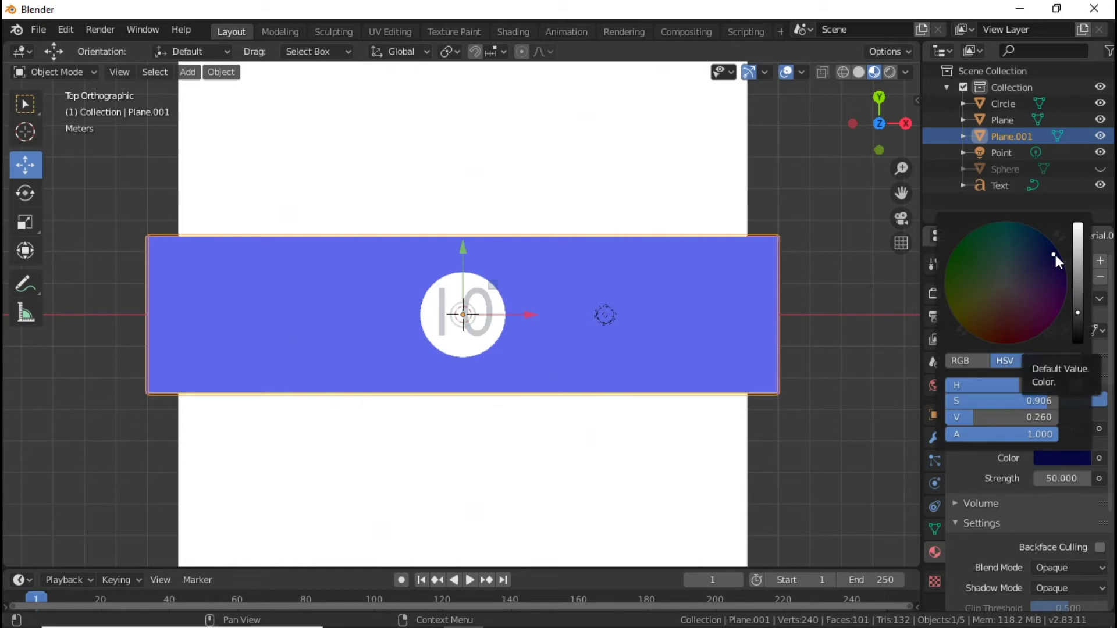
left_click(1074, 452)
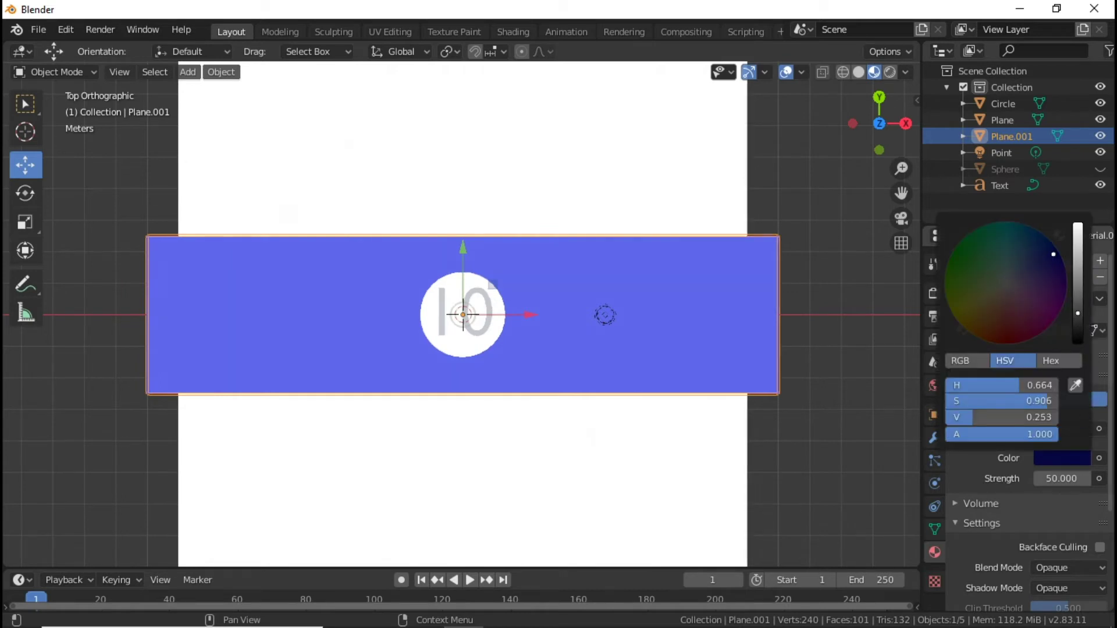
left_click_drag(1077, 313, 1077, 227)
Keep the stripe material's emission strength at 50 and darken its emission color to almost black for a navy look.
left_click(1058, 479)
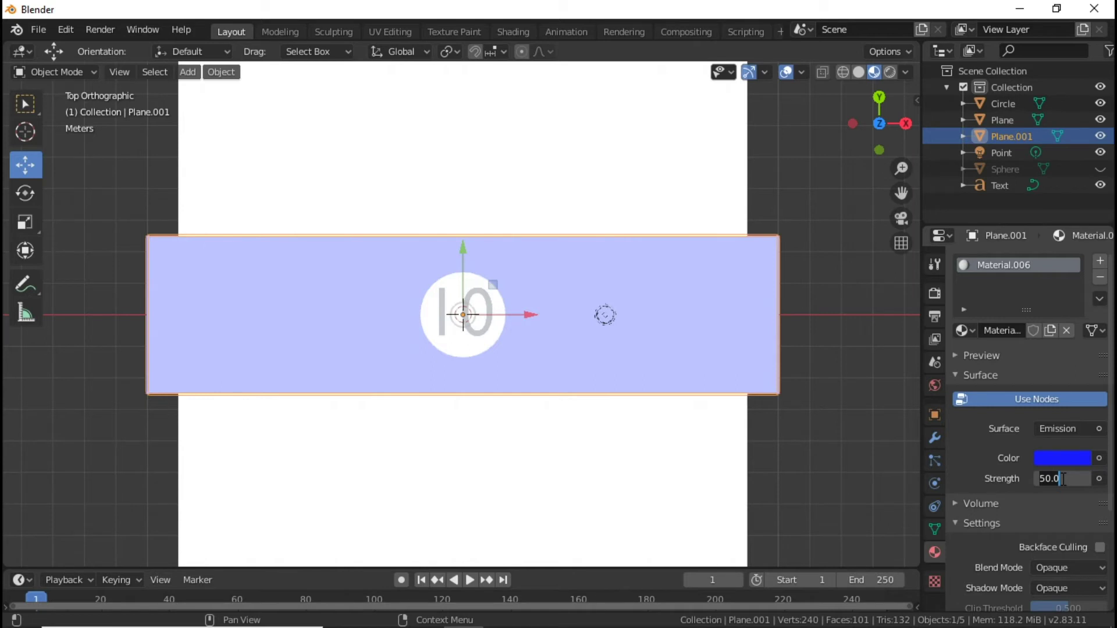
type("50")
key("Return")
left_click(1066, 459)
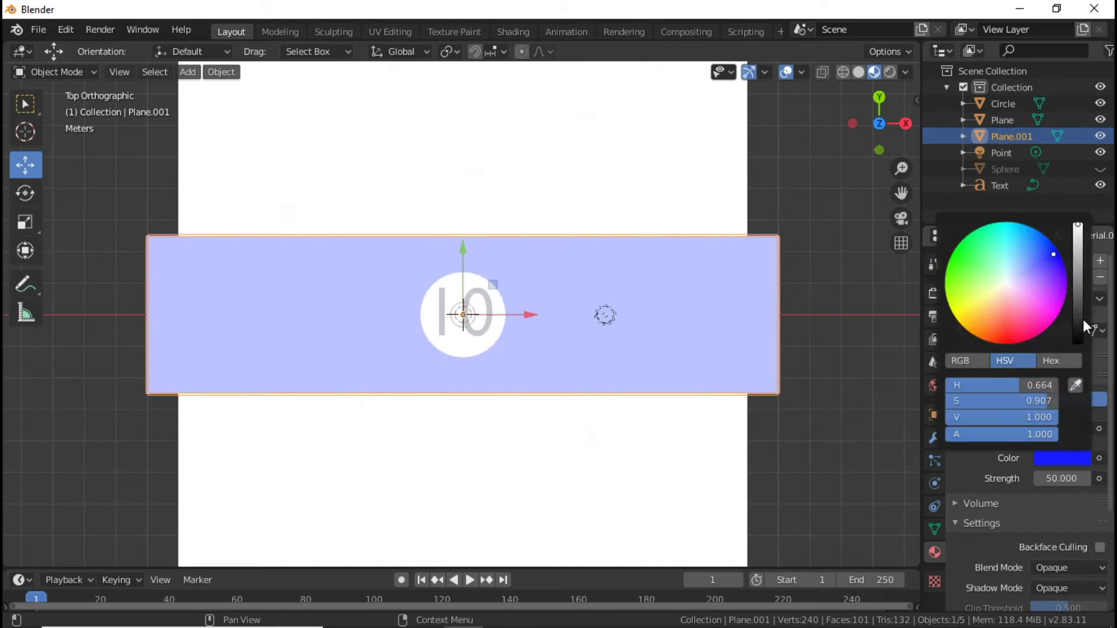
left_click_drag(1081, 253, 1078, 342)
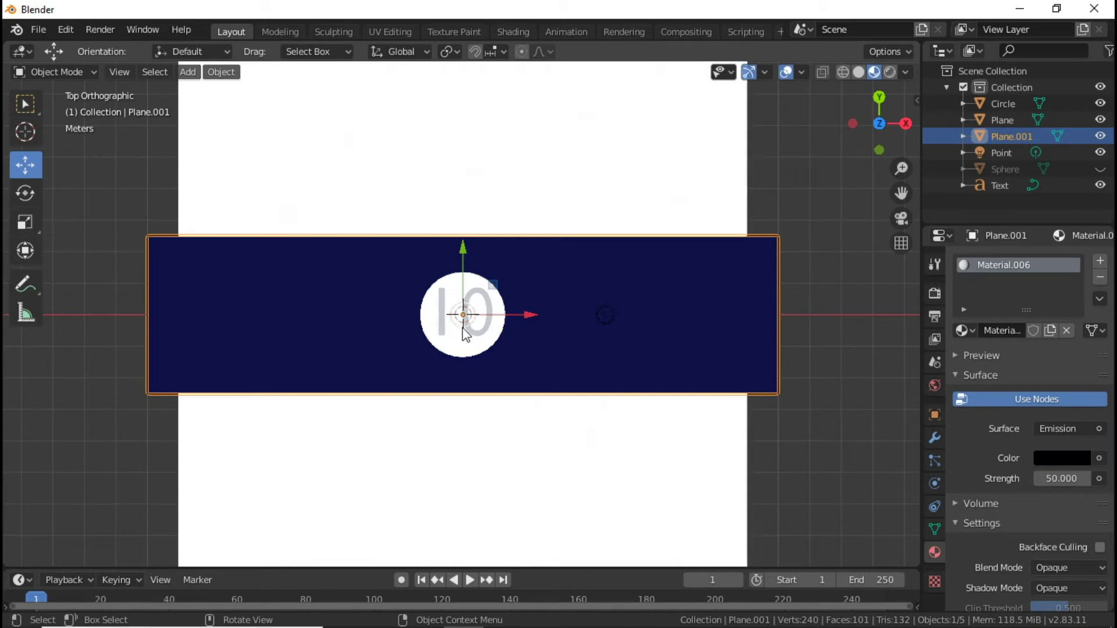
Give the "10" text a new Emission material coloured black, with value 0, and deselect the text.
left_click(480, 337)
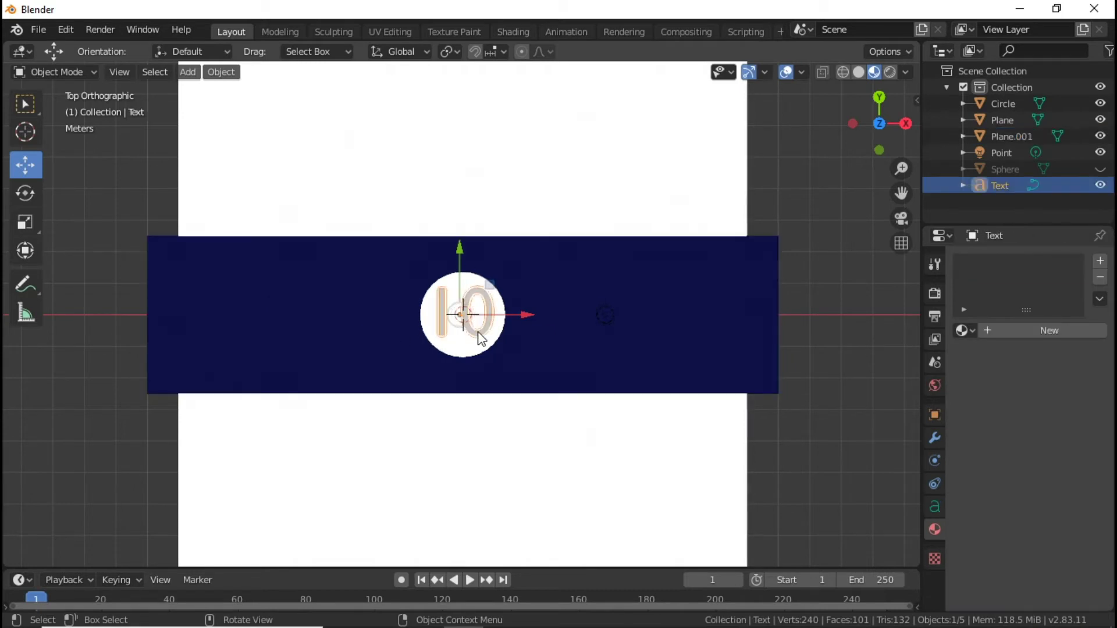
left_click(1037, 328)
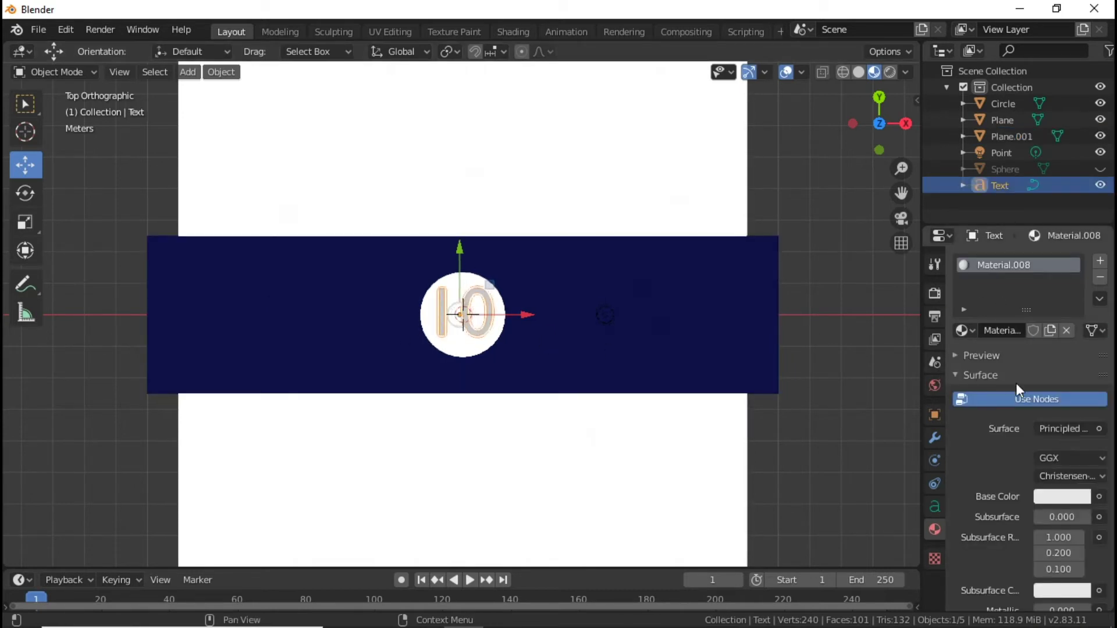
left_click(1056, 427)
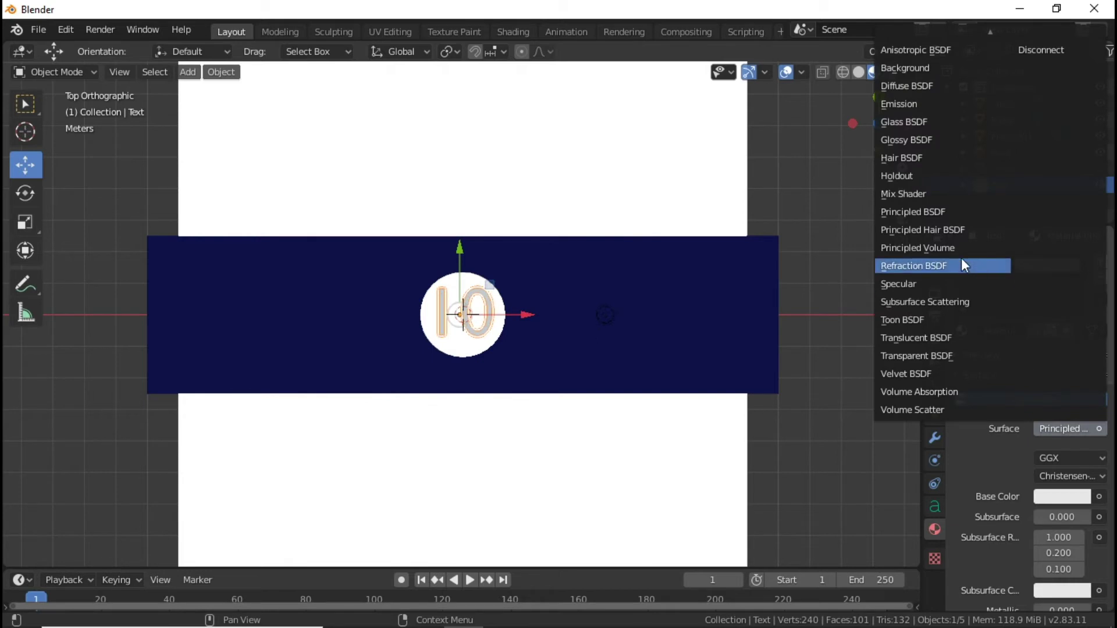
left_click(962, 103)
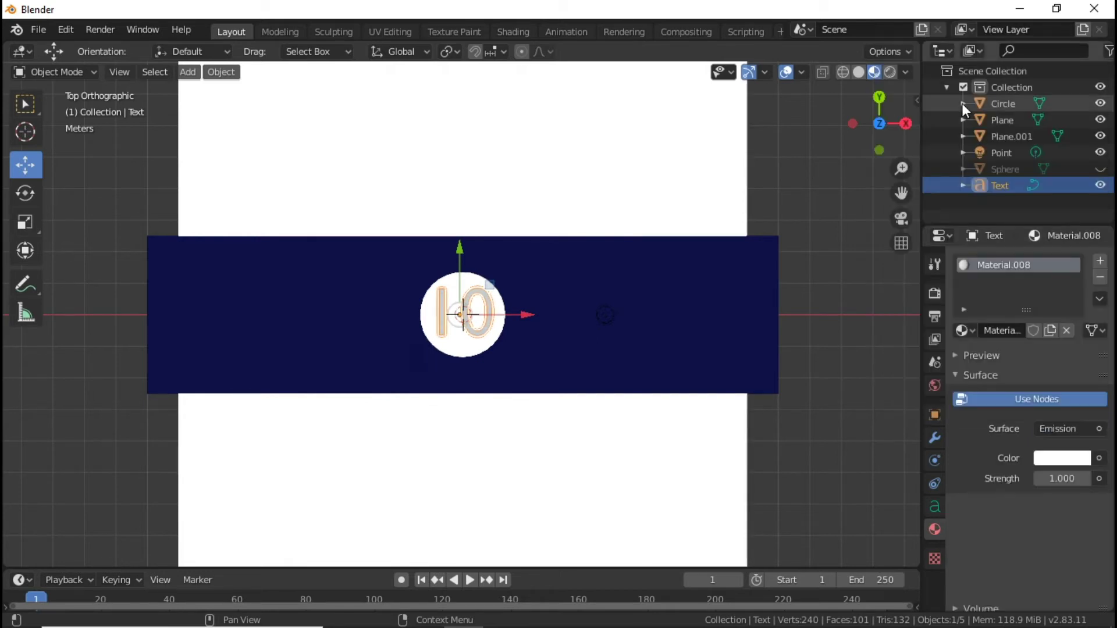
left_click(1061, 457)
left_click_drag(1081, 259, 1079, 343)
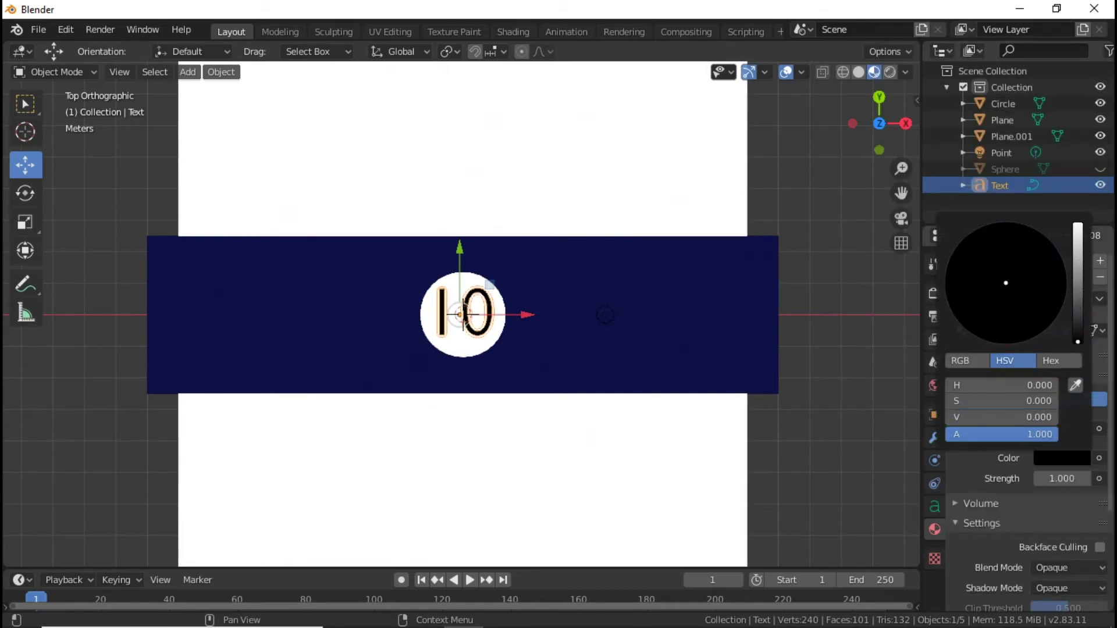
scroll(476, 326, "up", 2)
scroll(556, 309, "down", 6)
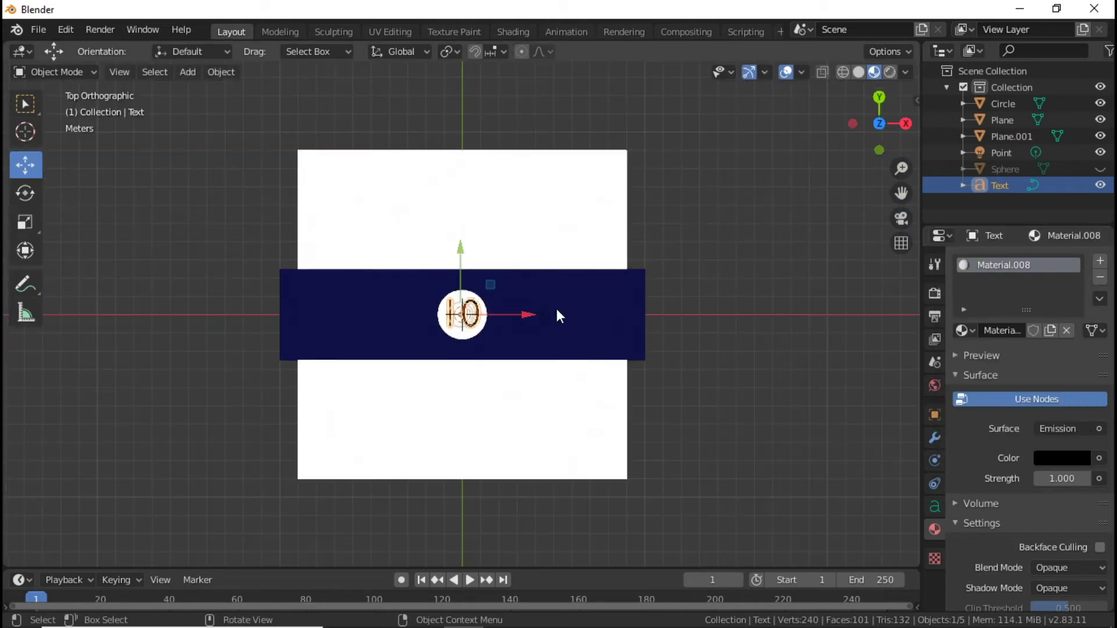
scroll(556, 308, "up", 5)
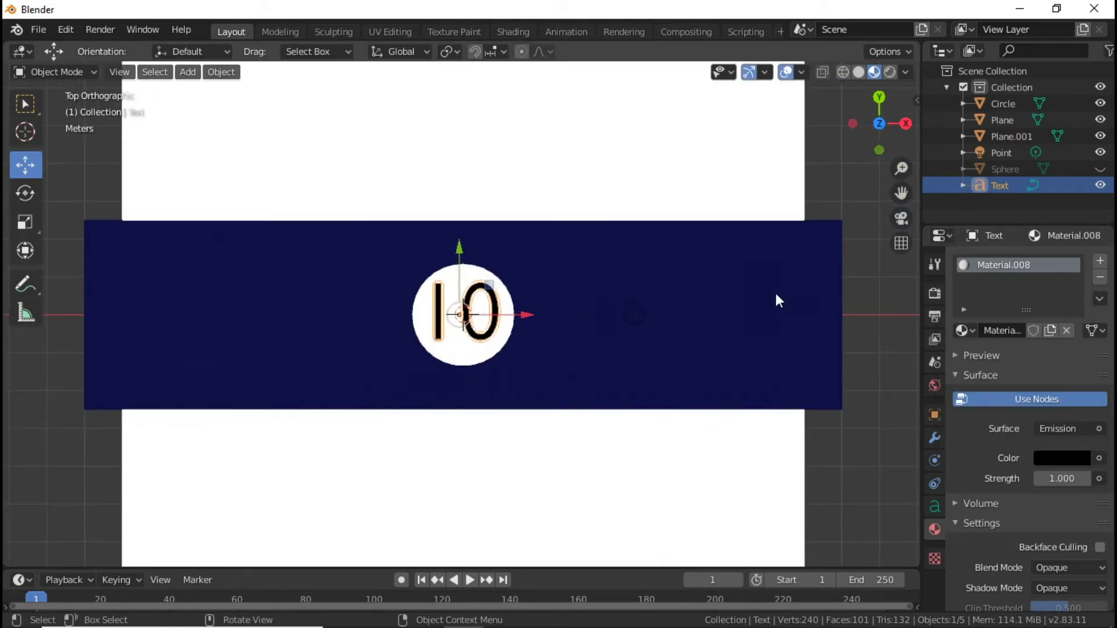
left_click(884, 308)
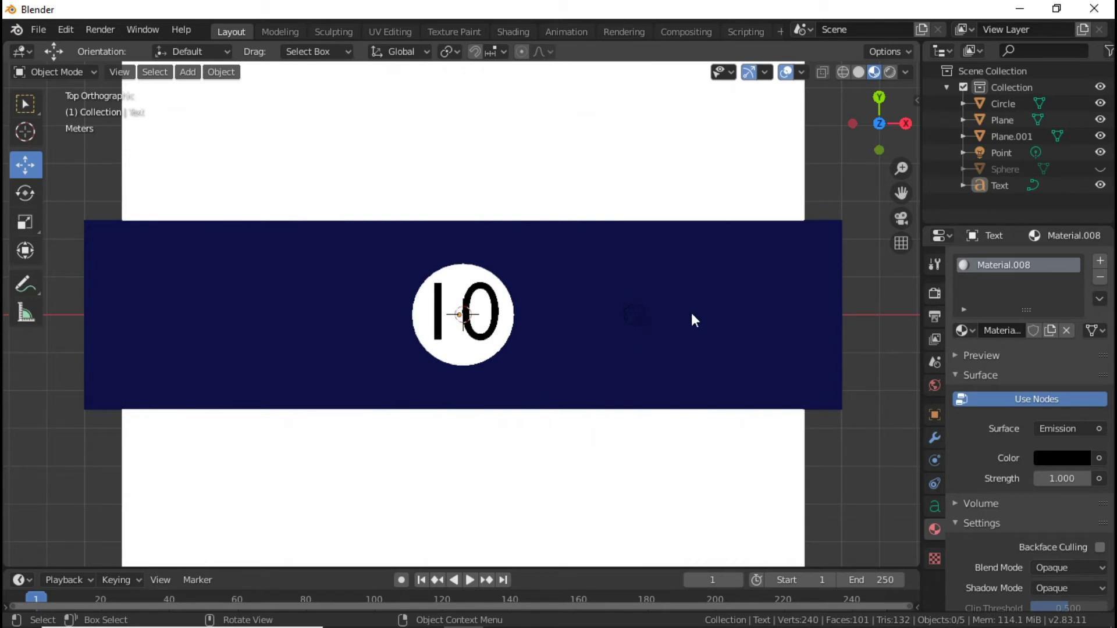
Add a cube, scale it up until it surrounds the whole design, and switch the view to perspective.
key("shift+a")
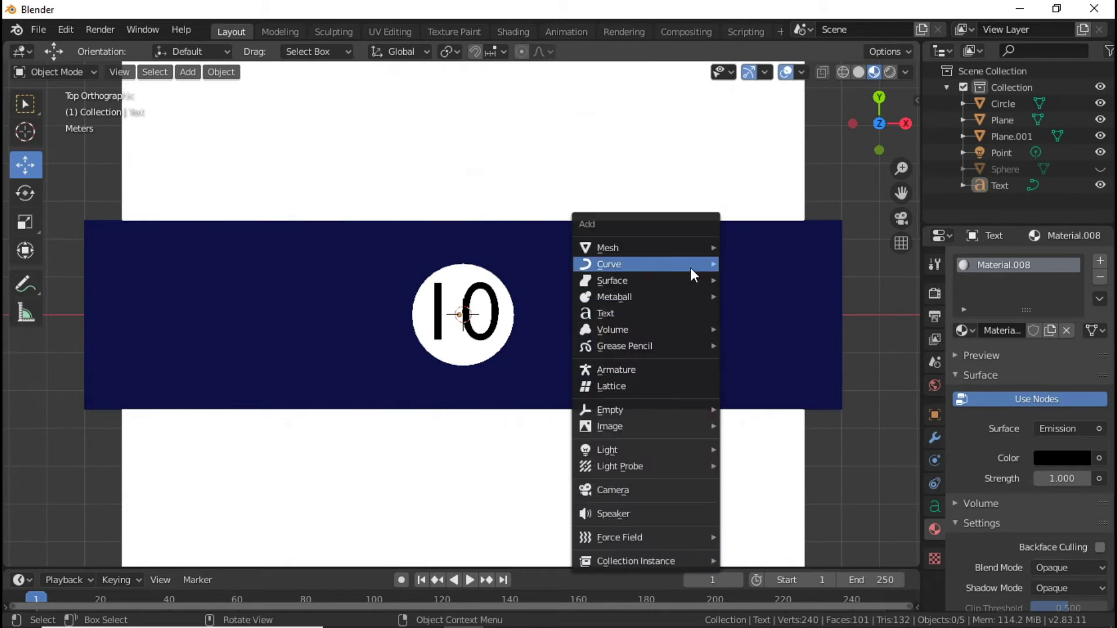
mouse_move(691, 247)
left_click(749, 263)
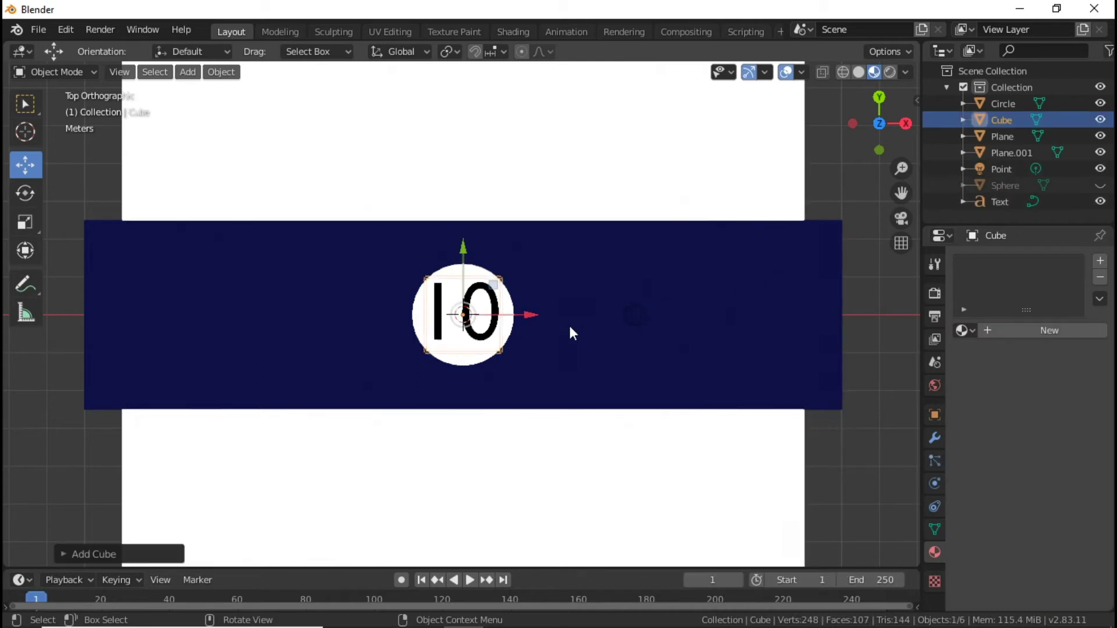
key("s")
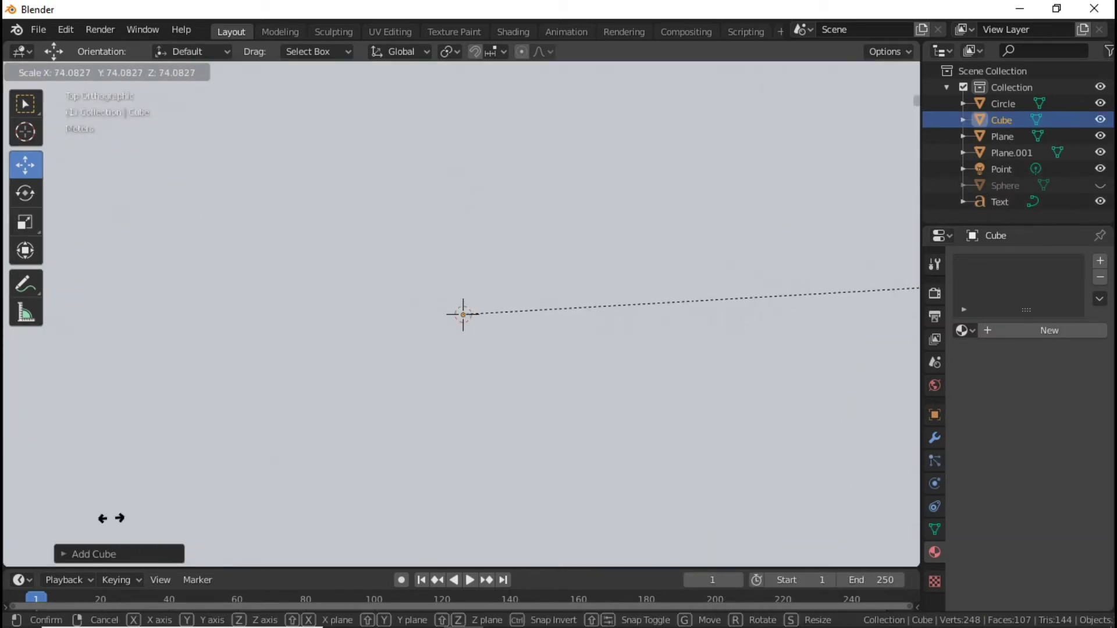
left_click(372, 419)
scroll(513, 309, "down", 5)
scroll(521, 337, "up", 5)
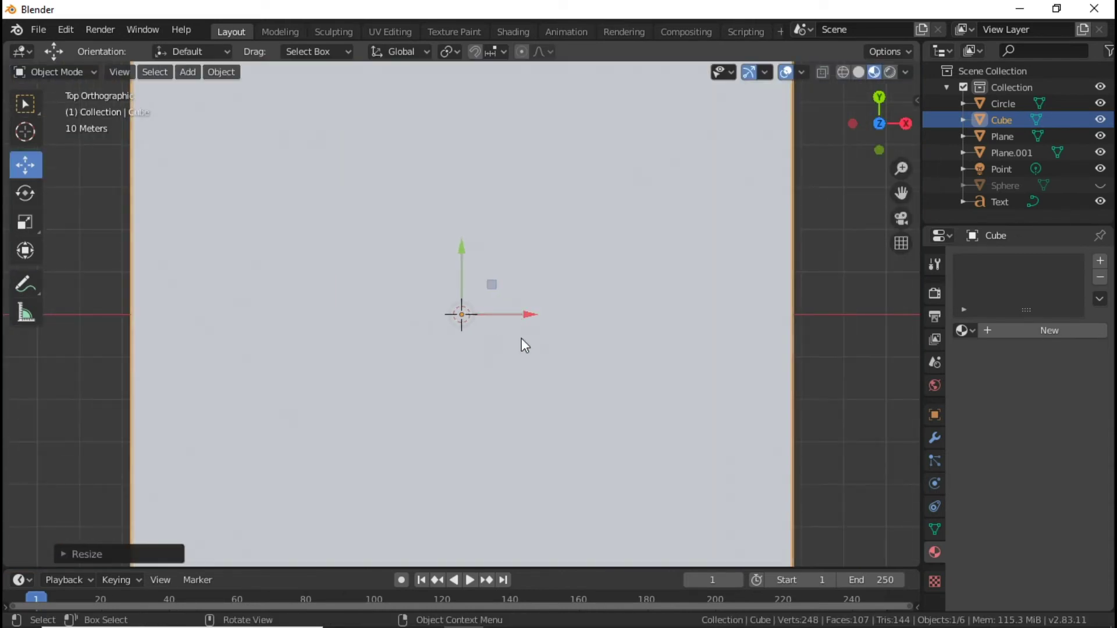
key("KP_5")
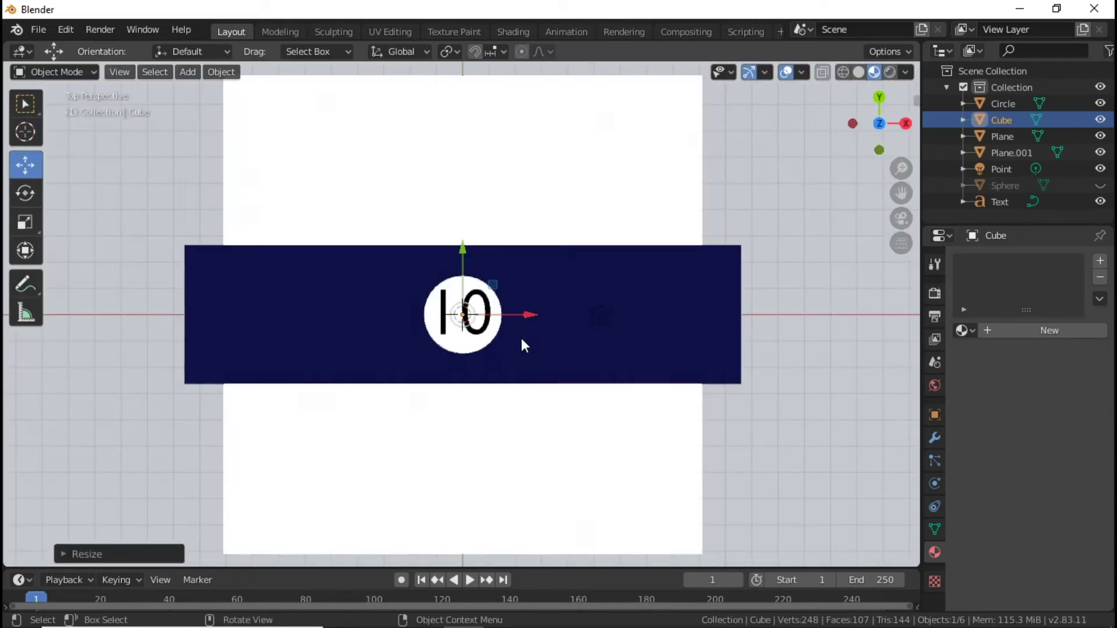
Add a camera, look through it and frame the number 10 design so the stripe extends past both sides of the frame.
key("shift+a")
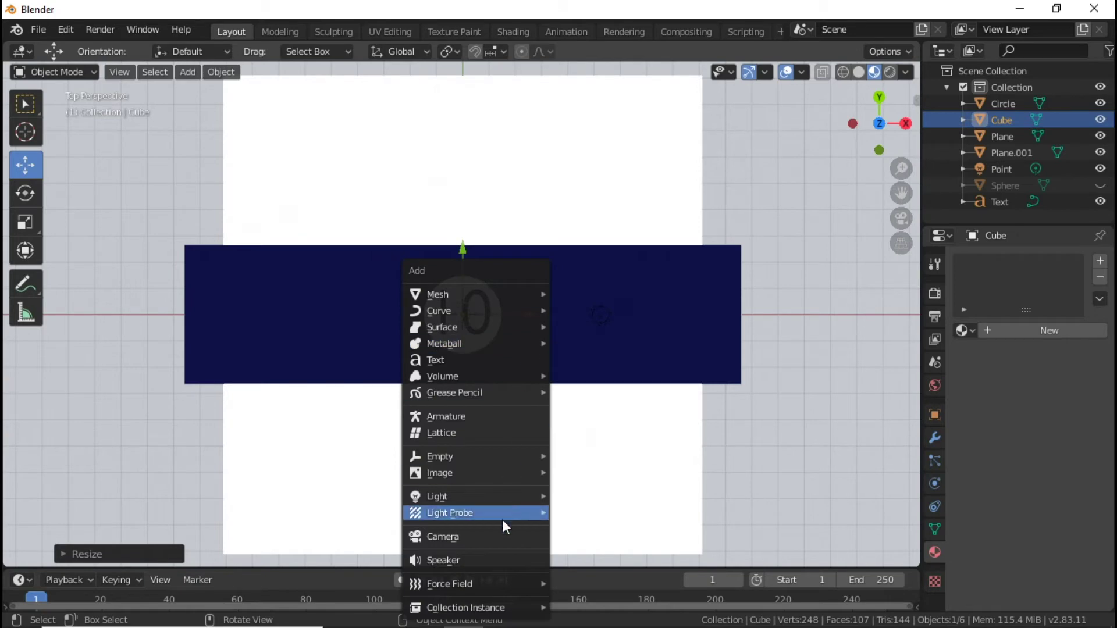
left_click(486, 536)
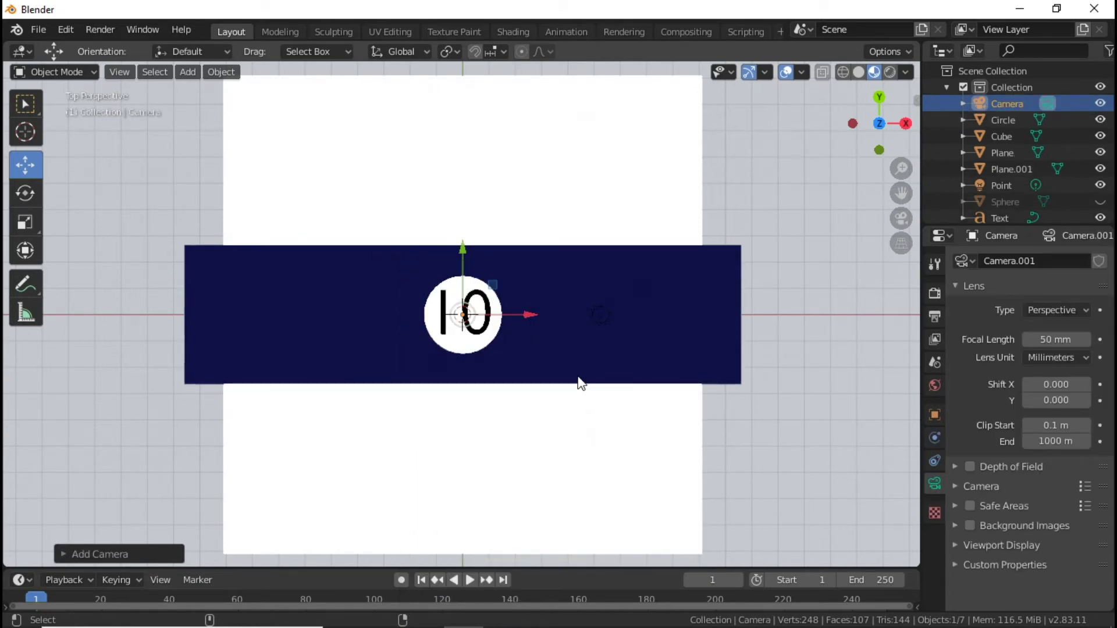
key("ctrl+KP_0")
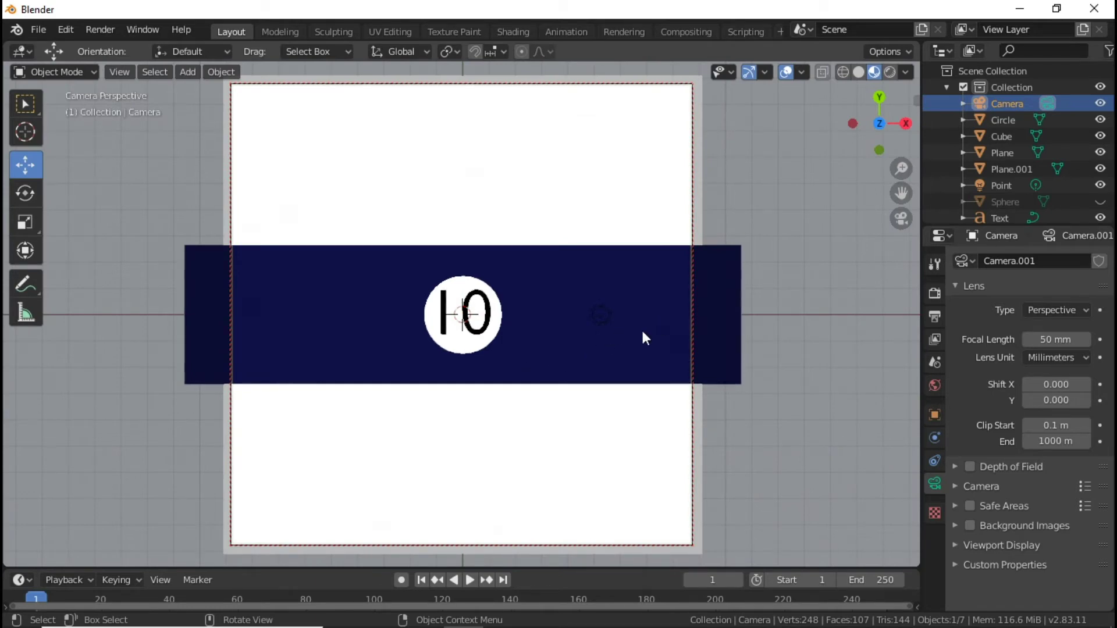
scroll(641, 329, "up", 2)
scroll(642, 328, "up", 1)
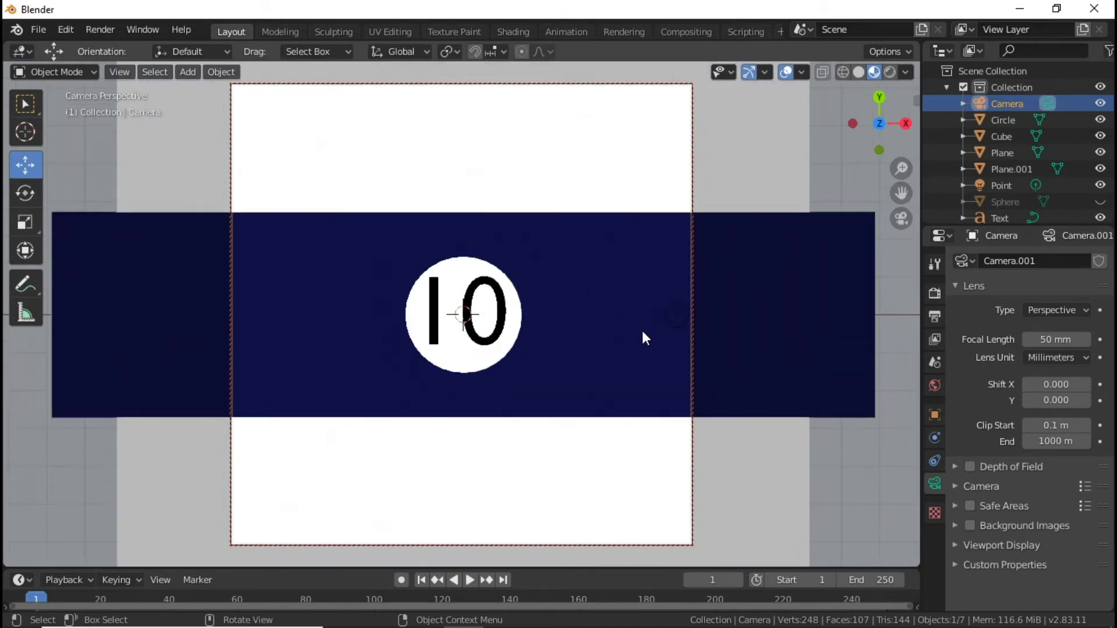
scroll(641, 329, "up", 1)
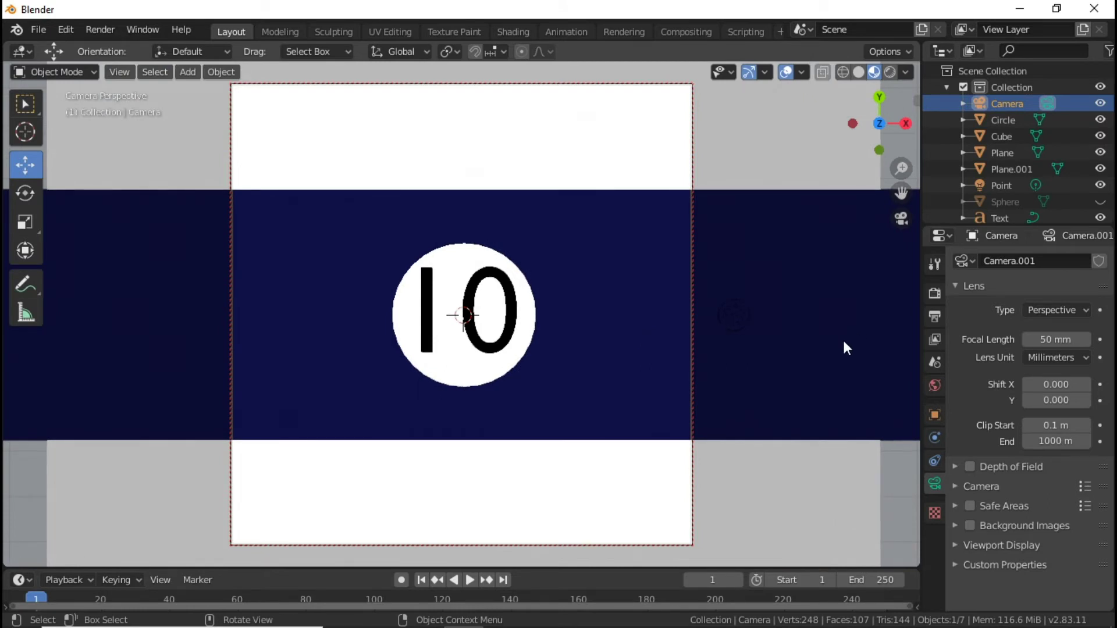
key("n")
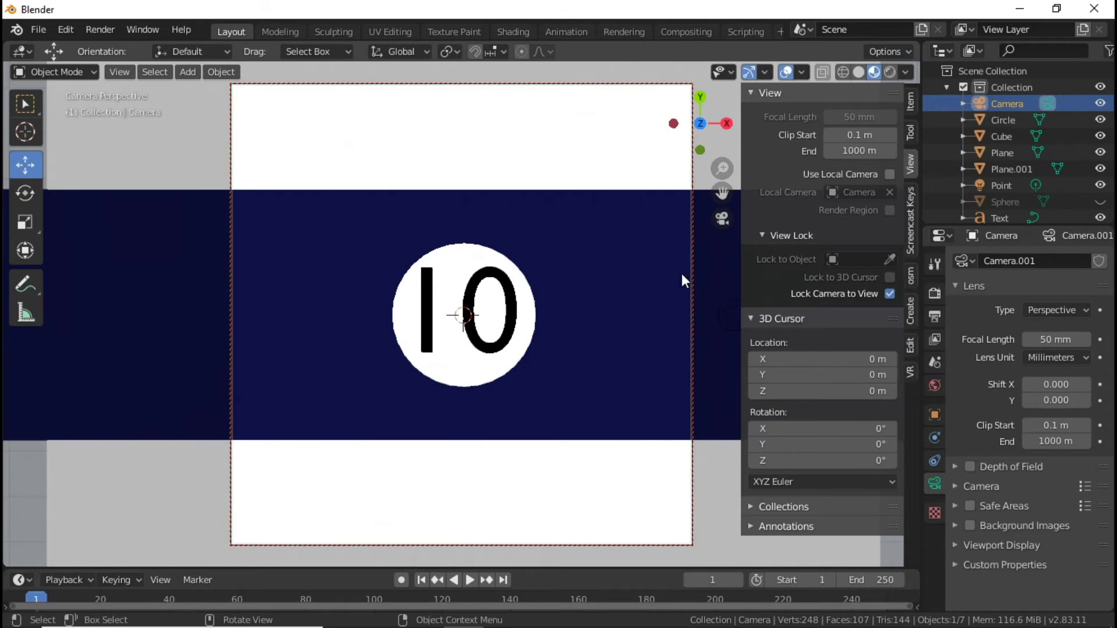
key("n")
scroll(592, 264, "down", 2)
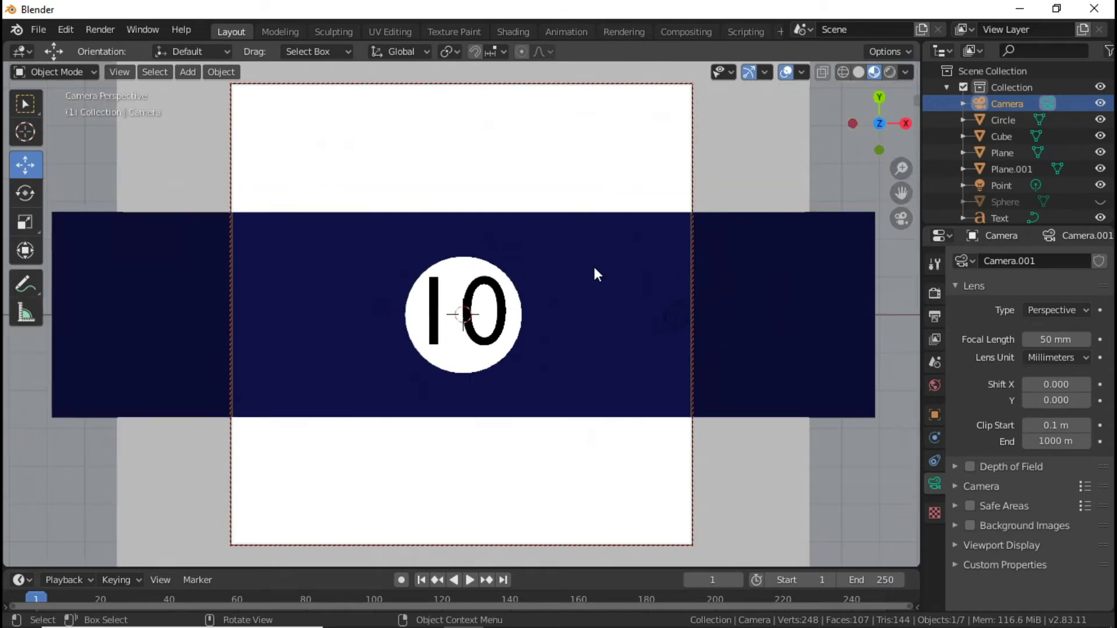
Move the point light along X out of the camera frame and render a still image of the design.
left_click(673, 310)
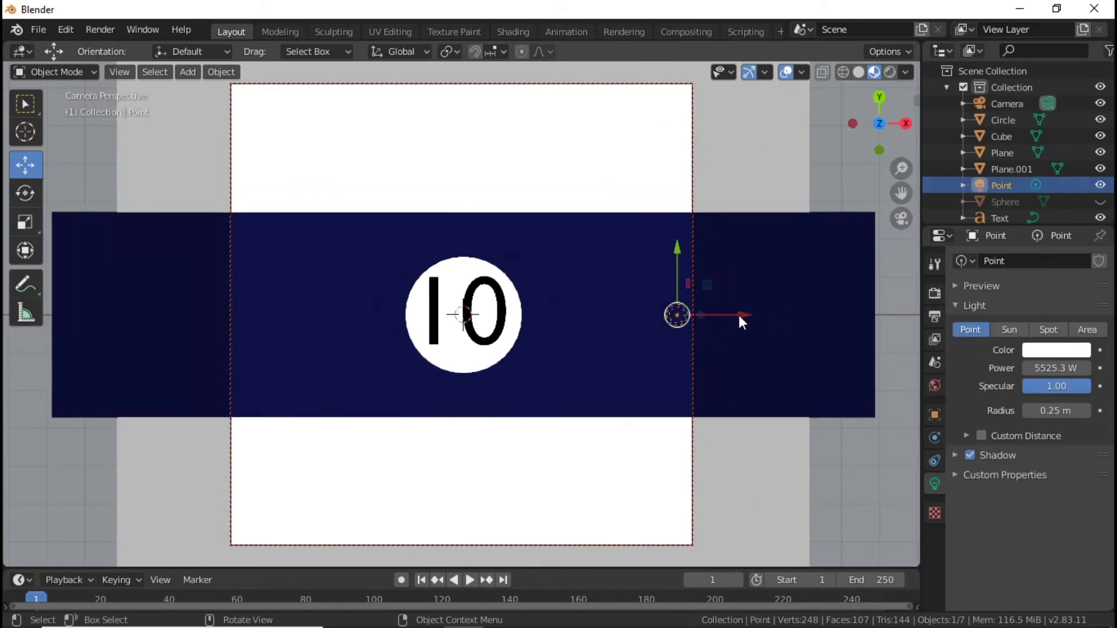
left_click_drag(740, 315, 822, 315)
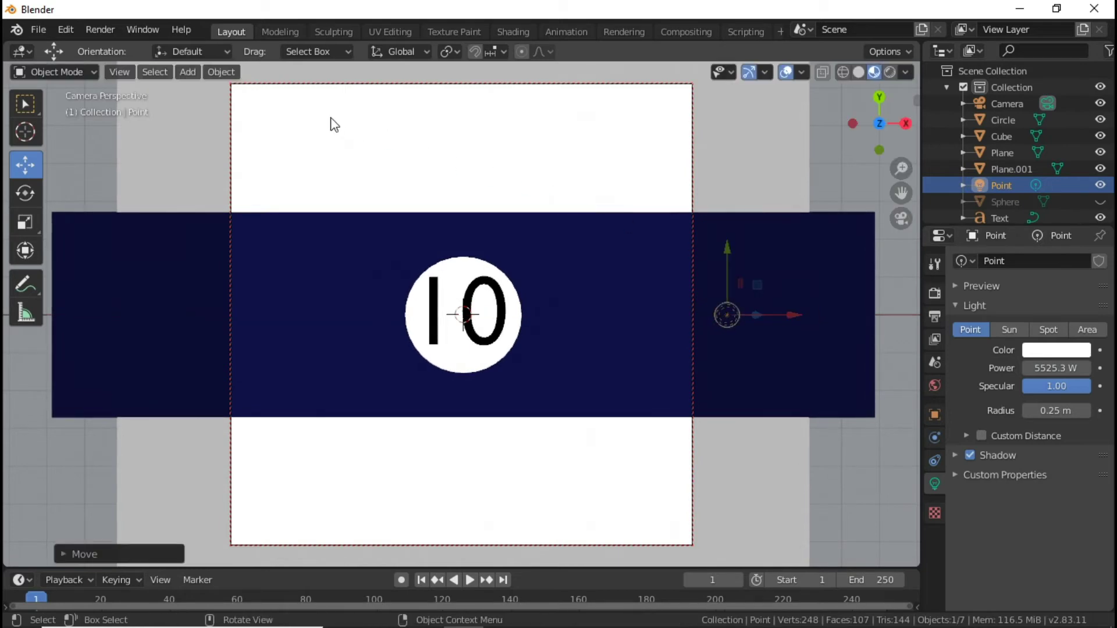
left_click(103, 31)
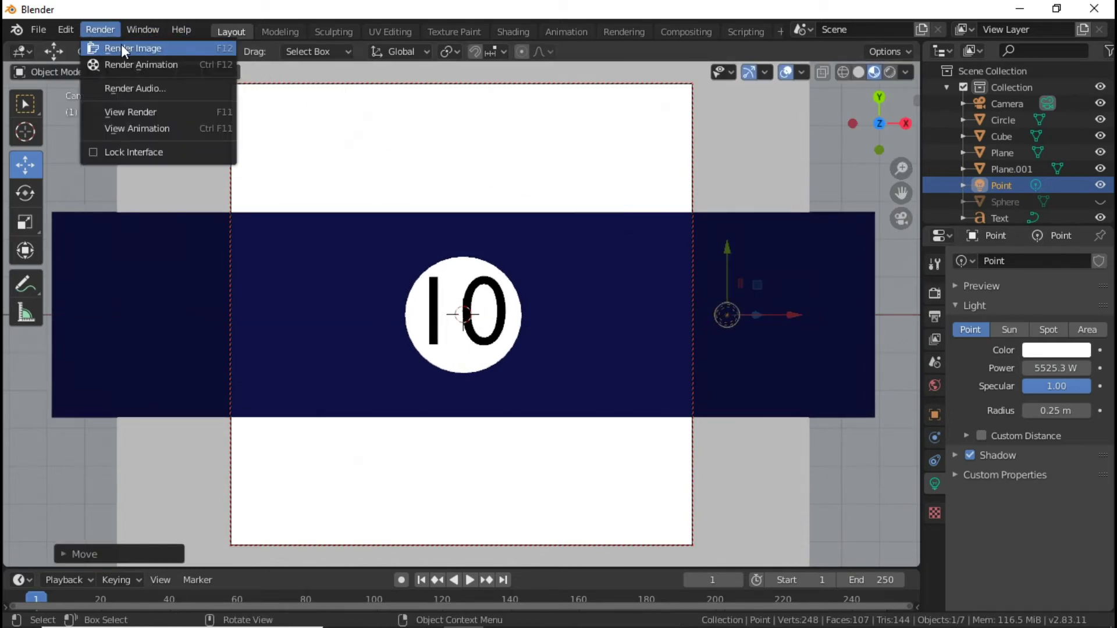
left_click(121, 44)
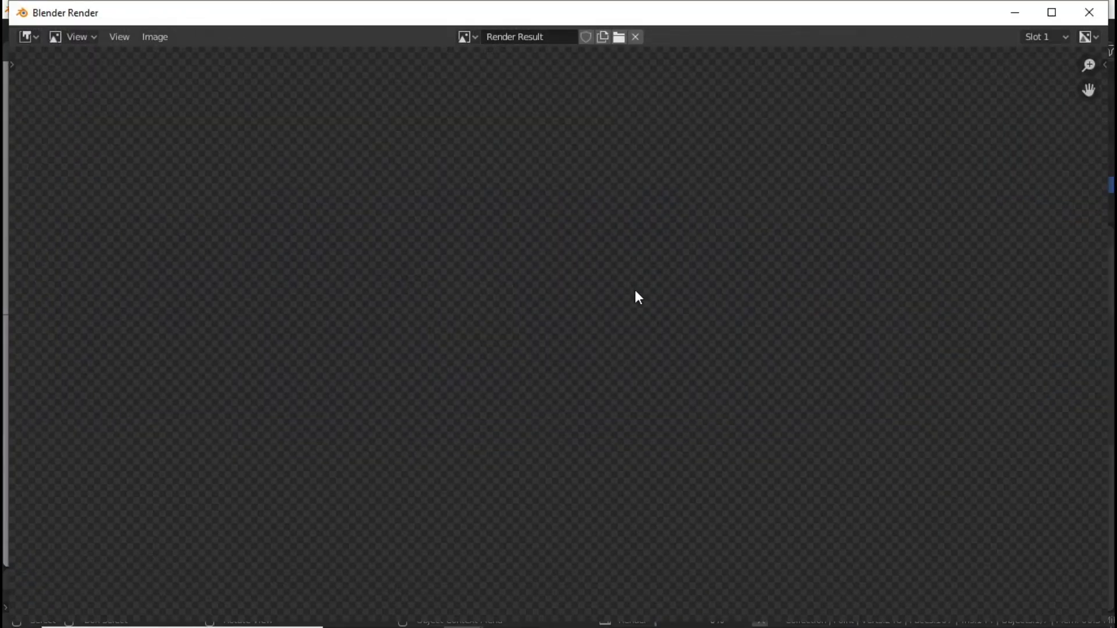
scroll(636, 294, "down", 3)
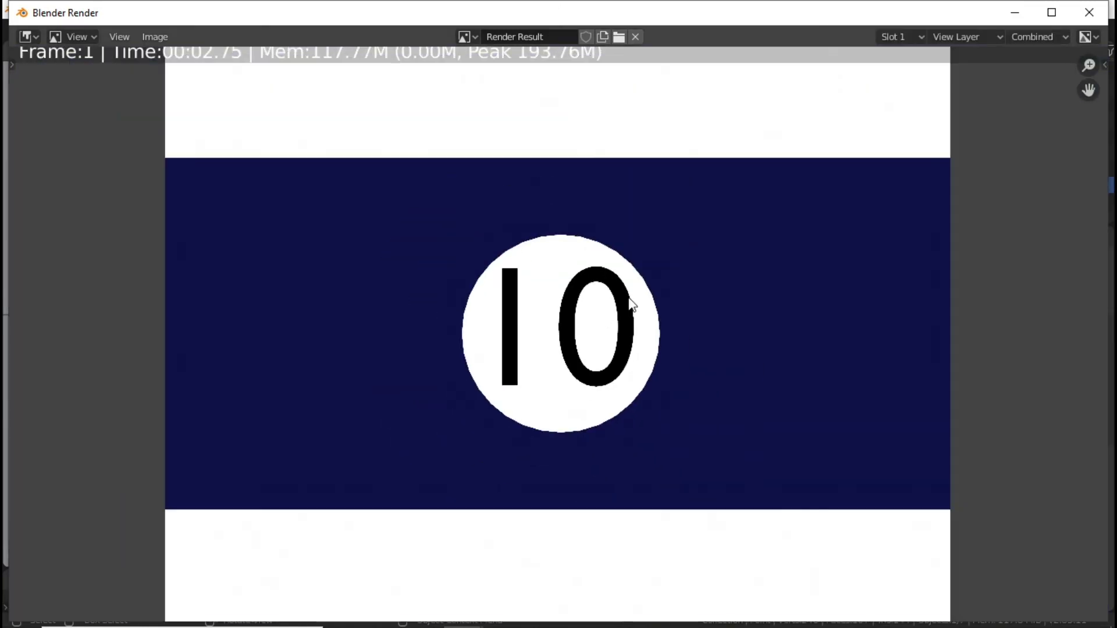
scroll(630, 303, "down", 2)
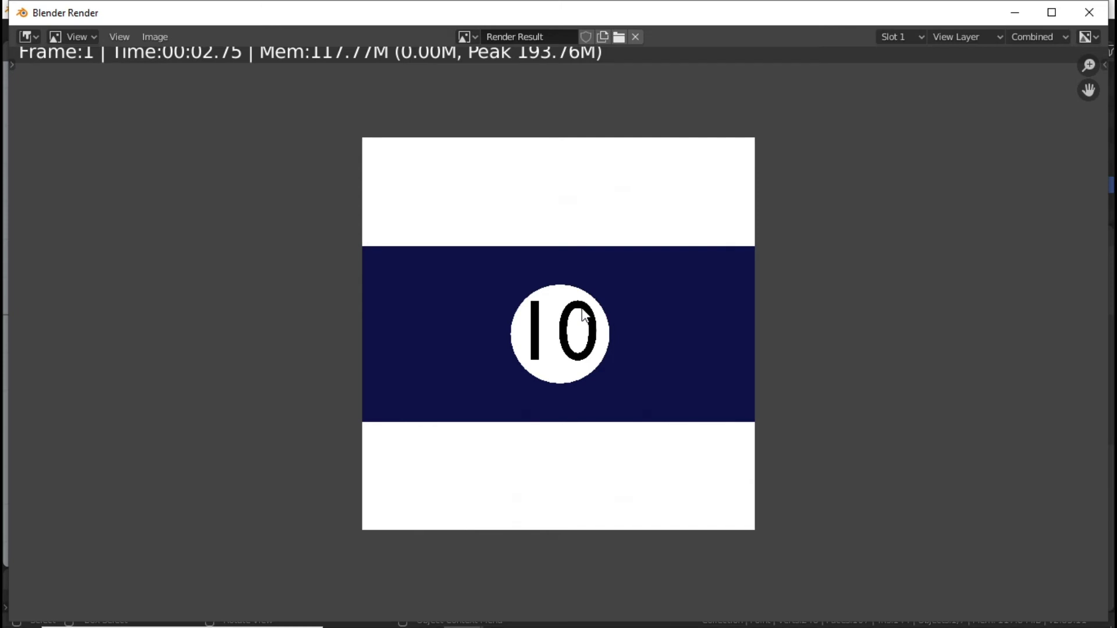
left_click(1090, 13)
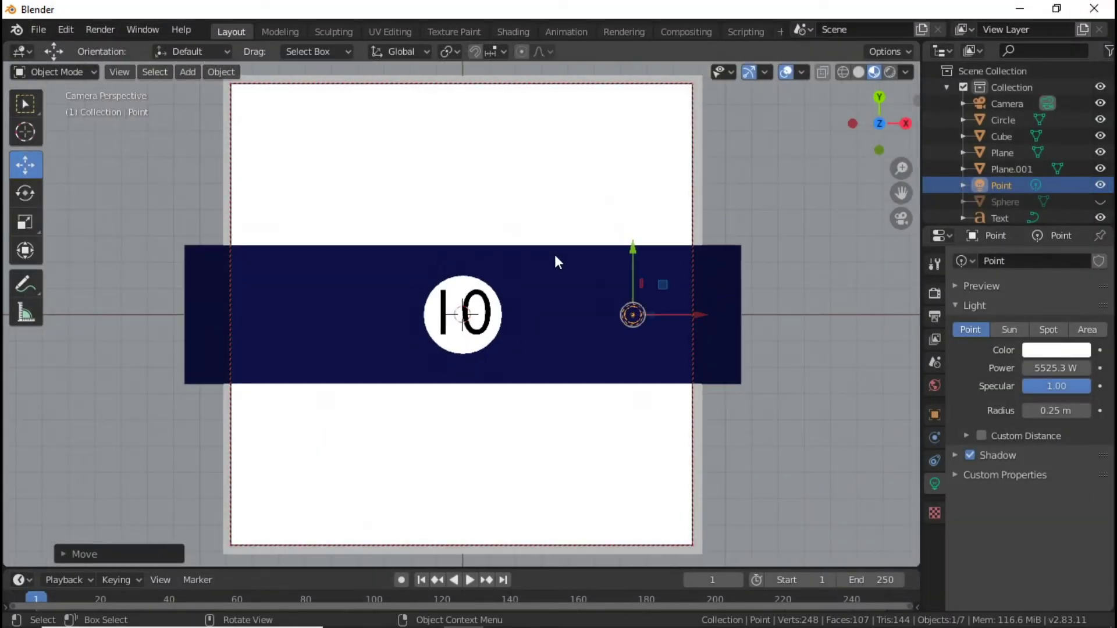
Pull the camera back from the design, turn off Lock Camera to View and leave the camera view.
left_click(554, 254)
scroll(554, 254, "down", 3)
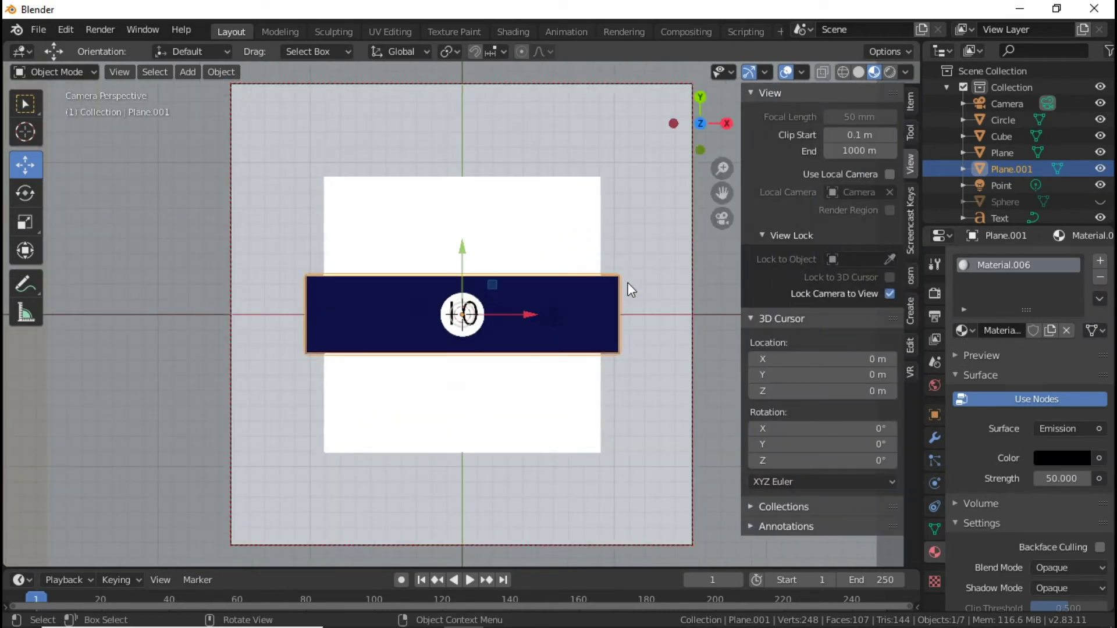
left_click(888, 294)
key("n")
key("KP_0")
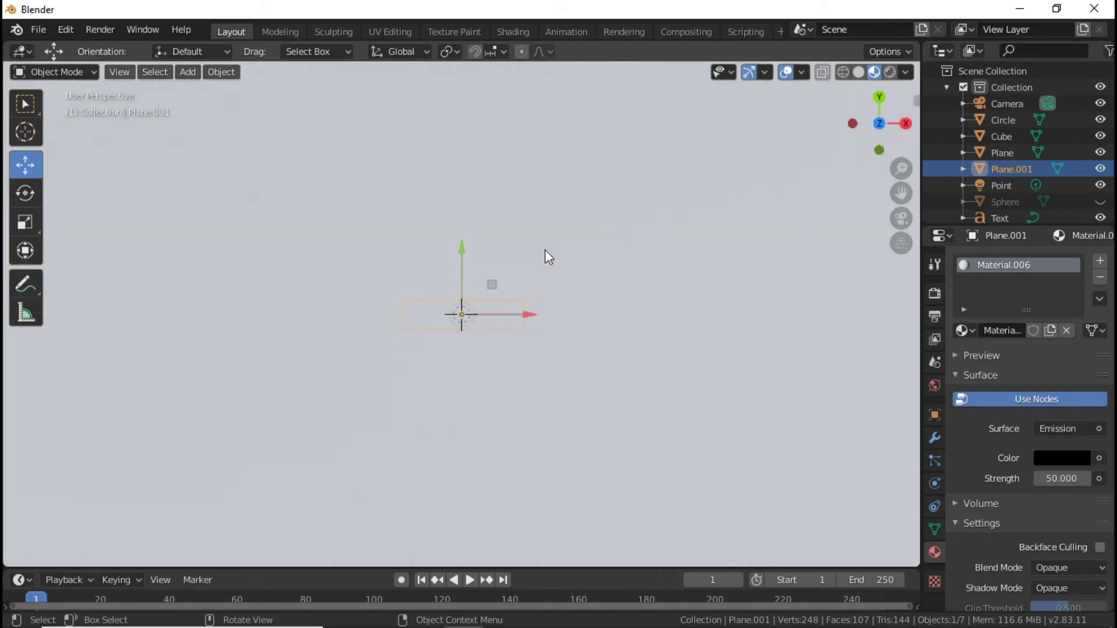
Select all the visible objects of the number 10 design setup and delete them from the scene.
middle_click_drag(578, 353, 491, 244)
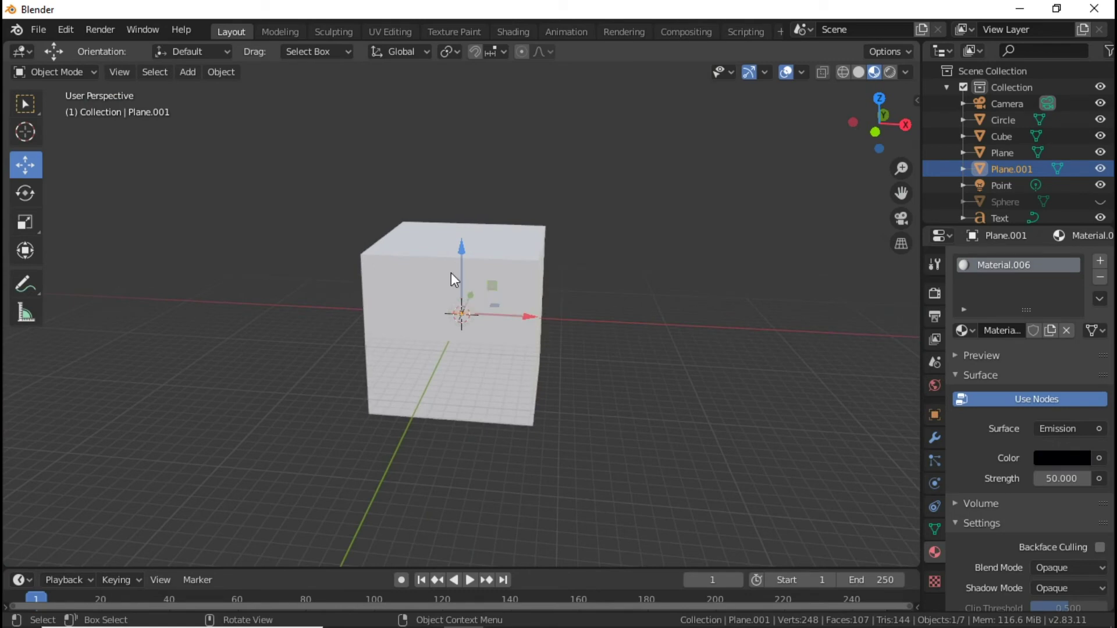
key("b")
left_click_drag(349, 229, 534, 462)
key("a")
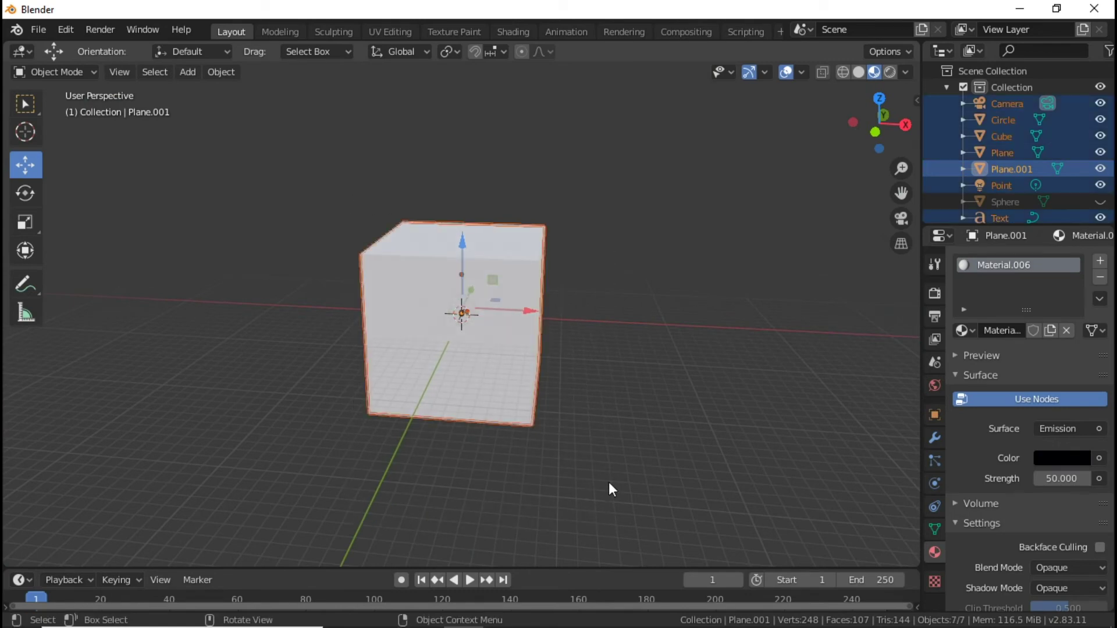
right_click(467, 307)
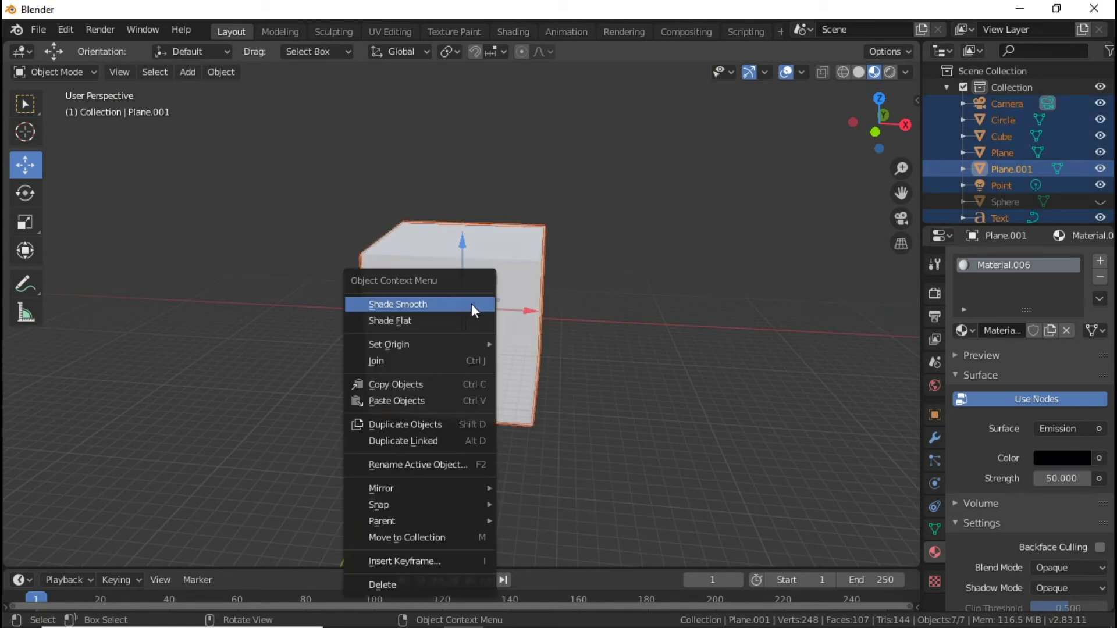
left_click(450, 584)
Unhide the 8 ball sphere and move it along X to near the world origin.
middle_click_drag(641, 299, 603, 380)
key("KP_7")
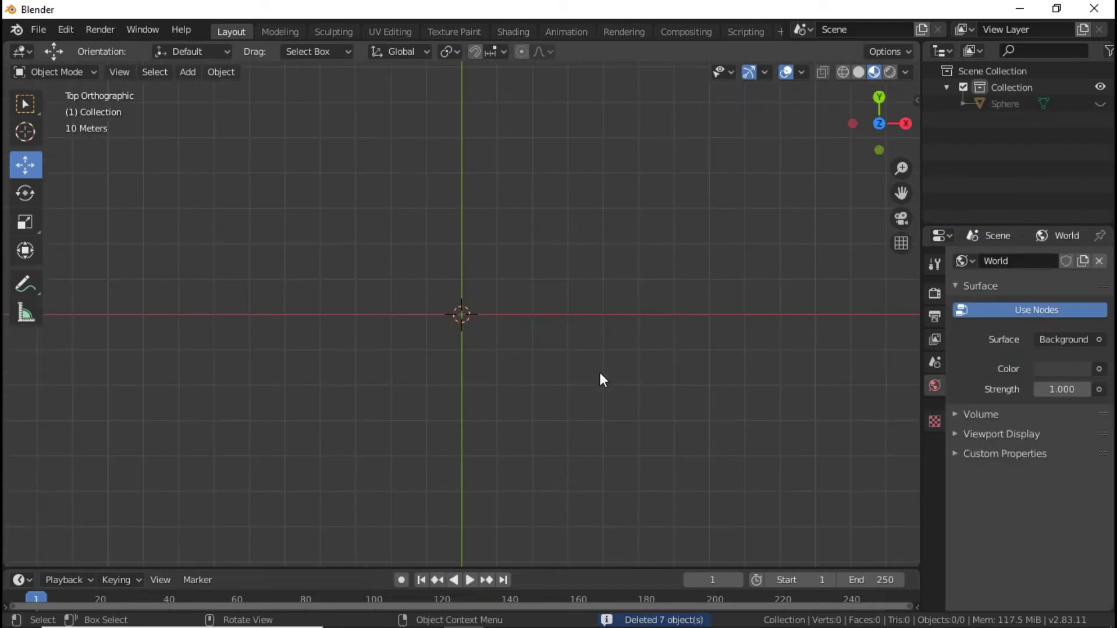
left_click(1100, 104)
scroll(560, 362, "up", 4)
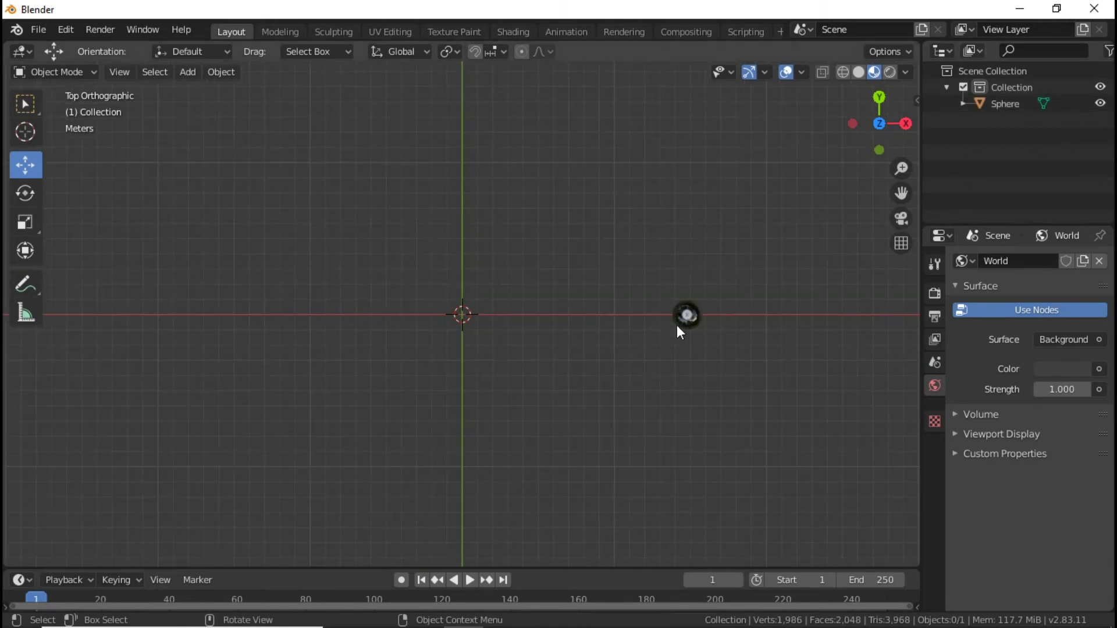
left_click(687, 317)
left_click_drag(758, 313, 524, 316)
scroll(547, 338, "up", 4)
middle_click_drag(569, 357, 564, 256)
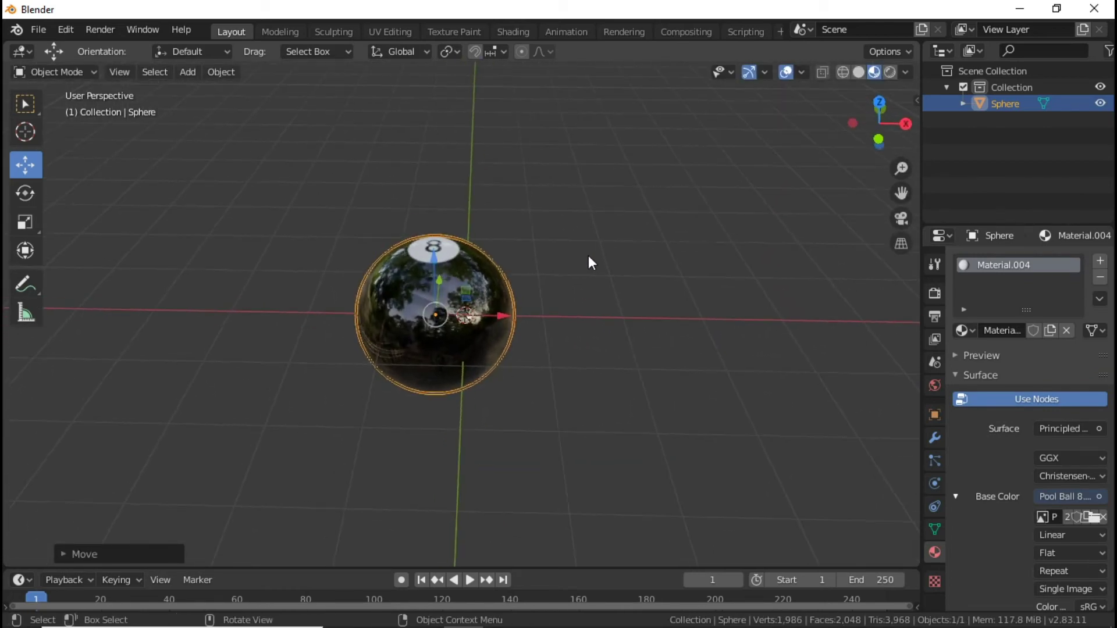
scroll(579, 311, "up", 1)
middle_click_drag(573, 309, 616, 303)
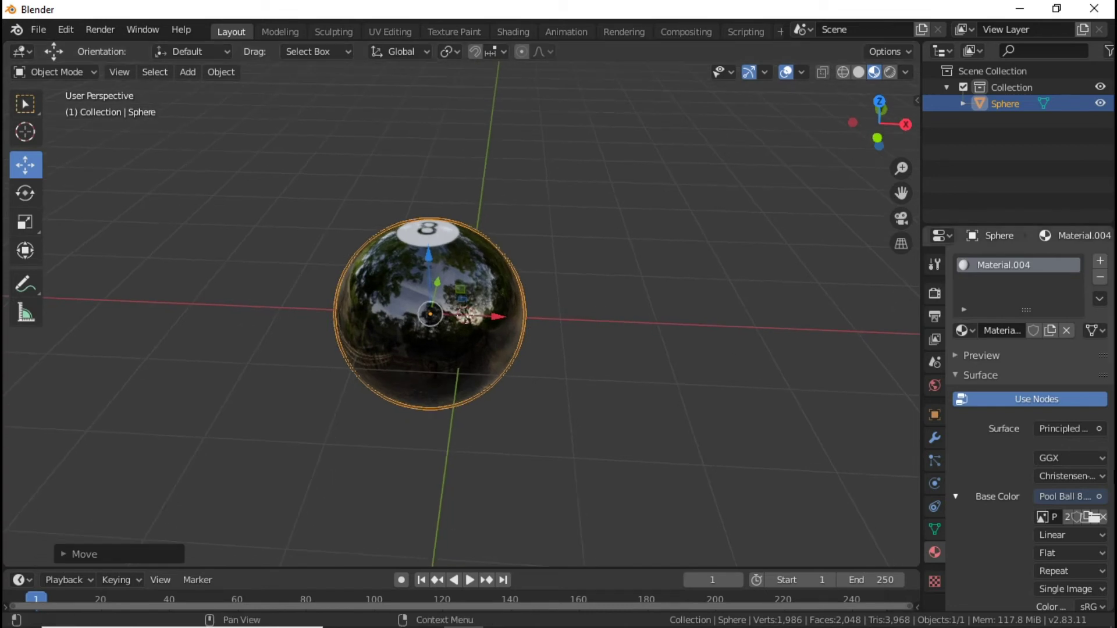
Unlink the Pool Ball 8 image from the sphere material's Base Color, keeping the image texture node.
left_click(1104, 516)
left_click(1104, 498)
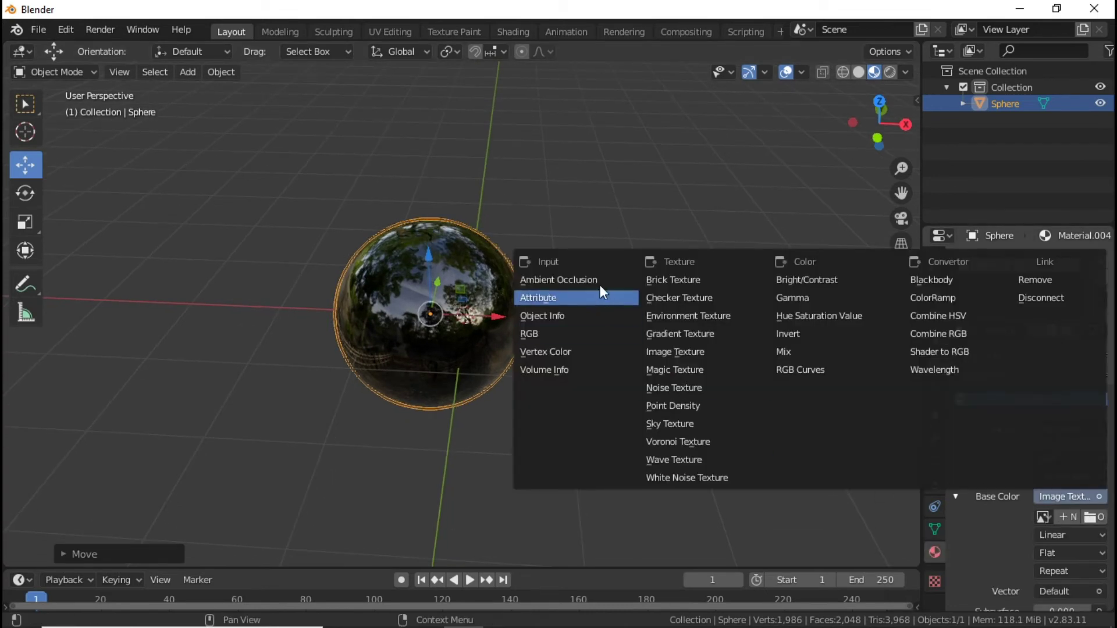
middle_click_drag(558, 279, 578, 309)
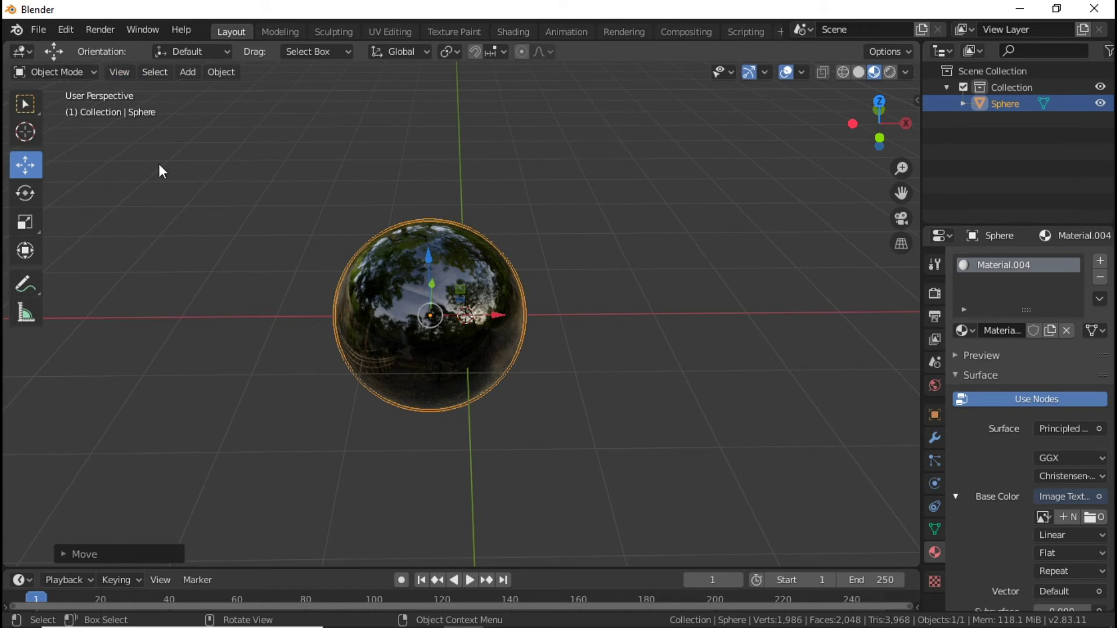
Split off a UV Editor beside the 3D view and put the sphere in Edit Mode, seen from the top.
left_click_drag(9, 47, 467, 47)
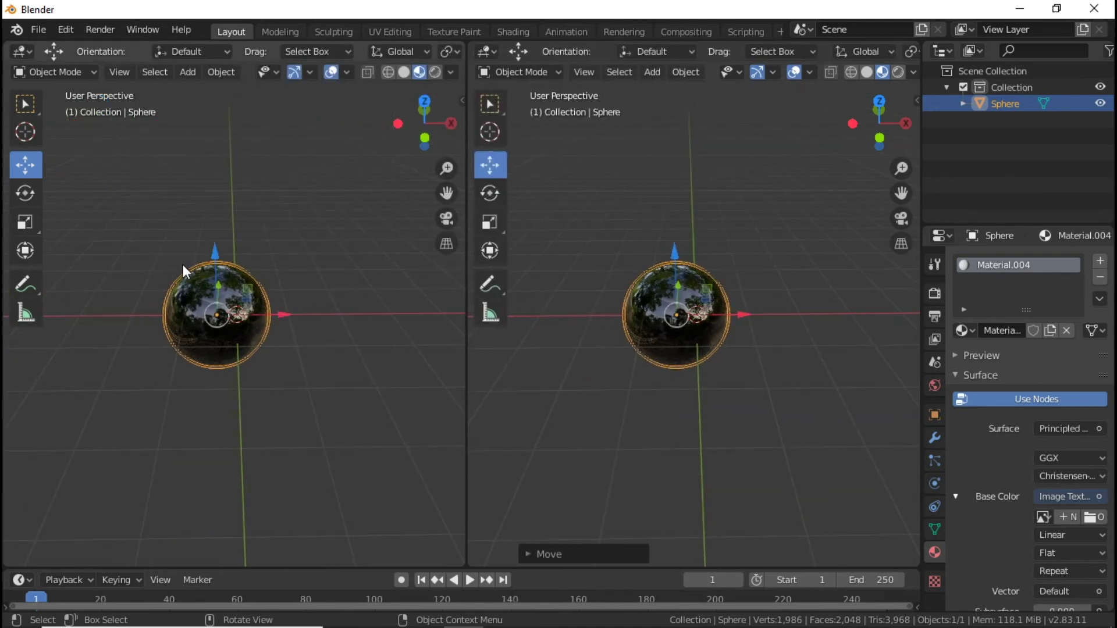
left_click(26, 47)
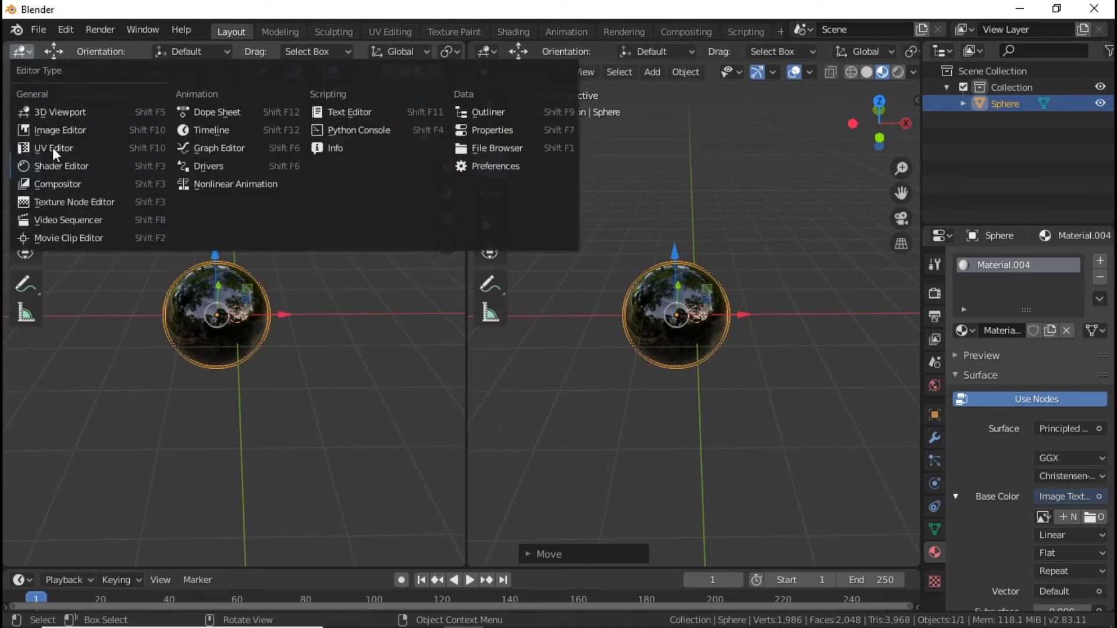
left_click(64, 145)
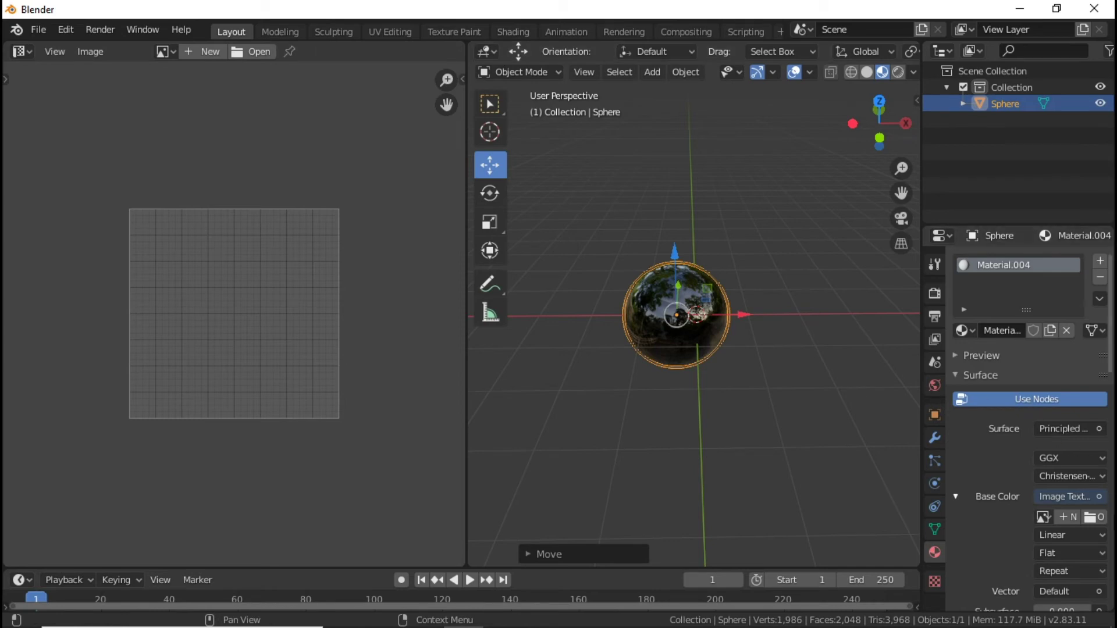
key("Tab")
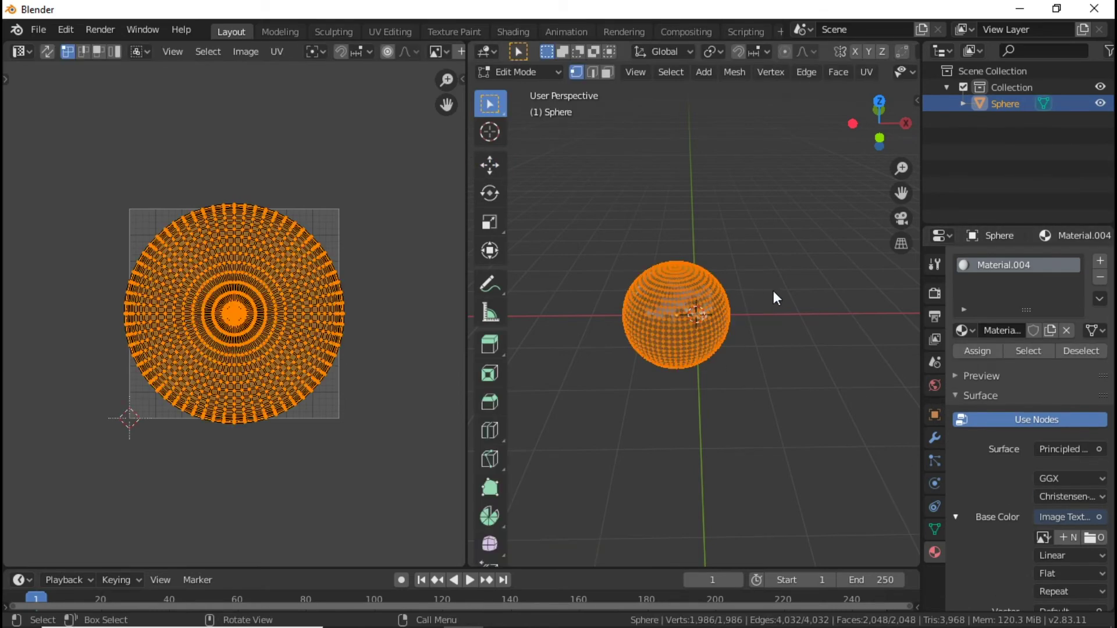
scroll(770, 305, "up", 2)
middle_click_drag(771, 306, 777, 414)
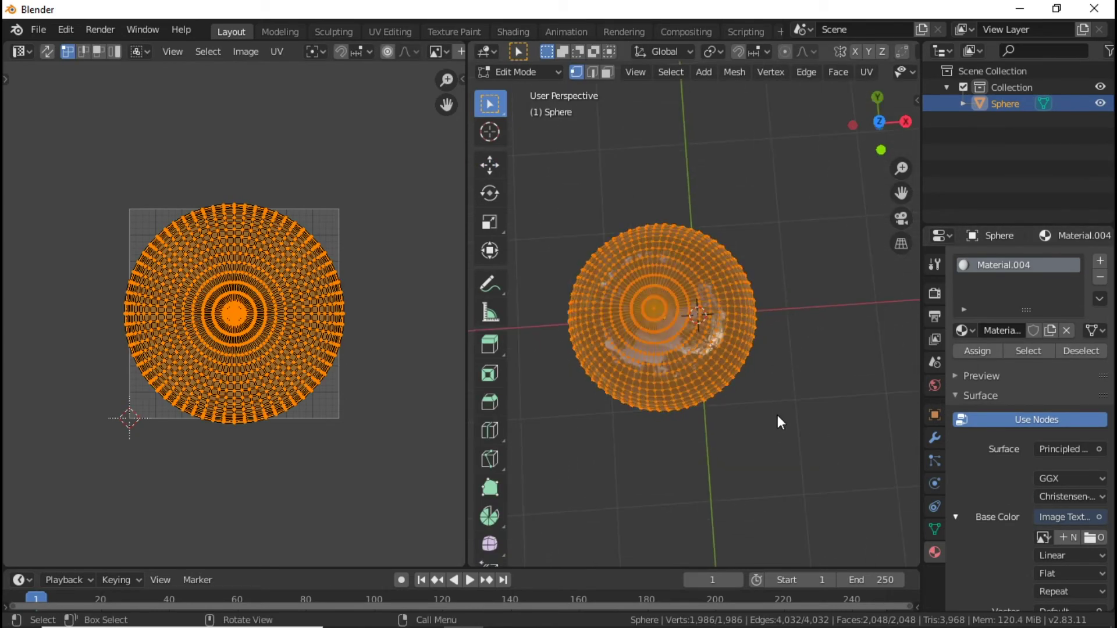
key("KP_7")
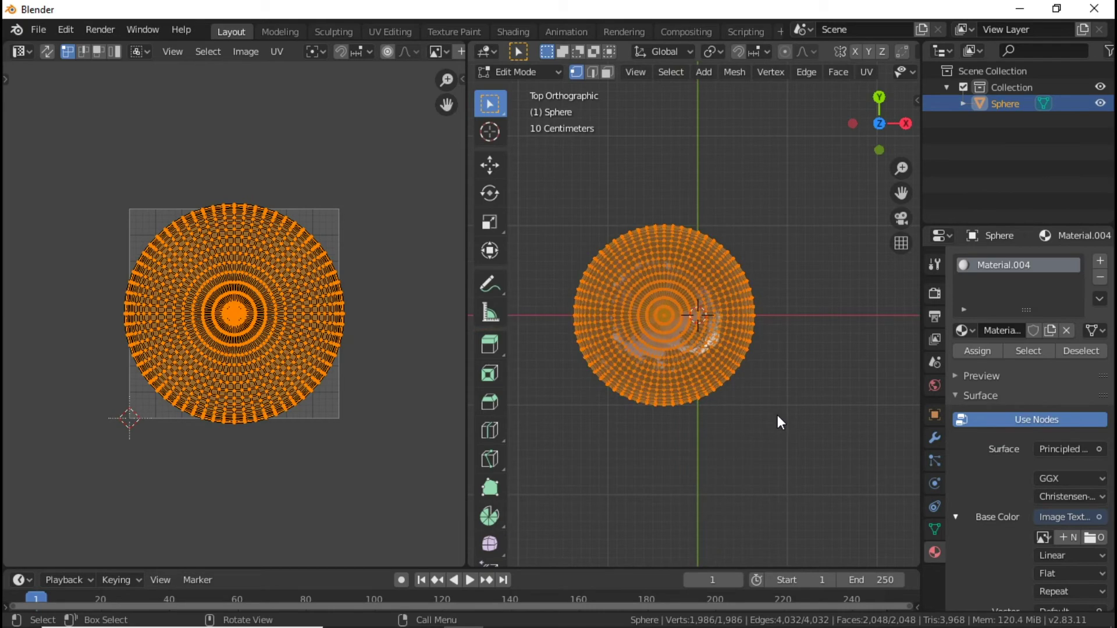
Load Pool Ball 10.png from the New Blender Projects folder as the sphere's Base Color image texture.
left_click(1092, 537)
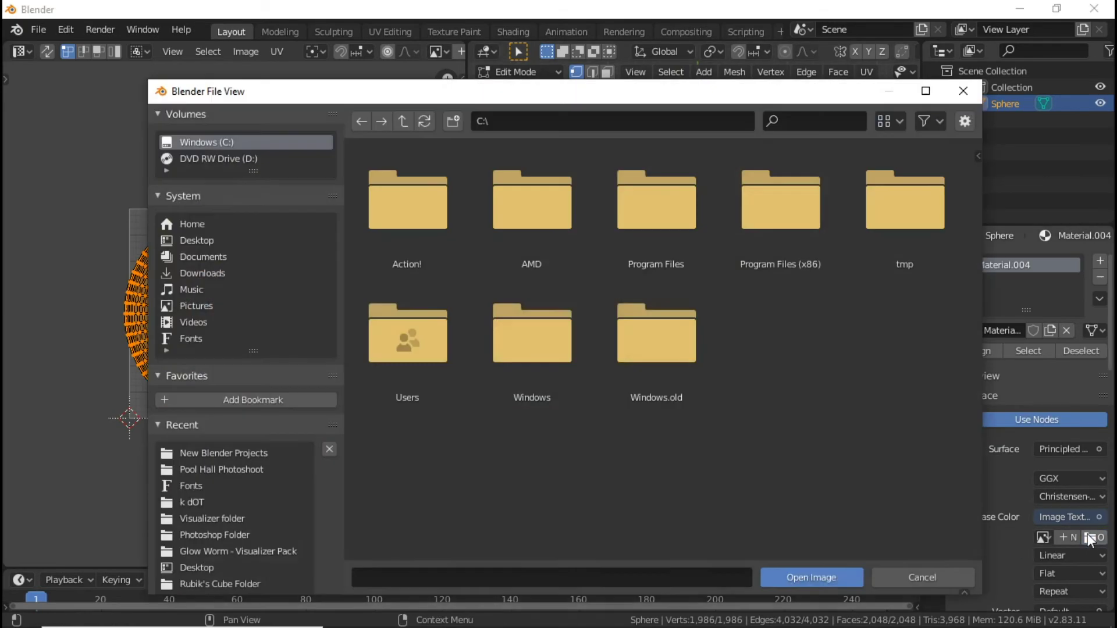
left_click(257, 455)
scroll(850, 339, "down", 4)
scroll(850, 343, "down", 15)
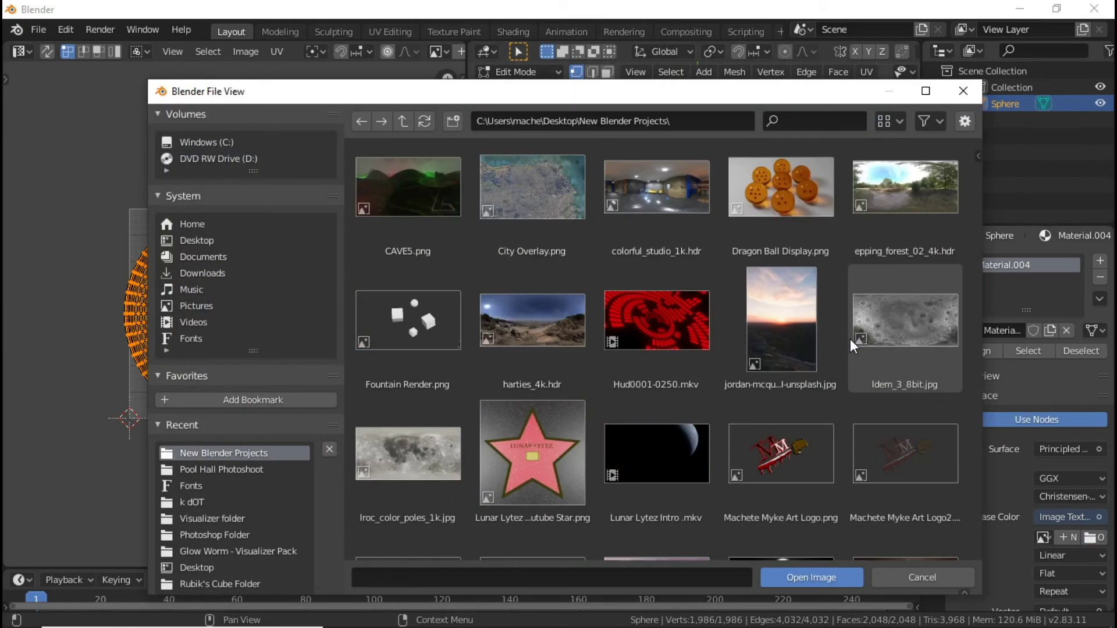
scroll(850, 341, "down", 5)
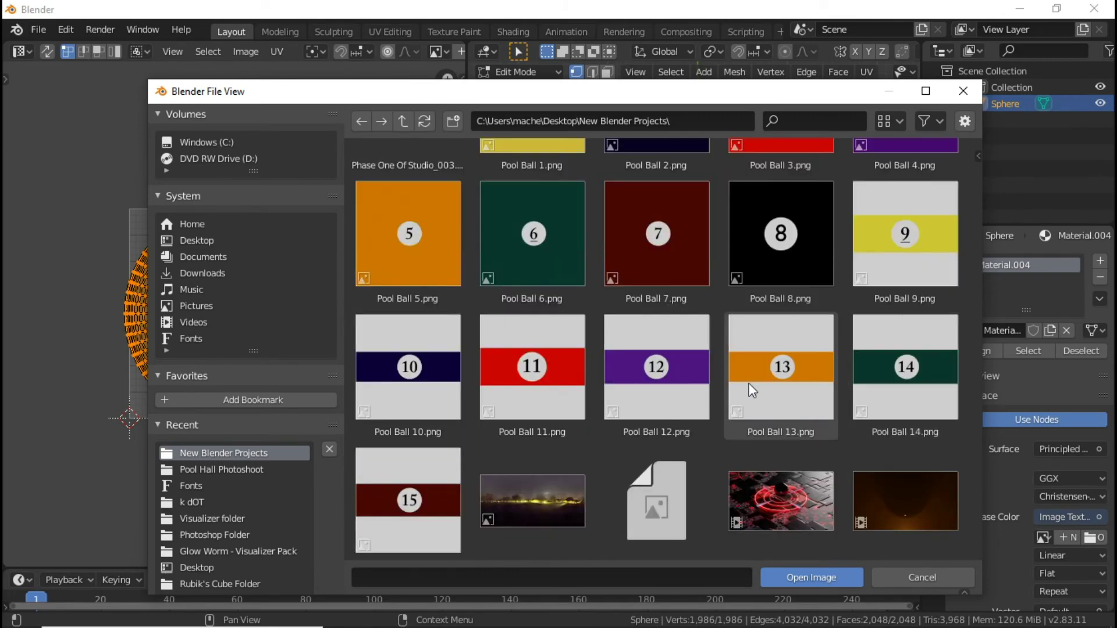
double_click(414, 366)
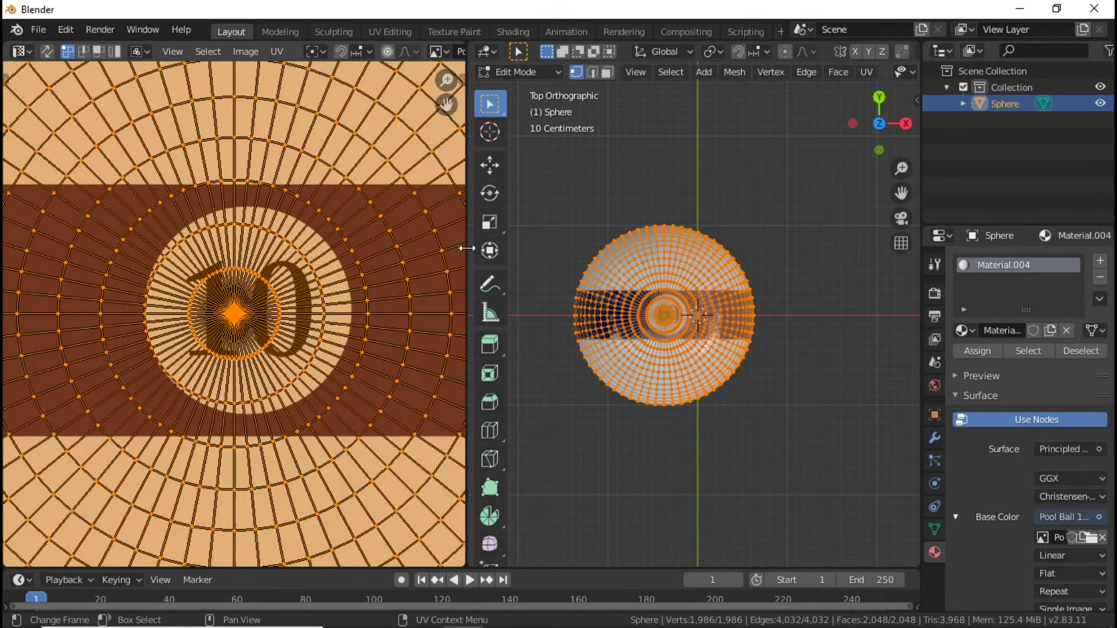
Scale down the sphere's UV layout so the number 10 circle appears larger on the ball.
scroll(250, 266, "down", 4)
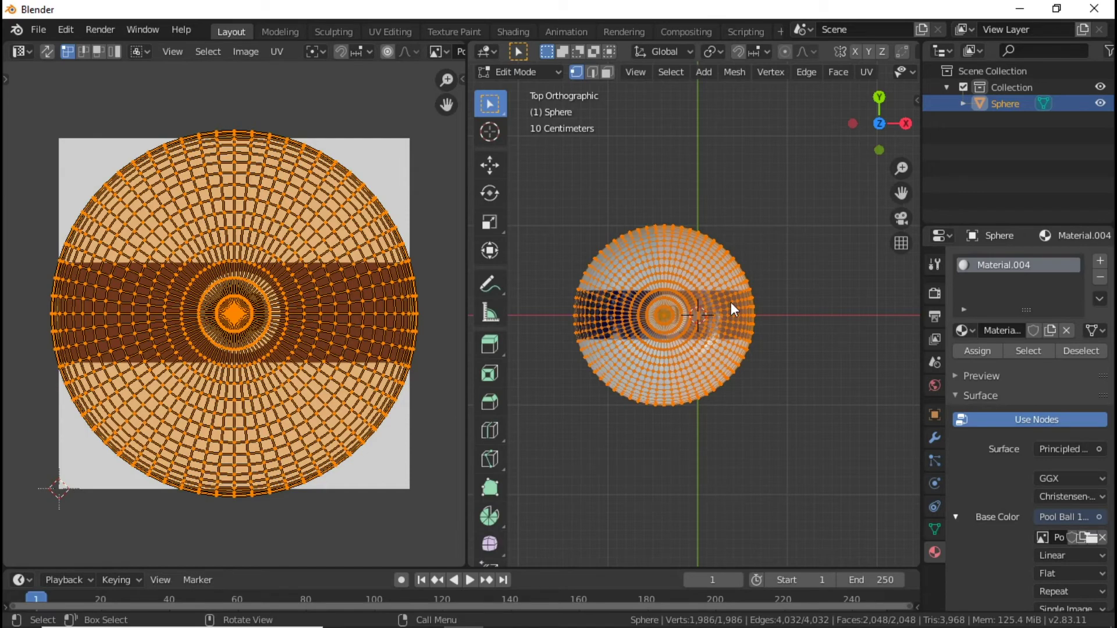
scroll(731, 302, "up", 2)
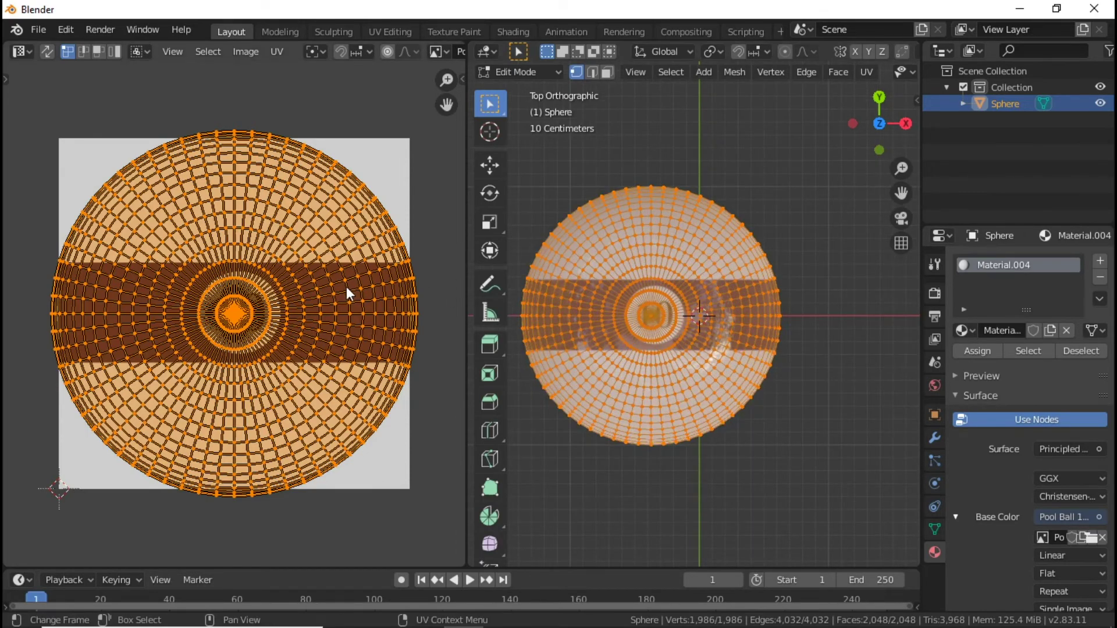
key("s")
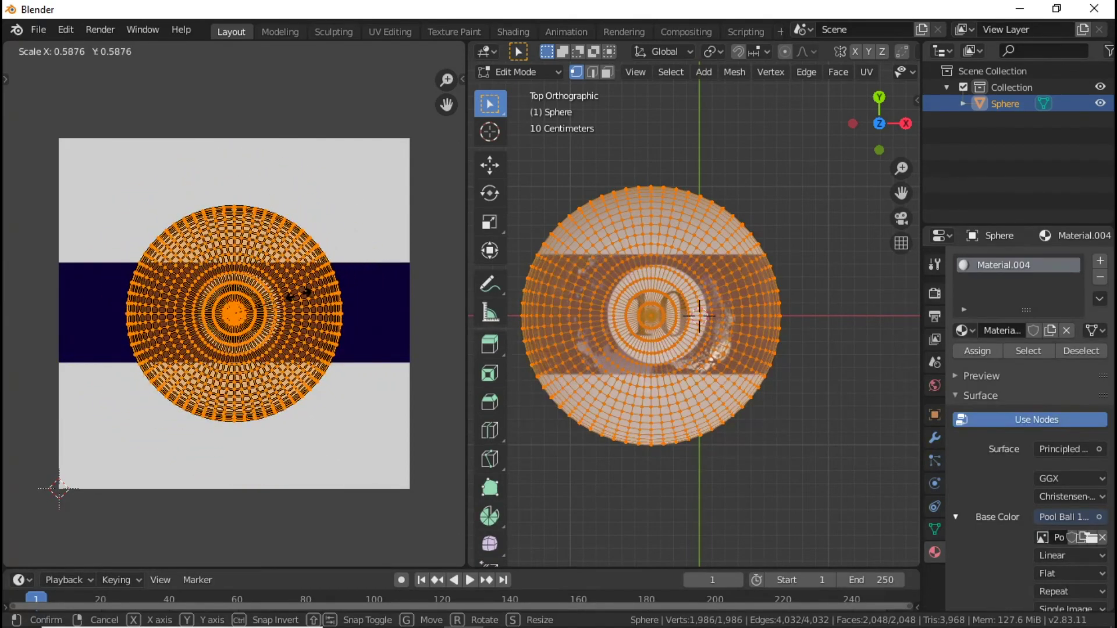
left_click(293, 299)
Move the UV layout about 0.014 in X to centre it on the number 10 circle.
scroll(319, 320, "up", 4)
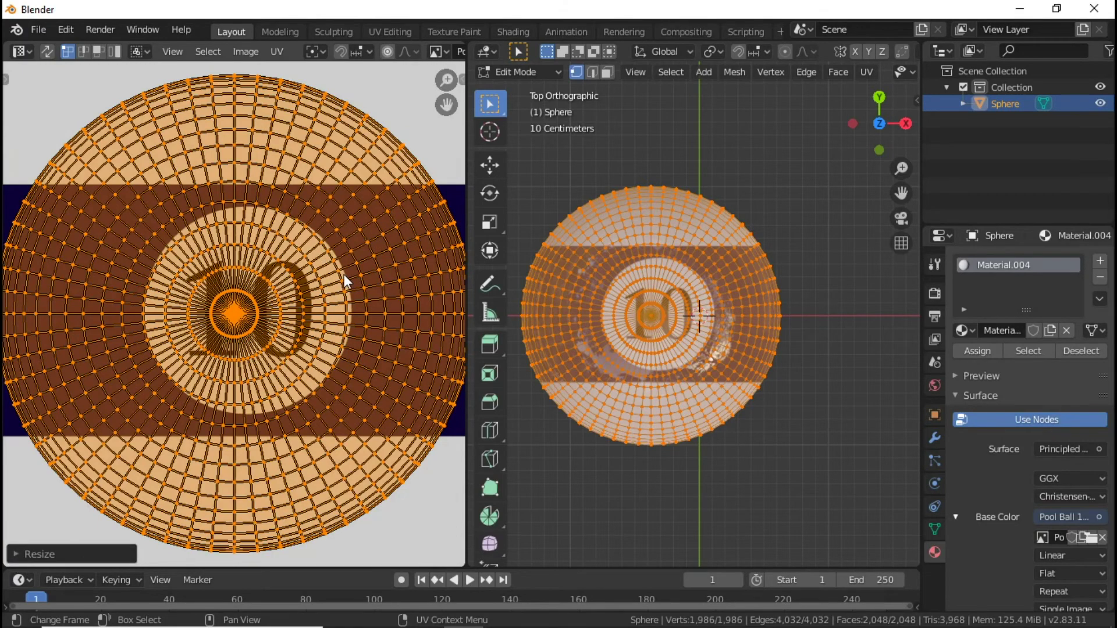
key("g")
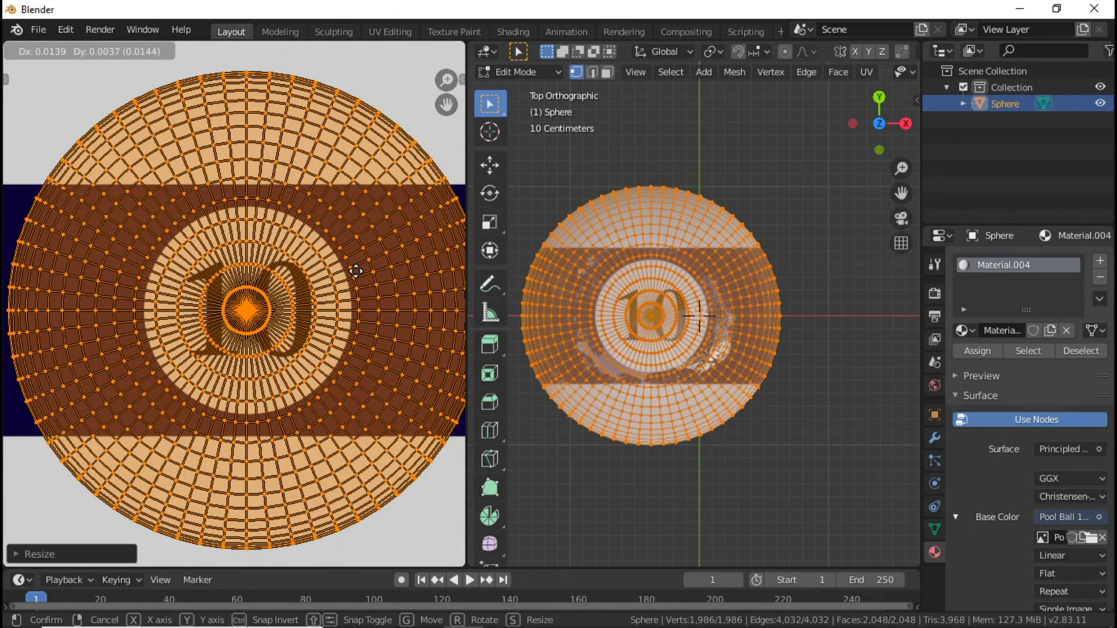
left_click(356, 273)
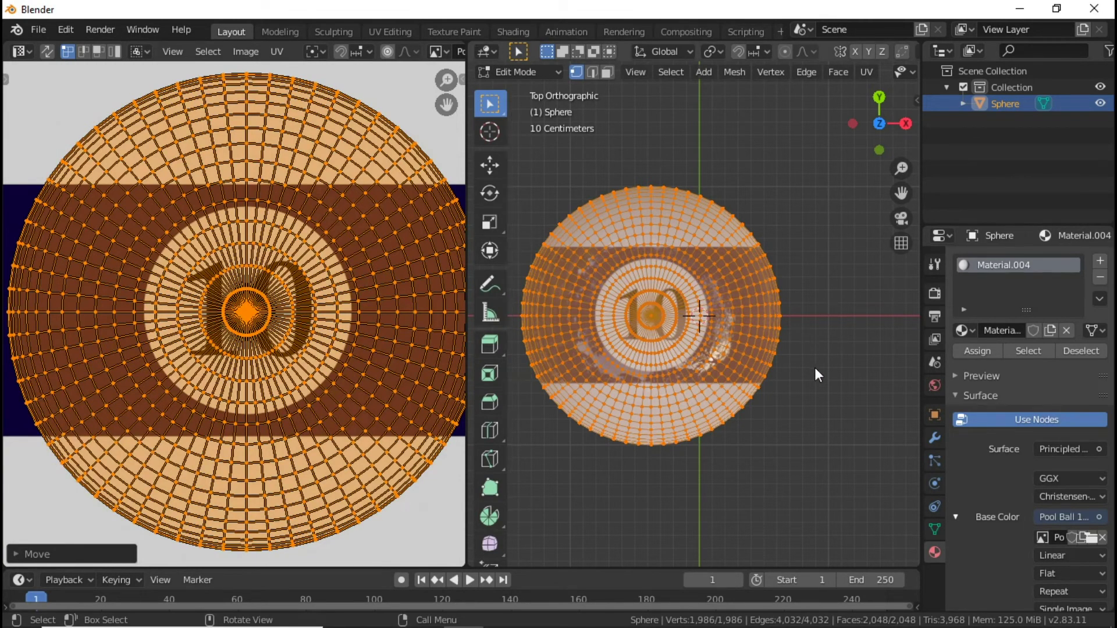
Examine the number 10 circle and the stripe's wrap around the ball from the sides and the top.
middle_click_drag(819, 406, 504, 215)
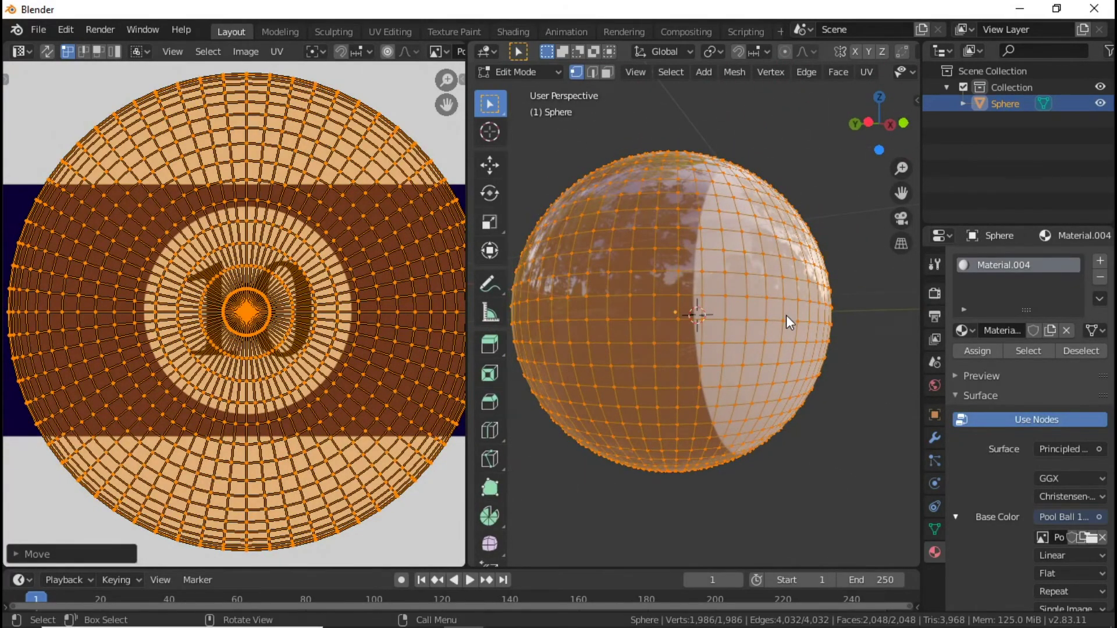
scroll(787, 316, "up", 4)
scroll(787, 320, "down", 6)
middle_click_drag(794, 316, 666, 516)
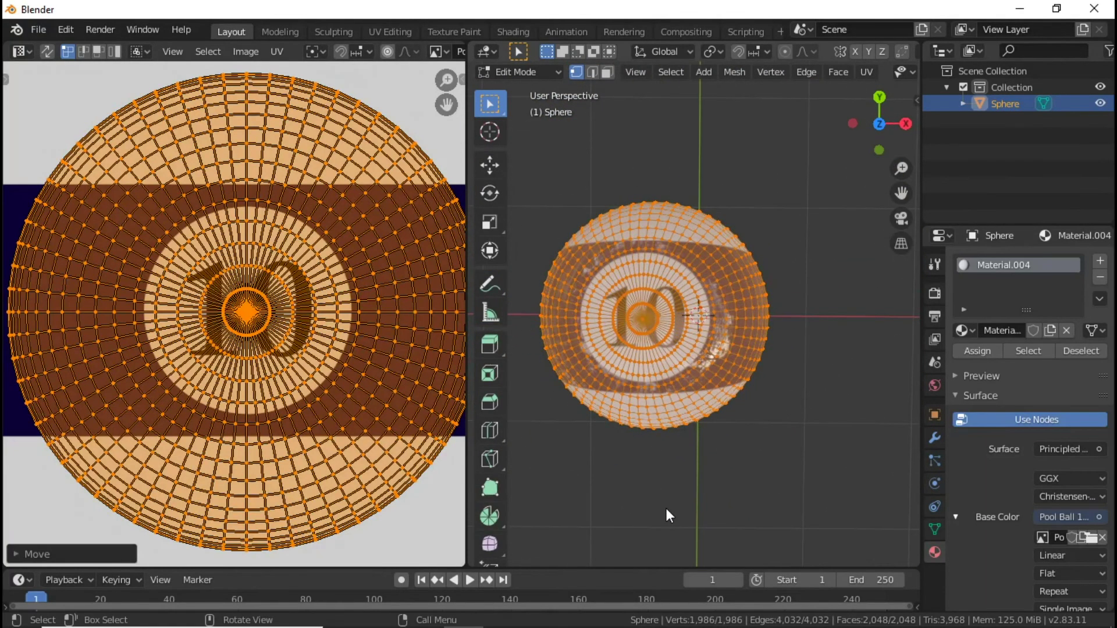
key("KP_7")
middle_click_drag(823, 385, 809, 272)
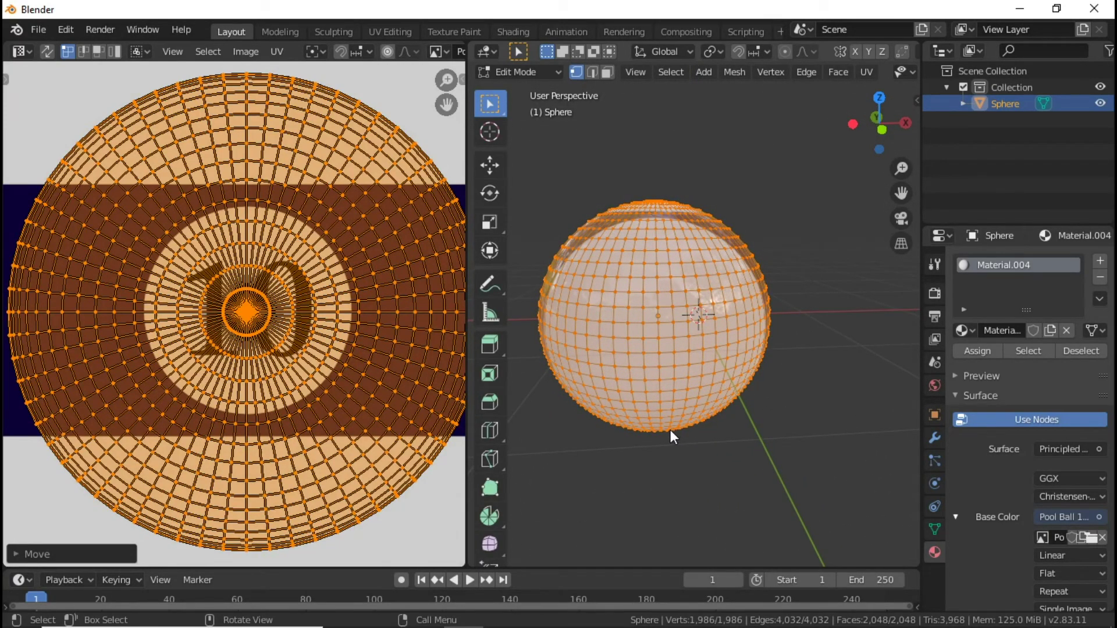
middle_click_drag(670, 429, 780, 411)
scroll(780, 410, "up", 5)
scroll(786, 398, "down", 5)
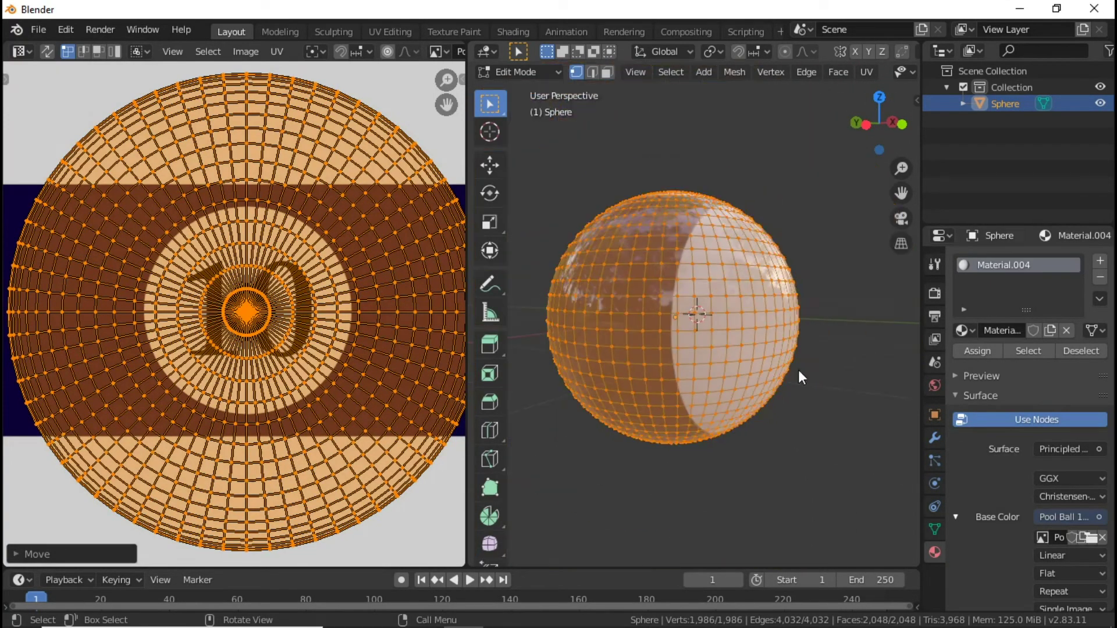
middle_click_drag(798, 370, 694, 368)
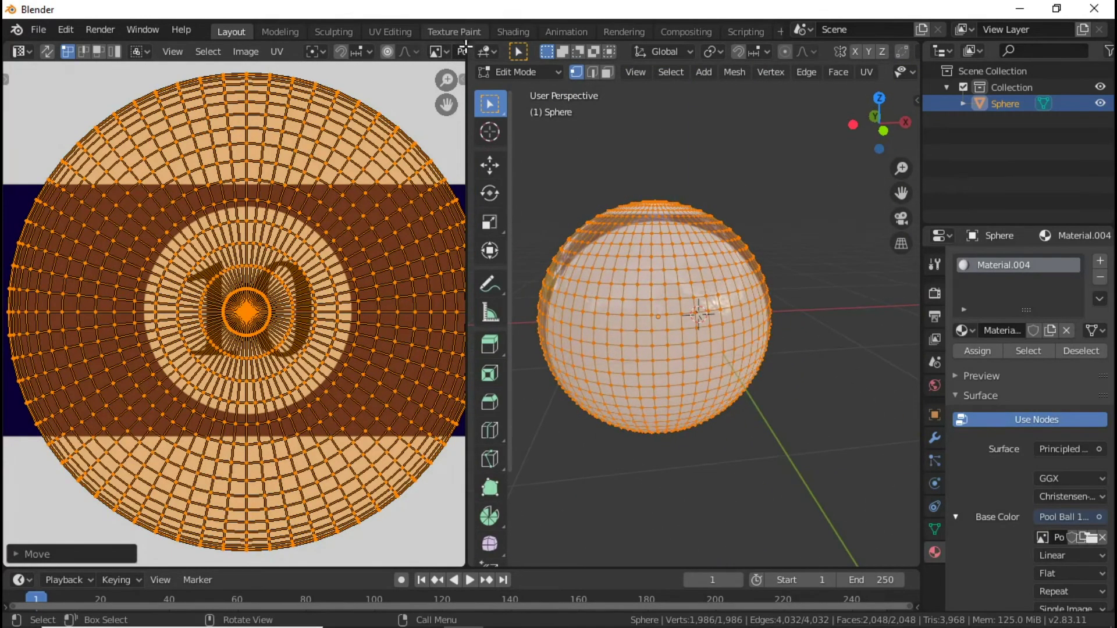
Merge the UV Editor area back into the 3D view and return the sphere to Object Mode.
left_click_drag(469, 51, 459, 240)
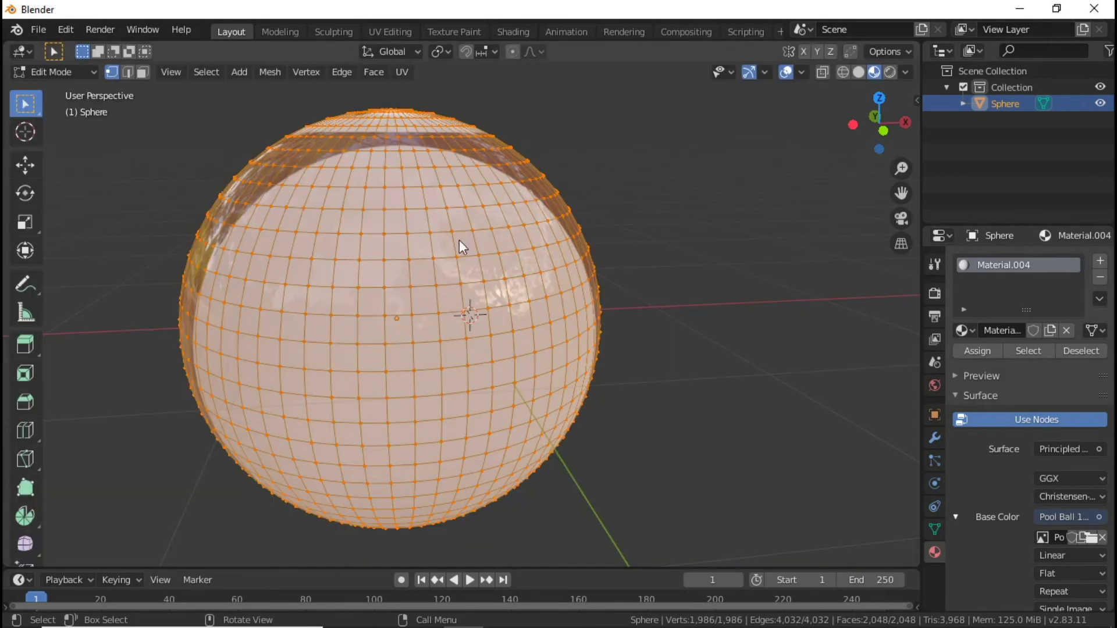
scroll(529, 242, "down", 3)
middle_click_drag(530, 242, 518, 239)
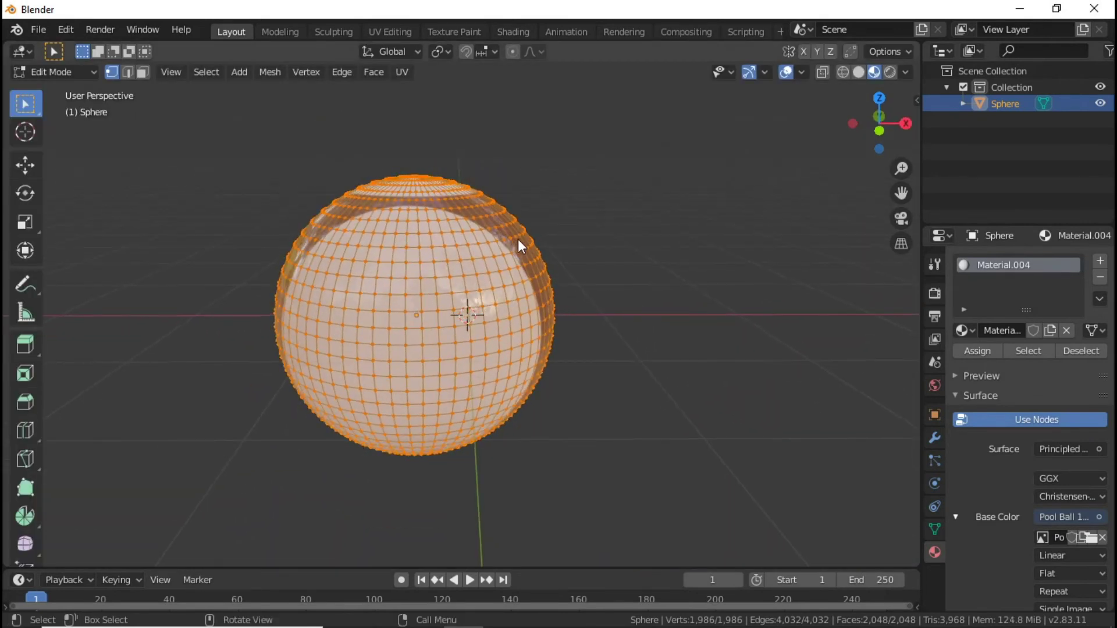
key("Tab")
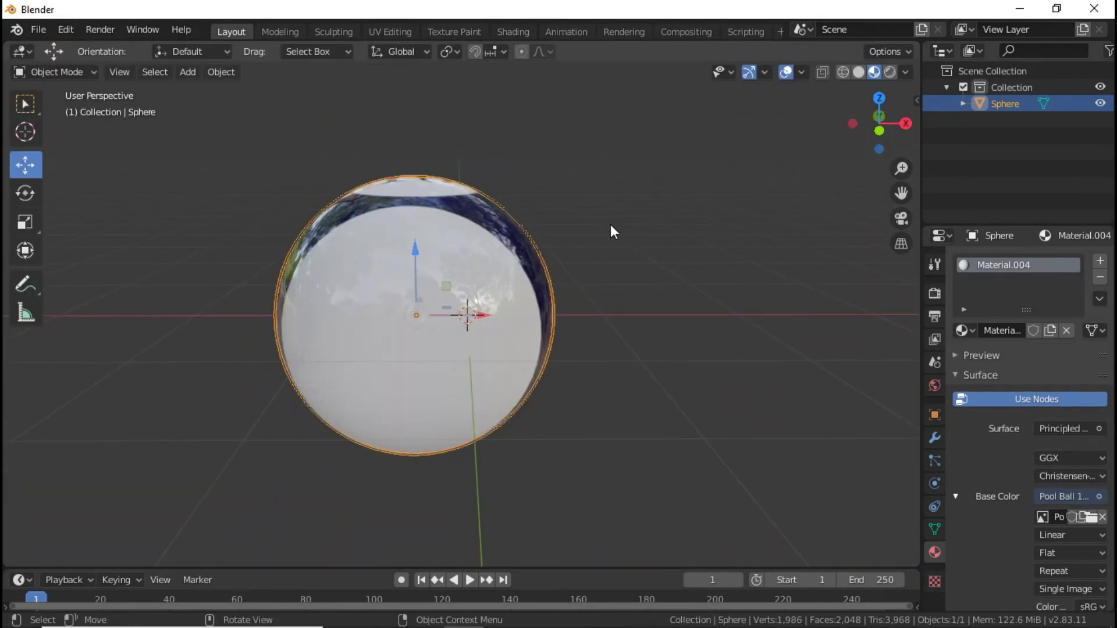
Unlink the Pool Ball 10 image from the Base Color texture and put the sphere in Edit Mode.
left_click(1102, 517)
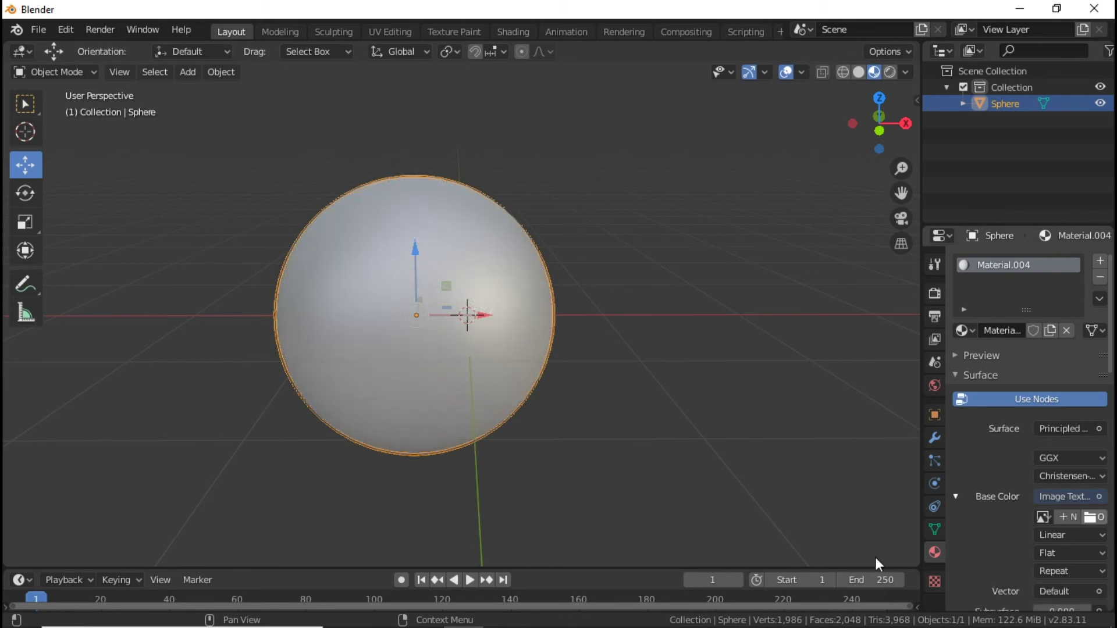
key("Tab")
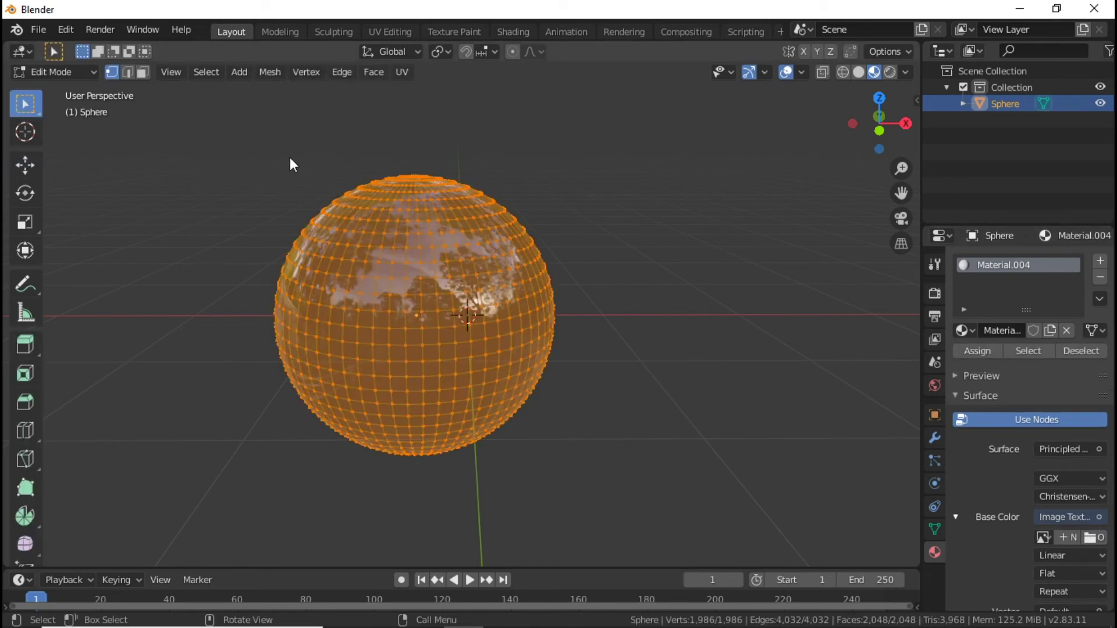
Select the upper half of the sphere's vertices from the front in wireframe shading with X-ray enabled.
key("KP_1")
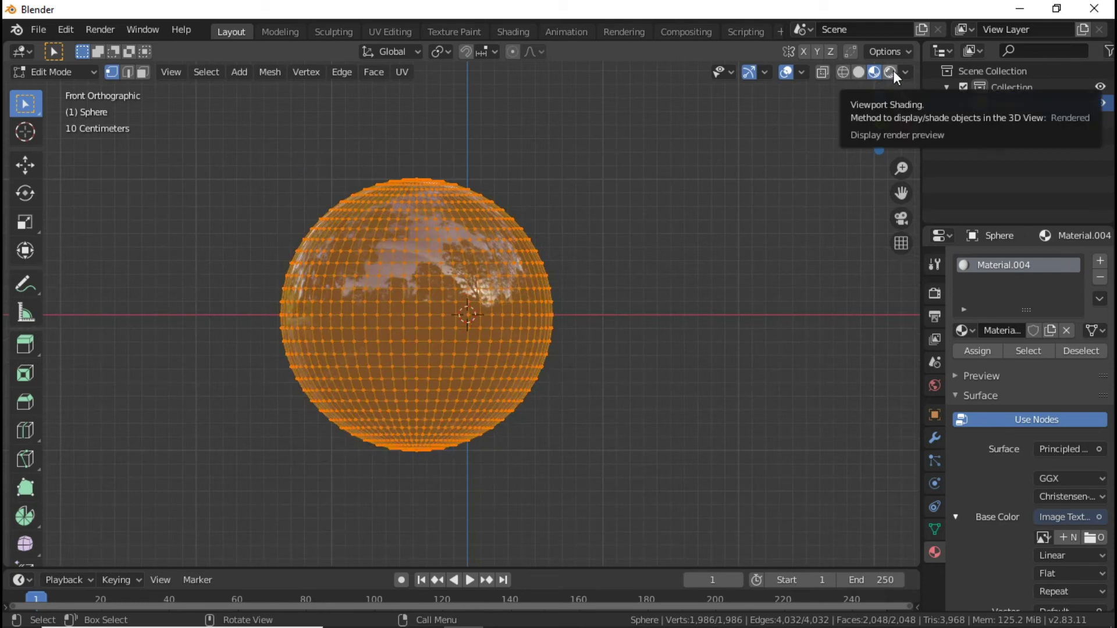
left_click(822, 72)
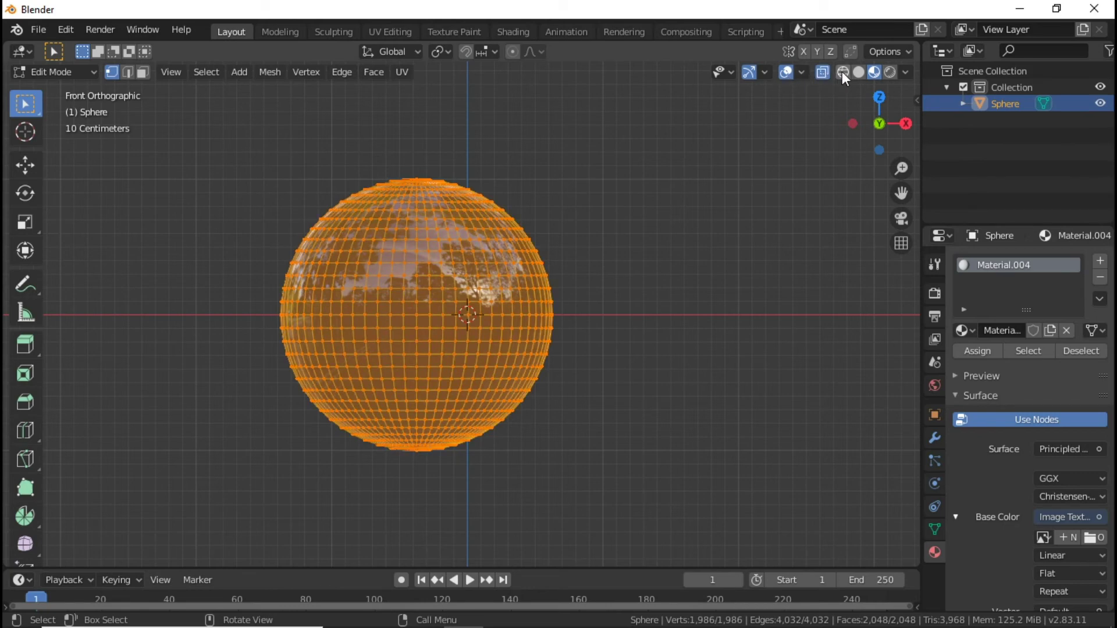
left_click(842, 72)
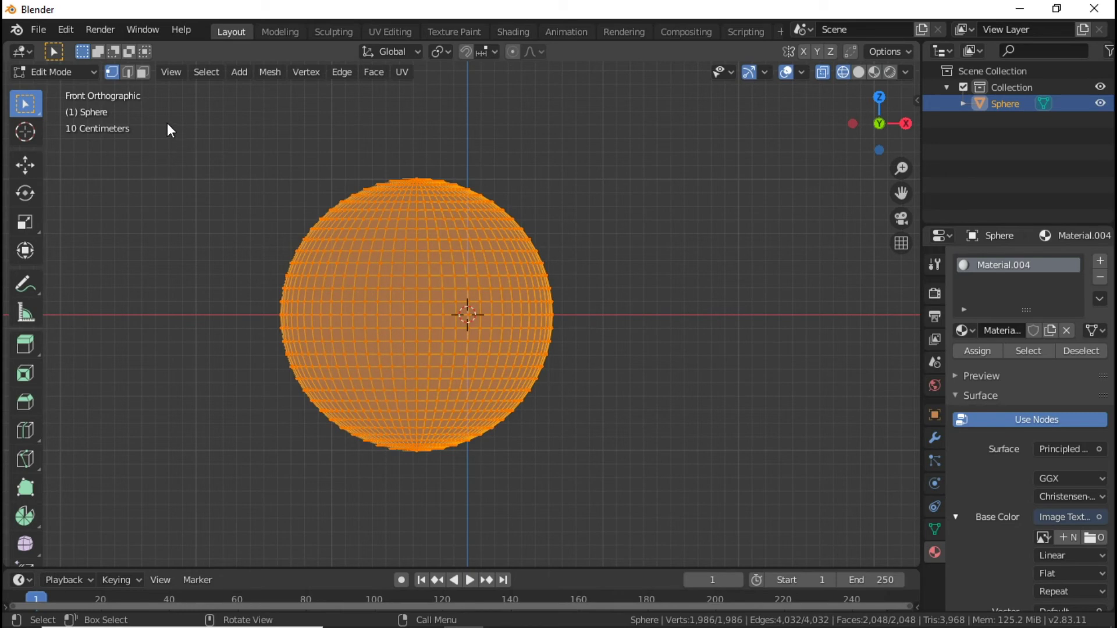
left_click(194, 178)
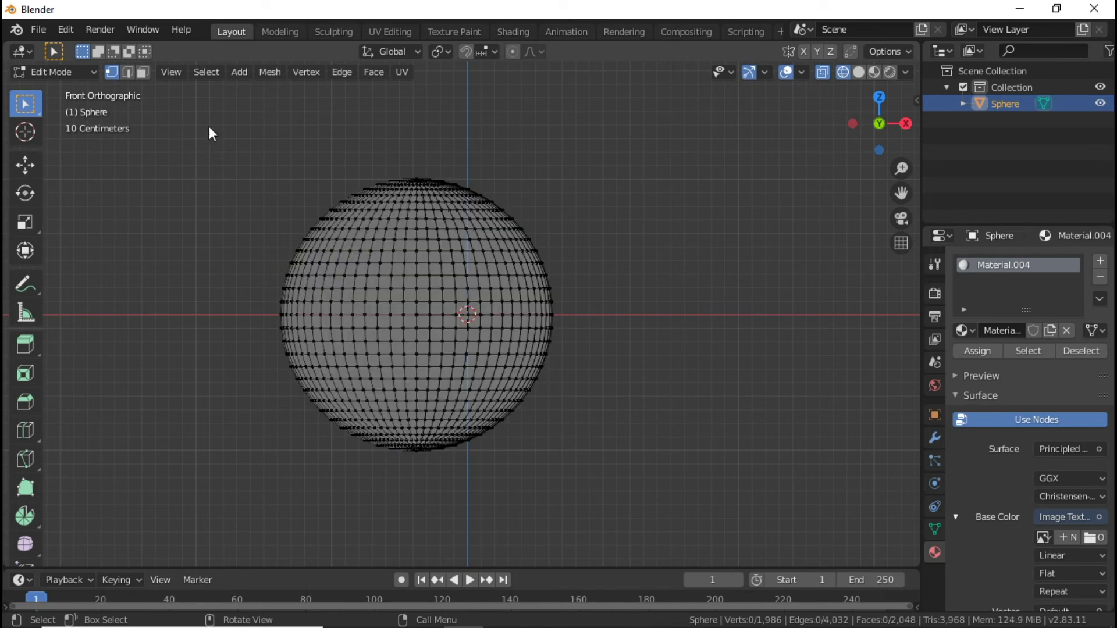
left_click_drag(182, 103, 708, 322)
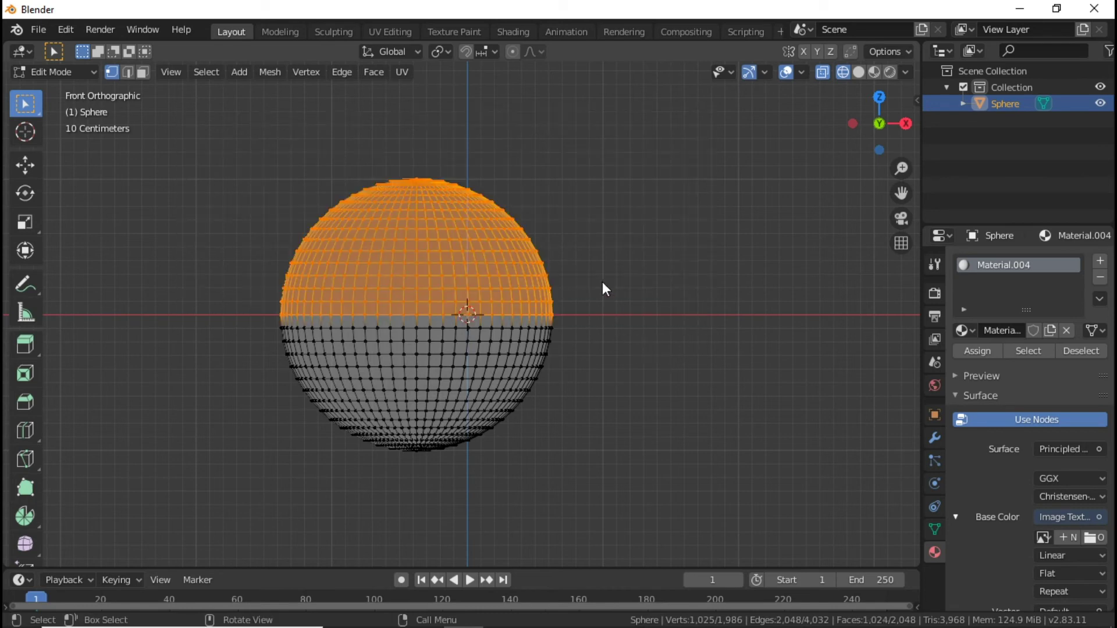
Split the 3D view into two side-by-side areas and show the sphere from the top.
key("KP_7")
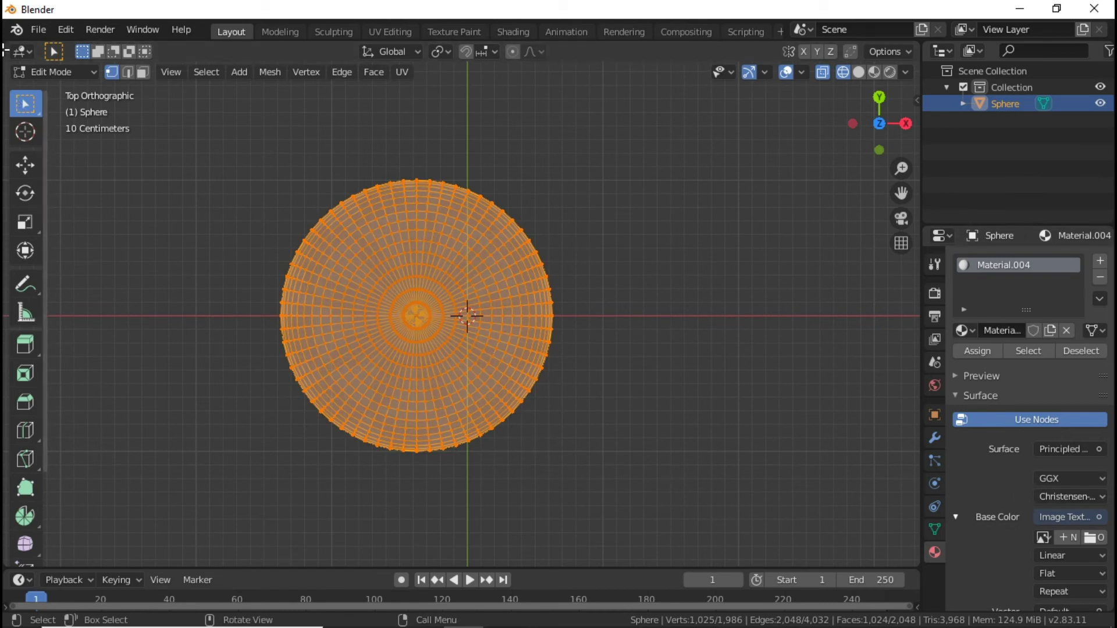
left_click_drag(6, 45, 434, 42)
scroll(826, 430, "up", 2)
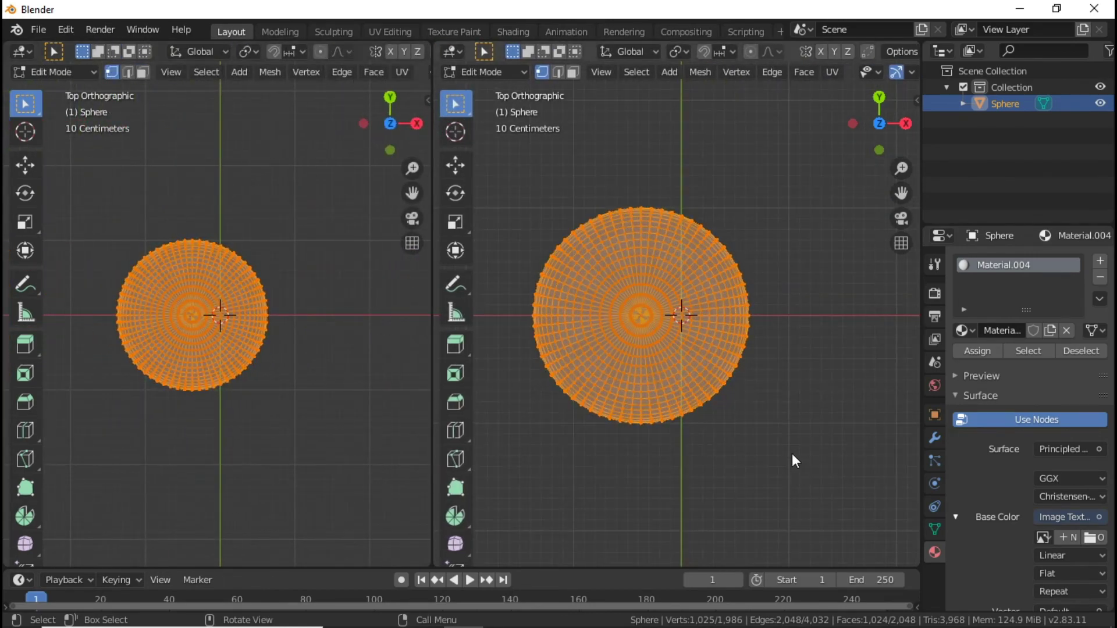
middle_click_drag(791, 453, 765, 292)
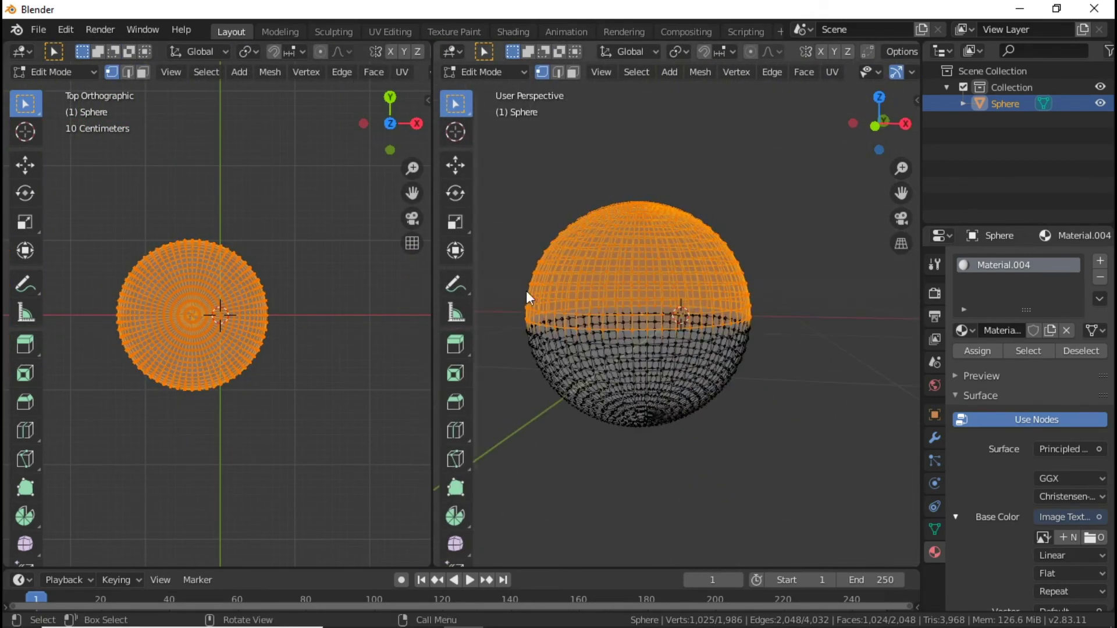
middle_click_drag(528, 298, 760, 356)
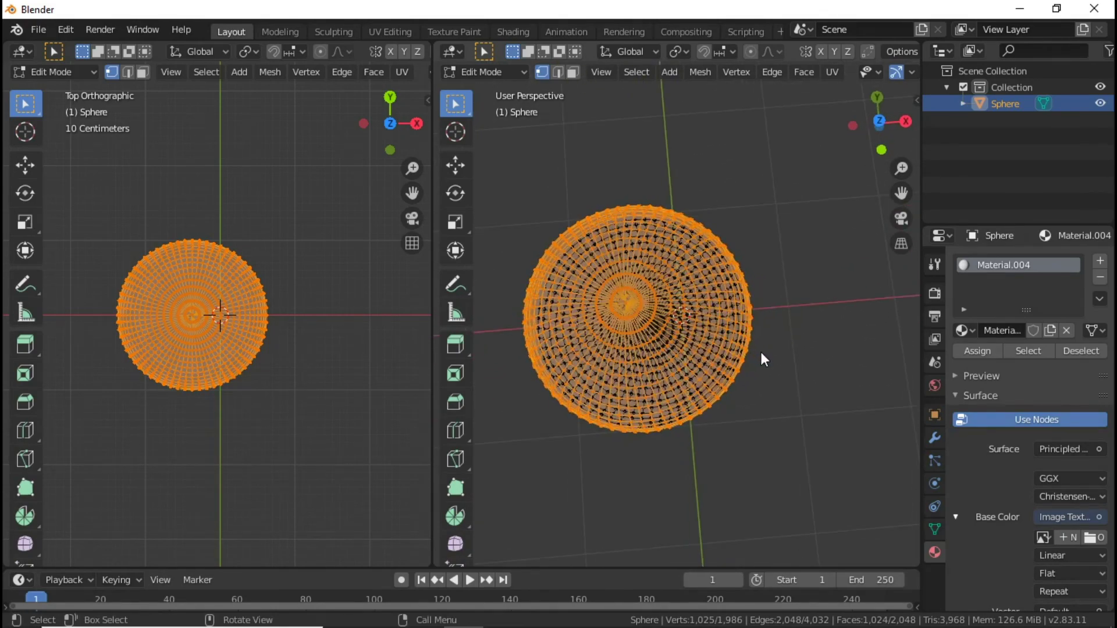
key("KP_7")
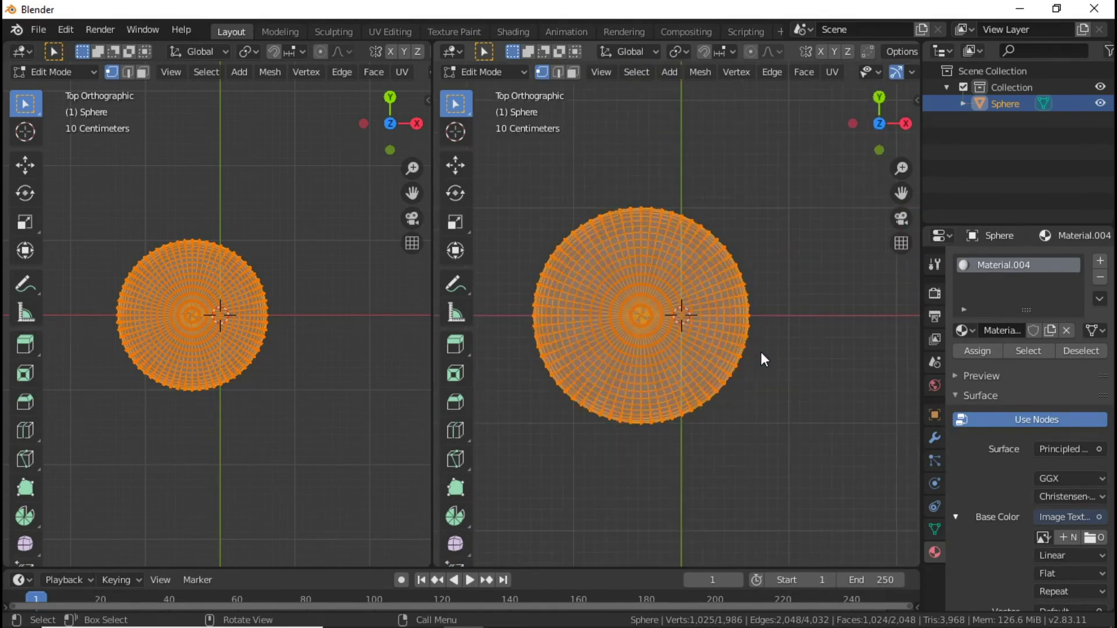
Load Pool Ball 10.png from the New Blender Projects folder as the Base Color image texture.
left_click(1102, 538)
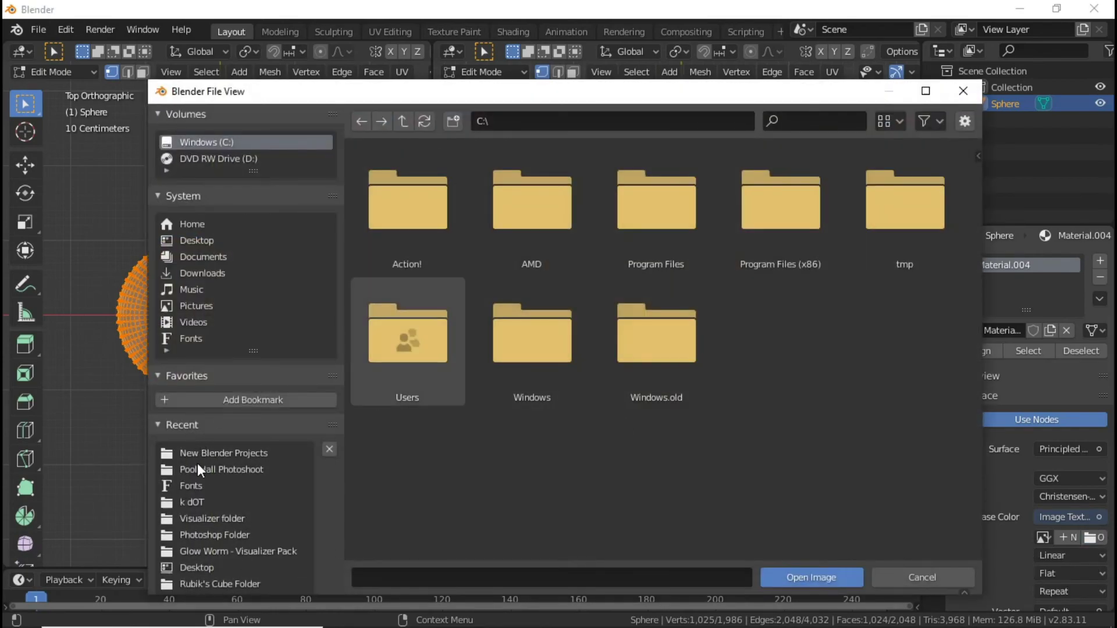
left_click(205, 470)
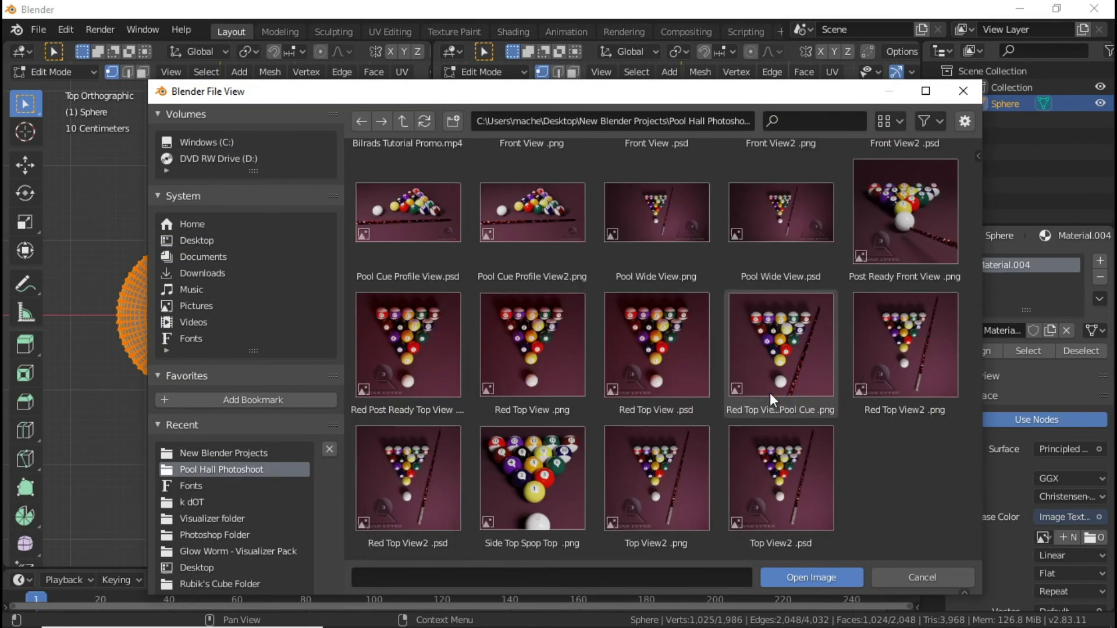
left_click(220, 453)
scroll(640, 342, "down", 10)
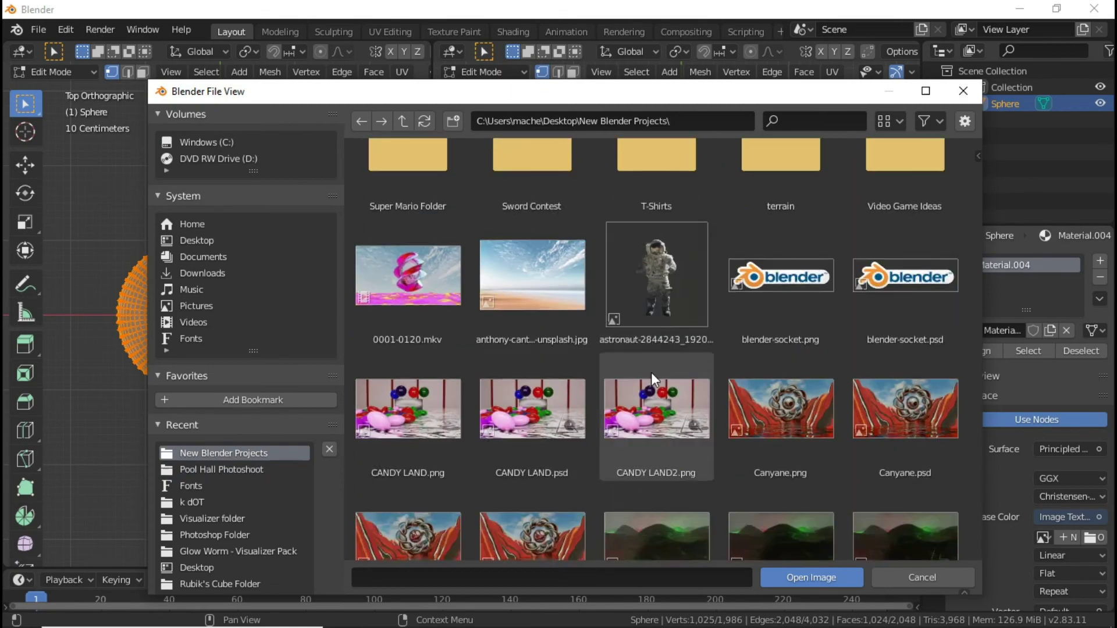
scroll(652, 381, "down", 5)
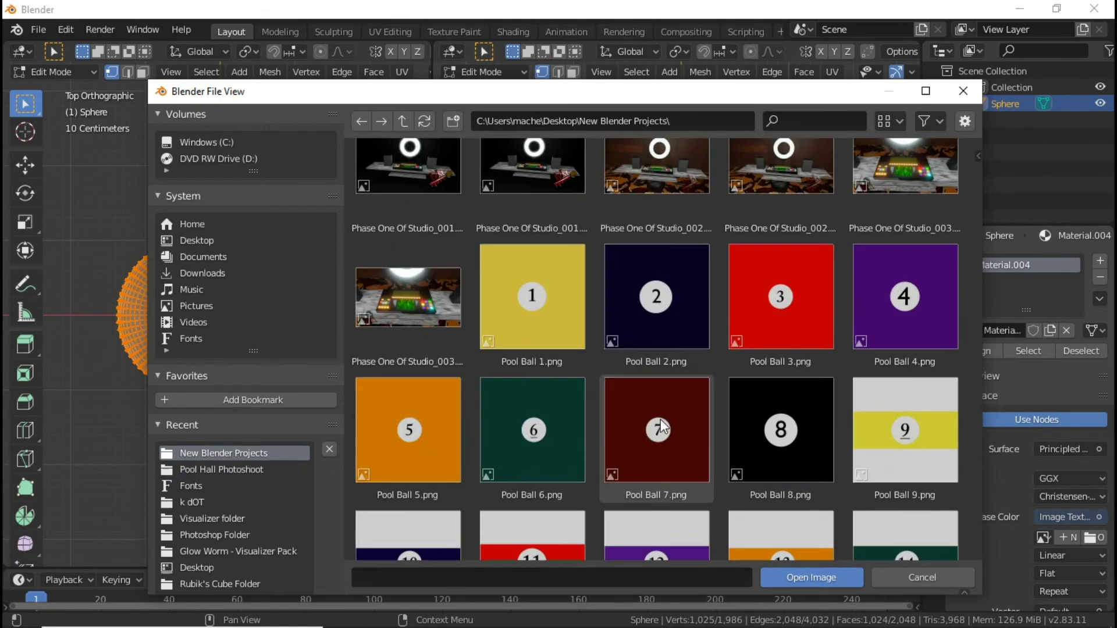
left_click(427, 405)
double_click(425, 400)
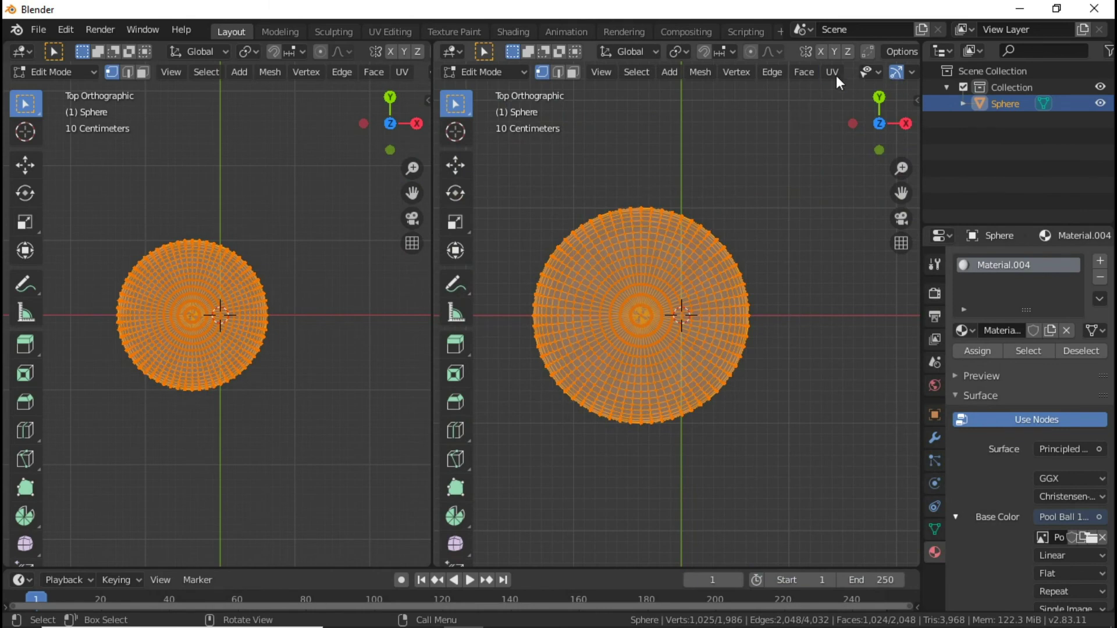
Deselect the whole mesh in Edit Mode and narrow the second area beside the main 3D view, with X-ray off.
key("Tab")
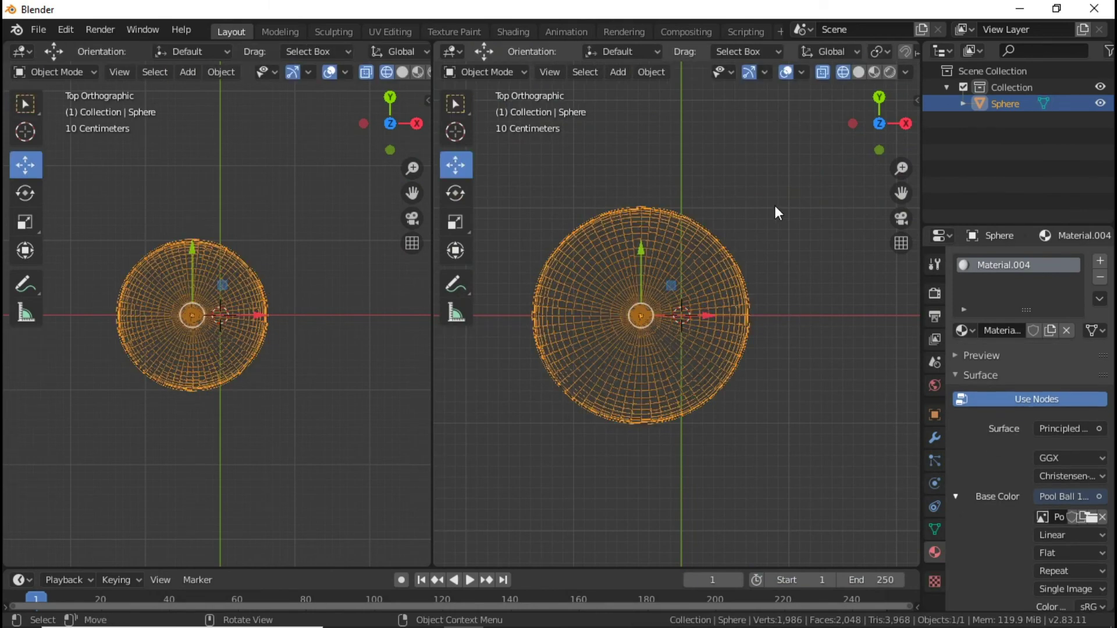
key("Tab")
scroll(818, 128, "down", 3)
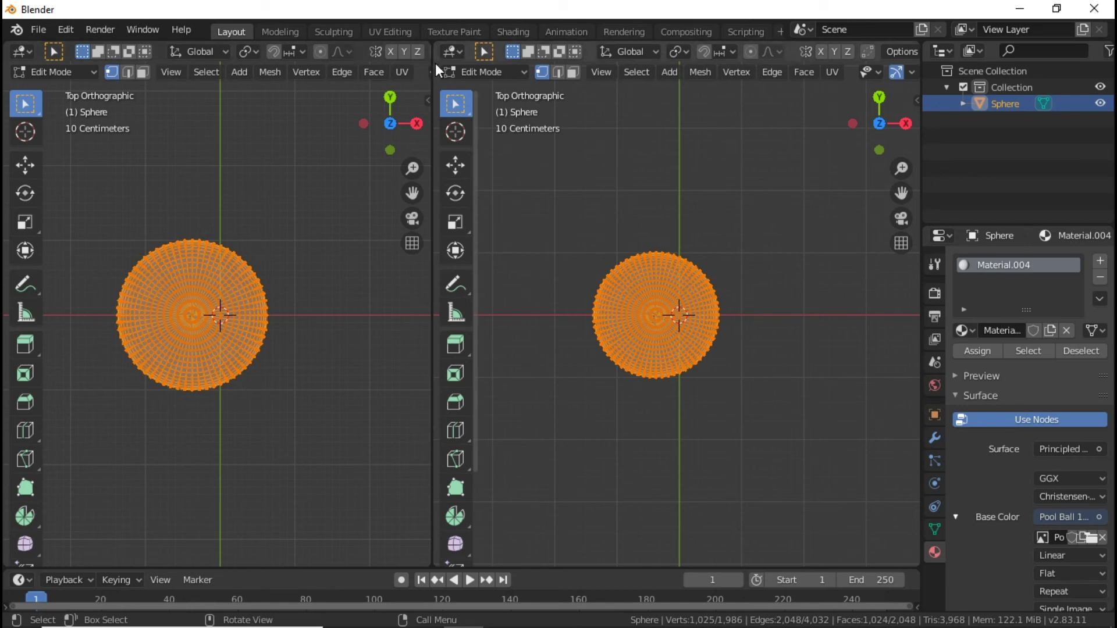
key("alt+a")
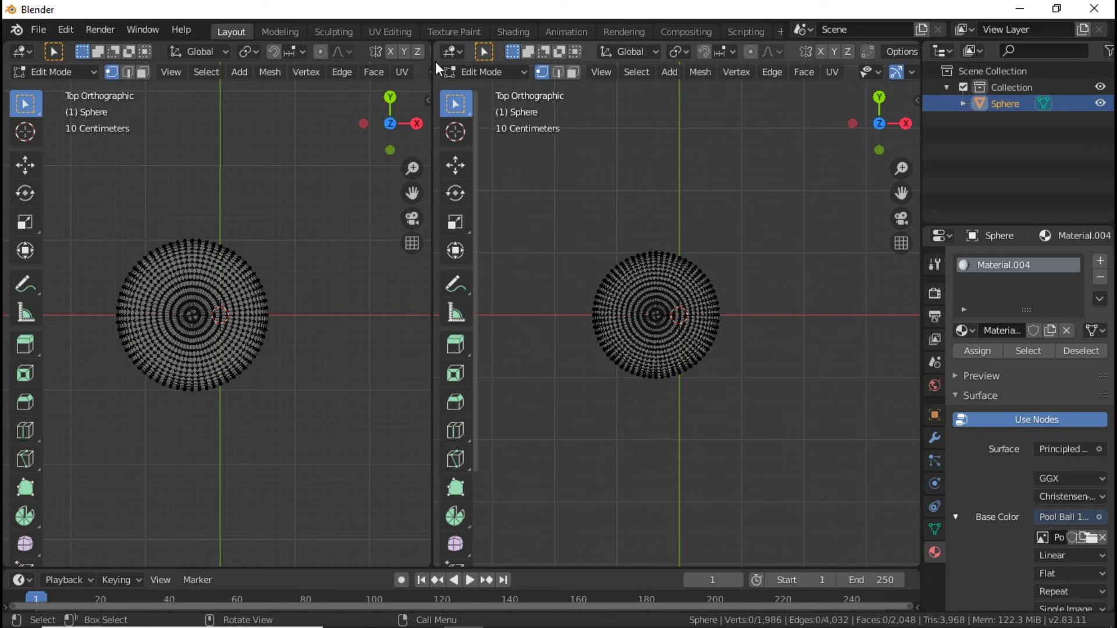
left_click_drag(434, 61, 281, 61)
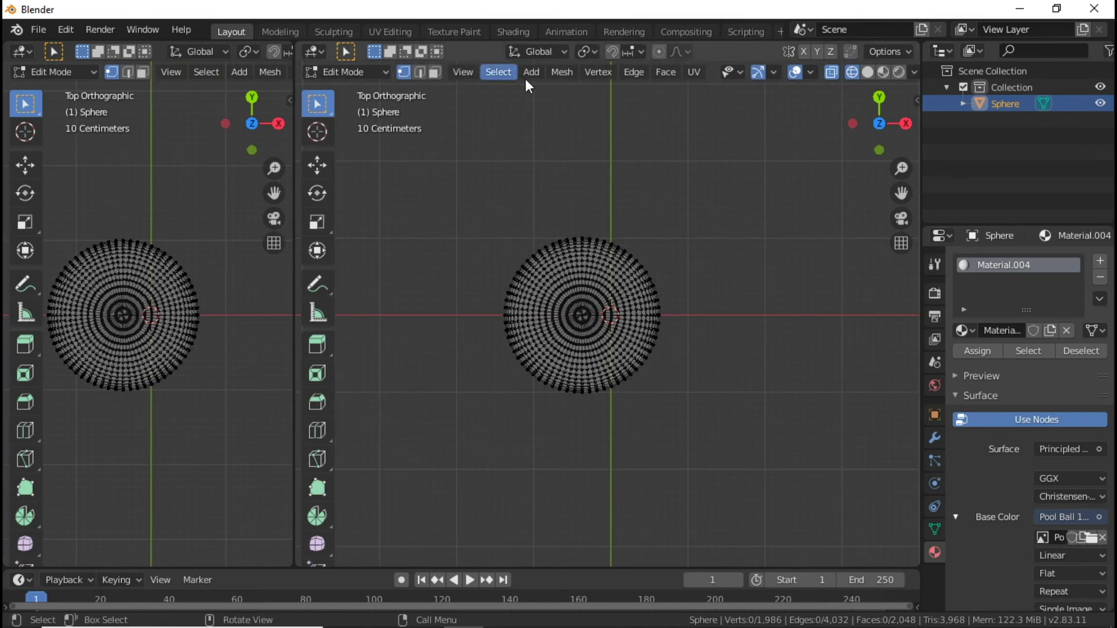
left_click(831, 72)
scroll(693, 303, "up", 2)
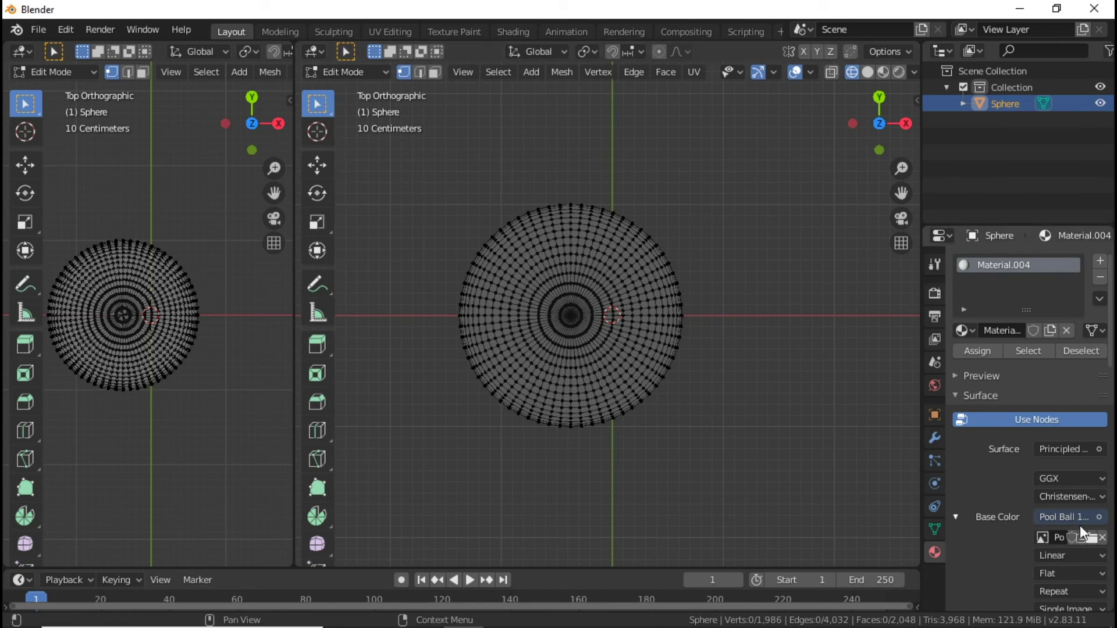
Change the narrow area to the UV Editor and select the whole sphere to display its UVs over the number 10 image.
left_click(27, 58)
left_click(62, 147)
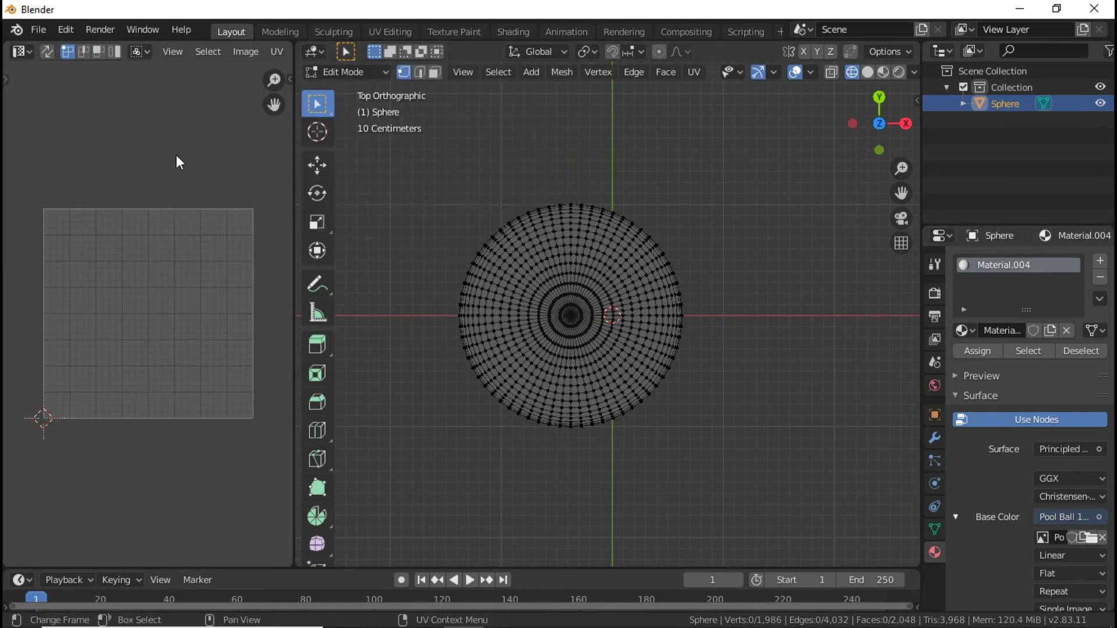
key("Tab")
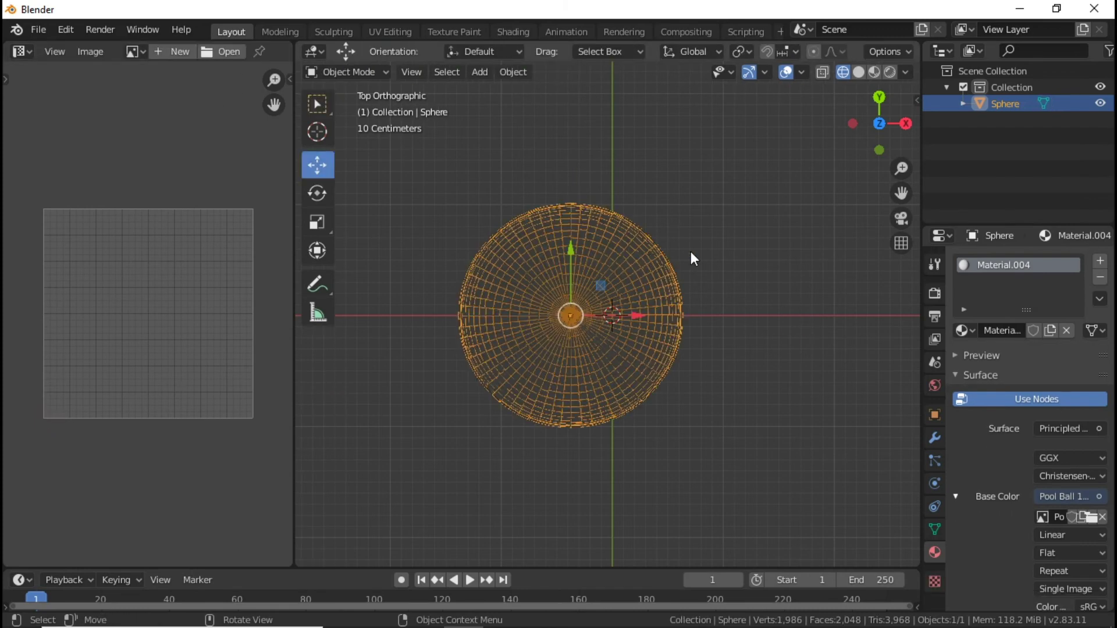
key("Tab")
key("a")
Set the 3D view's shading to Material Preview to show the image on the sphere.
key("z")
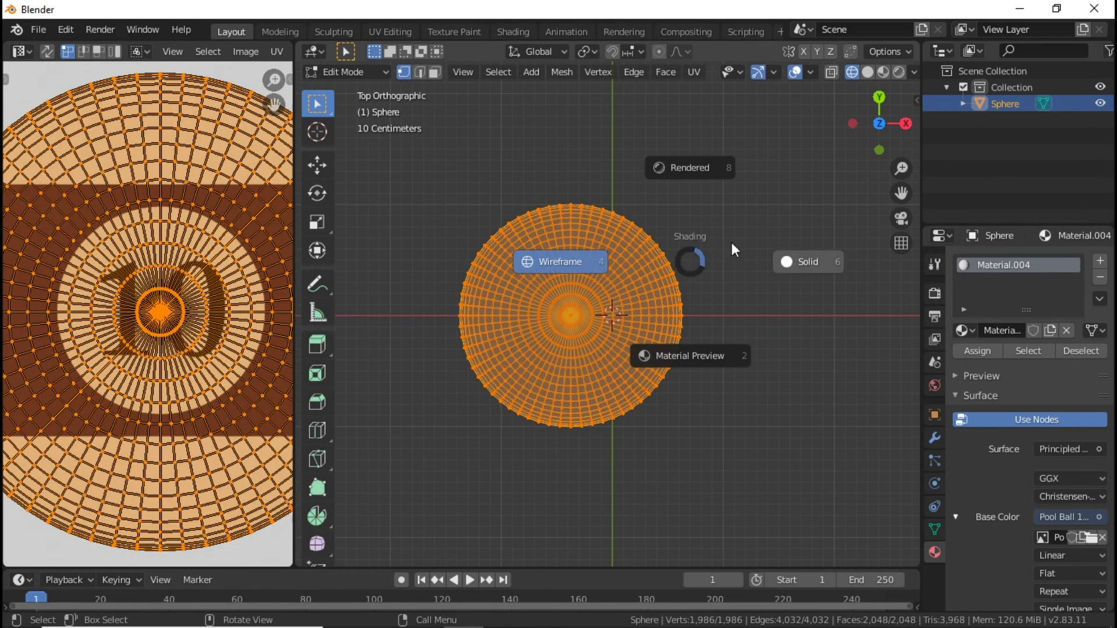
left_click(774, 216)
middle_click_drag(689, 320, 780, 110)
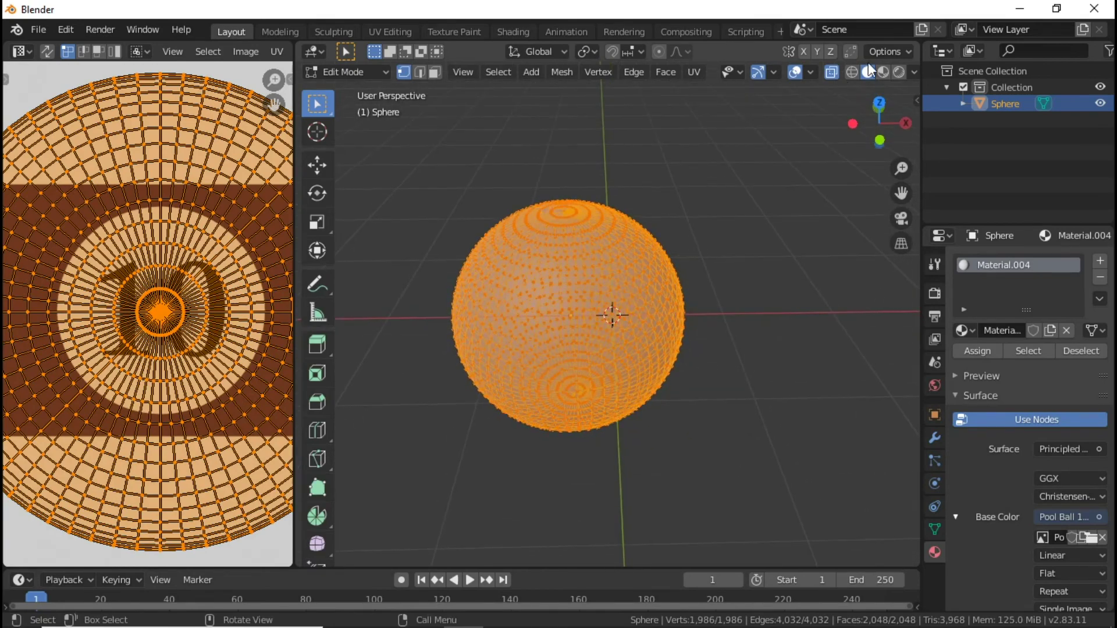
left_click(884, 72)
Examine how the stripe and number 10 wrap around the sphere from the sides and top, and review the UV projection options.
mouse_move(736, 301)
middle_mouse_down()
mouse_move(609, 141)
mouse_move(643, 125)
mouse_move(812, 227)
mouse_move(760, 281)
mouse_move(766, 225)
mouse_move(729, 186)
middle_mouse_up()
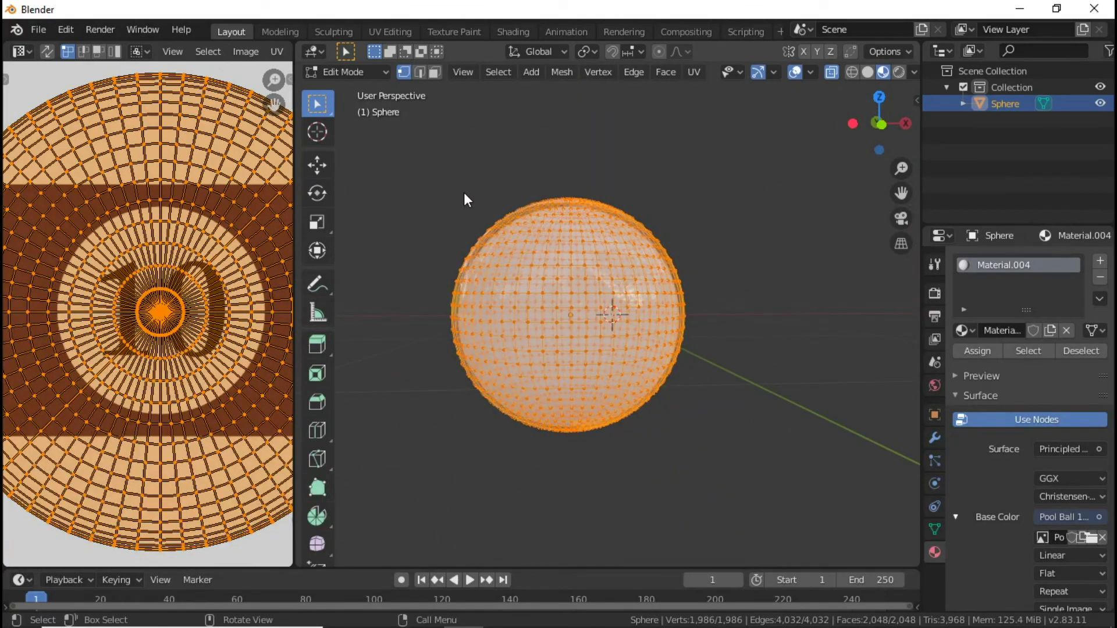
middle_click_drag(669, 279, 490, 305)
scroll(648, 300, "up", 4)
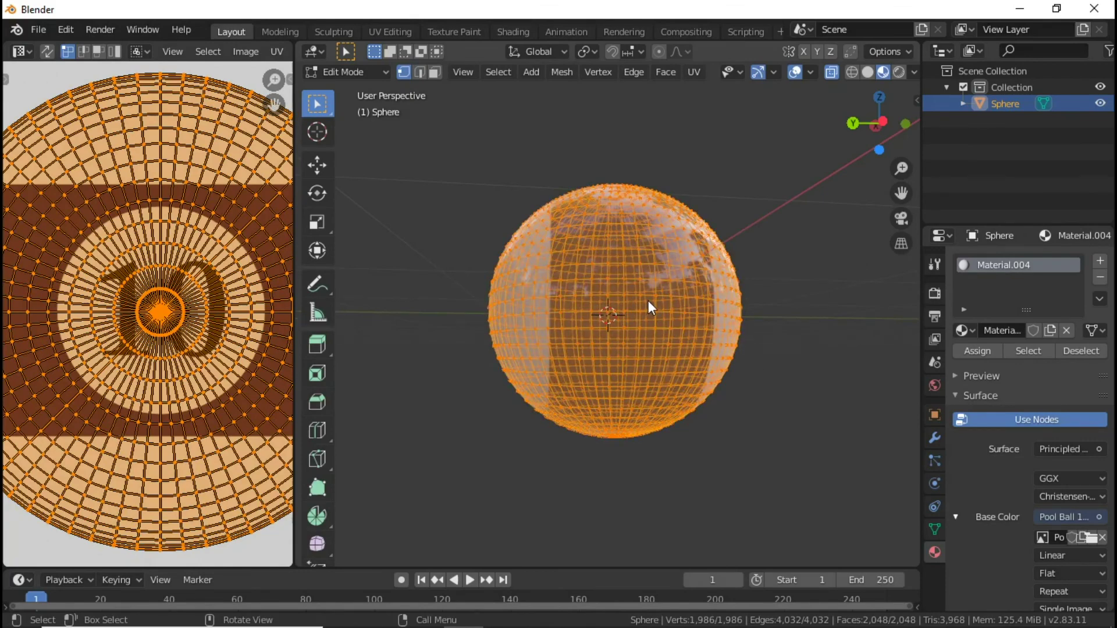
scroll(613, 320, "down", 2)
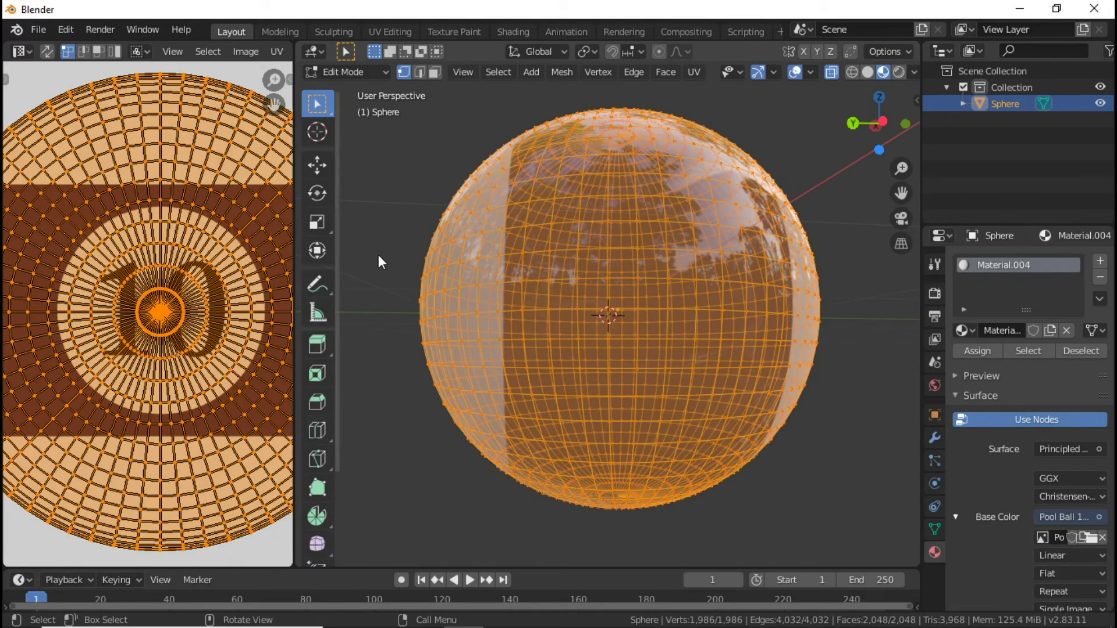
scroll(143, 289, "down", 3)
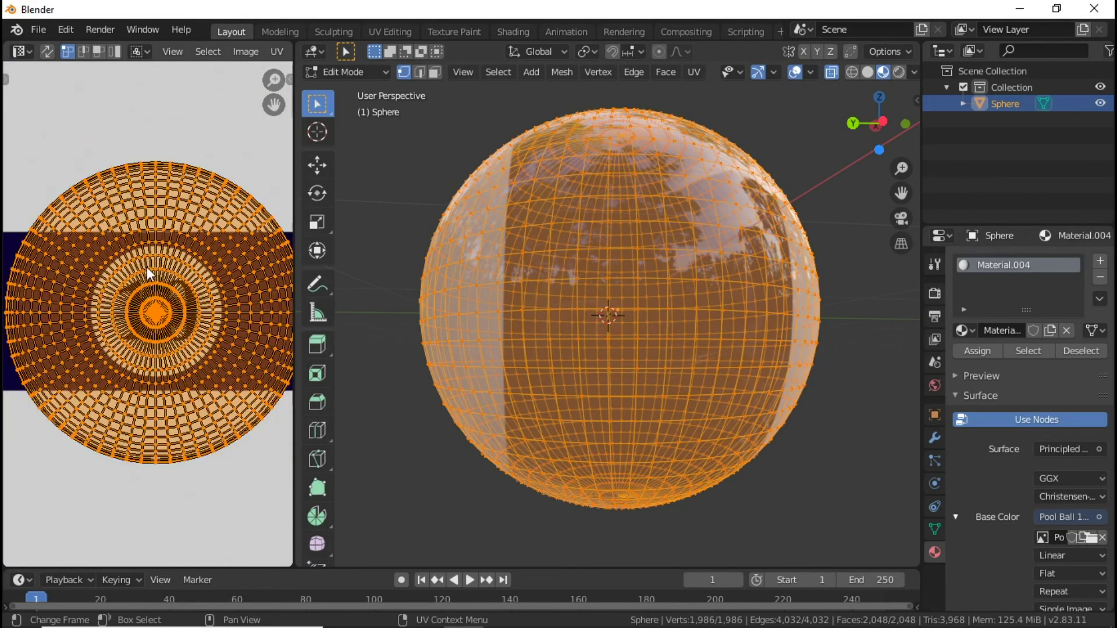
middle_click_drag(844, 258, 688, 433)
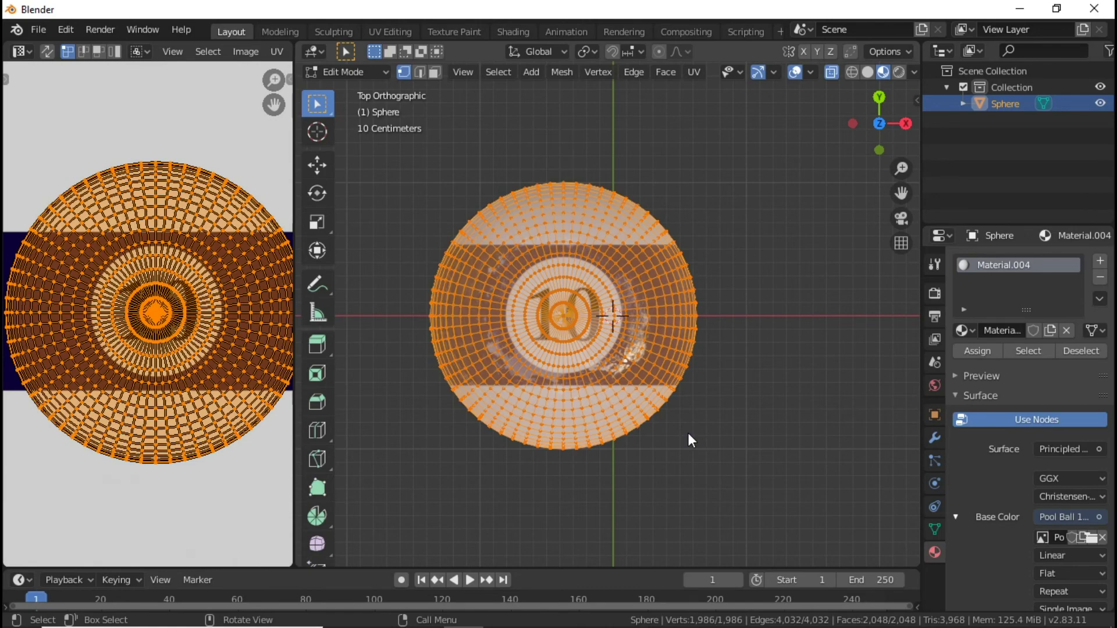
scroll(672, 397, "up", 3)
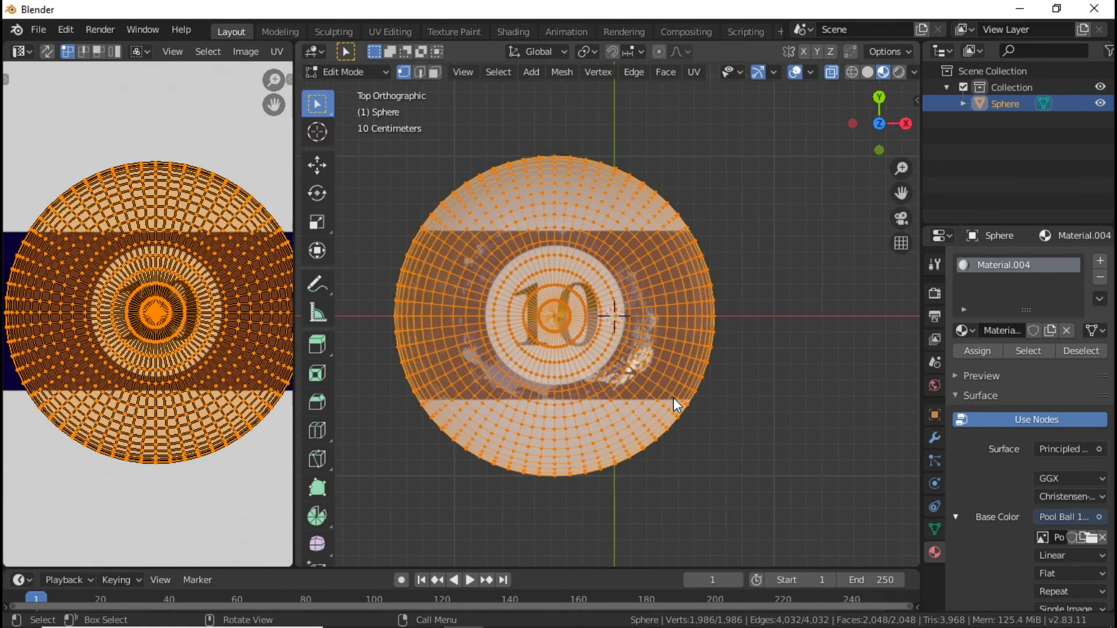
middle_click_drag(675, 415, 850, 281)
scroll(657, 222, "down", 6)
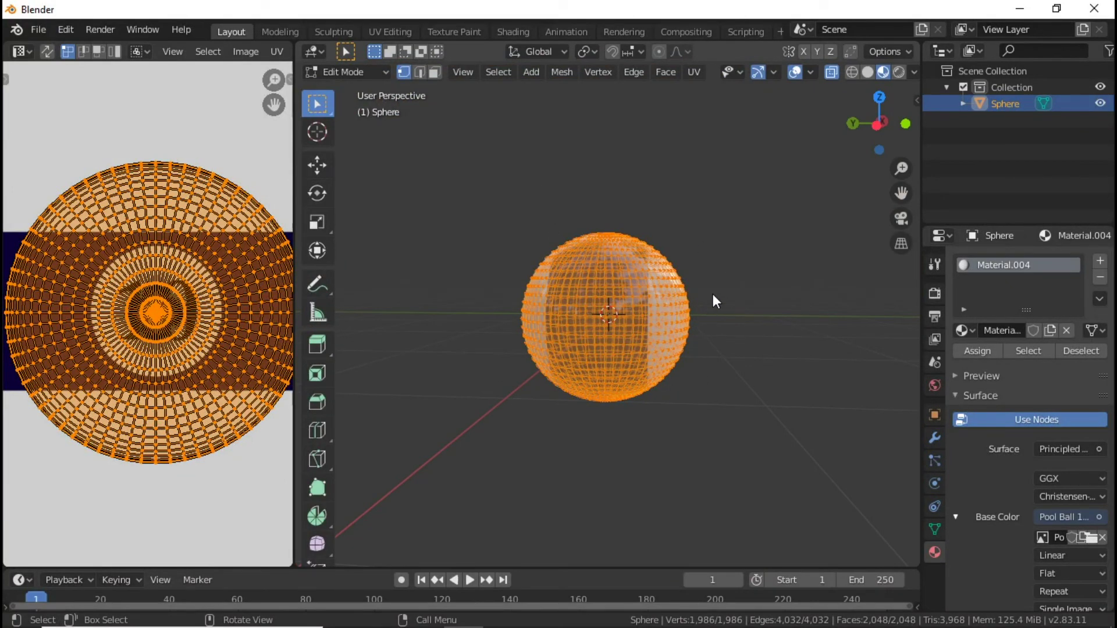
middle_click_drag(734, 274, 890, 438)
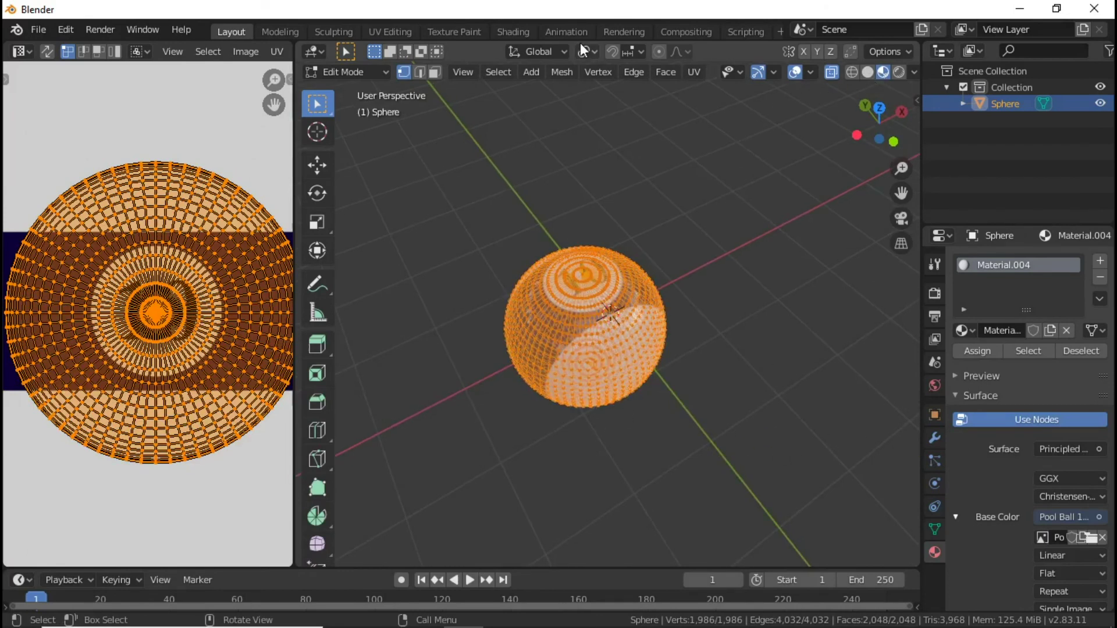
left_click(694, 75)
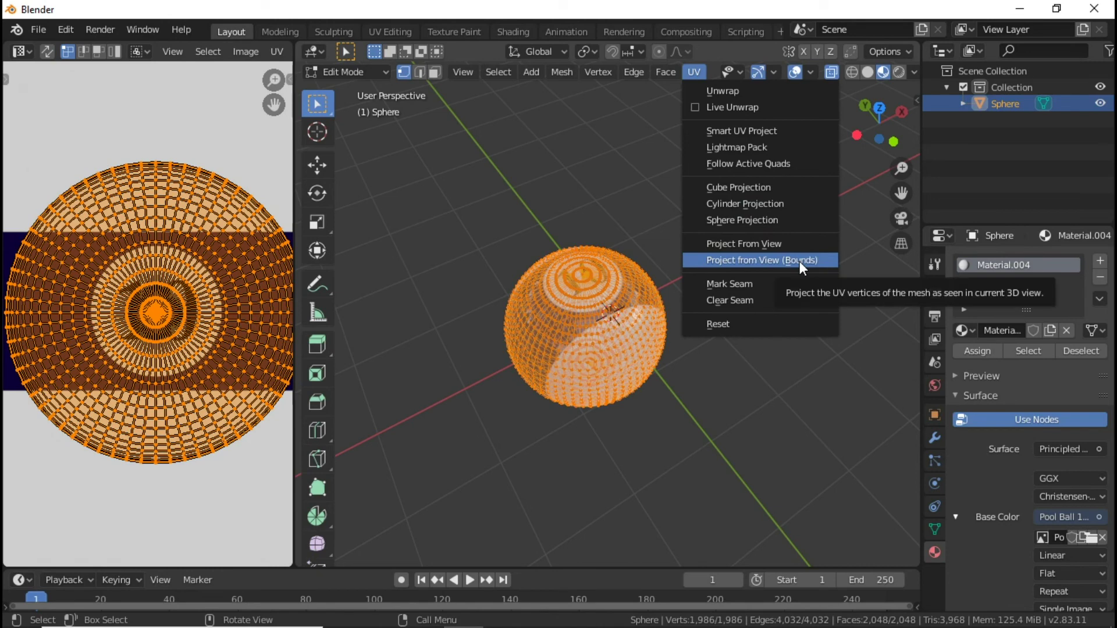
middle_click_drag(552, 385, 565, 425)
Merge the UV Editor area back into the top 3D view and return the sphere to Object Mode.
key("KP_7")
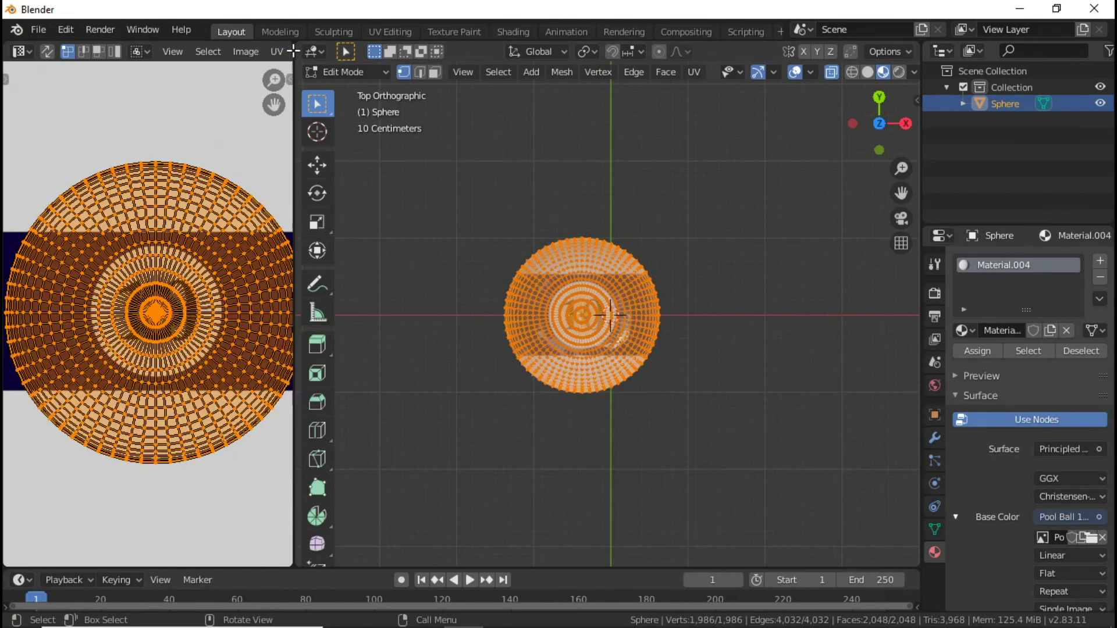
left_click_drag(297, 46, 174, 93)
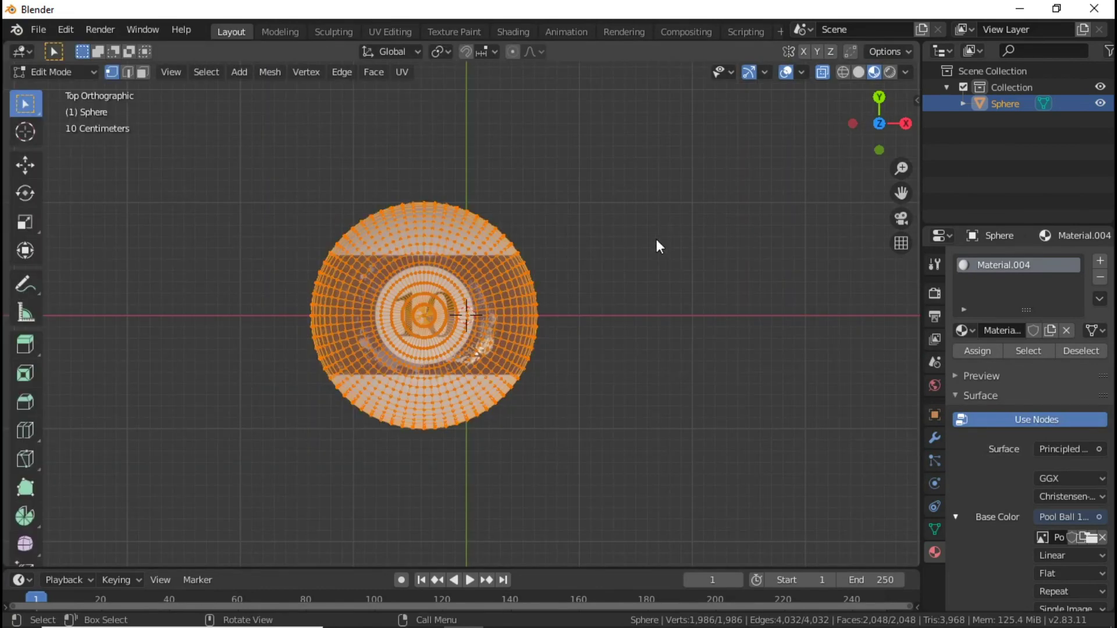
key("Tab")
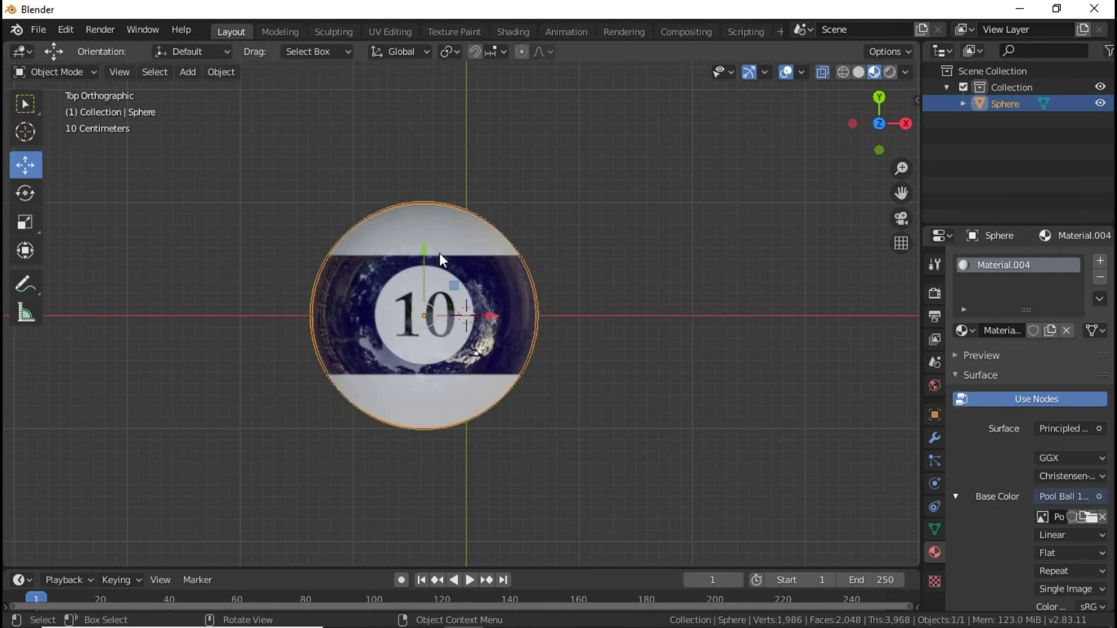
Raise the sphere material's Roughness to about 0.306.
scroll(1020, 463, "down", 10)
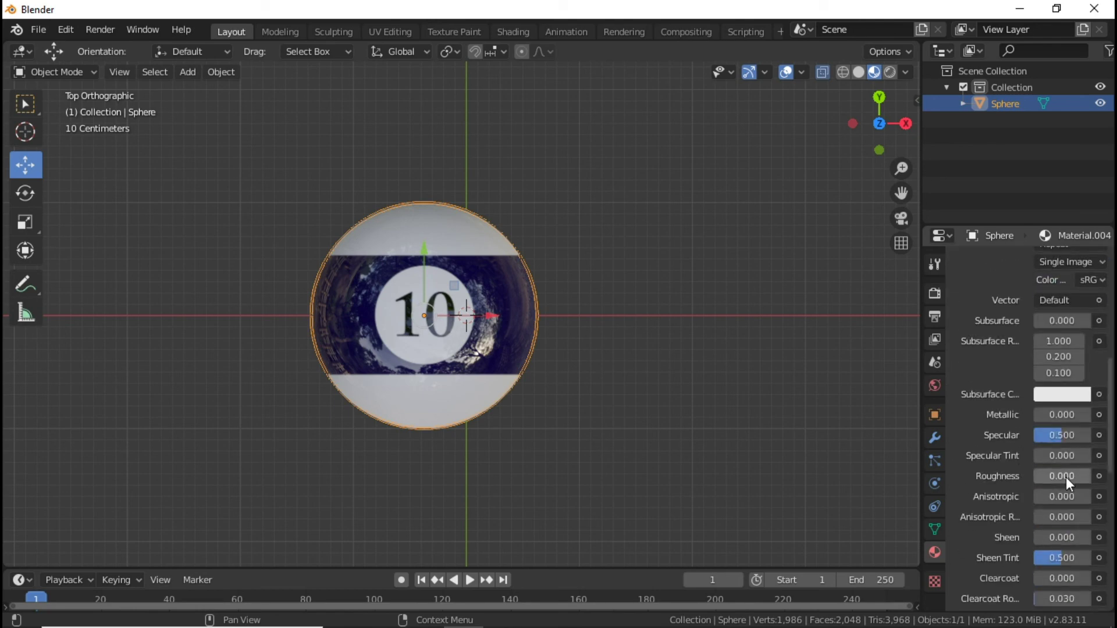
left_click_drag(1066, 477, 1084, 477)
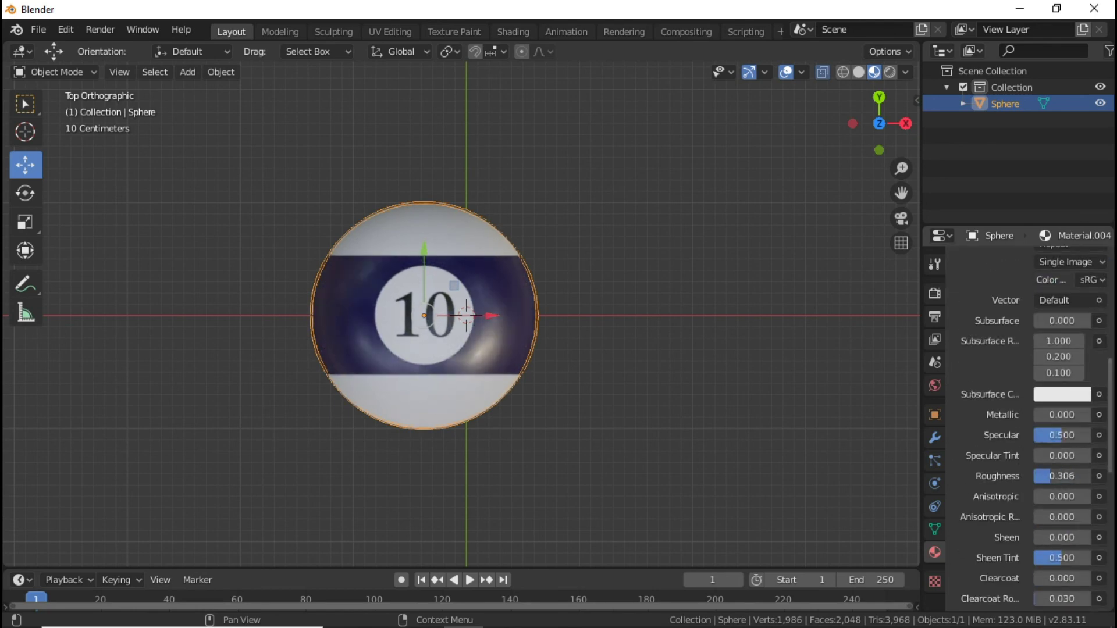